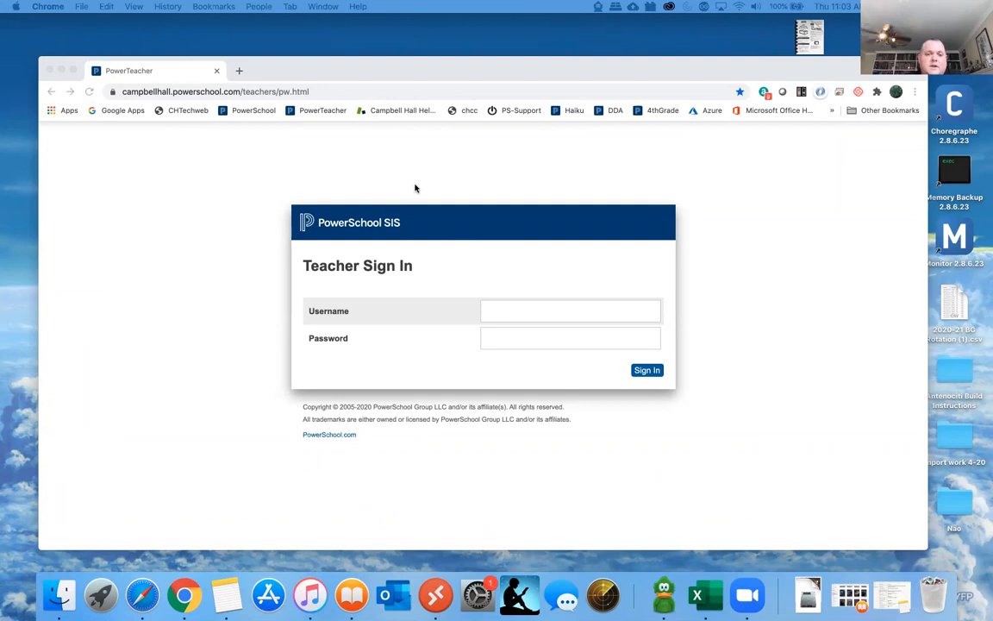
- Sign in to the teacher portal with the account username and password
left_click_drag(664, 68, 628, 58)
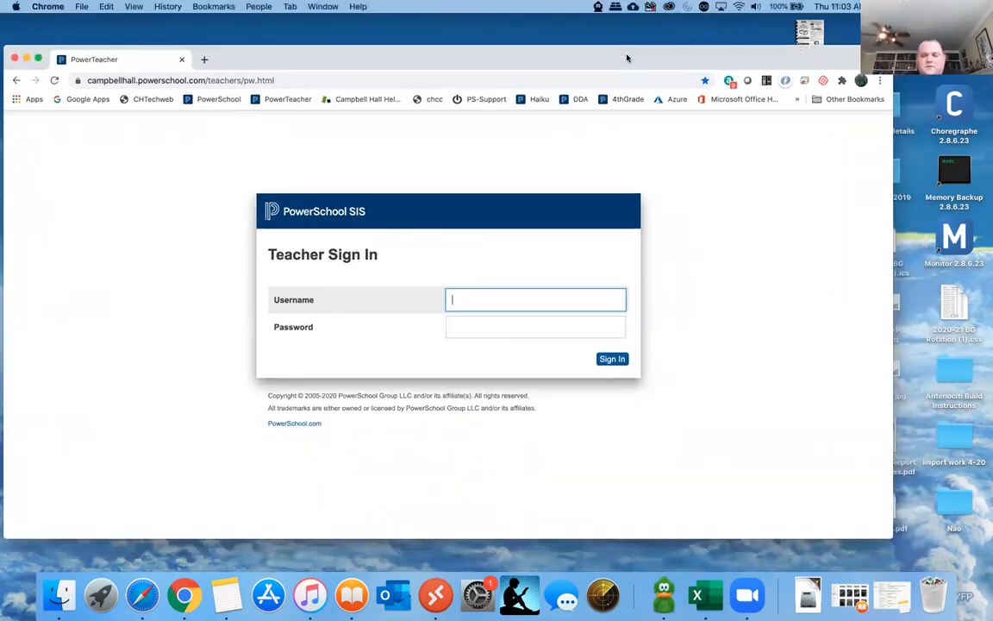
left_click_drag(620, 65, 647, 85)
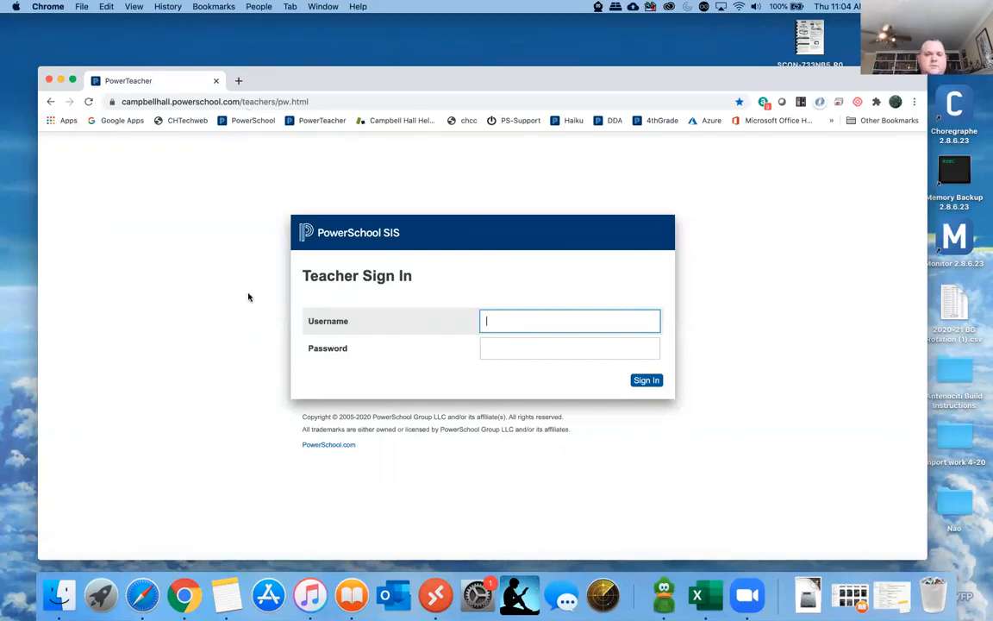
left_click(501, 319)
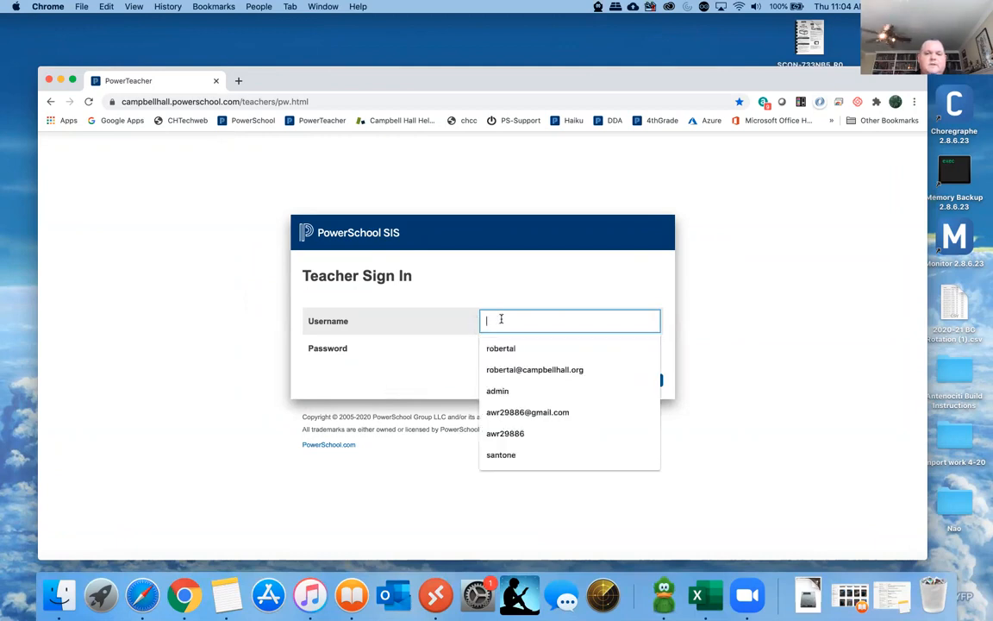
type("robertal")
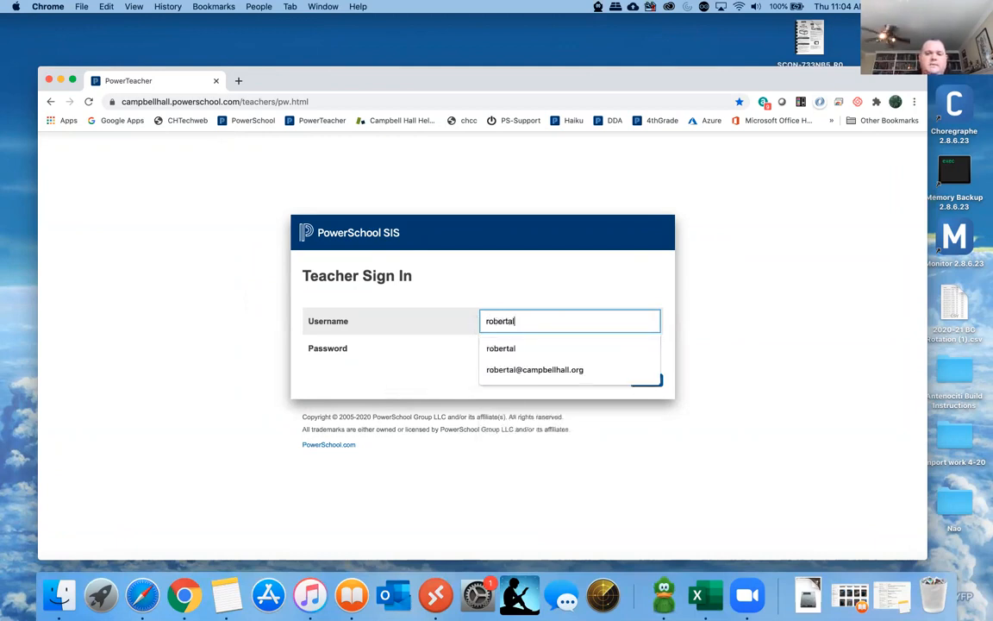
key("Tab")
type("•••••••••")
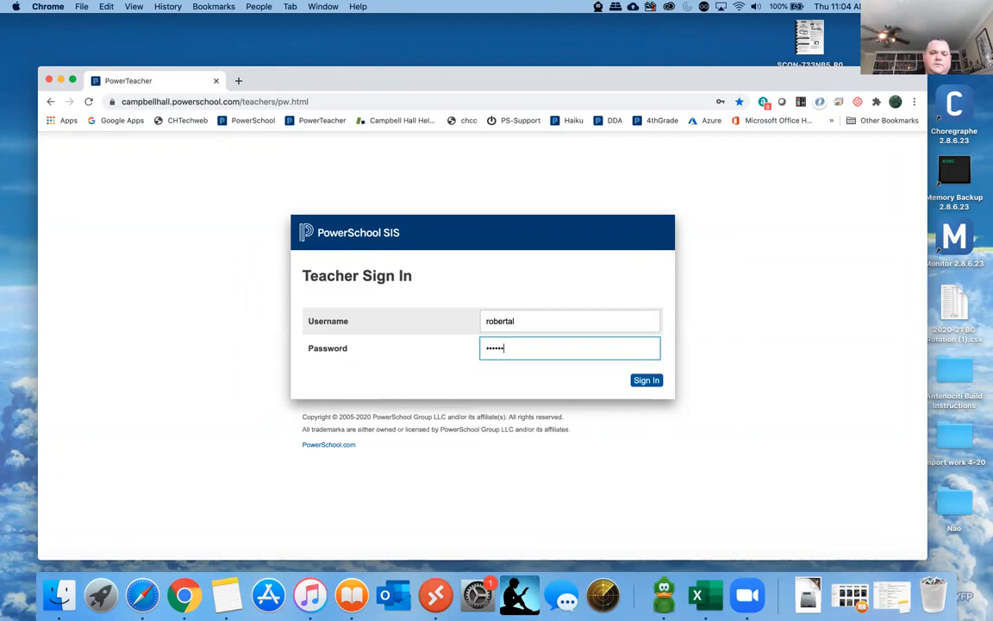
left_click(646, 380)
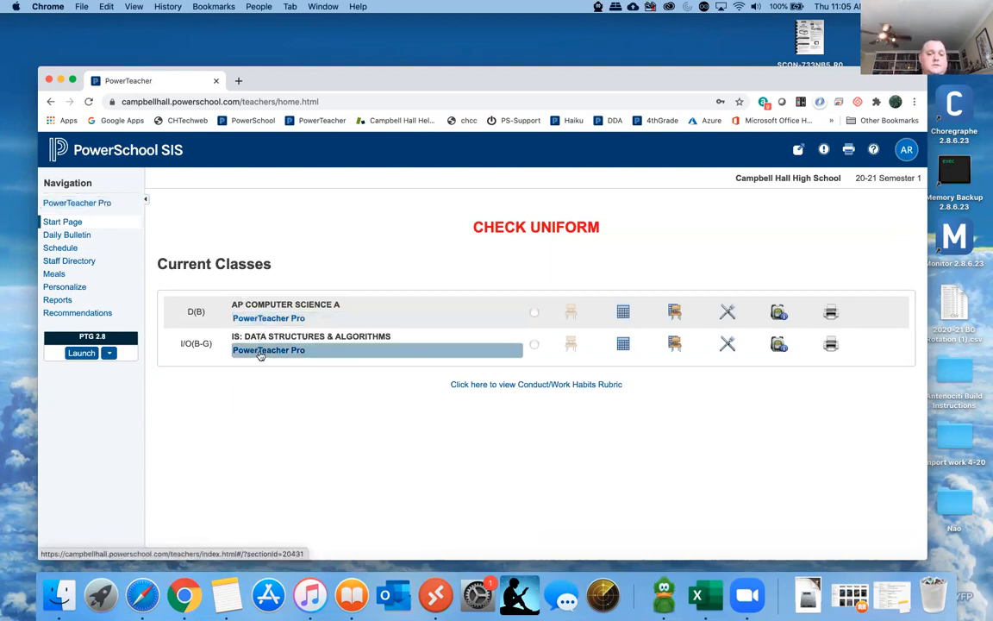
- Open AP COMPUTER SCIENCE A in PowerTeacher Pro and dismiss the What's New announcement
left_click(260, 319)
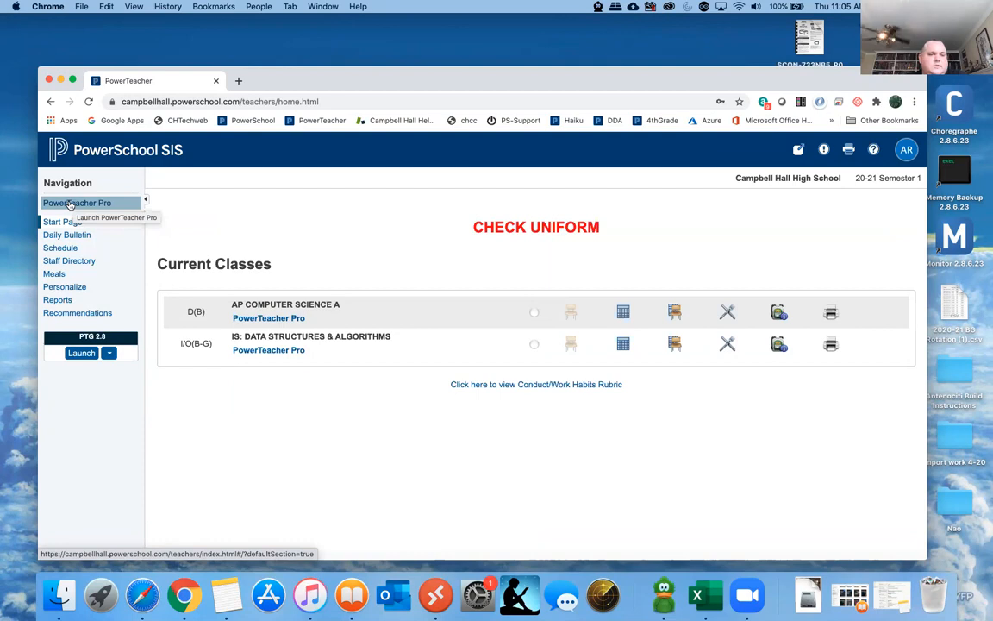
left_click(285, 321)
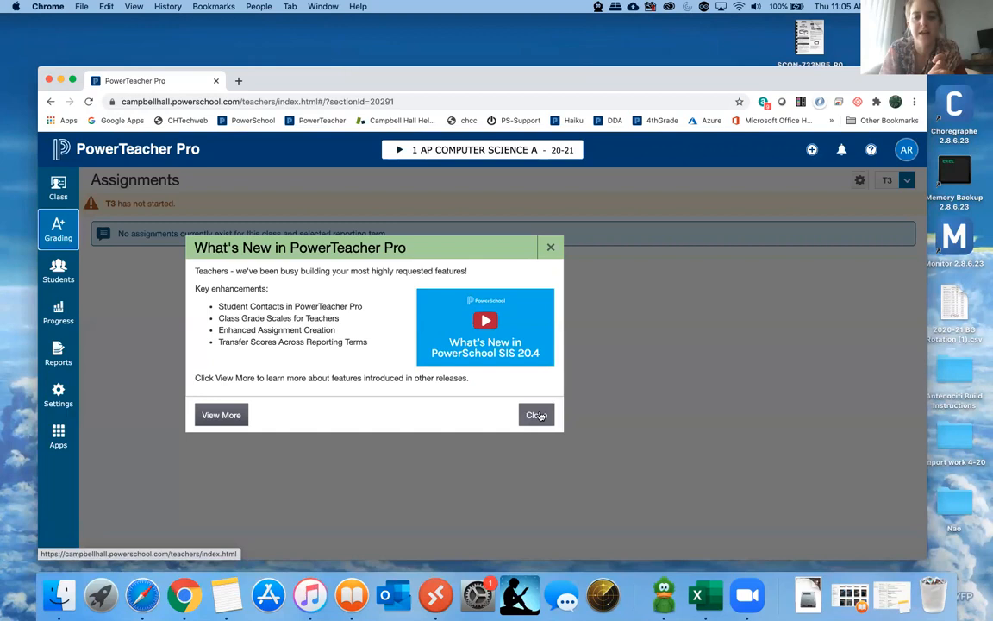
left_click(536, 414)
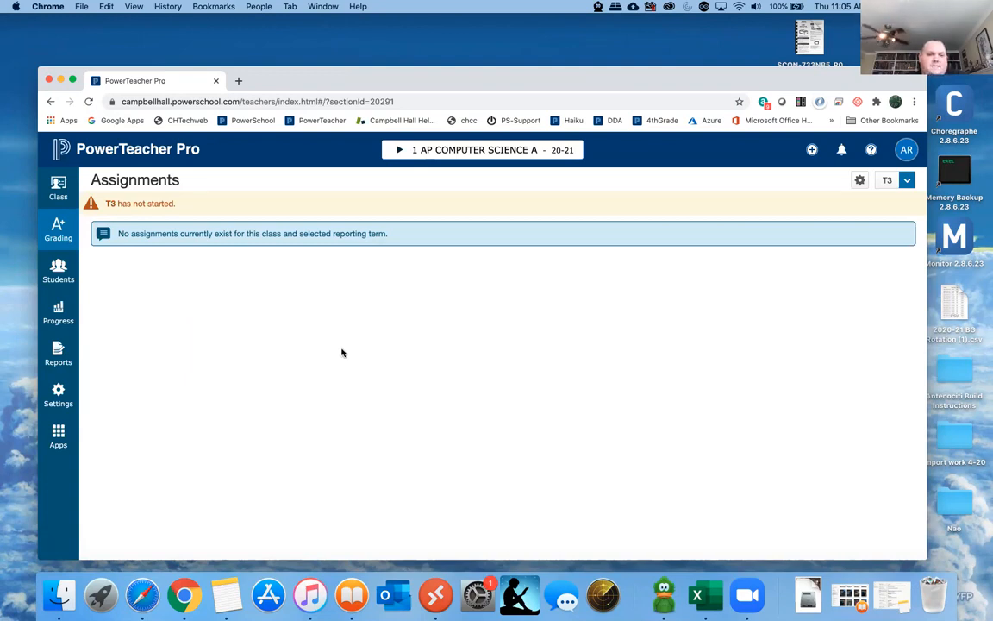
- Set the class list's term to the full 2020-2021 year, keeping AP COMPUTER SCIENCE A as the current class
left_click_drag(331, 82, 349, 84)
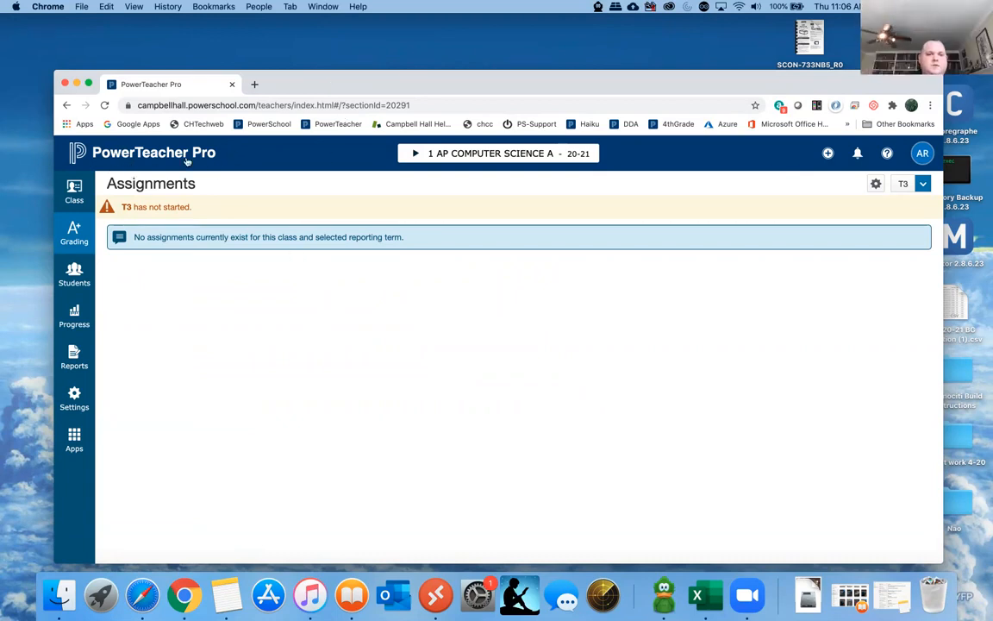
left_click_drag(434, 78, 418, 74)
left_click(403, 149)
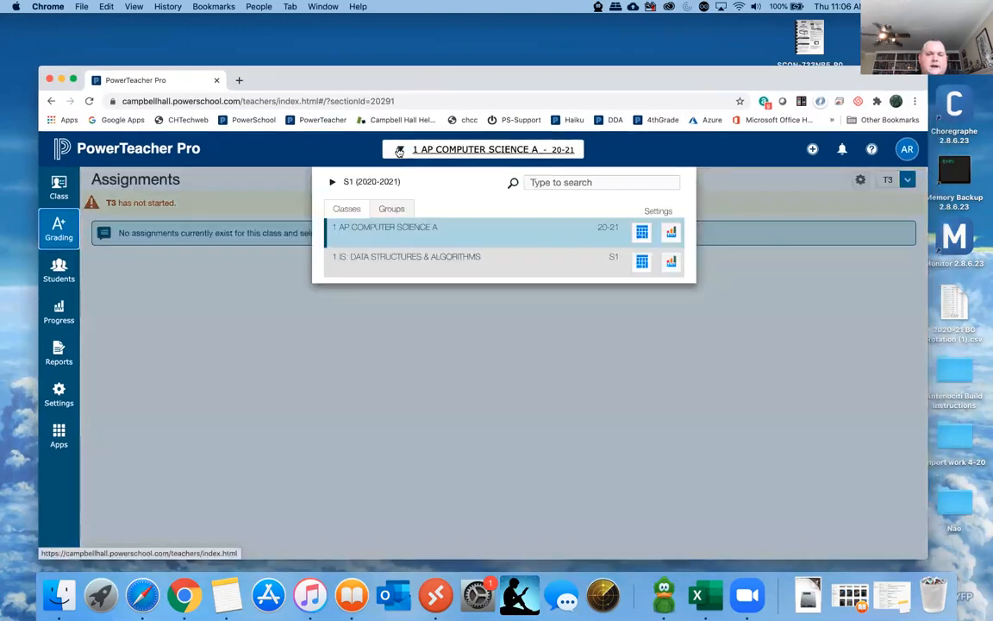
left_click(332, 185)
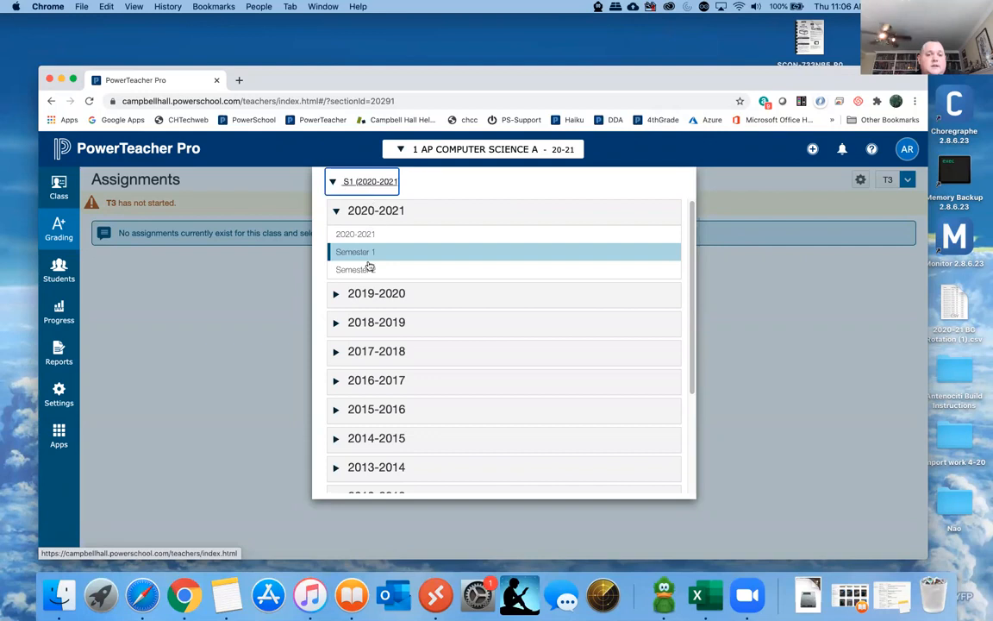
left_click(333, 183)
left_click(333, 183)
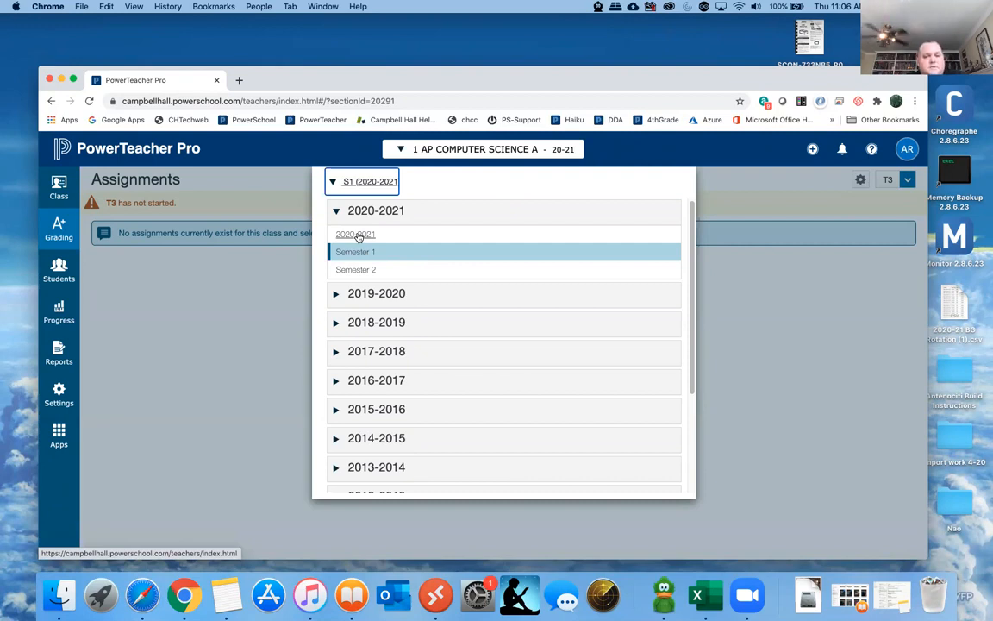
left_click(359, 235)
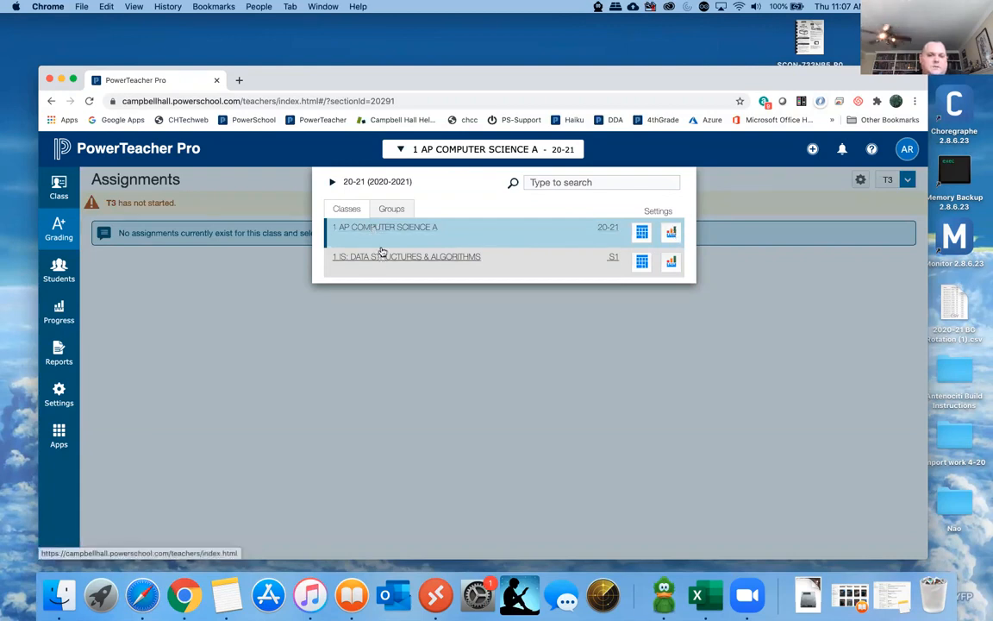
left_click(734, 274)
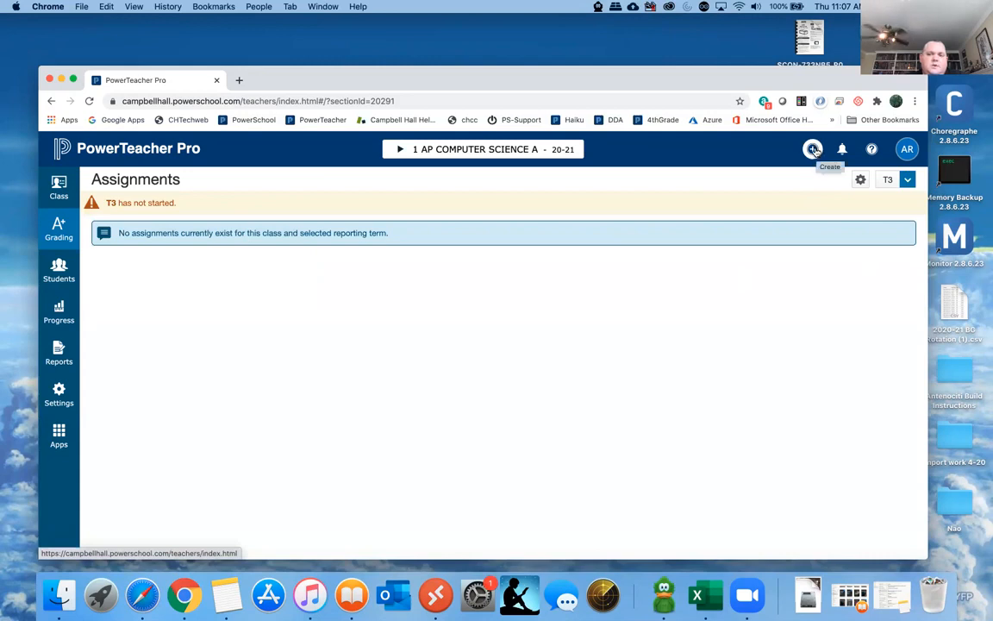
left_click(814, 151)
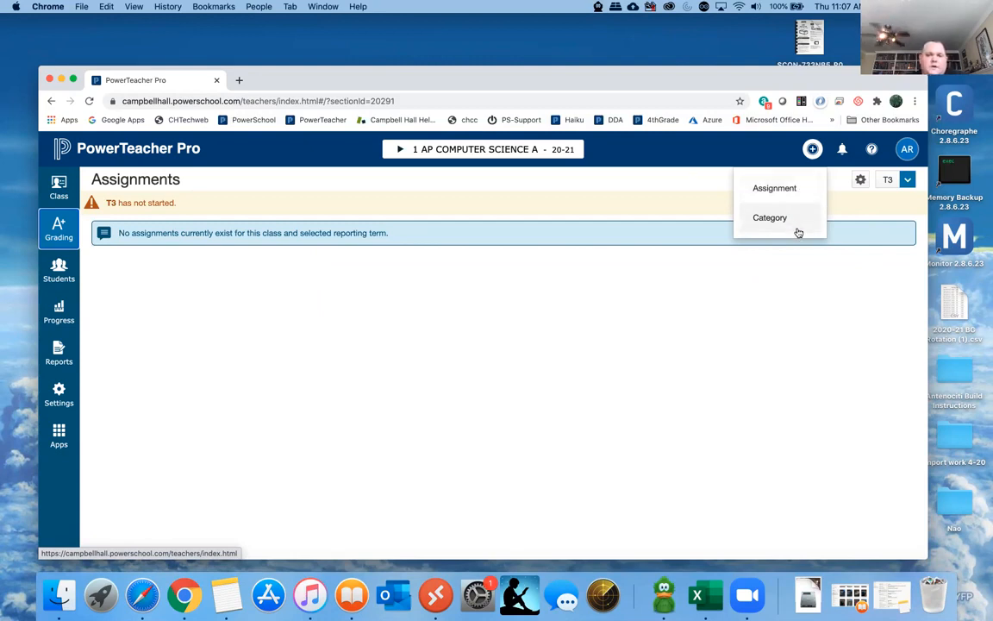
left_click(798, 268)
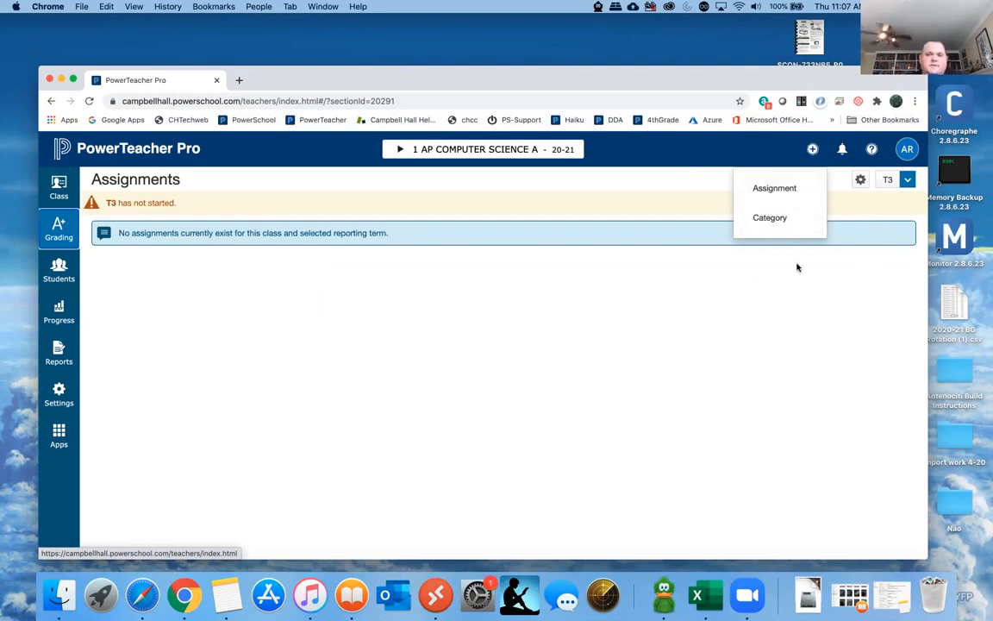
left_click(907, 152)
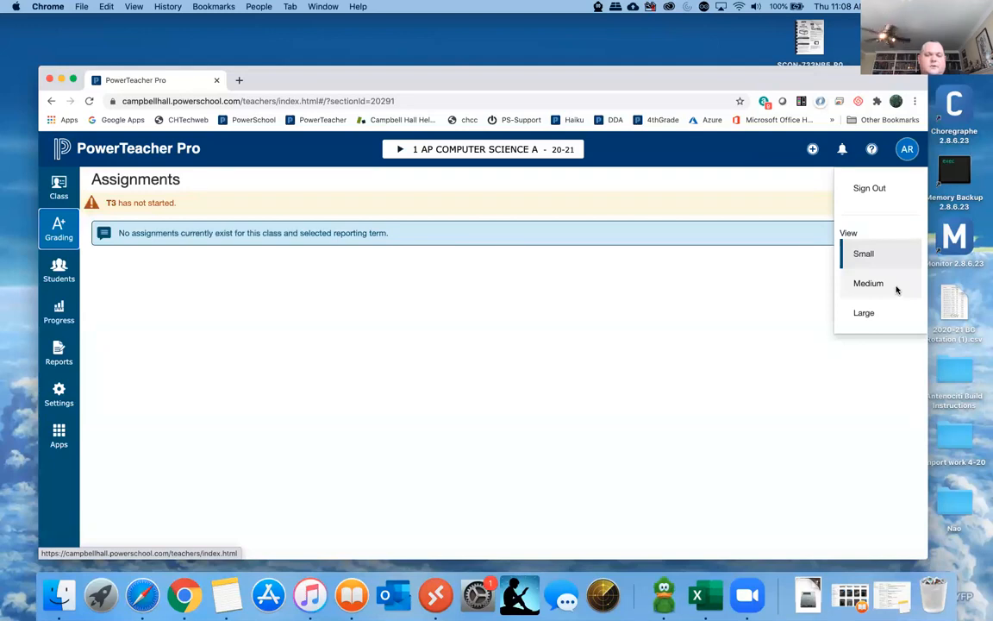
left_click(791, 276)
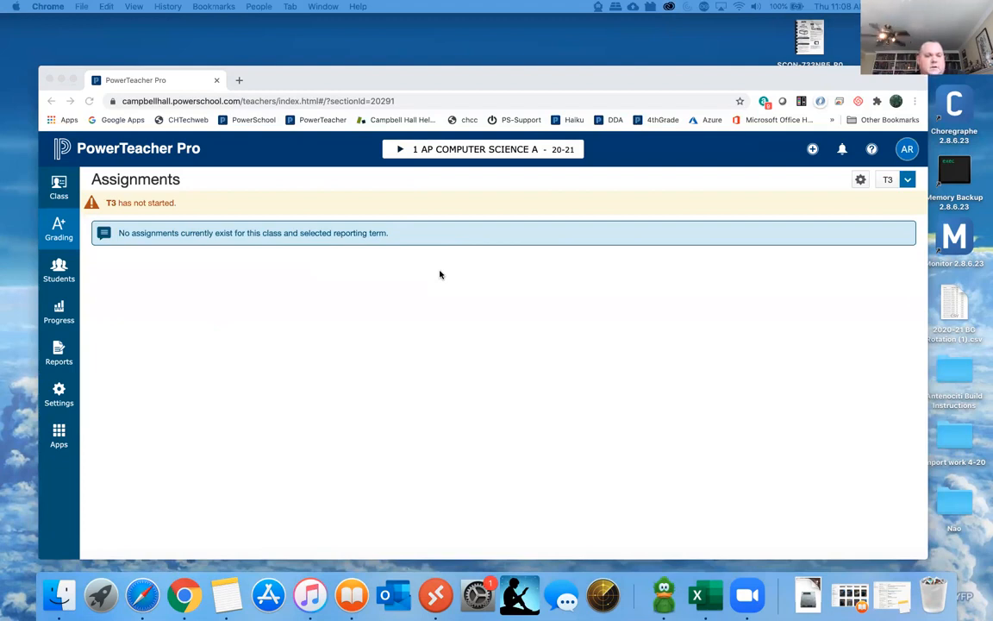
- Open the grading categories for the class and start creating a new category
left_click(59, 231)
left_click(57, 230)
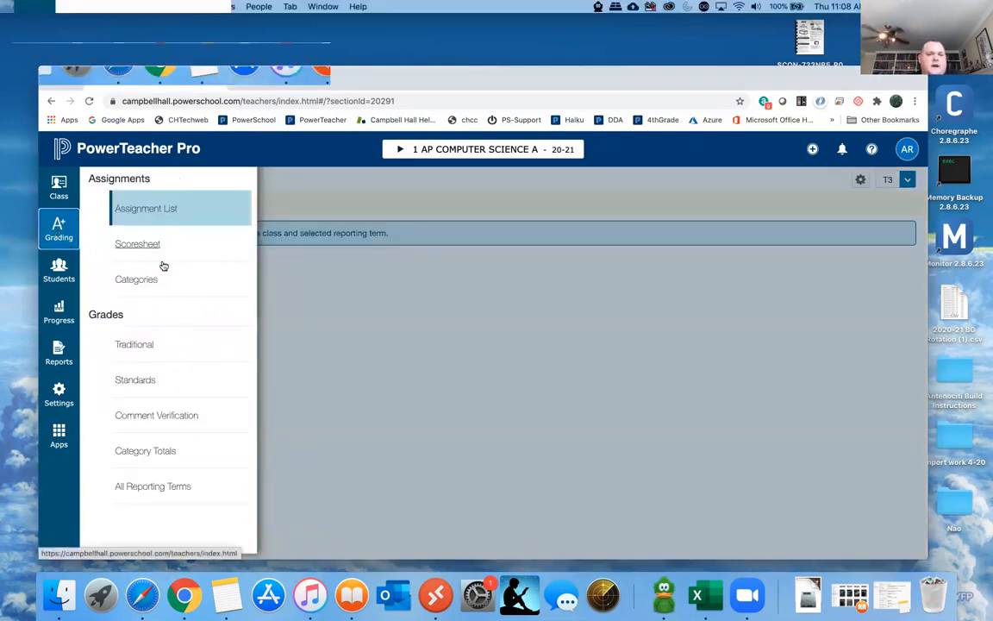
left_click(134, 281)
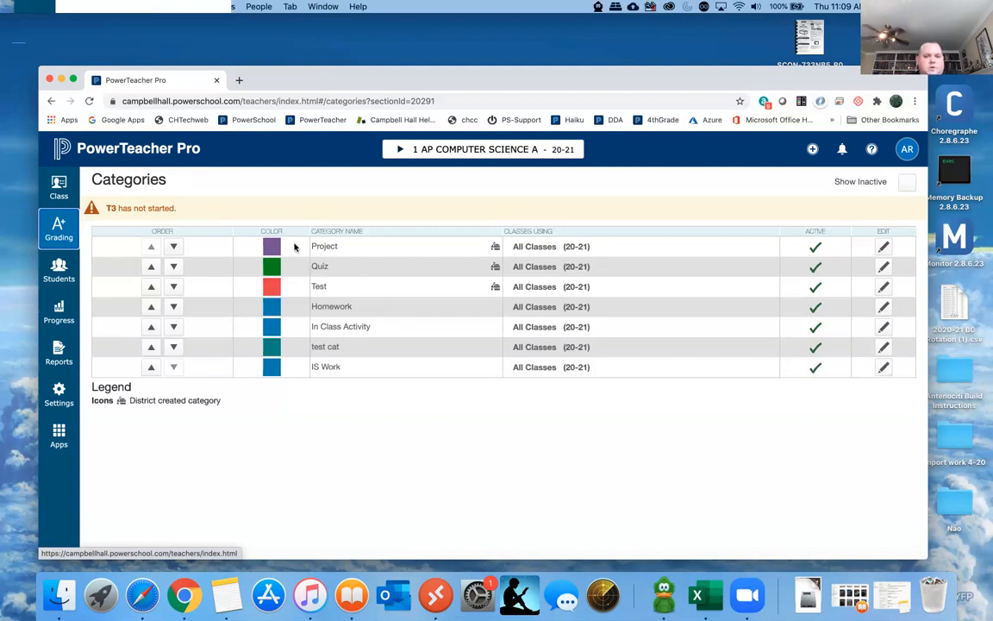
left_click(813, 149)
left_click(768, 219)
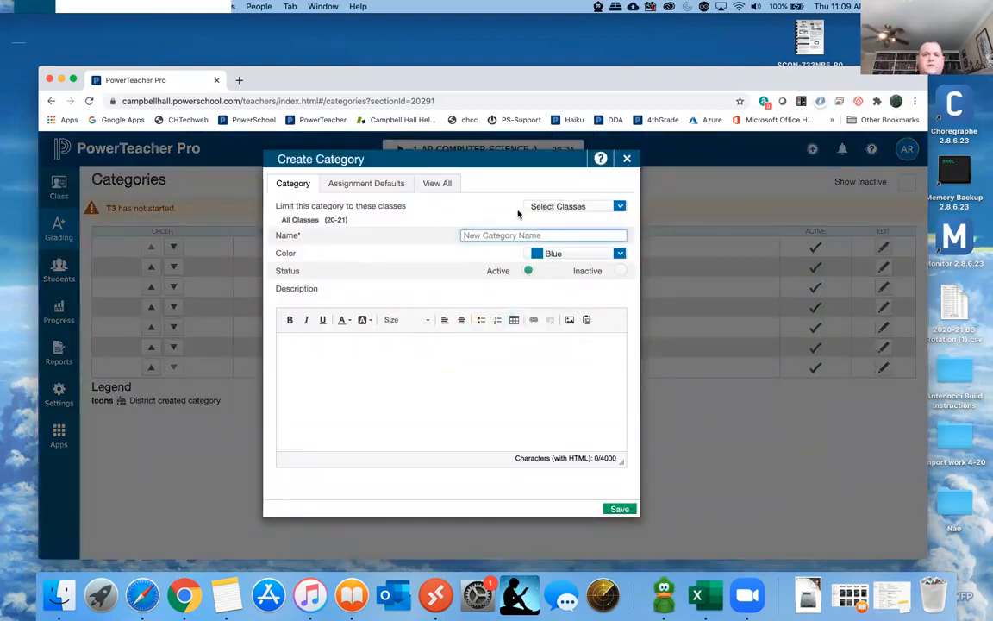
- Examine the new category's general settings, including the class limit choices and the available colors
left_click(372, 186)
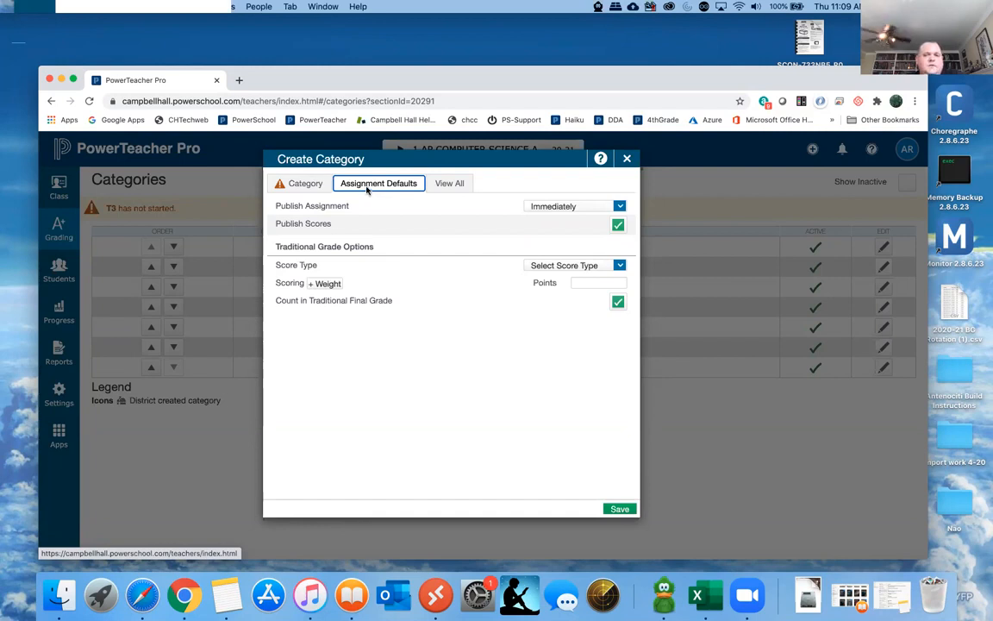
left_click(304, 186)
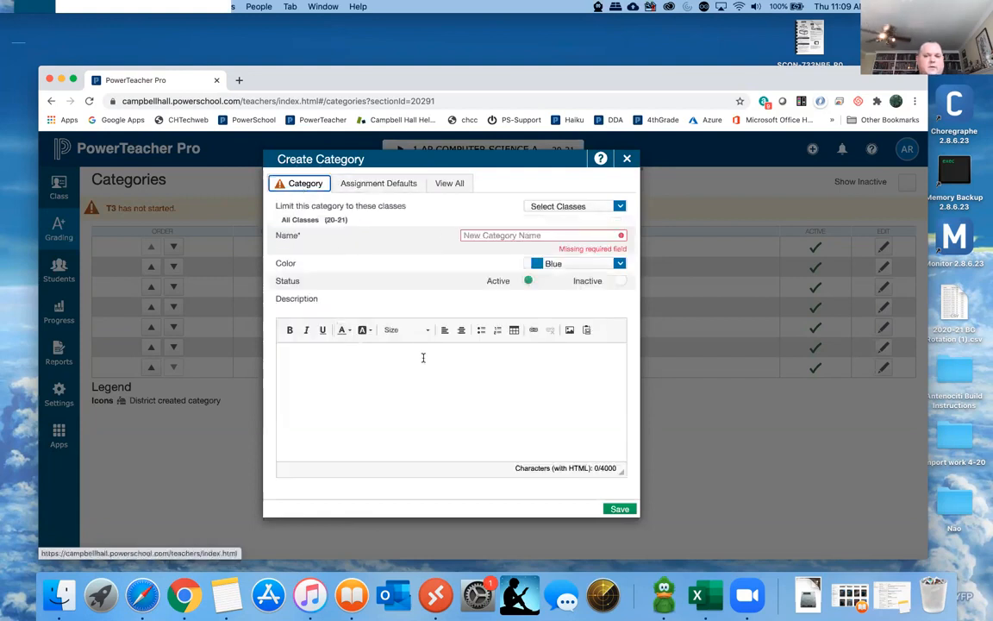
left_click(619, 207)
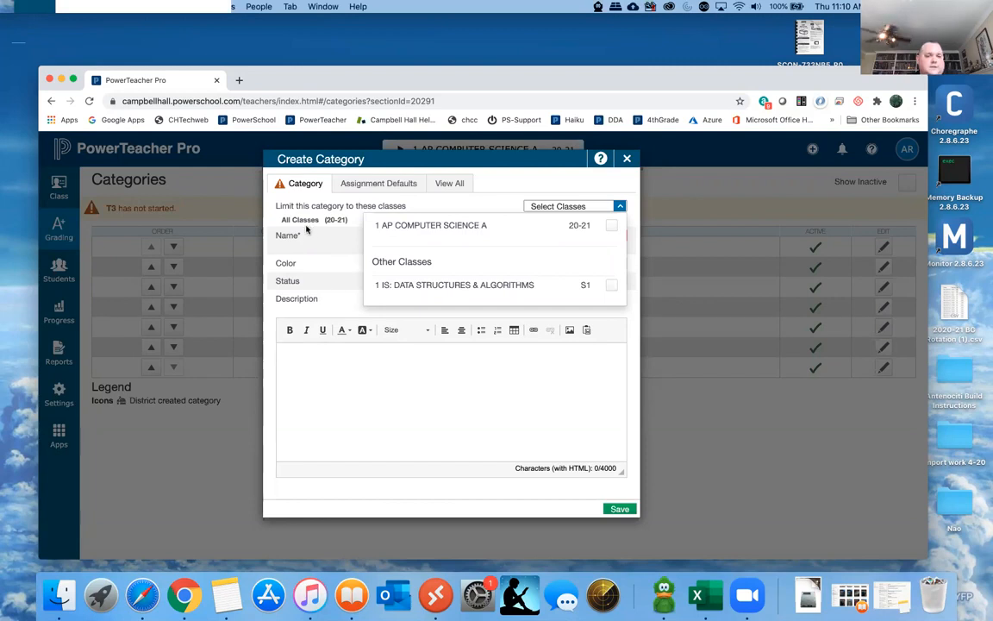
left_click(488, 206)
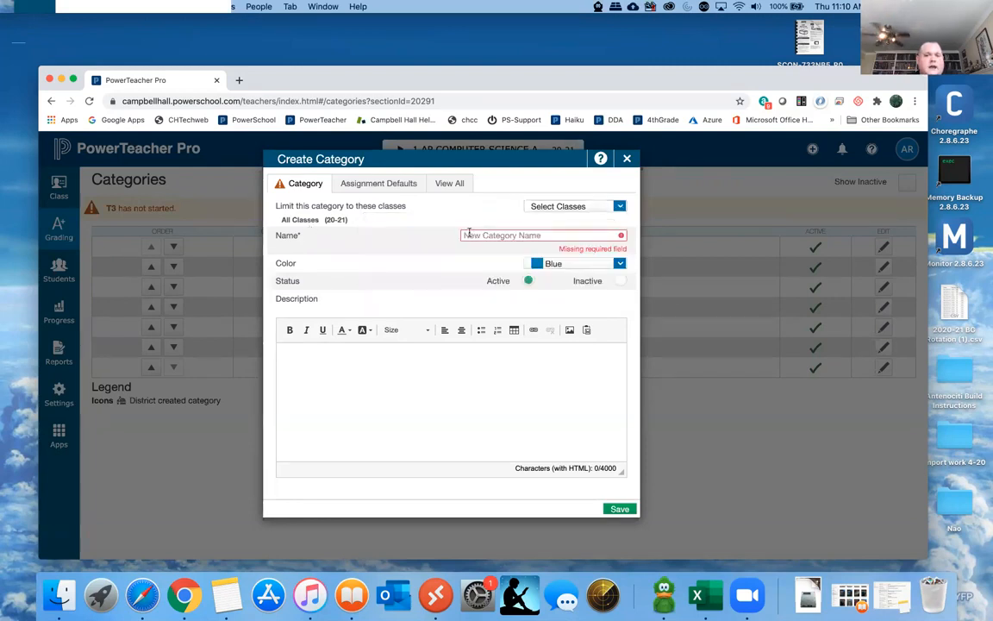
left_click(620, 262)
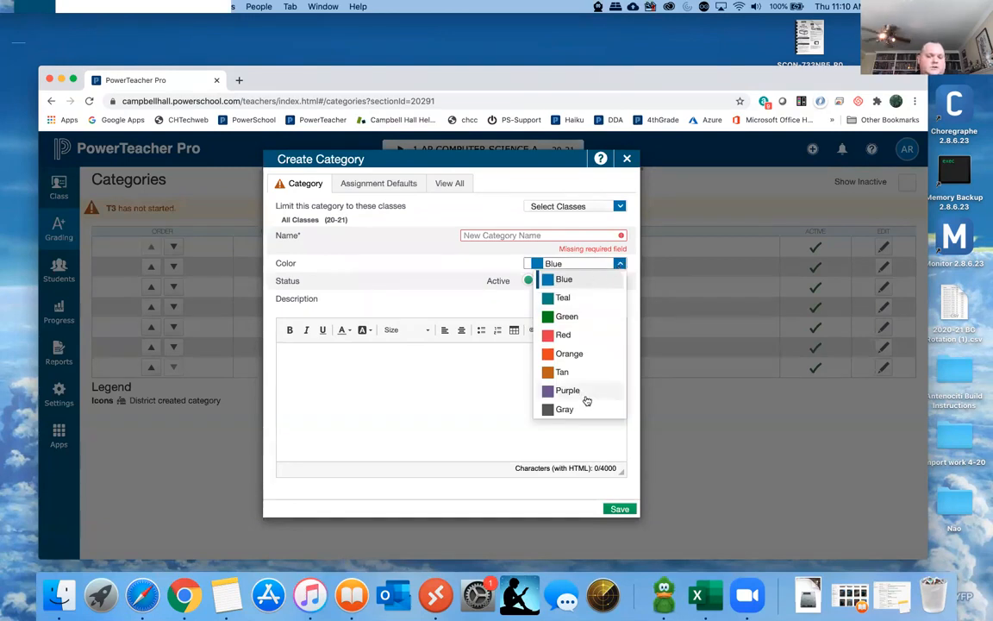
left_click(460, 303)
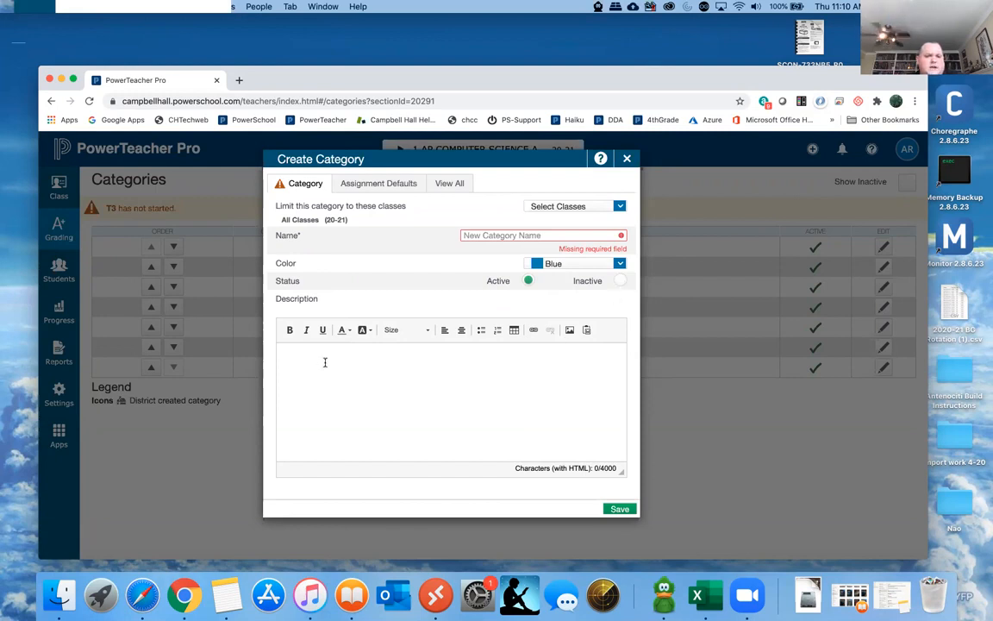
- Examine the category's assignment defaults, including the publish timing, score publishing and score type options
left_click(381, 185)
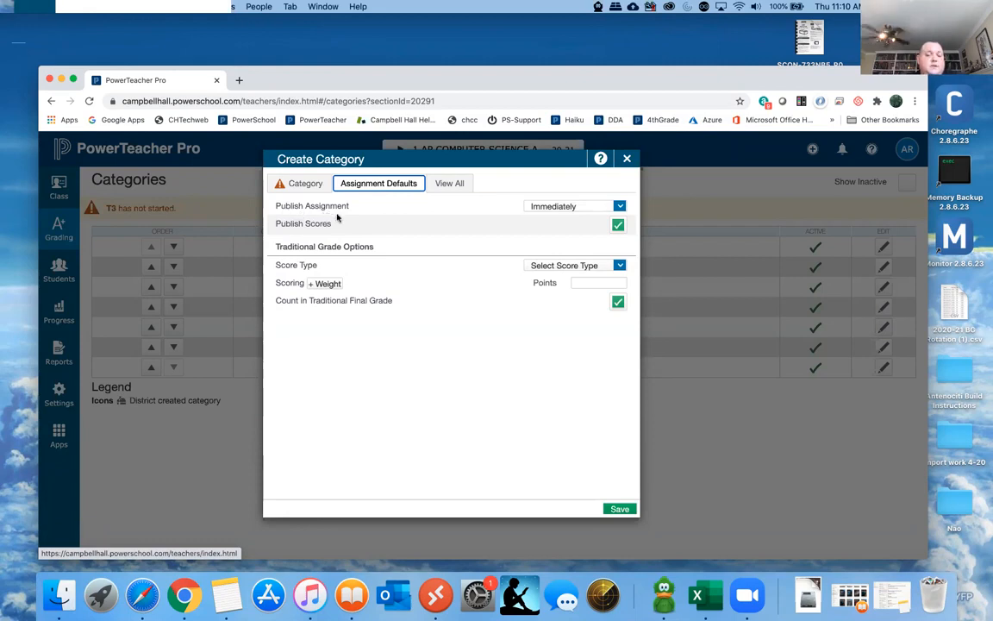
left_click(551, 209)
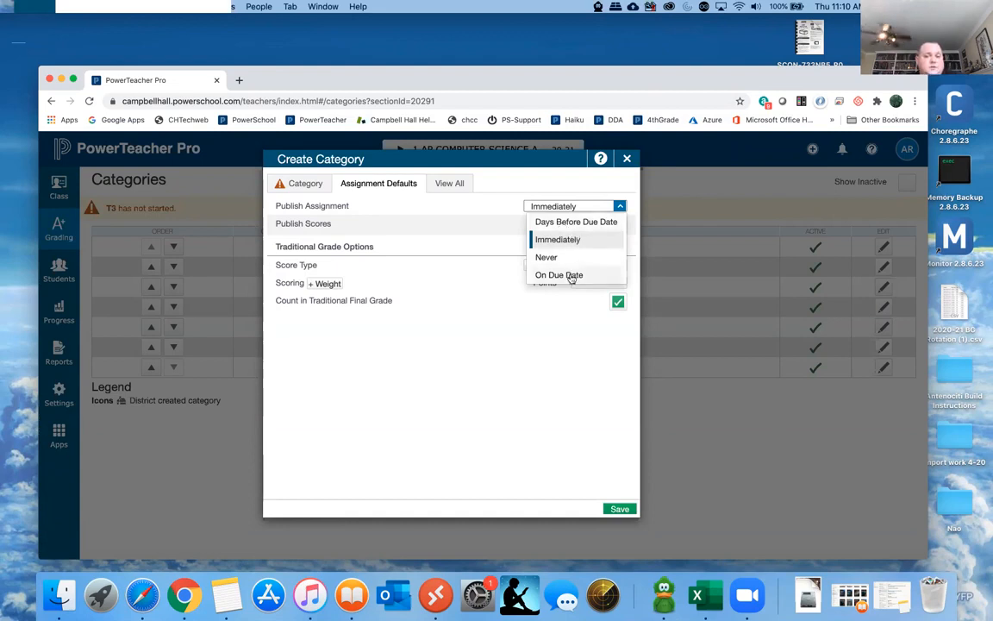
left_click(462, 208)
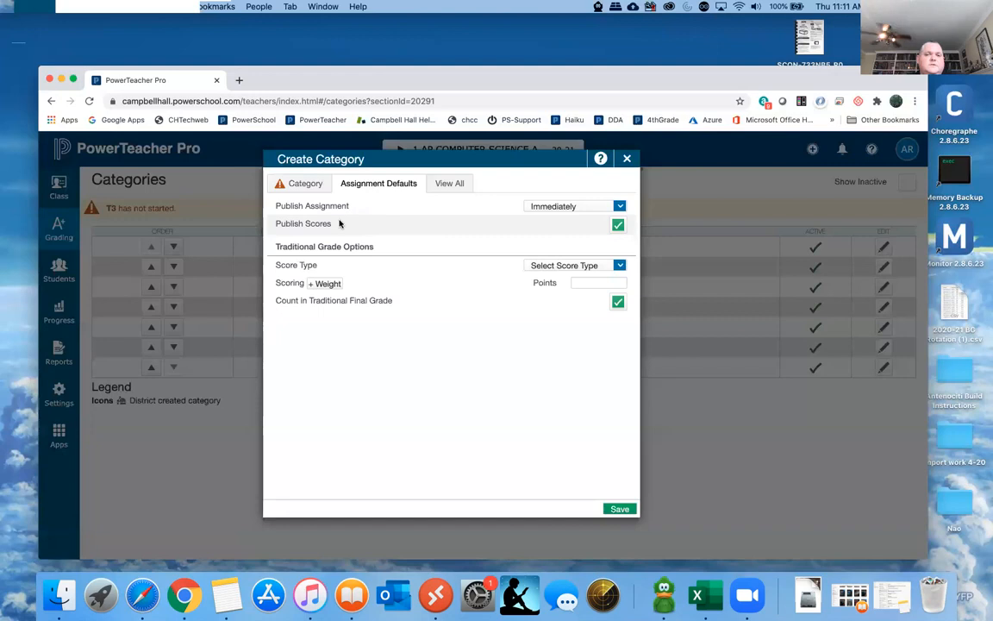
left_click_drag(331, 226, 277, 226)
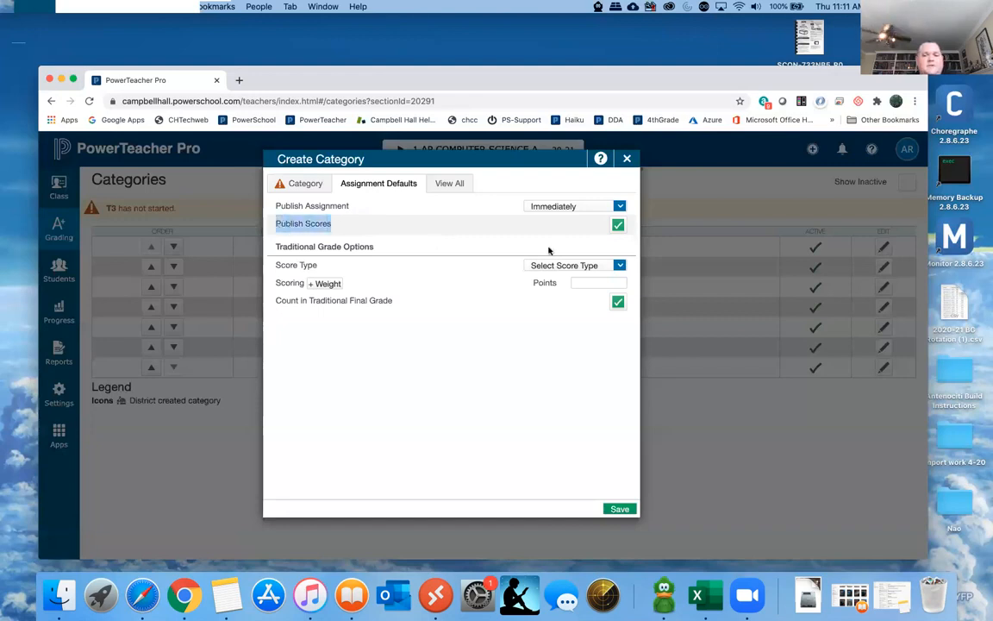
left_click(466, 227)
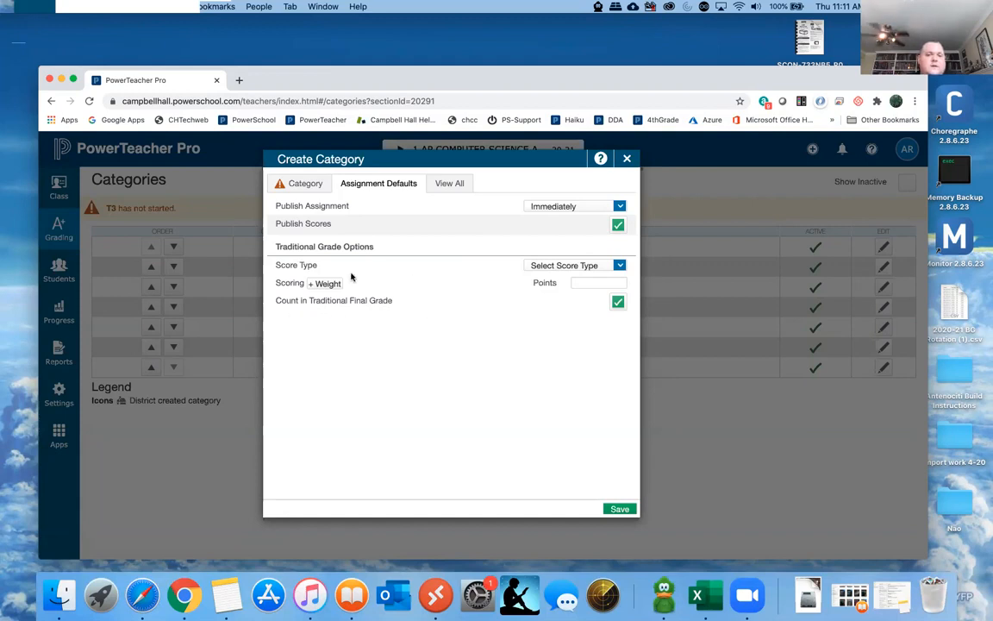
left_click(538, 268)
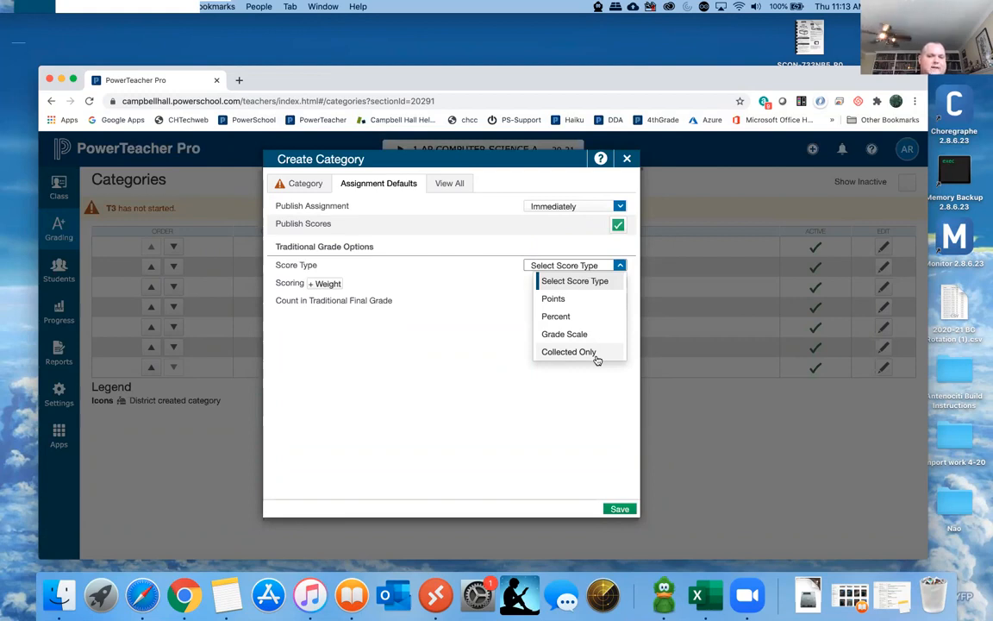
left_click(388, 354)
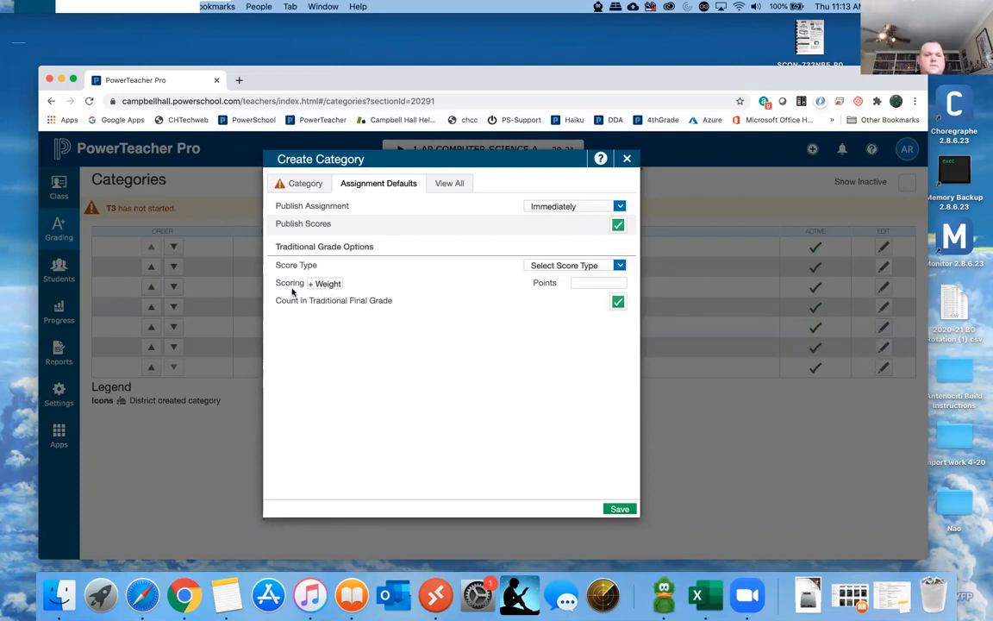
- Review the available score types and the default points field in the new category's assignment defaults
left_click(586, 266)
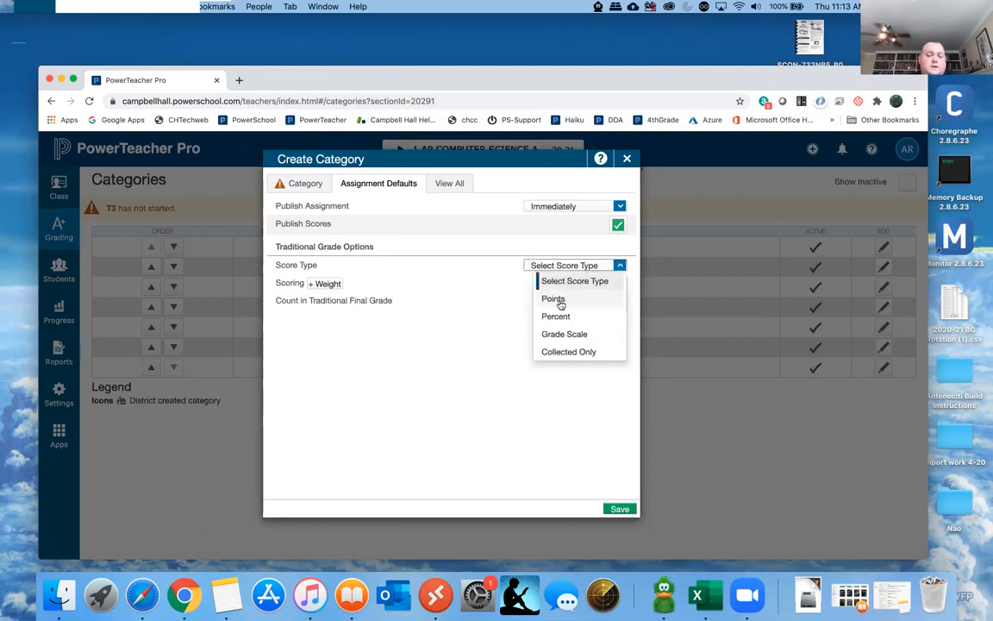
left_click(508, 274)
left_click(556, 268)
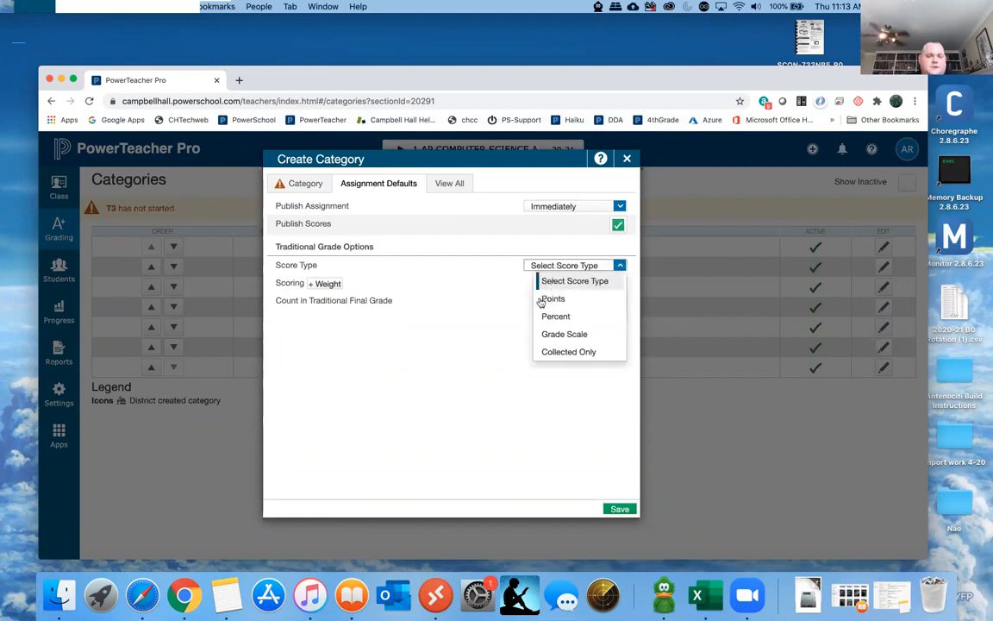
left_click(503, 275)
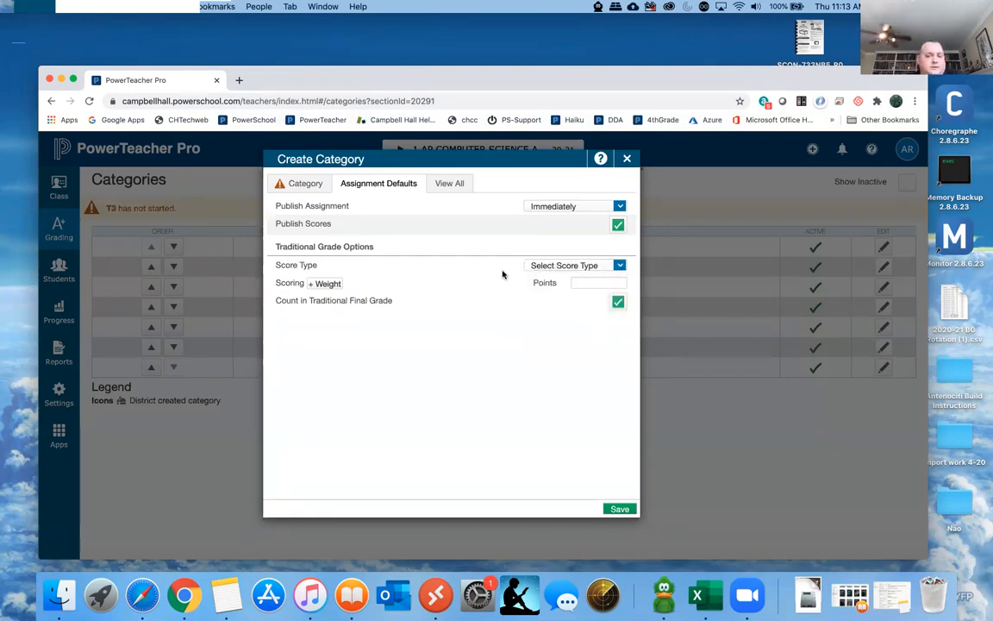
left_click(585, 282)
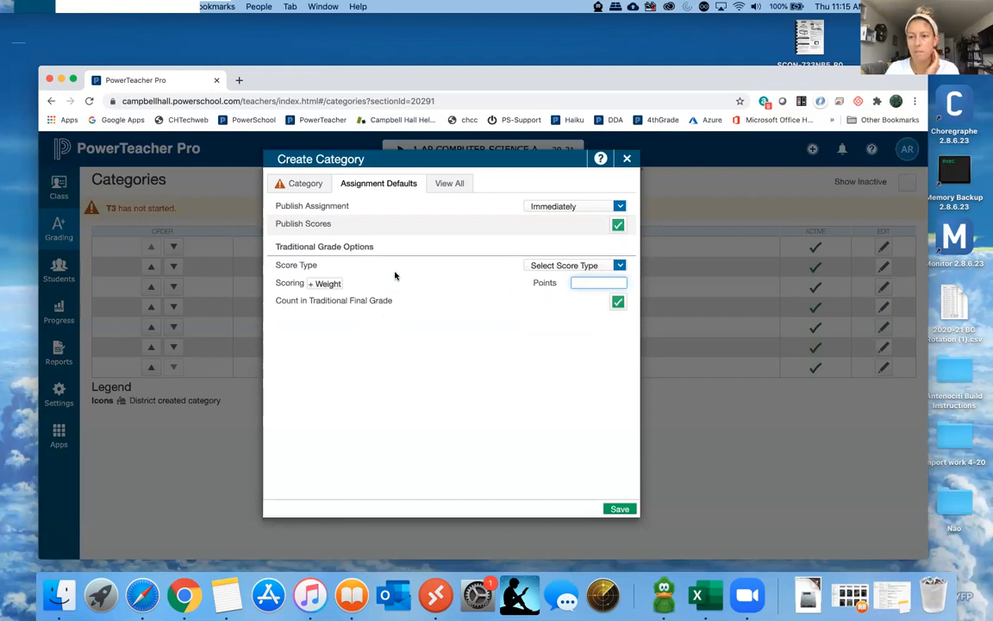
- Reposition the browser window and set the new category's default score type to Percent
left_click_drag(594, 4, 699, 236)
left_click_drag(605, 81, 620, 62)
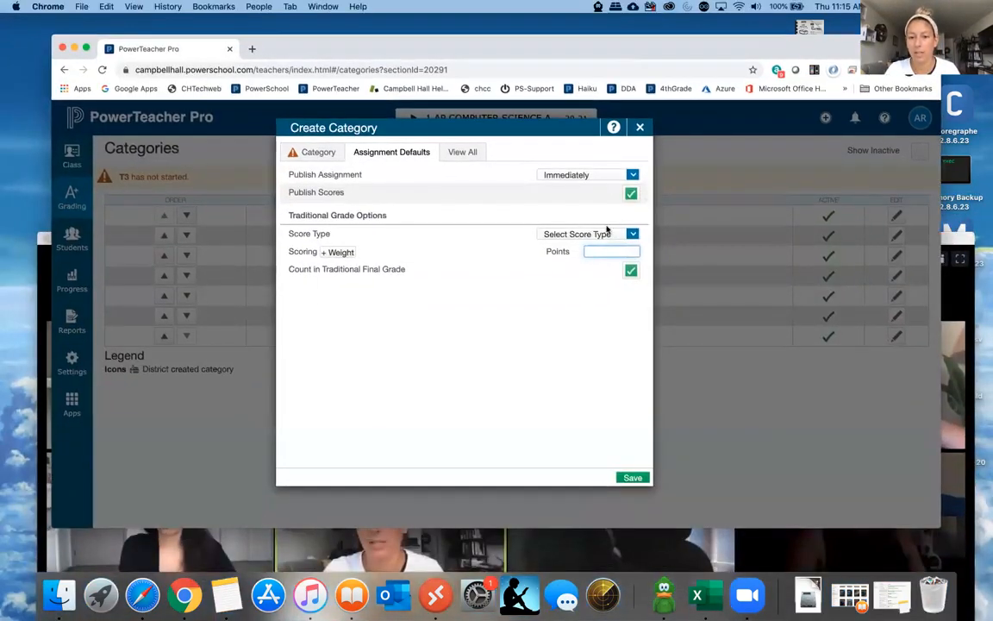
left_click(608, 234)
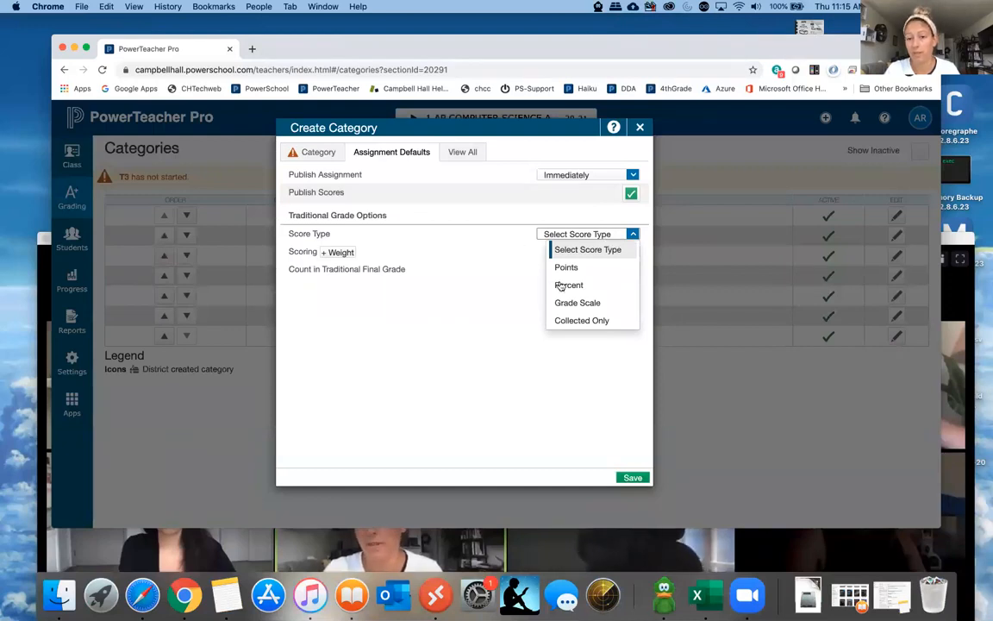
left_click(568, 285)
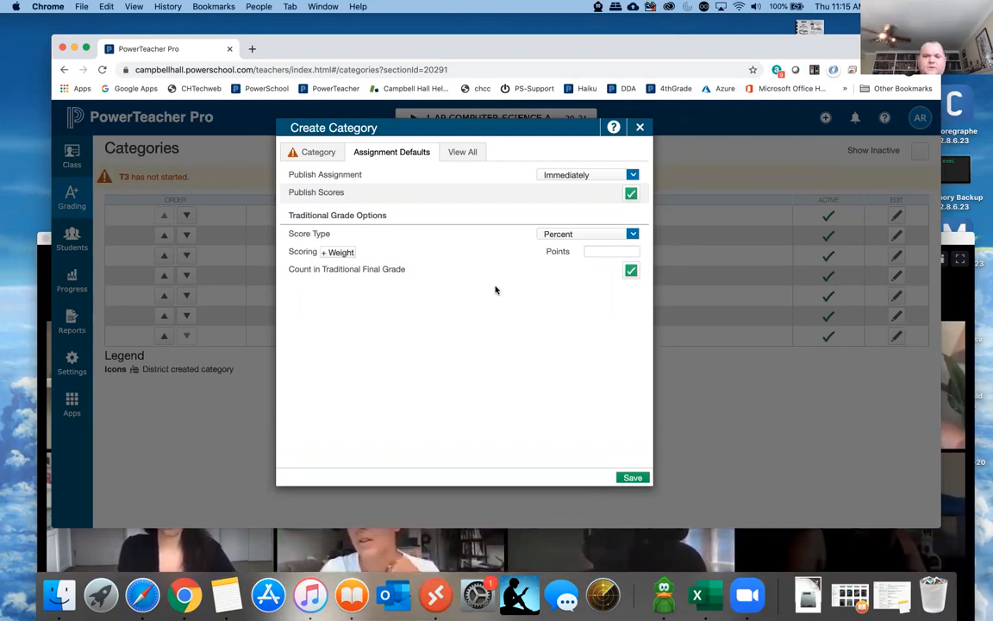
- Examine the default points field and compare the Percent score type with the other score type options
left_click(591, 251)
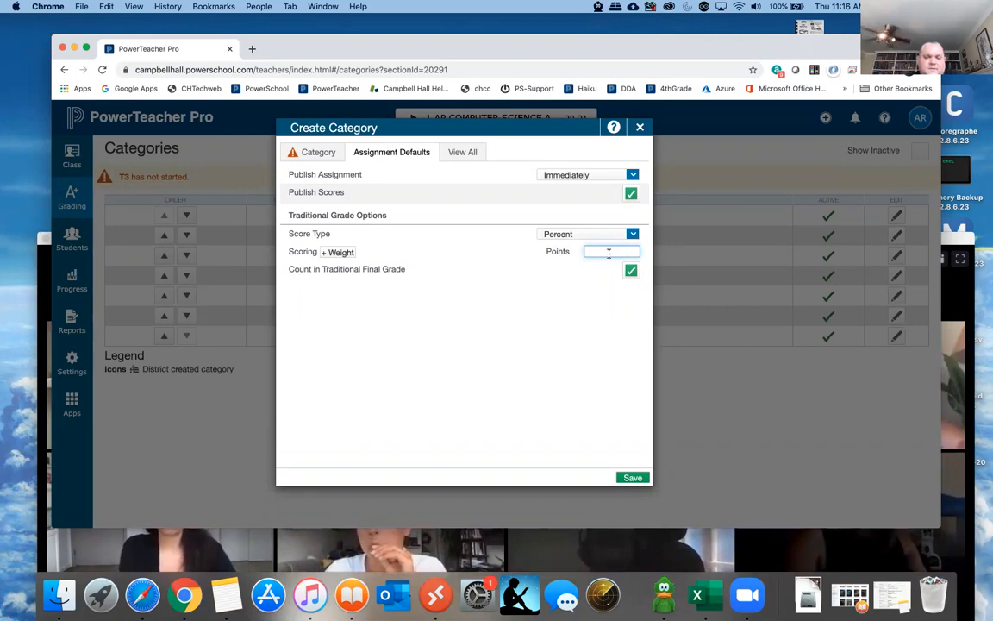
left_click(570, 235)
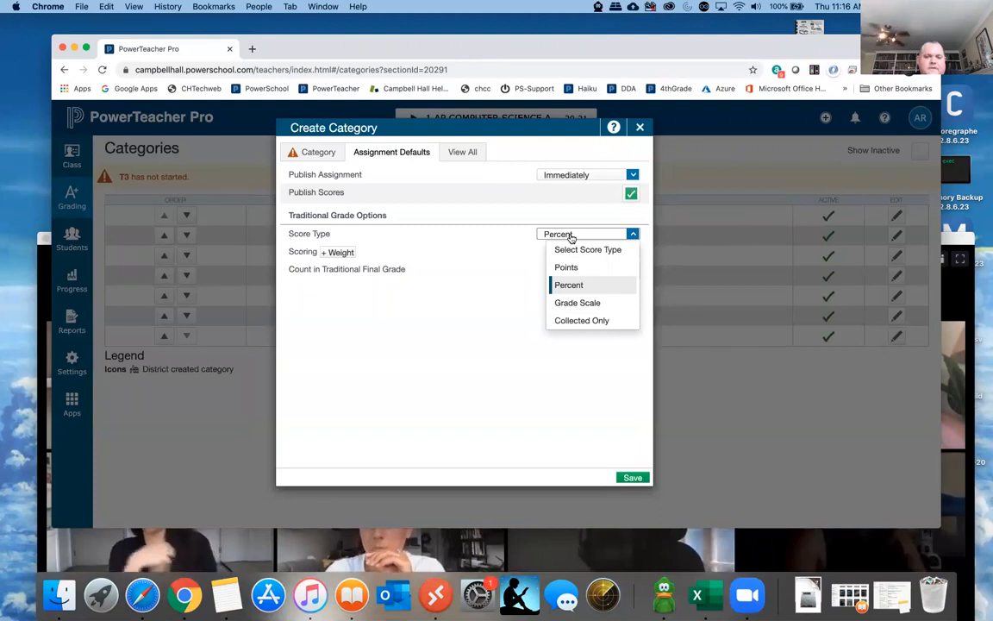
left_click(510, 234)
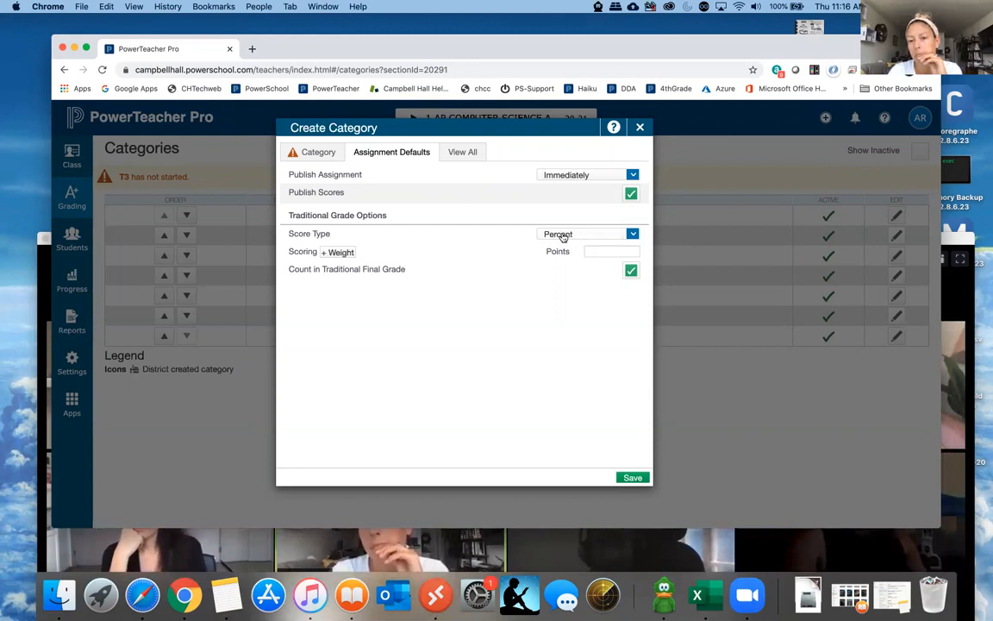
left_click(562, 236)
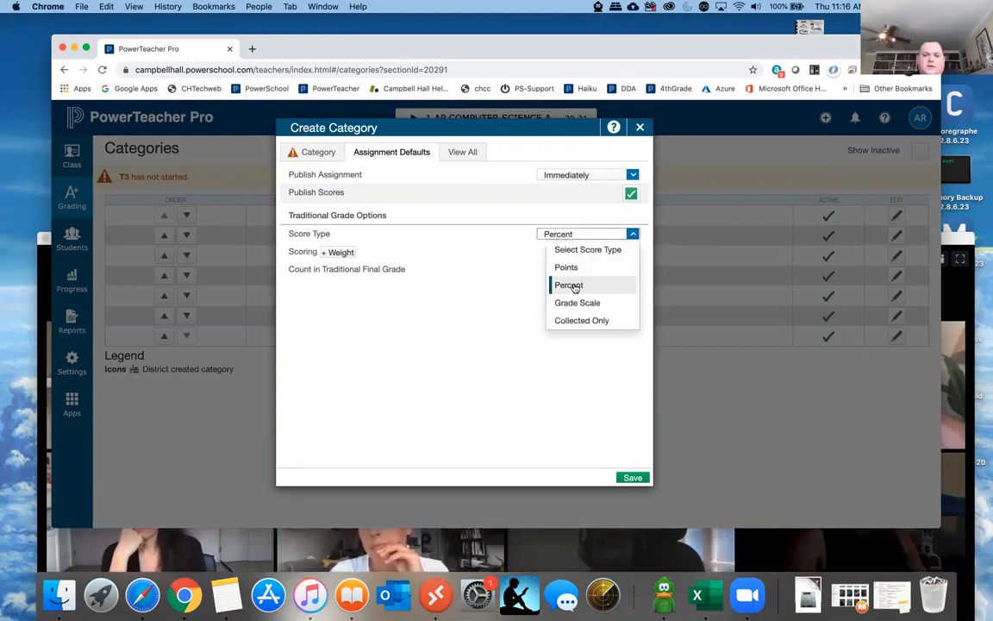
left_click(567, 284)
left_click(594, 252)
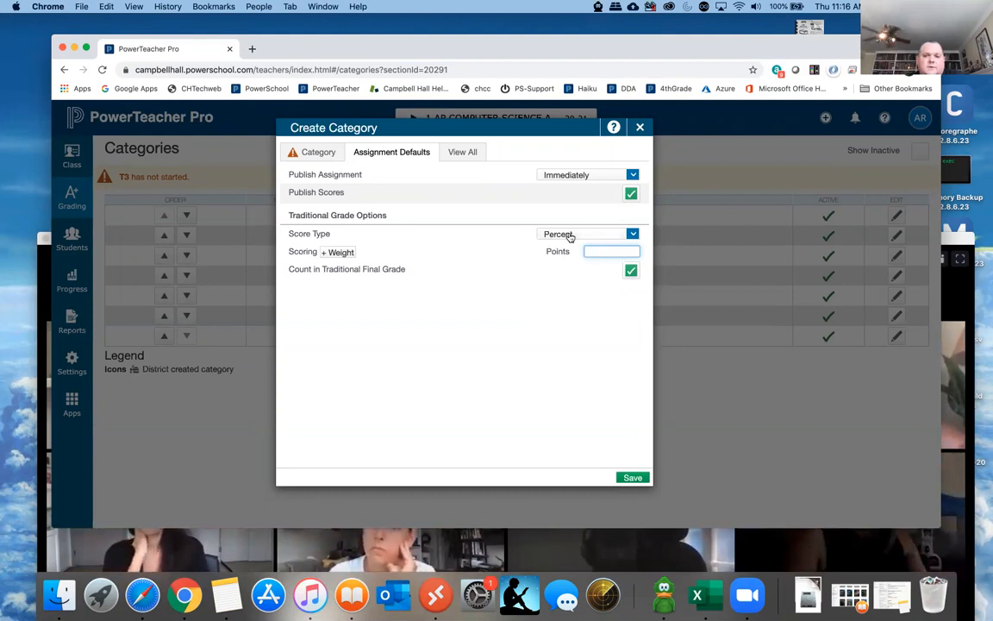
left_click(570, 235)
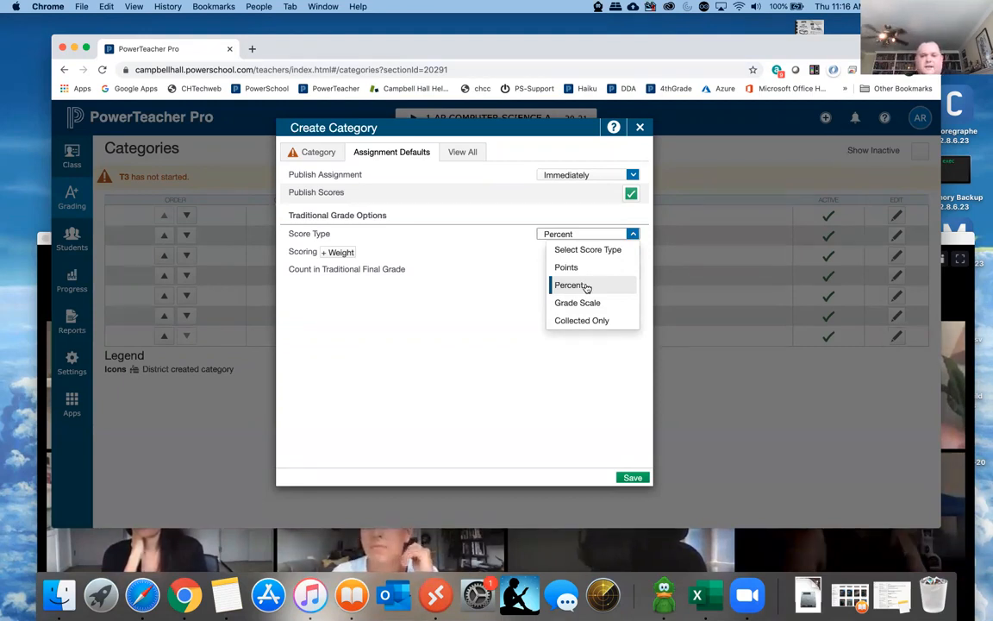
left_click(514, 245)
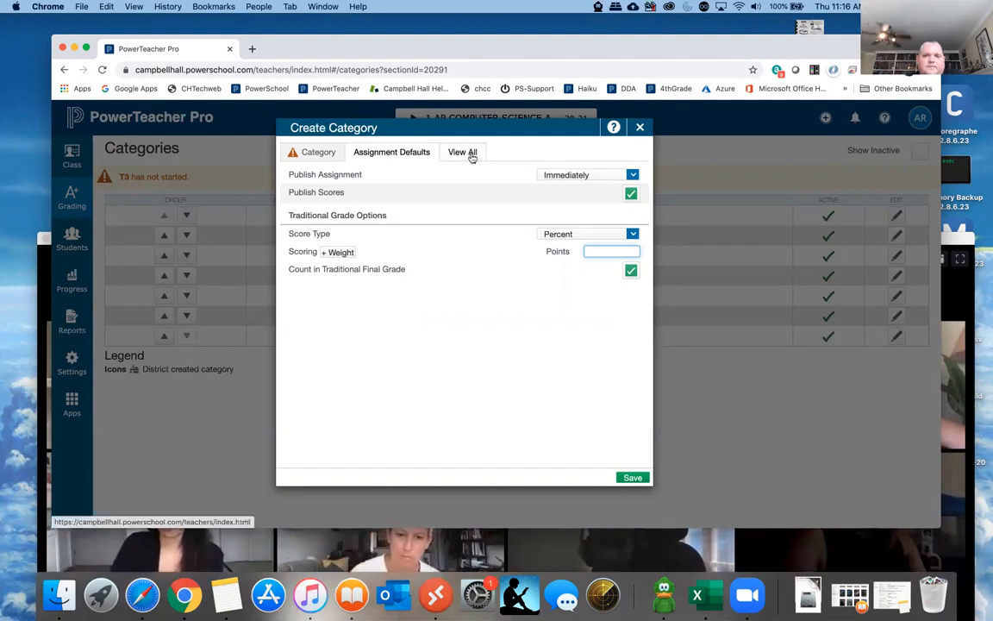
- Discard the unsaved new category and toggle the display of inactive categories in the list
left_click(641, 129)
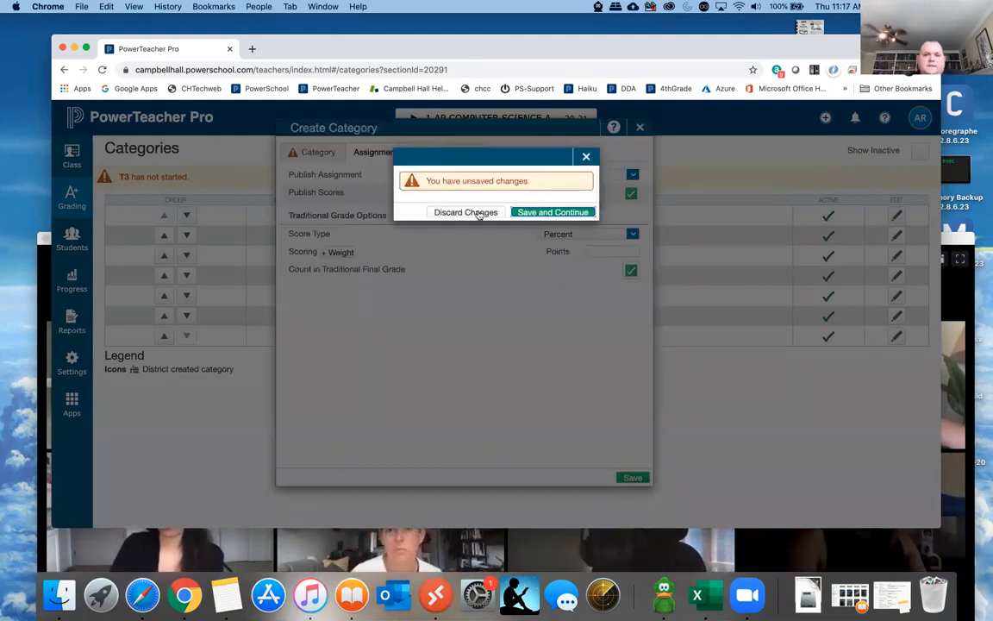
left_click(466, 212)
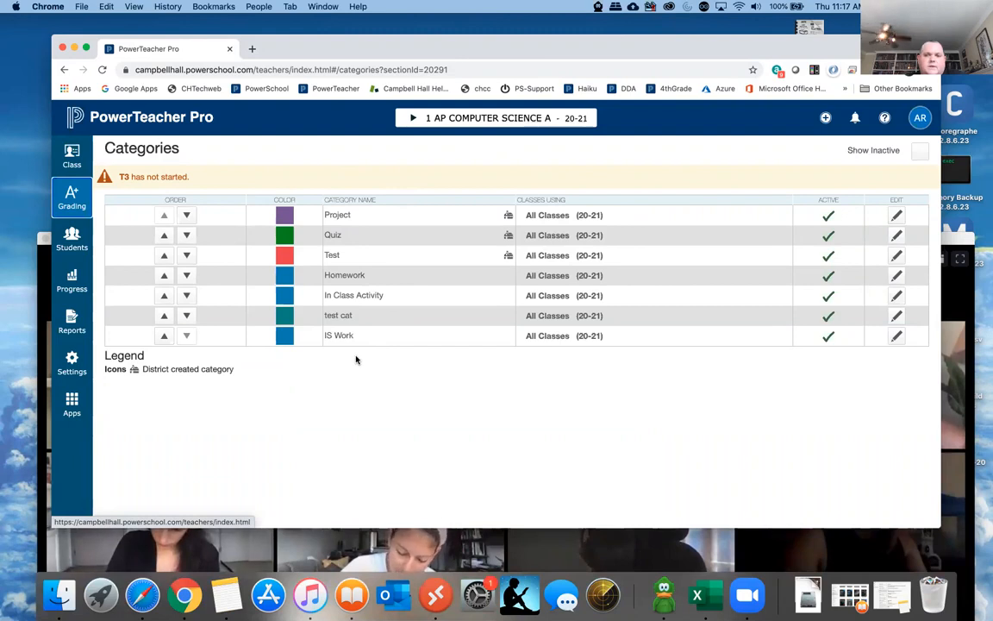
left_click(920, 151)
left_click(920, 154)
left_click(921, 155)
left_click(920, 154)
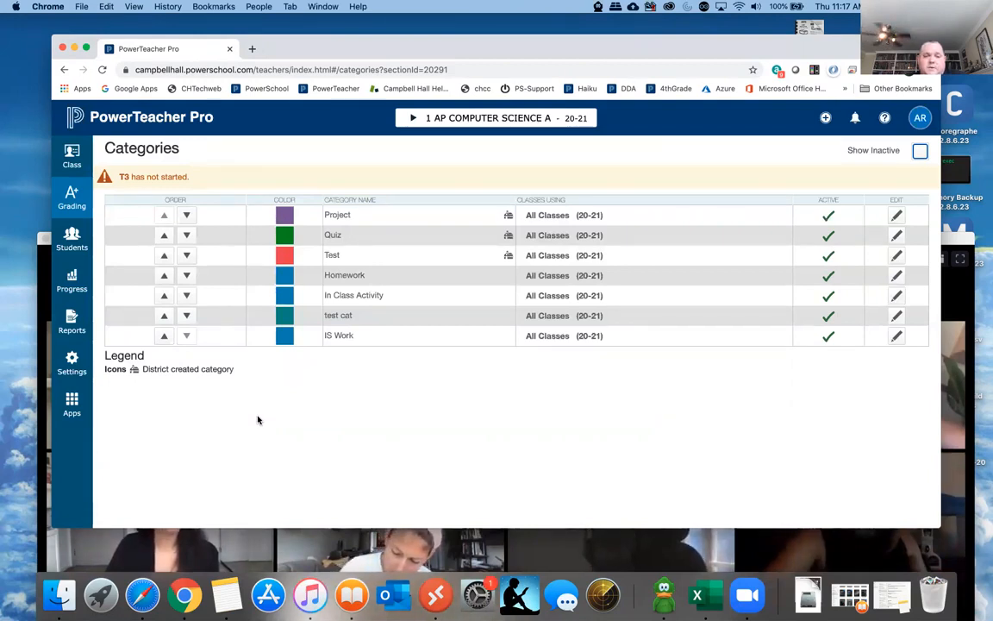
- Open the traditional grade calculations and review the reporting terms for AP COMPUTER SCIENCE A, including Y1
left_click(71, 362)
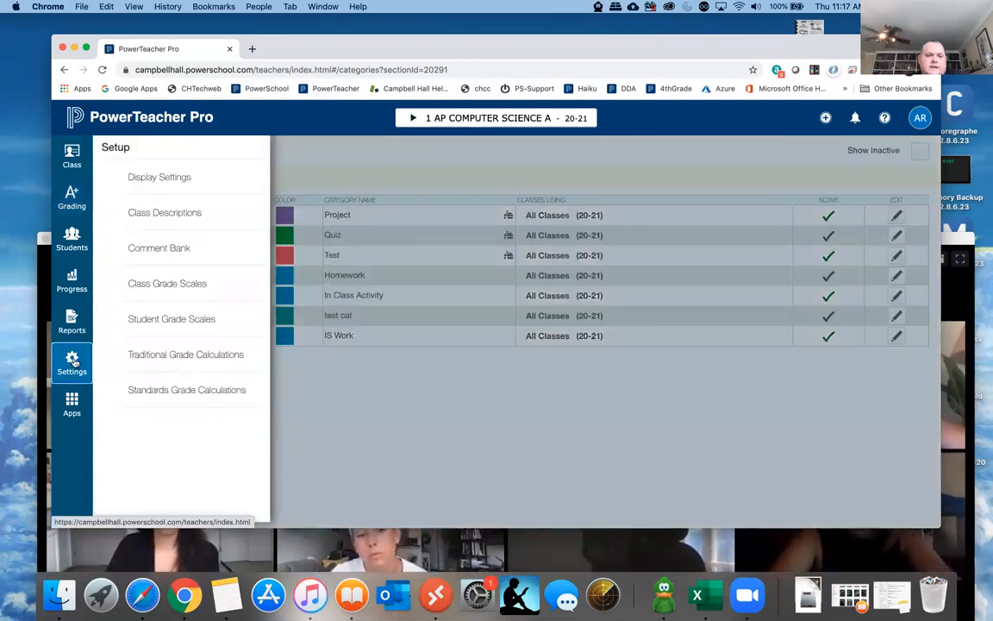
left_click(210, 357)
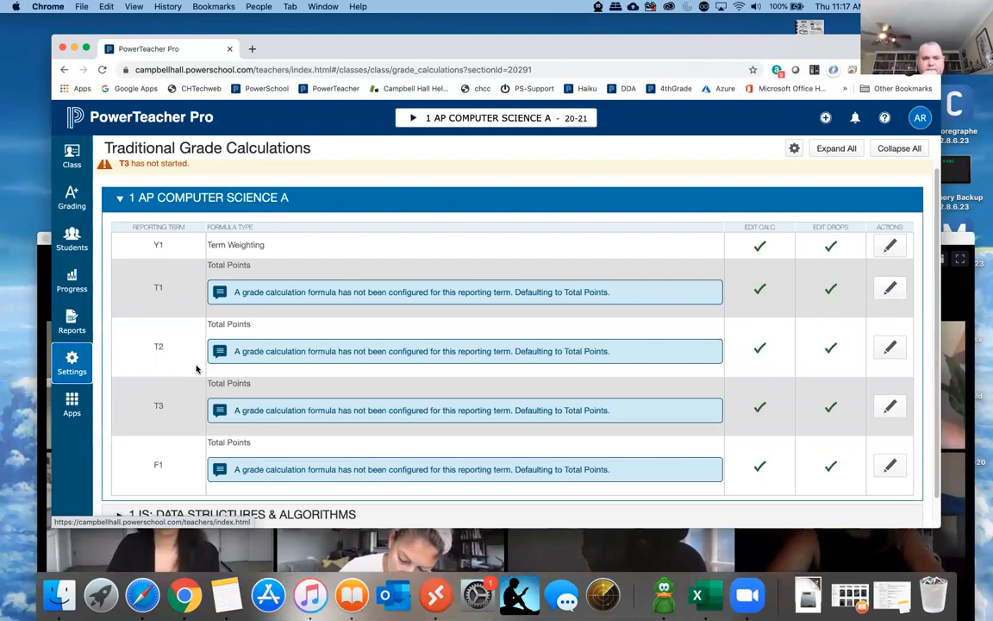
scroll(128, 338, "down", 1)
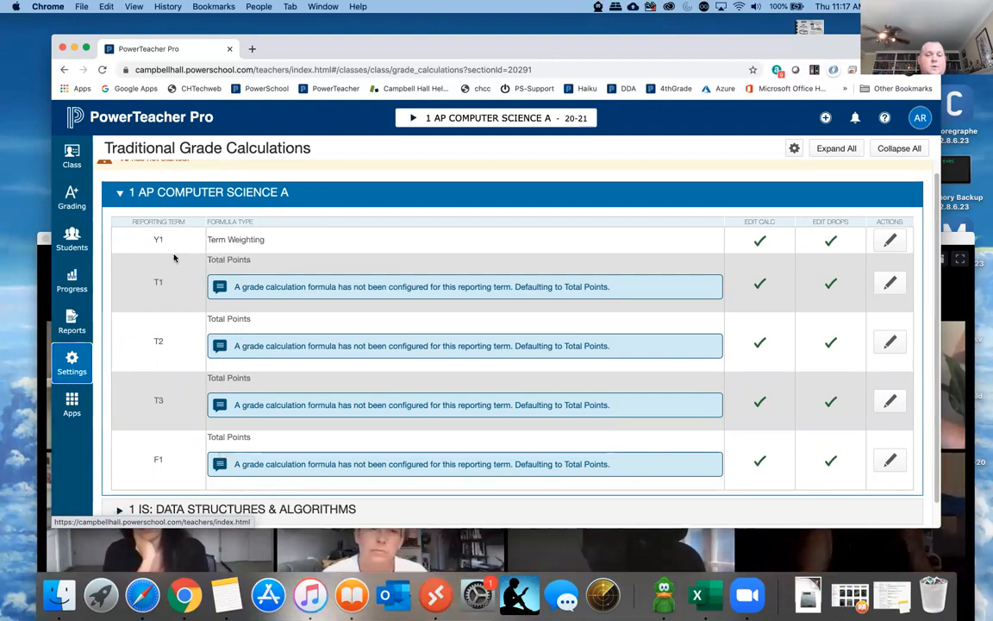
left_click_drag(155, 239, 168, 242)
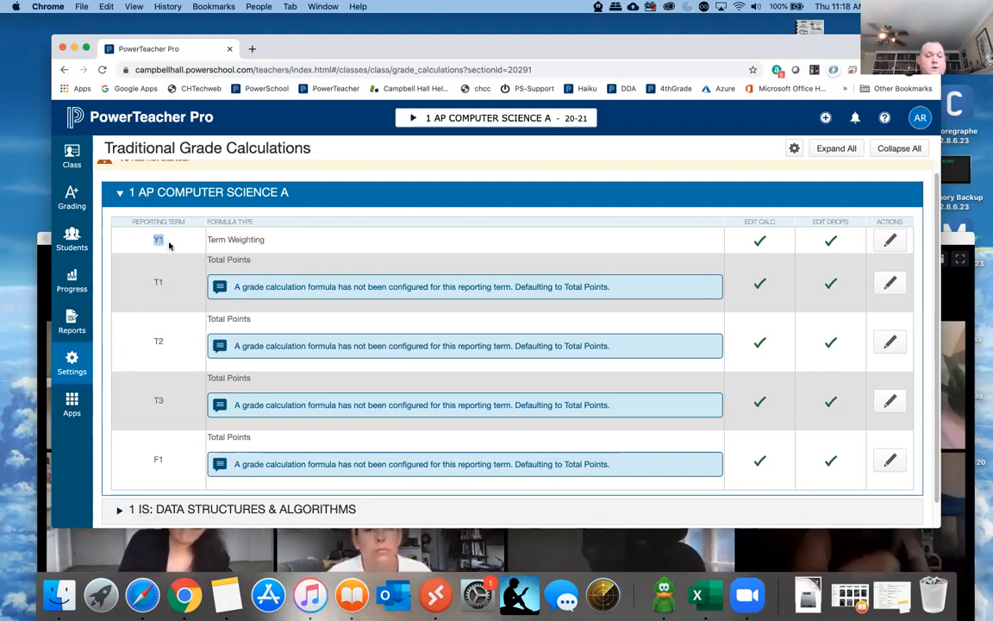
- Expand the IS: DATA STRUCTURES & ALGORITHMS class and review its reporting terms, including S1
scroll(123, 466, "down", 1)
left_click(124, 486)
scroll(163, 405, "down", 5)
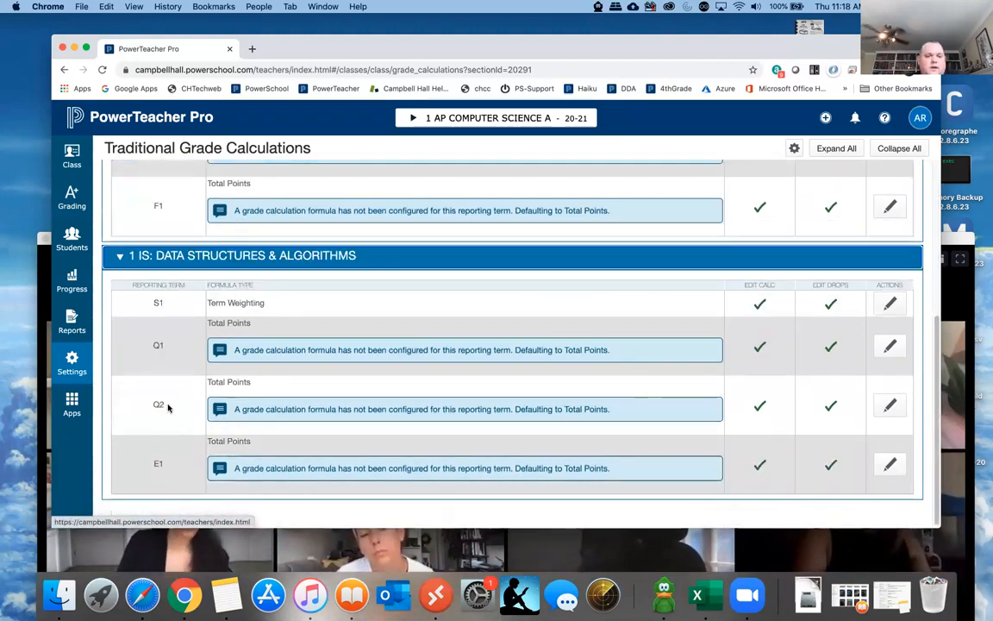
left_click_drag(155, 301, 172, 303)
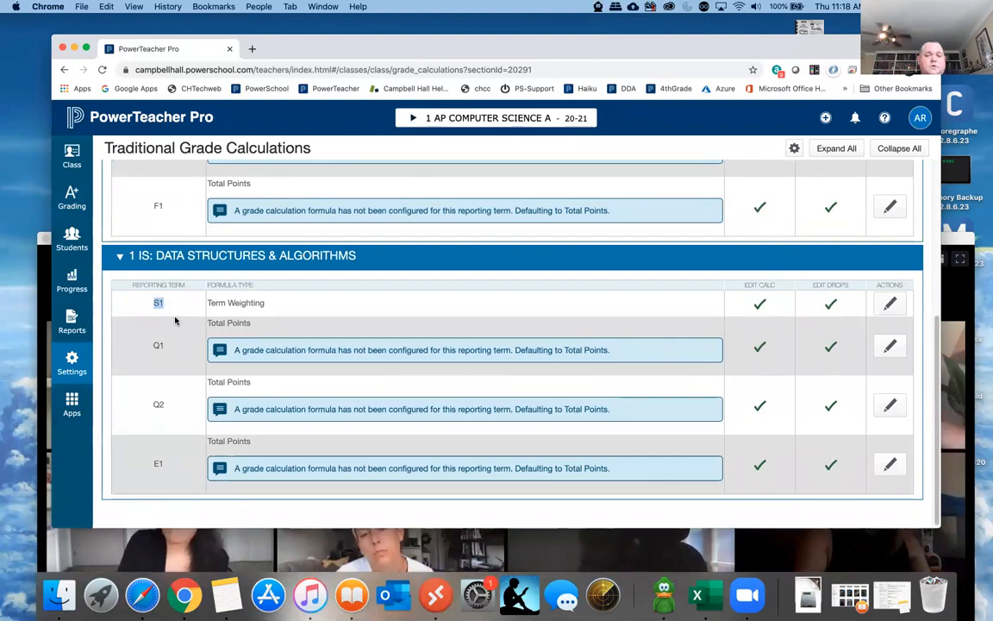
- Examine the Y1 term weighting formula for AP COMPUTER SCIENCE A and close it without changes
scroll(173, 310, "up", 4)
scroll(175, 321, "up", 3)
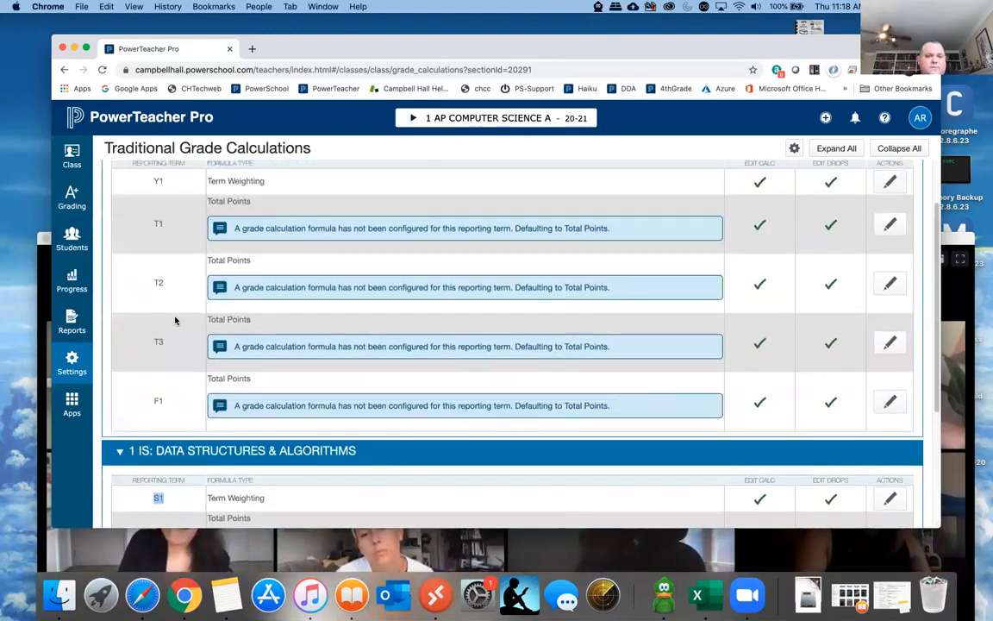
scroll(175, 320, "up", 2)
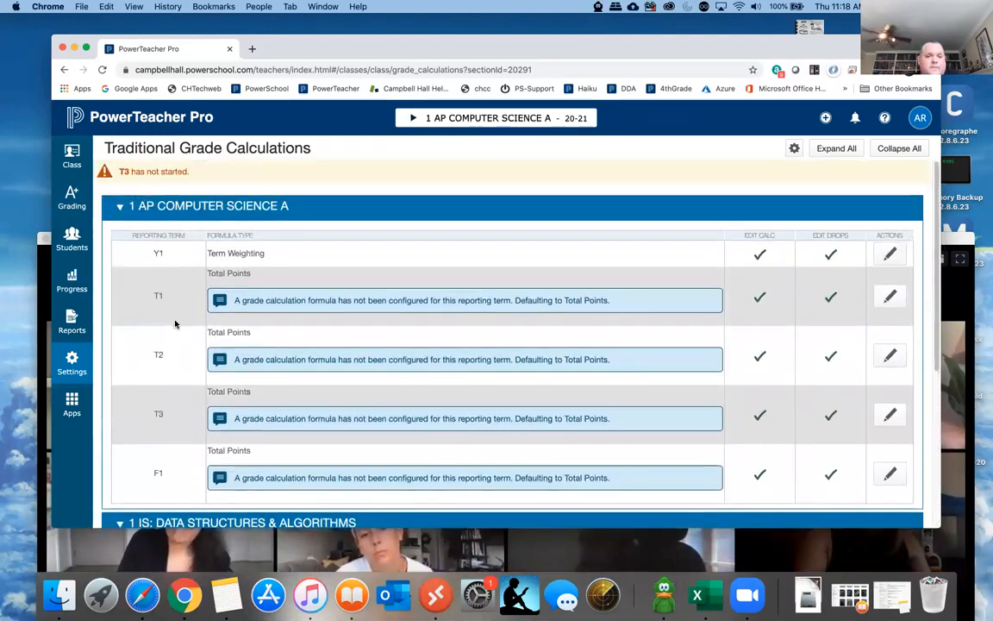
double_click(158, 252)
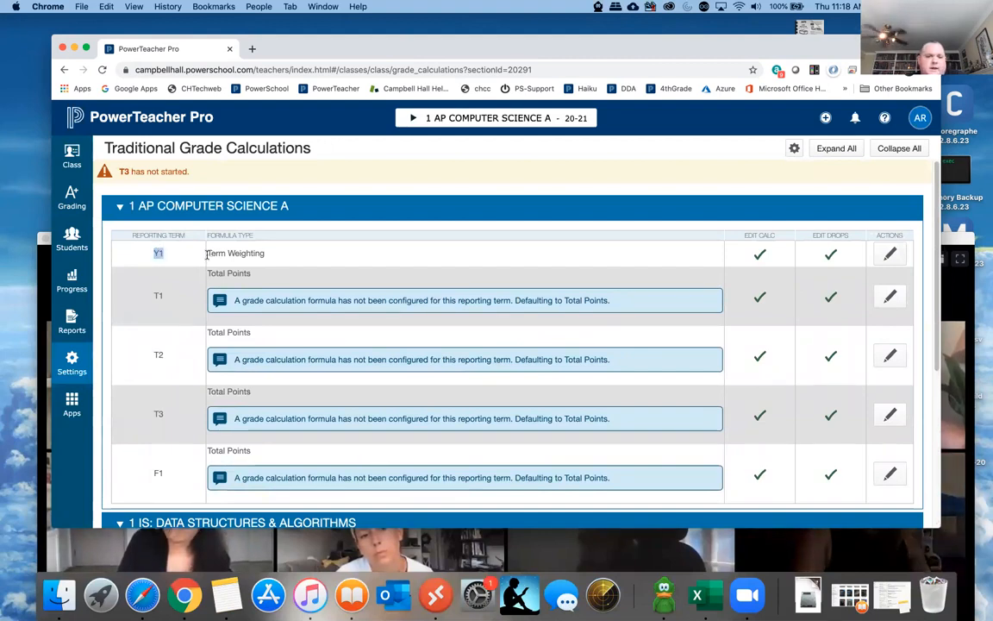
left_click(165, 253)
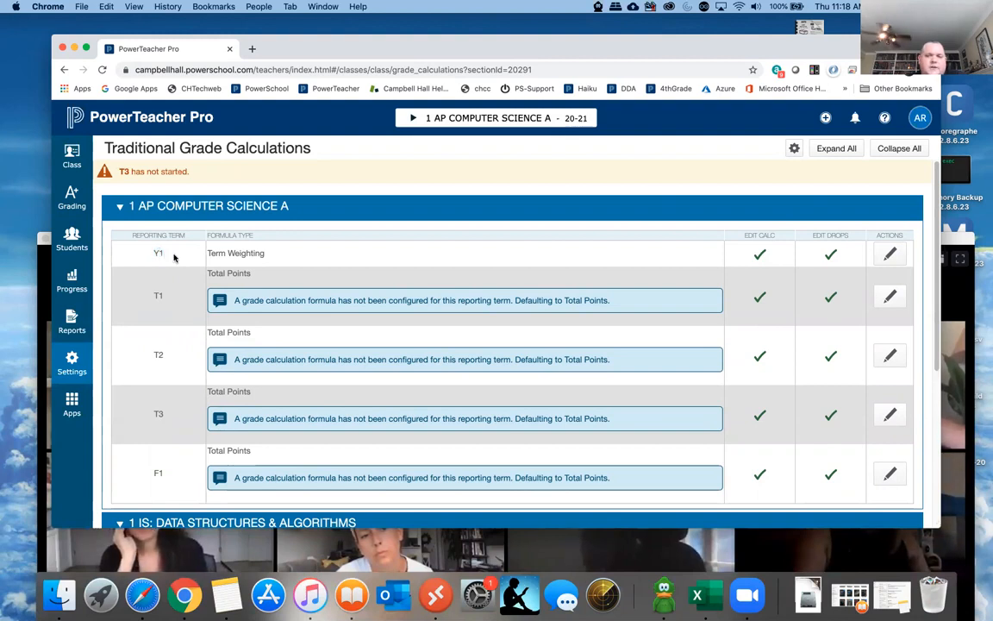
left_click(890, 255)
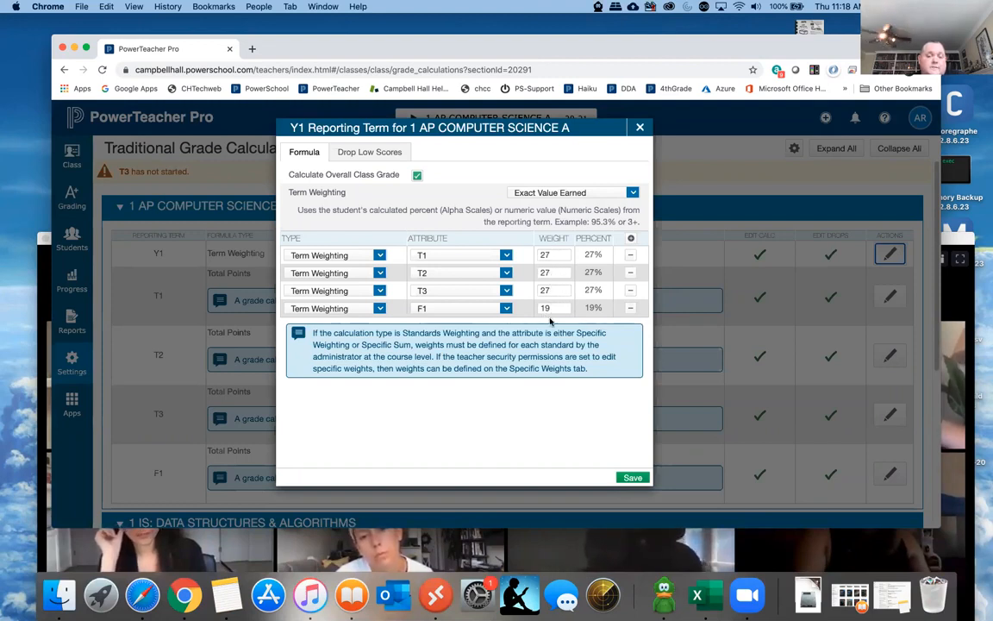
left_click(639, 129)
- Examine the S1 term weighting formula for IS: DATA STRUCTURES & ALGORITHMS and close it without changes
scroll(457, 312, "down", 4)
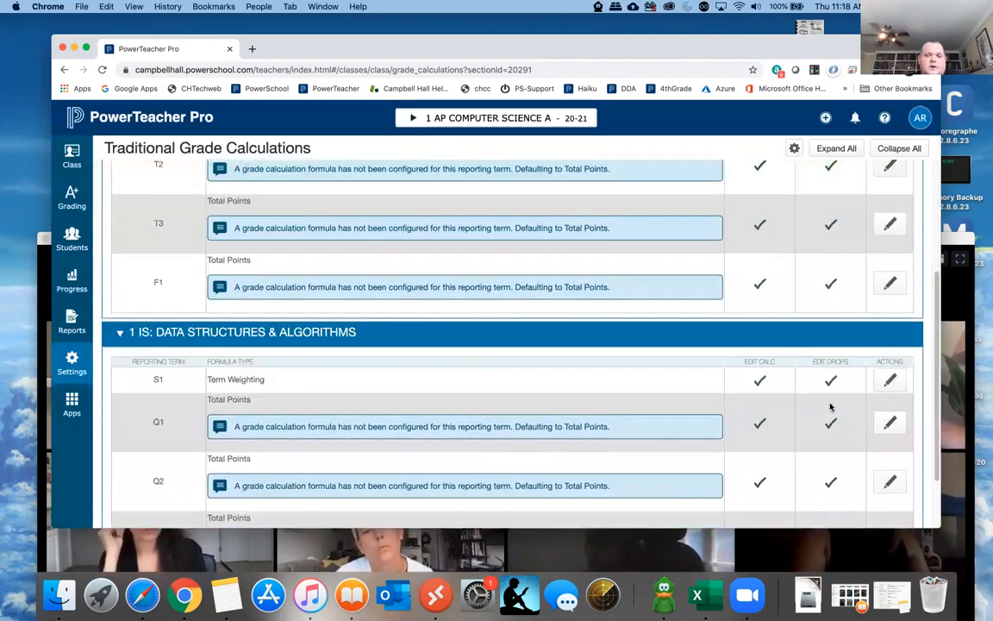
left_click(890, 382)
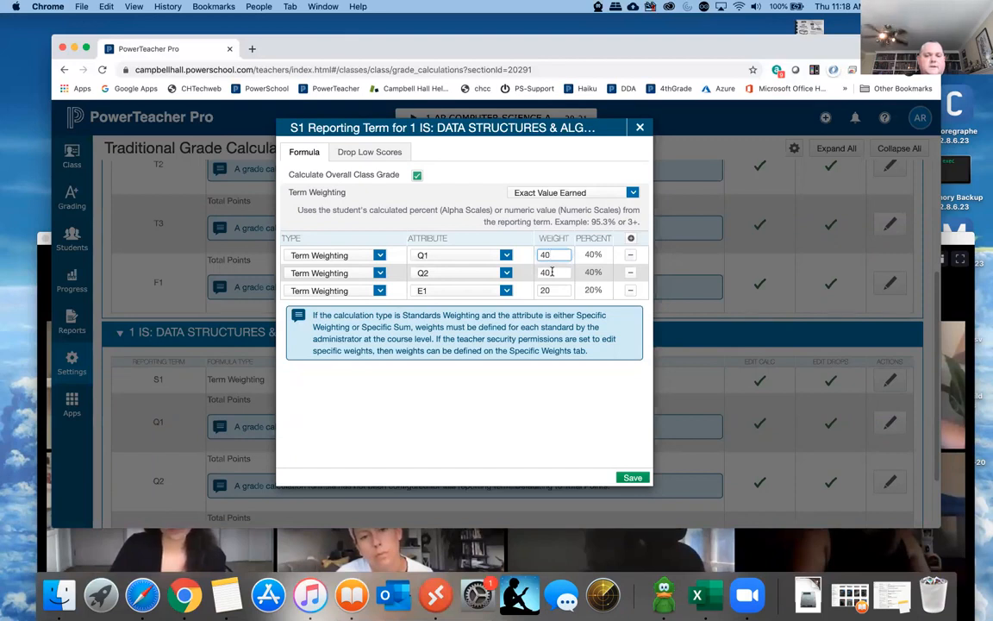
left_click(640, 129)
- Reopen the Y1 formula for AP COMPUTER SCIENCE A, review the T1, T2 and T3 weights and percentages, and close it
scroll(618, 291, "up", 3)
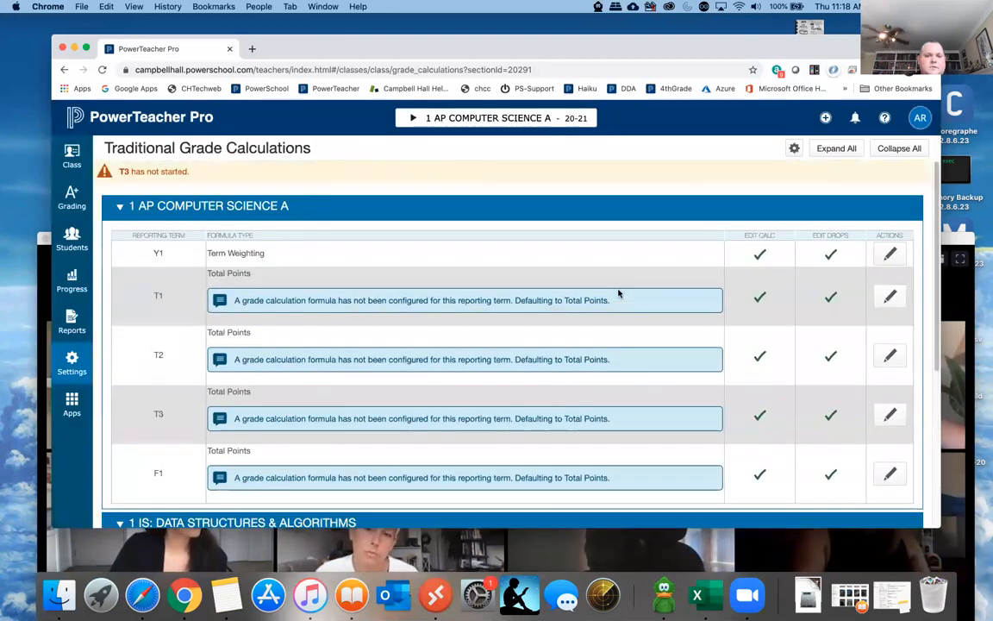
left_click(892, 254)
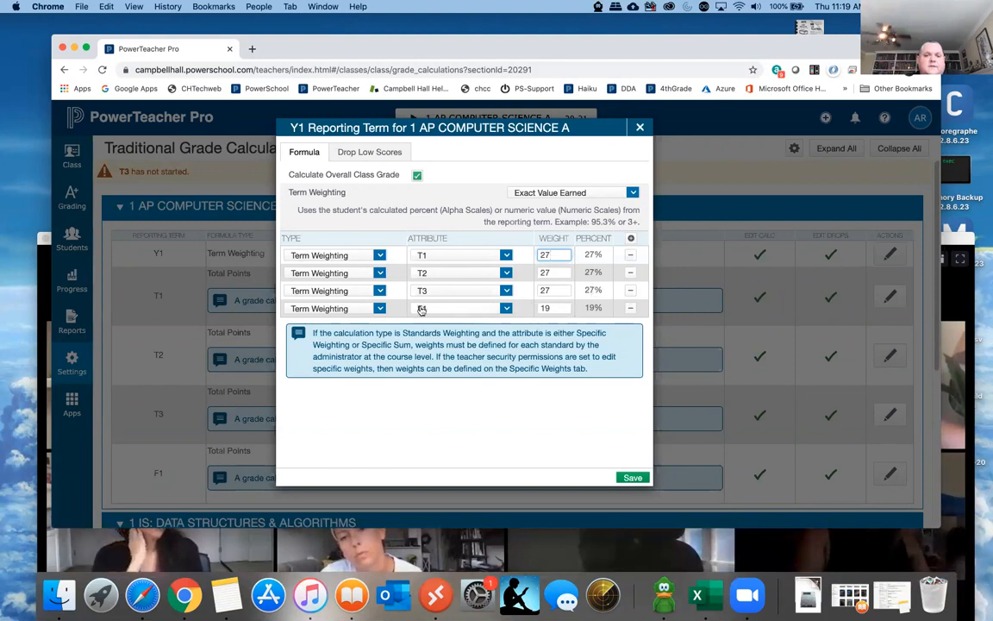
left_click_drag(604, 292, 640, 149)
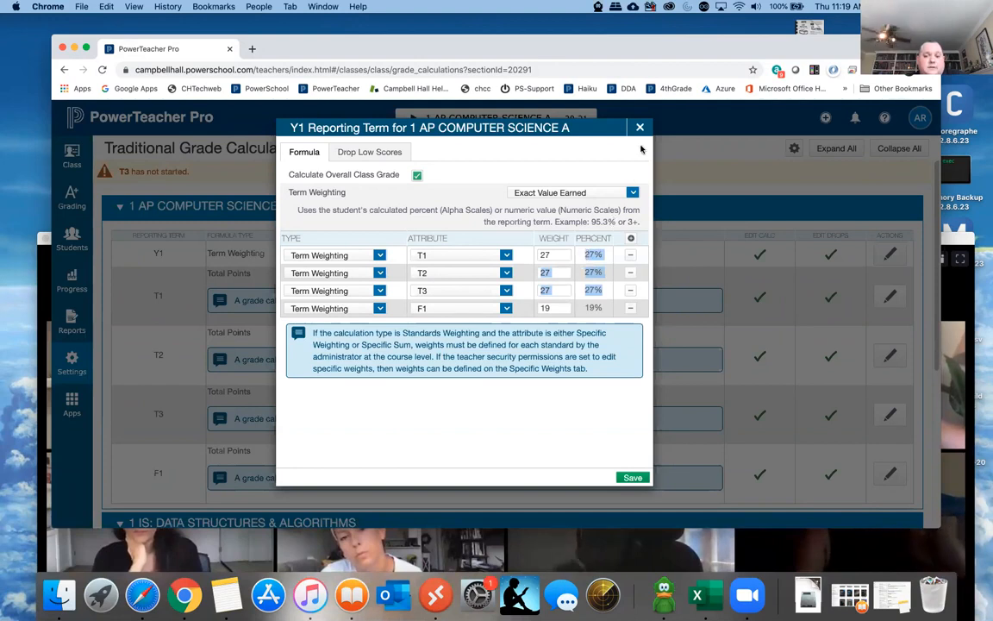
left_click(640, 127)
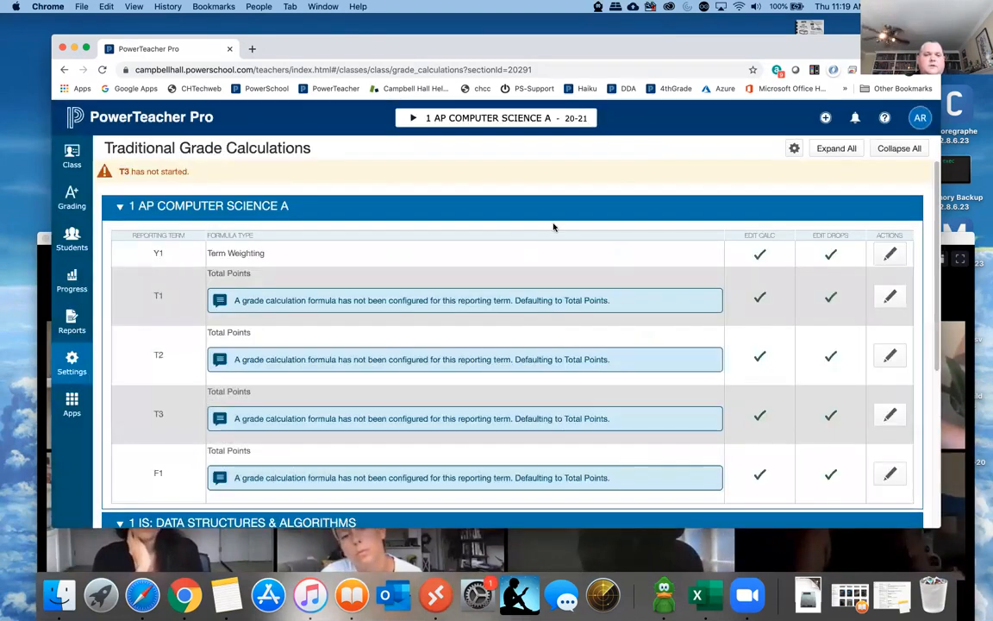
scroll(510, 250, "down", 2)
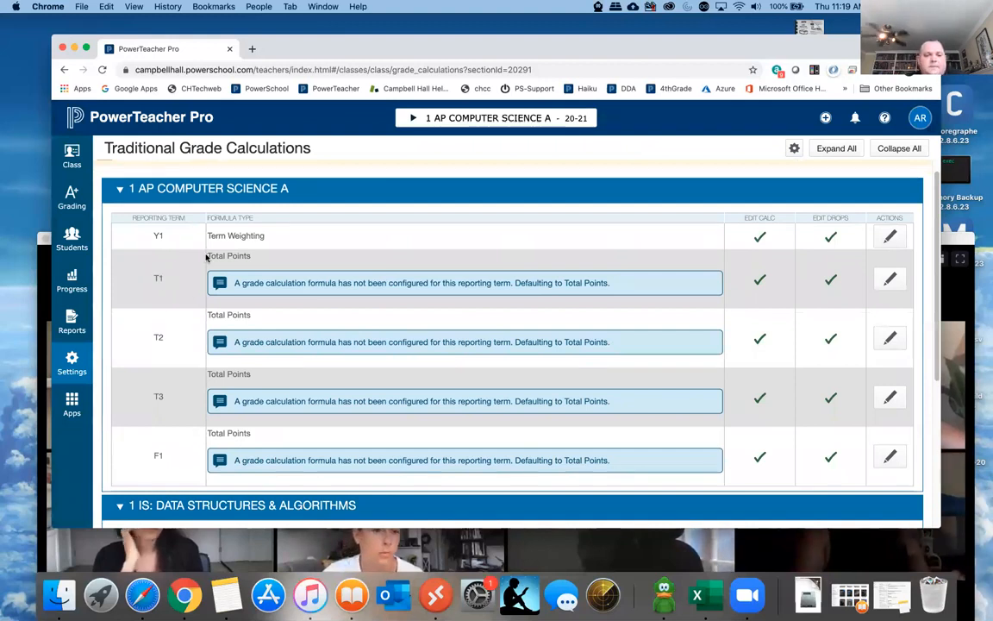
- Examine the formula type used by the T1 reporting term of AP COMPUTER SCIENCE A
left_click_drag(207, 256, 254, 258)
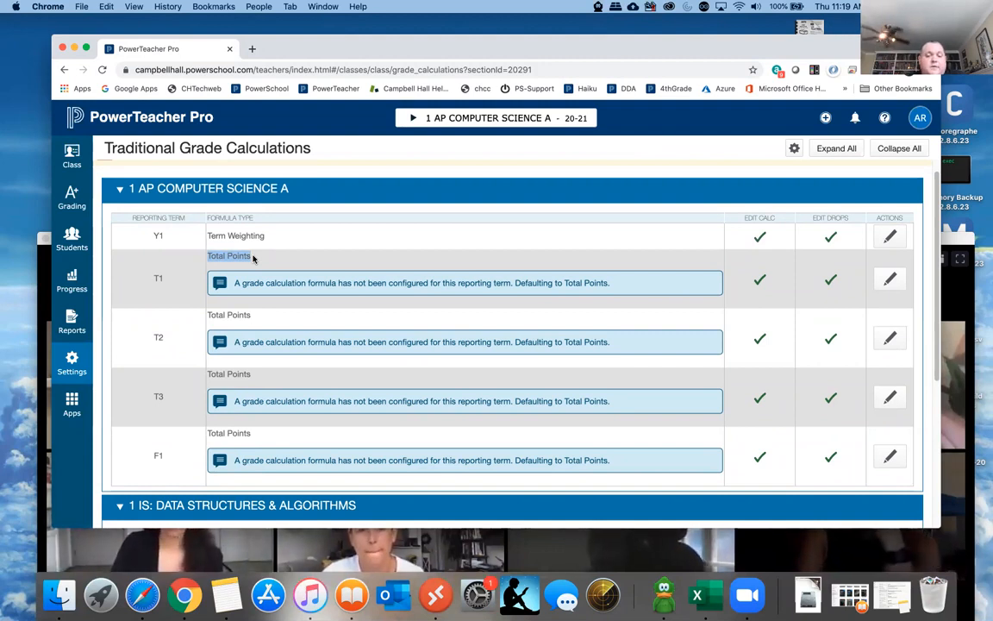
scroll(252, 257, "down", 1)
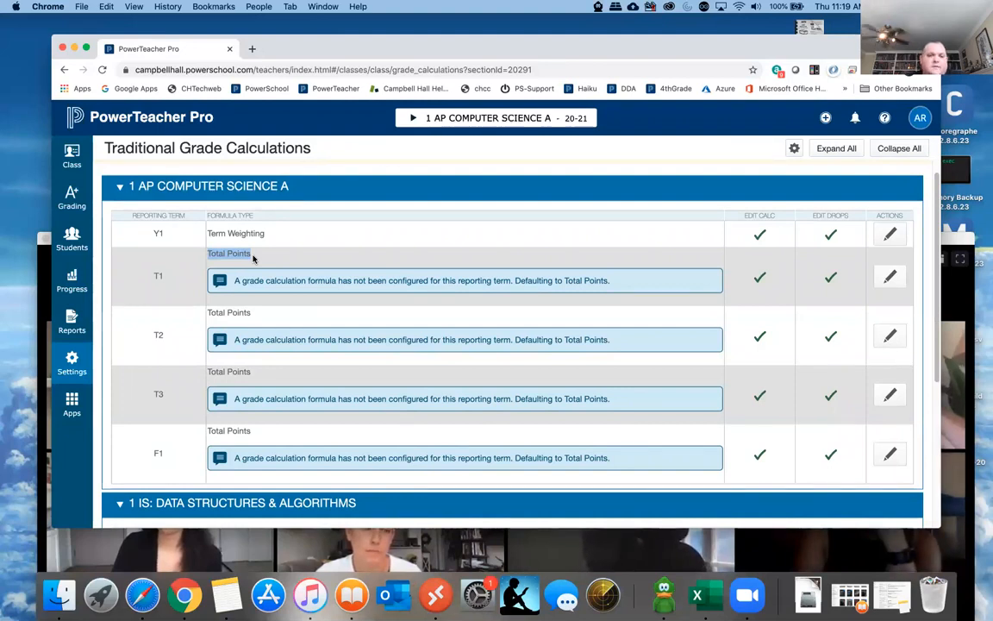
left_click(252, 256)
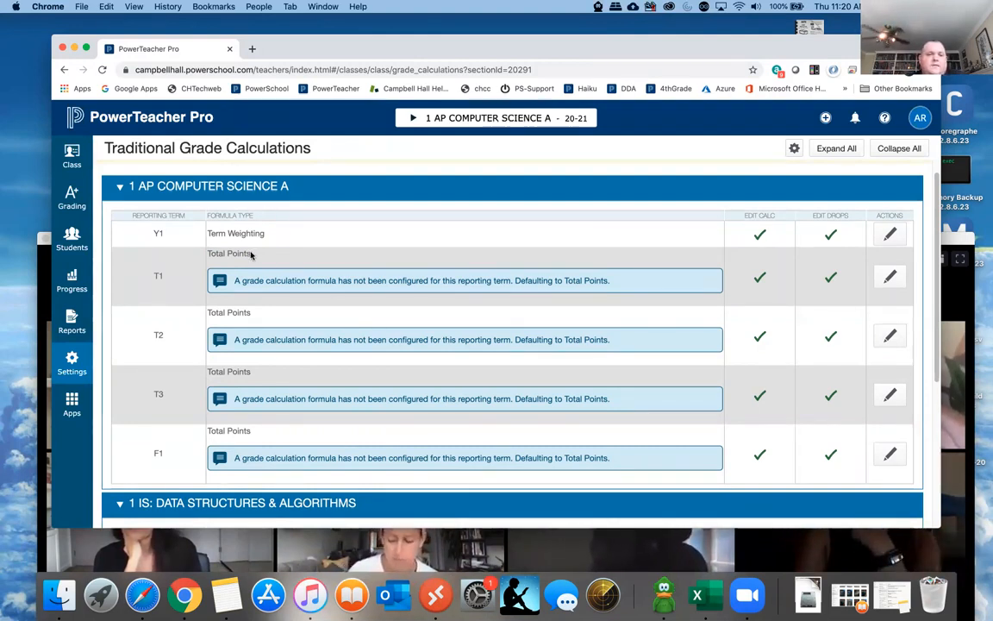
double_click(235, 254)
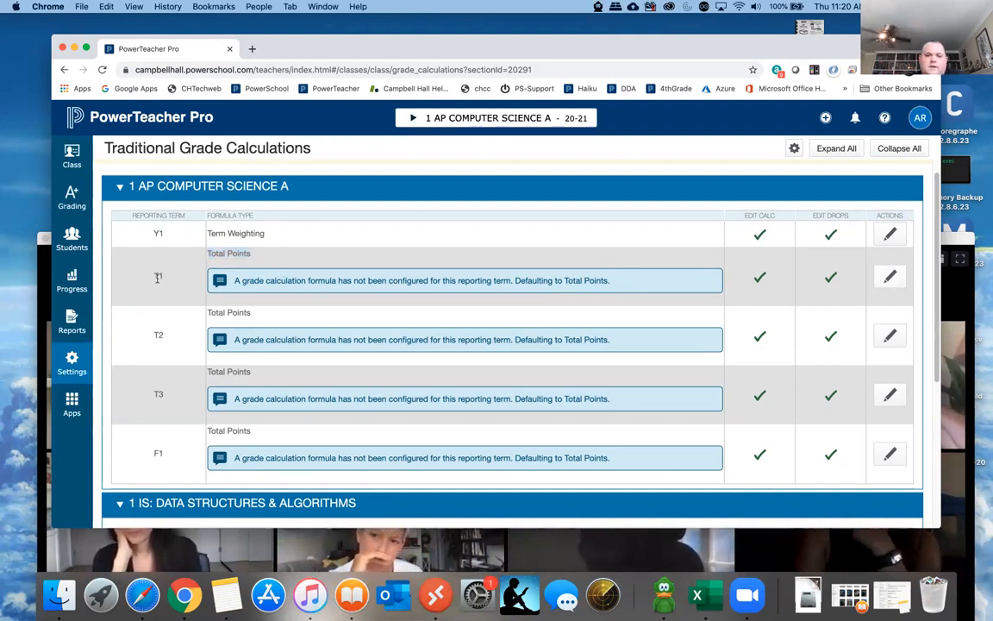
- Build the T1 formula for AP COMPUTER SCIENCE A from four Category Weighting rows: Test, Homework, Project and Quiz
left_click(890, 275)
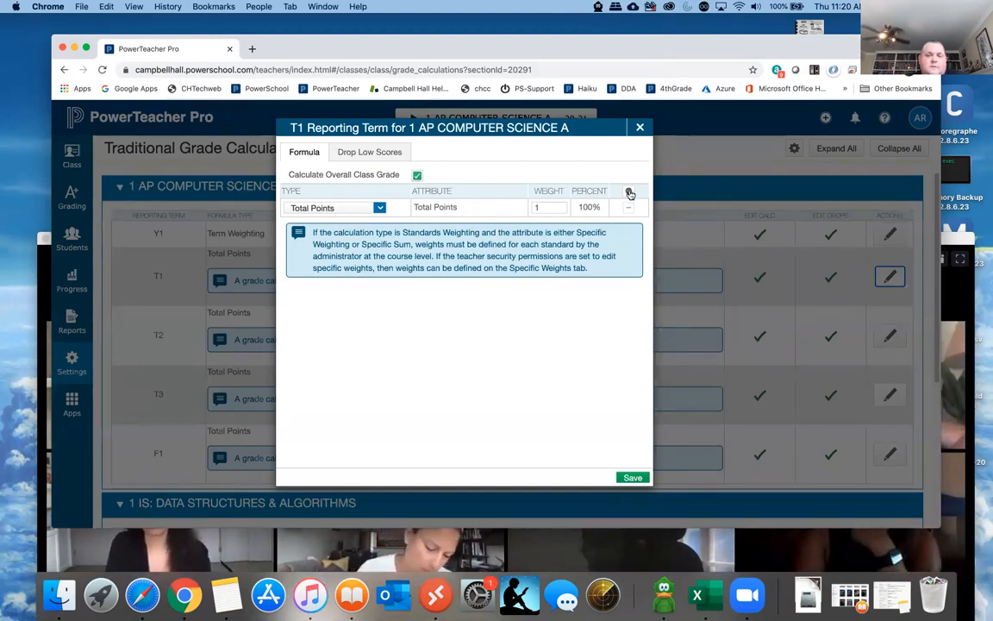
left_click(630, 192)
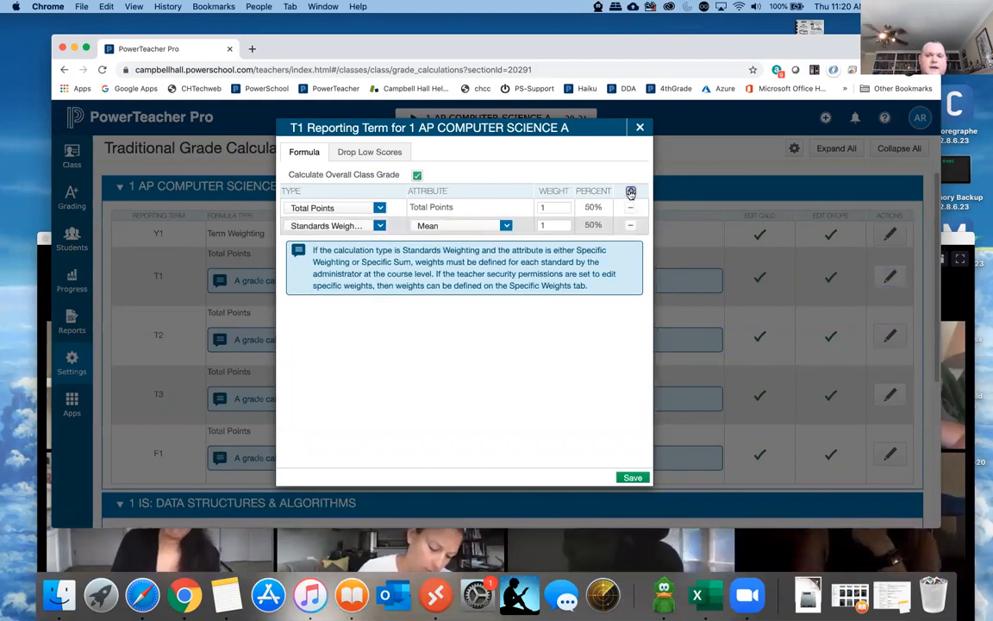
left_click(630, 192)
left_click(631, 191)
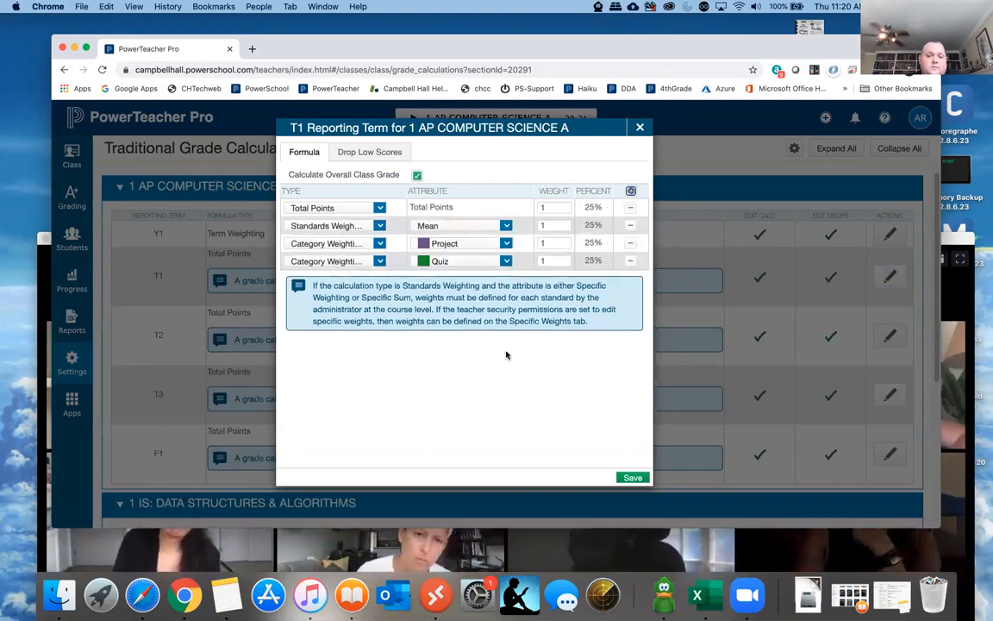
left_click(379, 208)
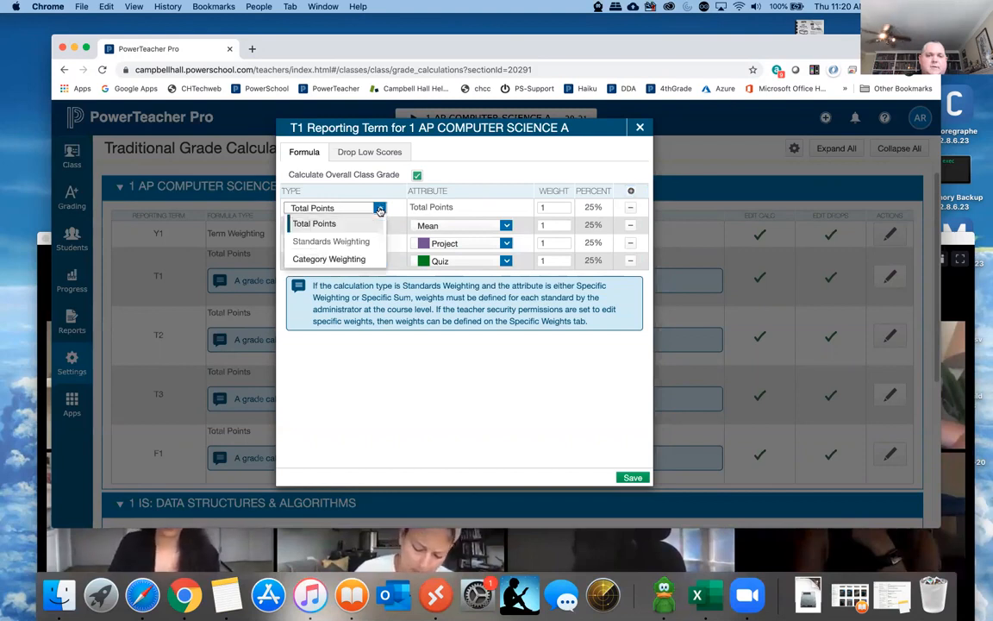
left_click(332, 259)
left_click(341, 225)
left_click(337, 278)
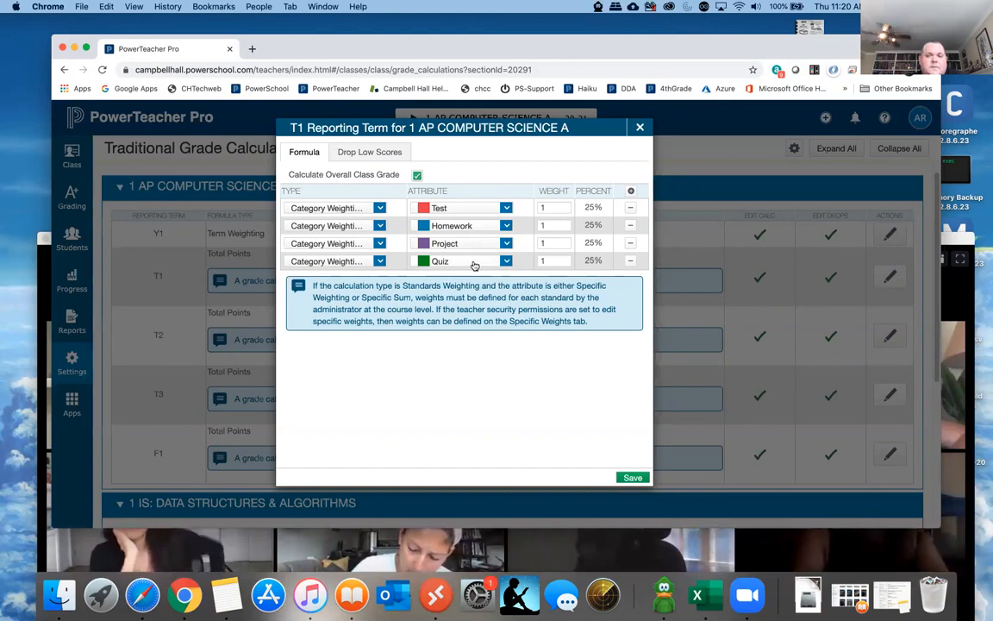
- Examine the weights and percentages of the four categories in the T1 formula
left_click(553, 205)
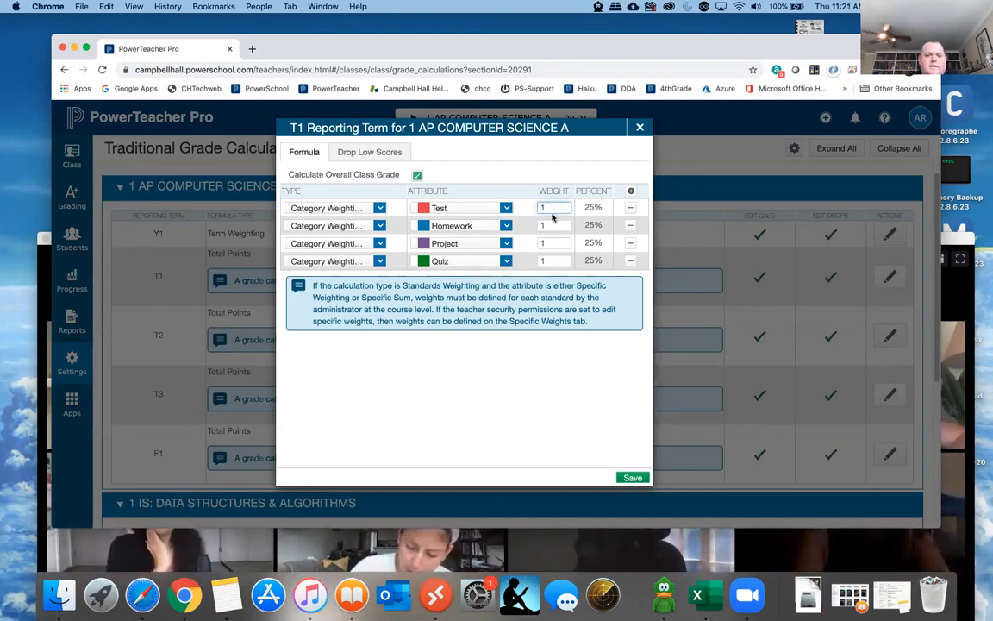
left_click(550, 225)
left_click(544, 260)
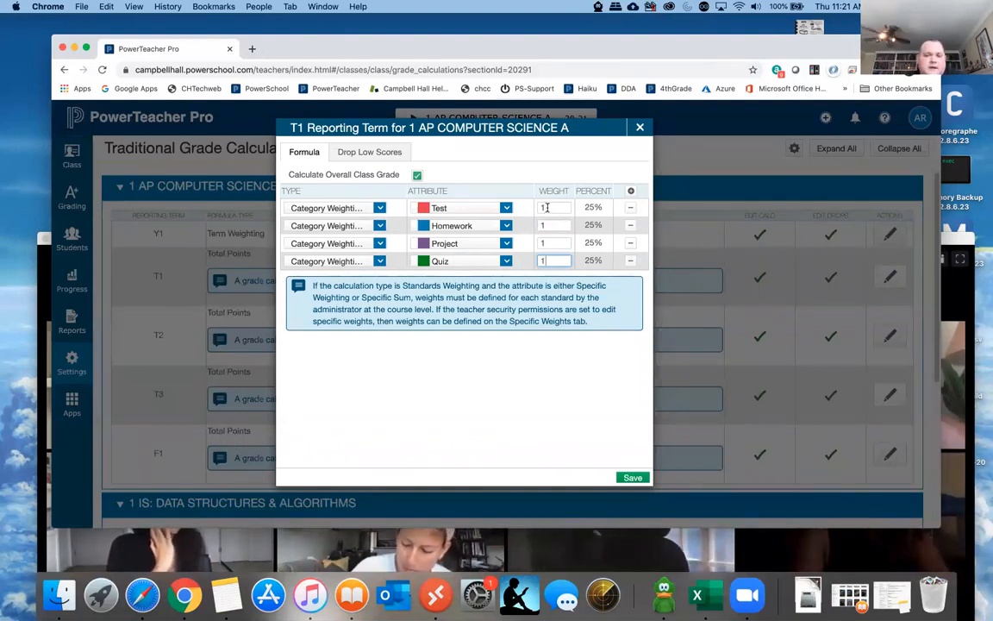
double_click(545, 243)
left_click(543, 261)
left_click_drag(602, 260, 586, 260)
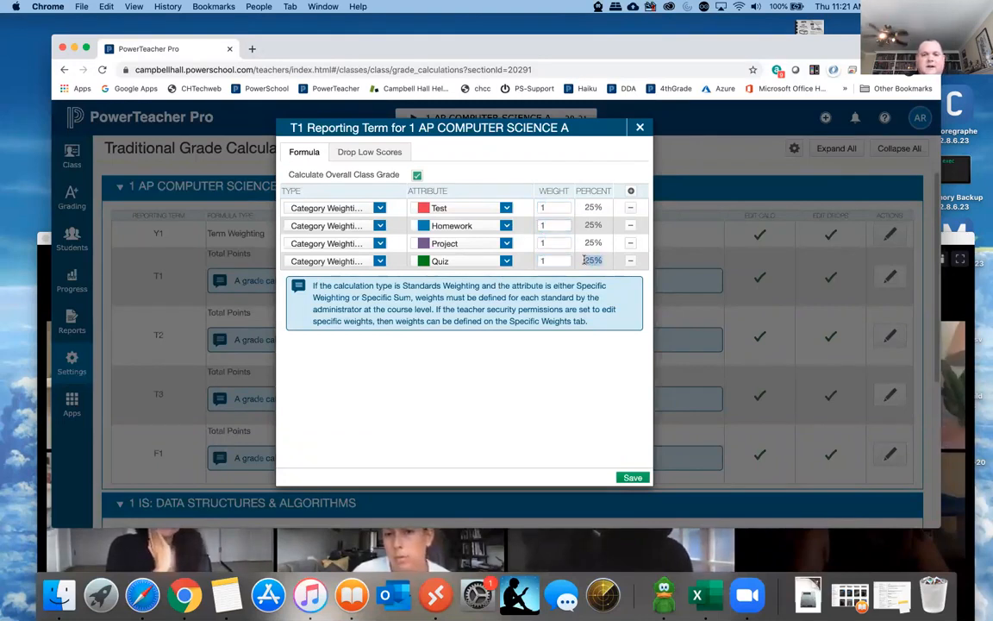
- Set the T1 category weights to Test 40, Quiz 30, Project 20 and Homework 10
double_click(552, 207)
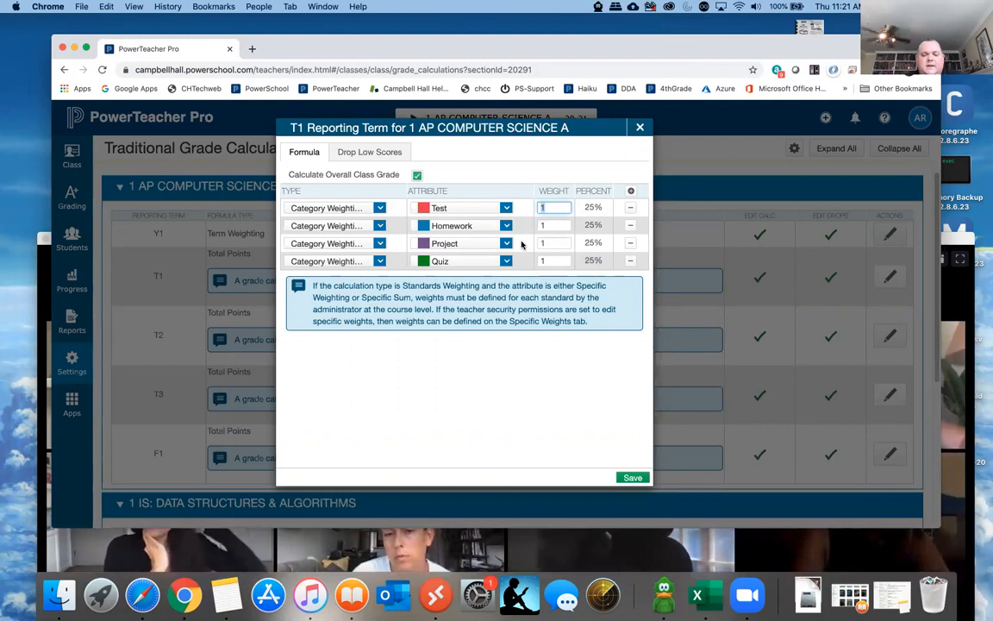
type("40")
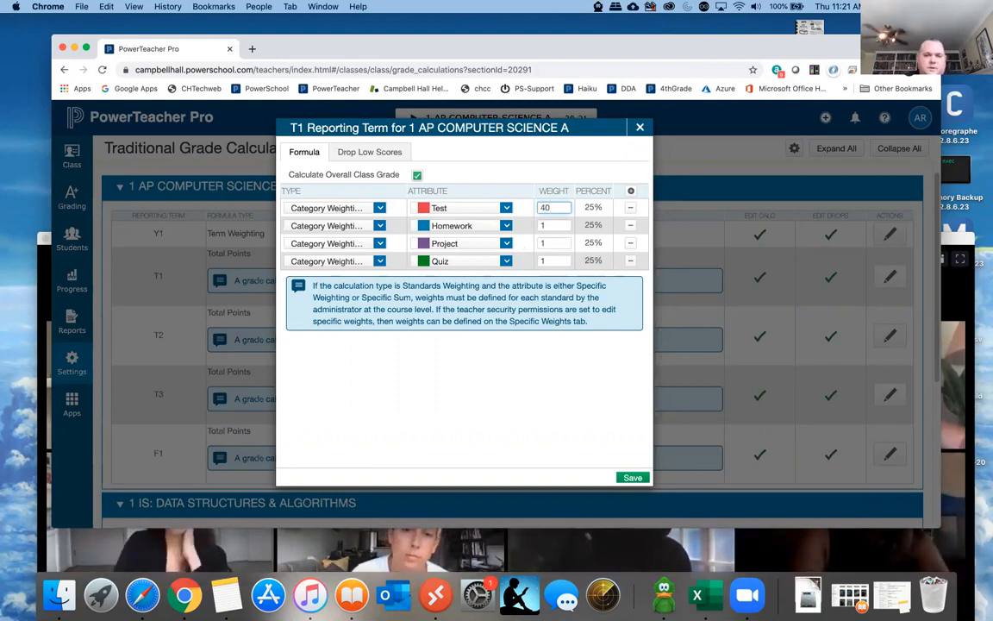
left_click(540, 260)
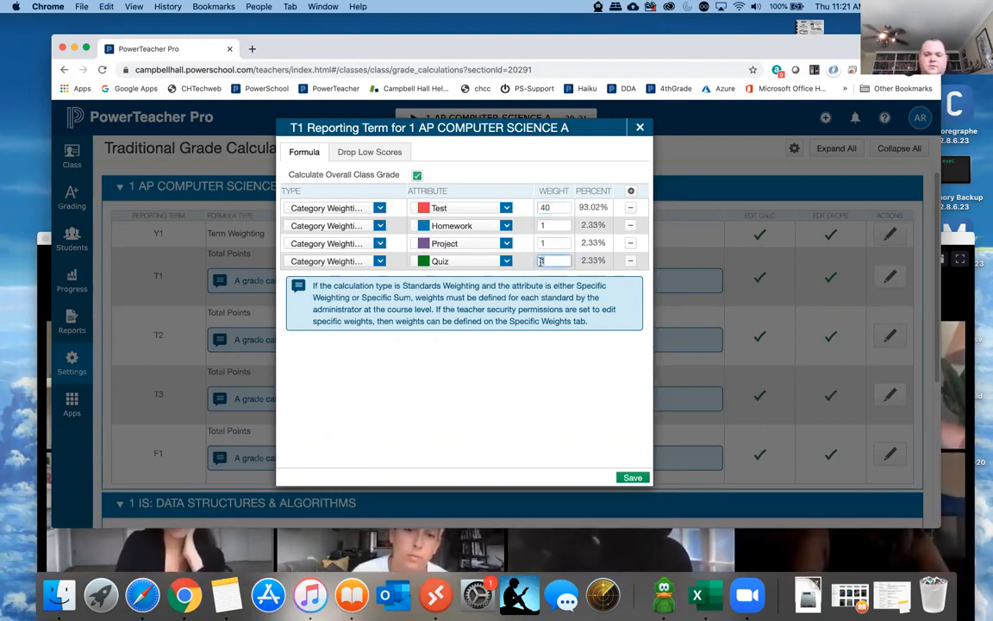
type("30")
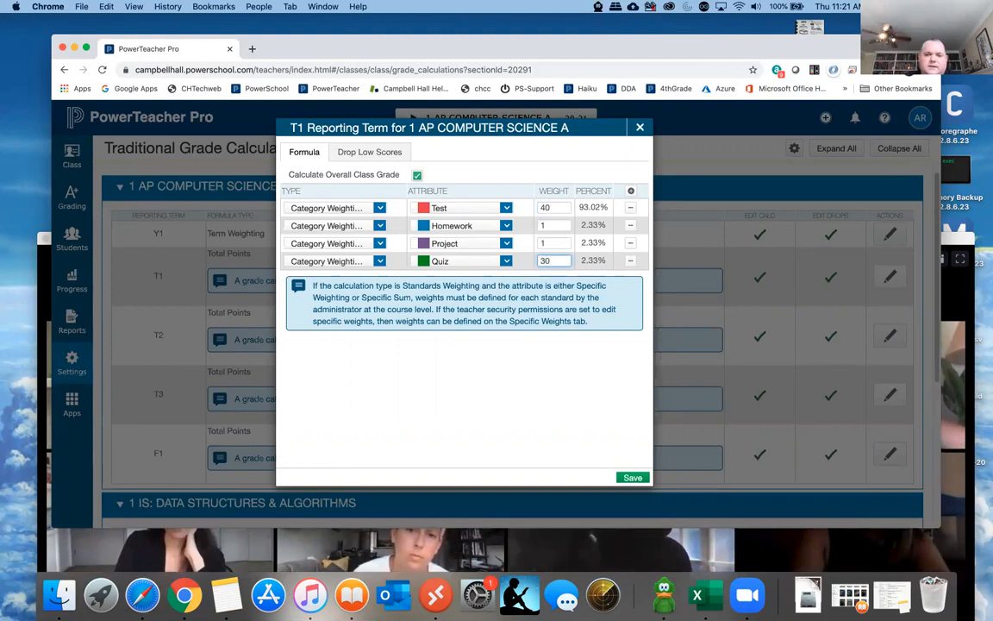
left_click(544, 243)
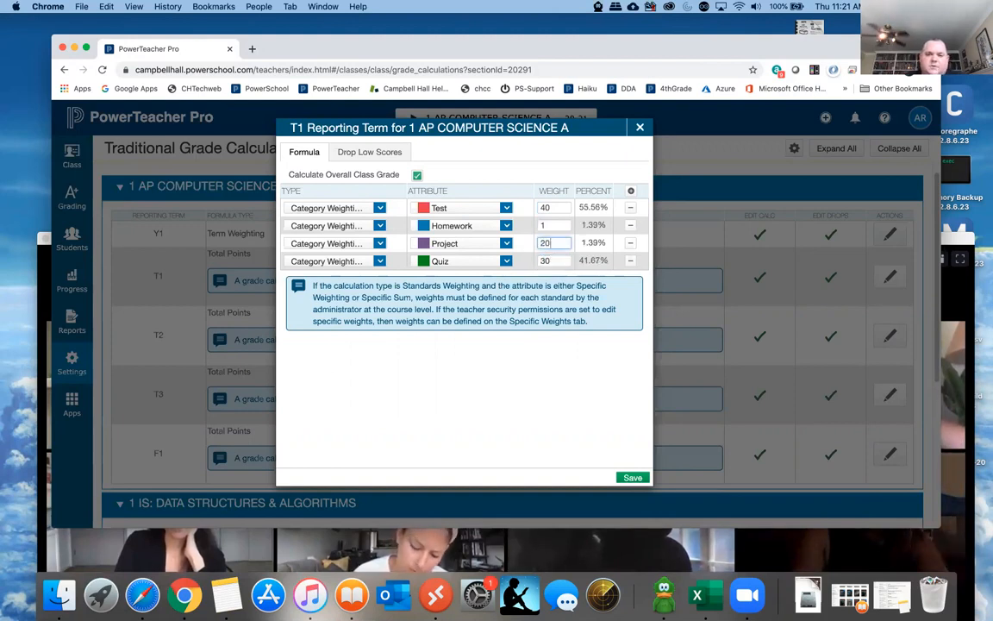
left_click(547, 225)
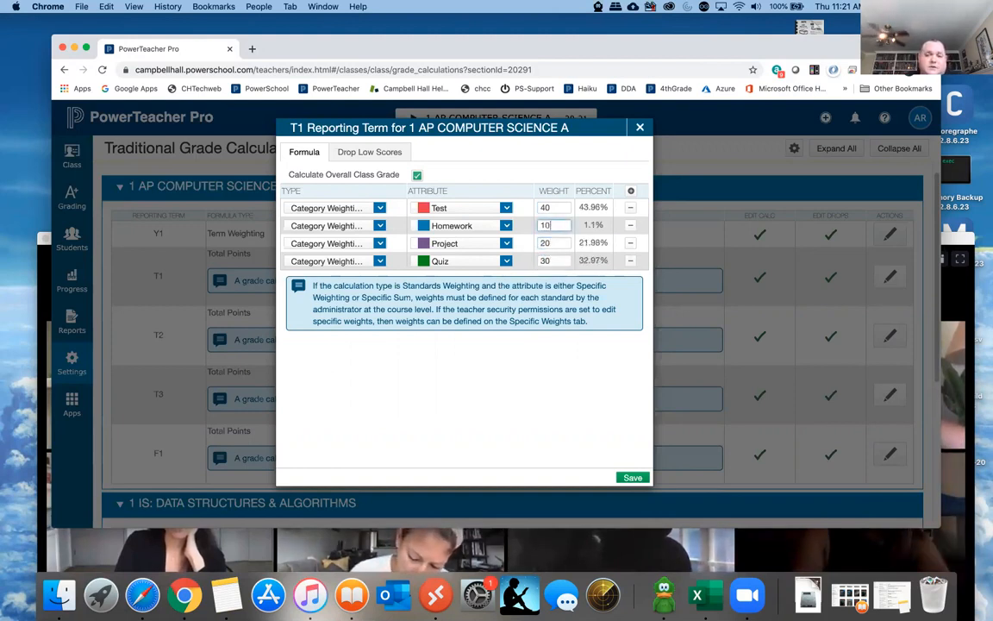
type("0")
left_click(555, 243)
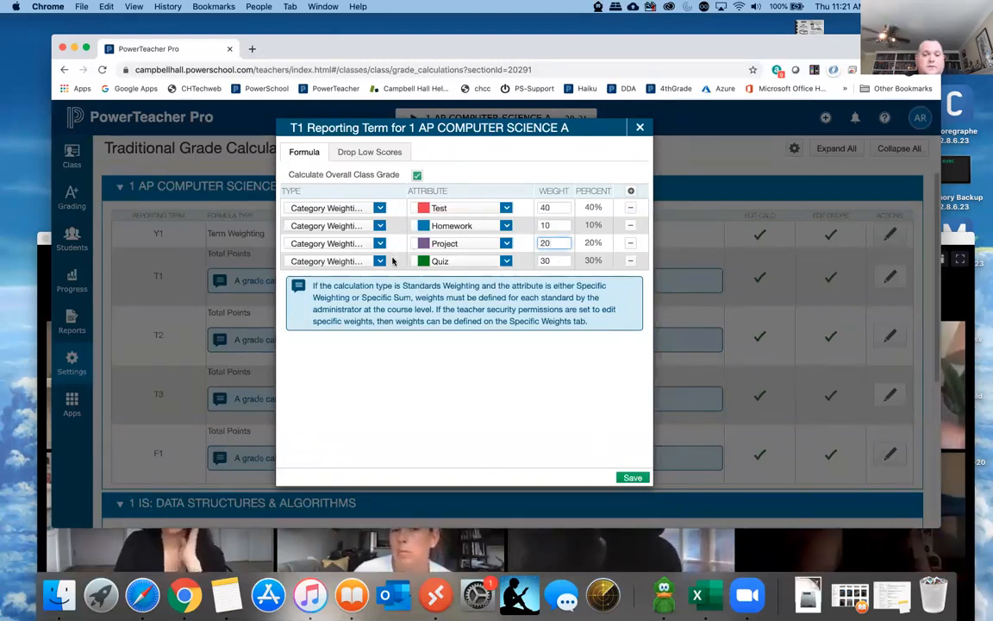
- Review the Drop Low Scores options for T1 without choosing one, and save the T1 category weighting formula
left_click(376, 152)
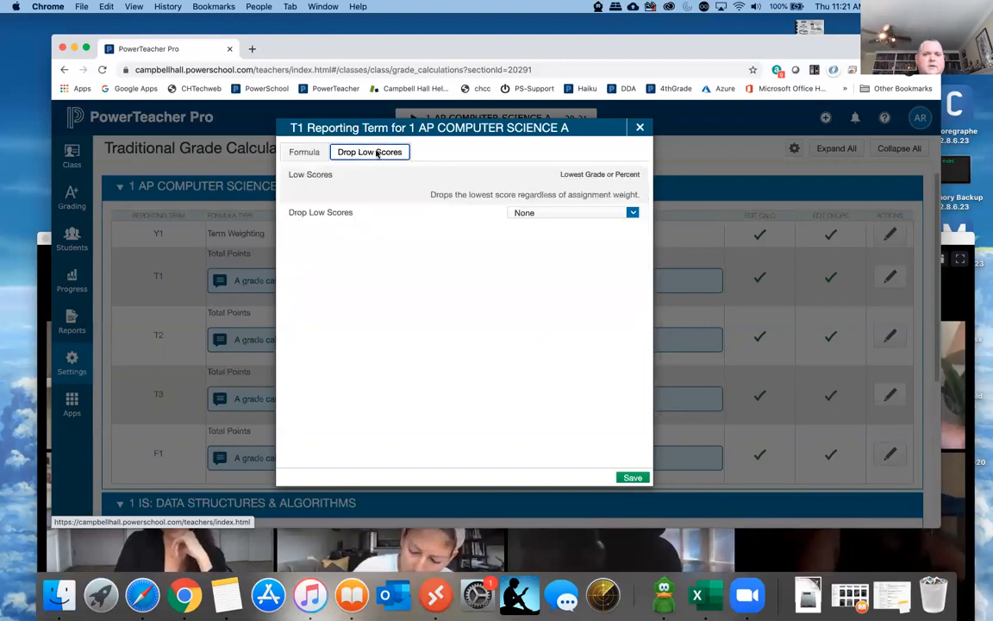
left_click(523, 213)
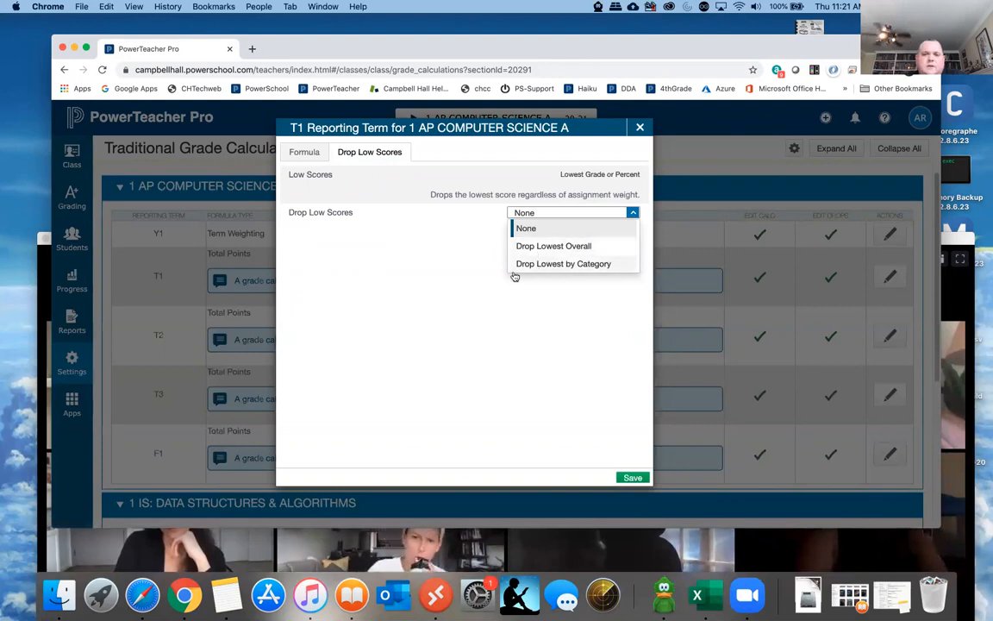
left_click(305, 154)
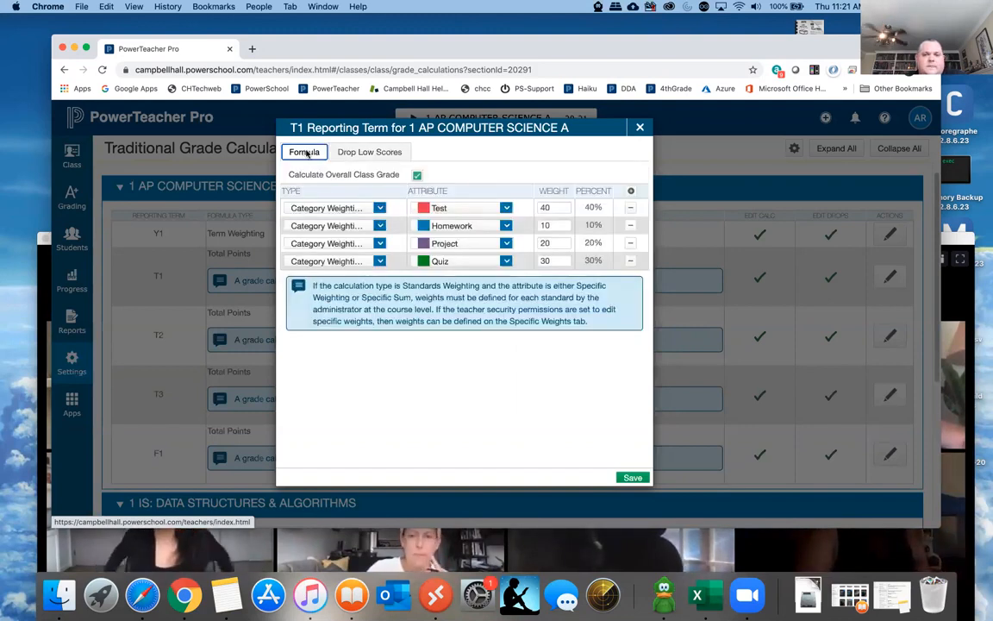
left_click(632, 478)
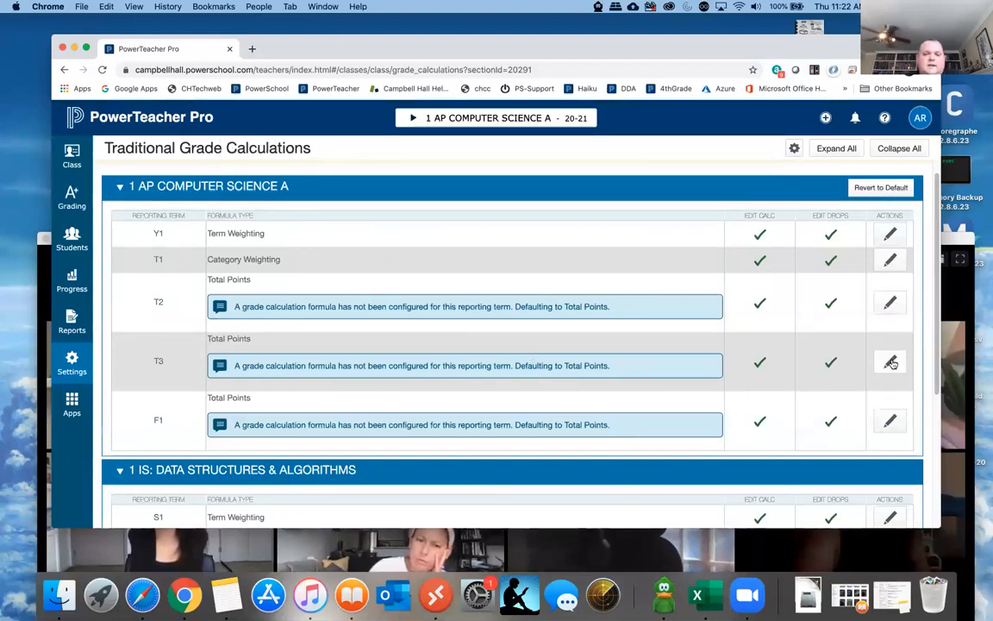
- Check the saved formula type of T1 in the AP COMPUTER SCIENCE A term list
scroll(721, 329, "up", 1)
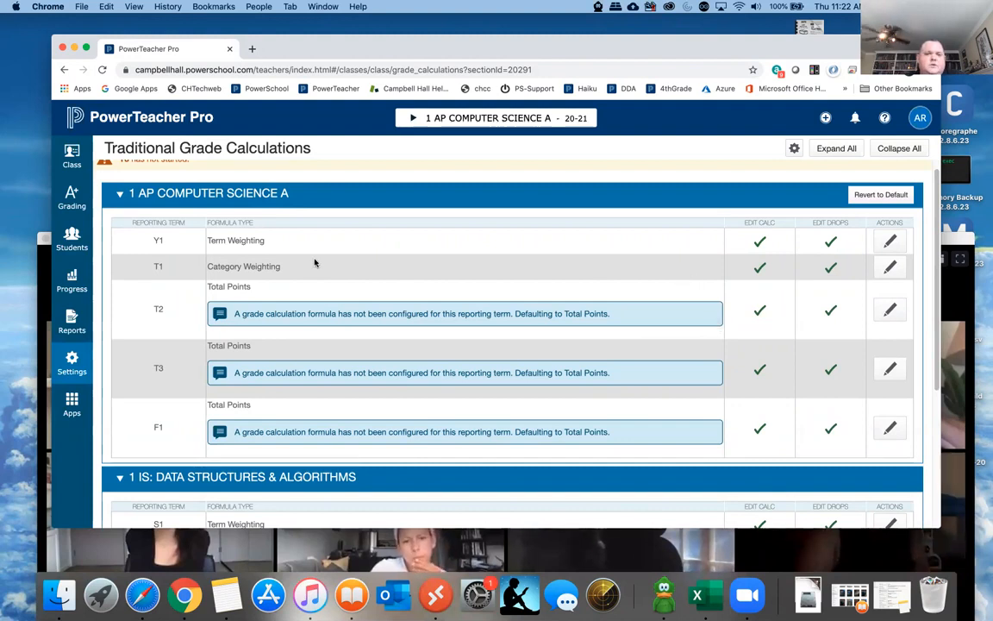
left_click_drag(210, 265, 282, 271)
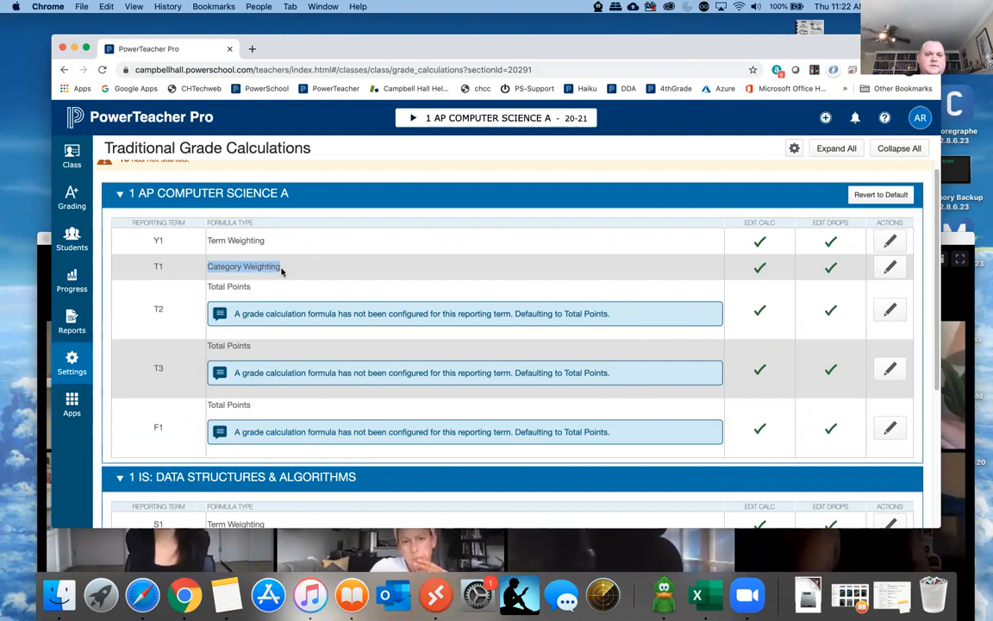
left_click(343, 271)
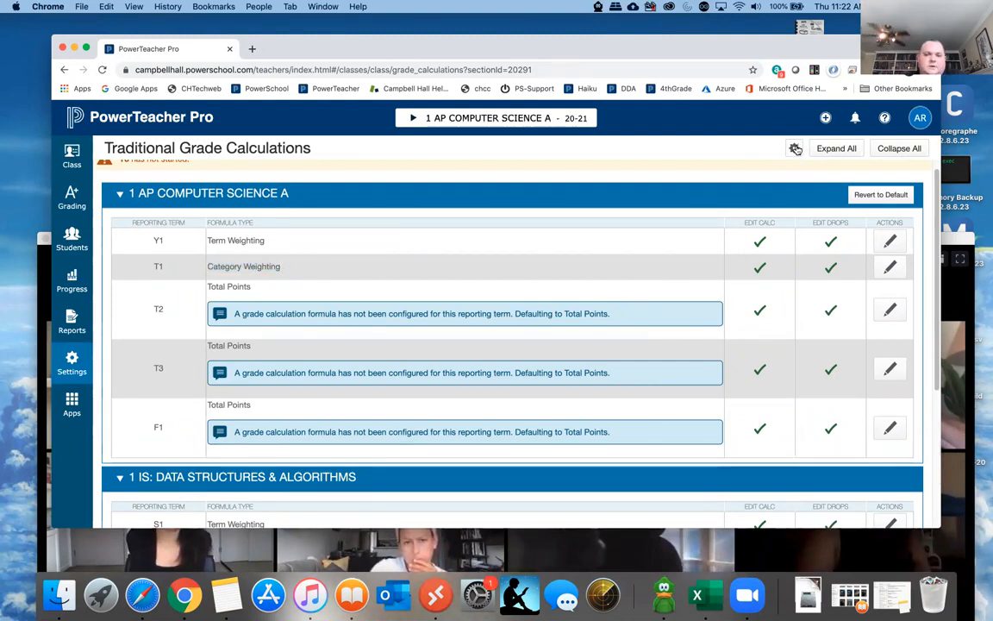
- Start copying traditional grade calculations within a class, using T1 (Category Weighting) of AP COMPUTER SCIENCE A as the source
left_click(795, 149)
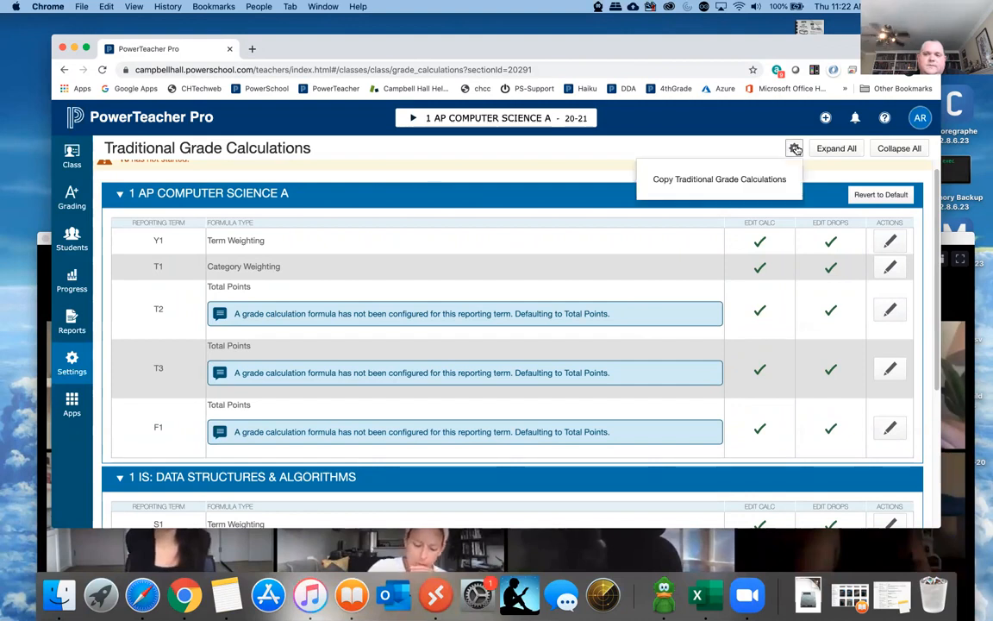
left_click(719, 179)
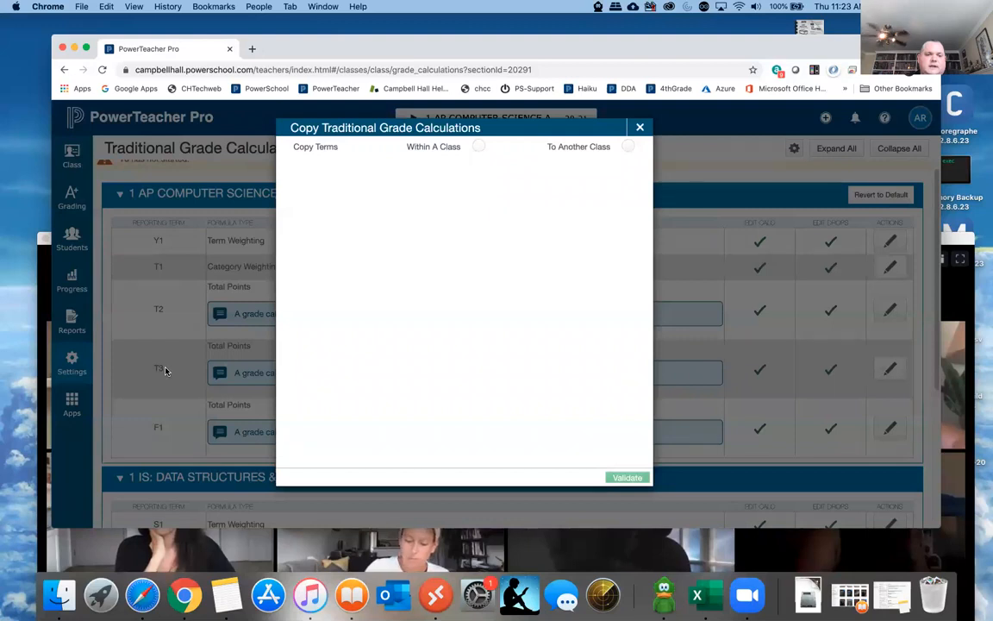
left_click(479, 147)
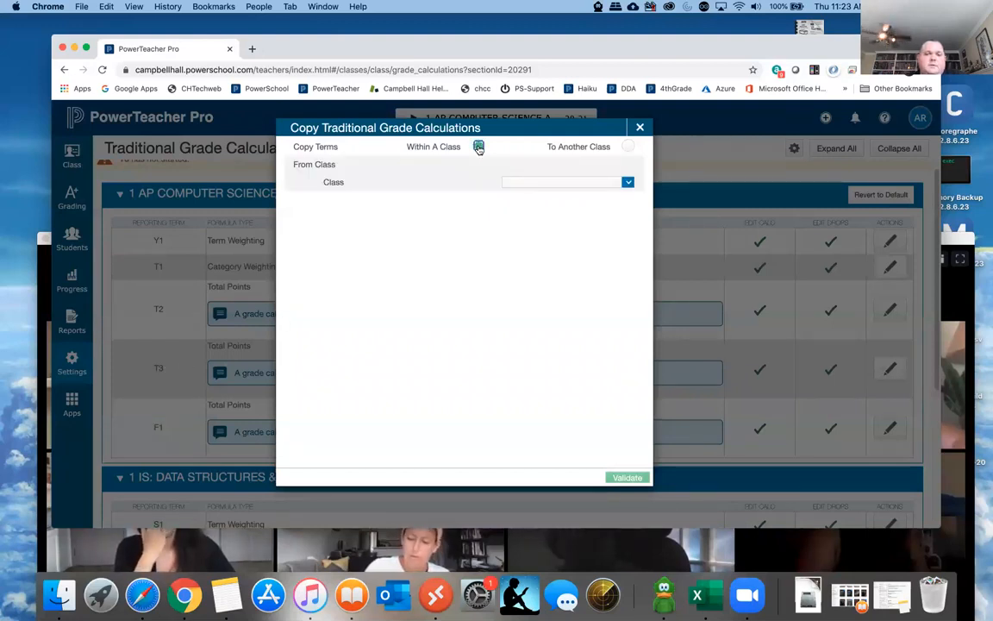
left_click(521, 183)
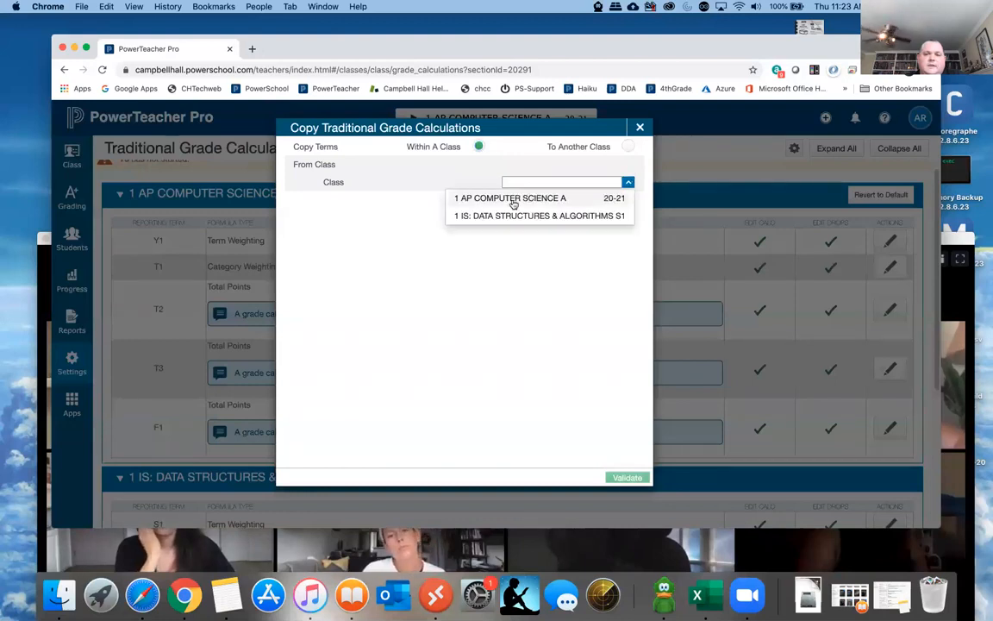
left_click(512, 198)
left_click(535, 203)
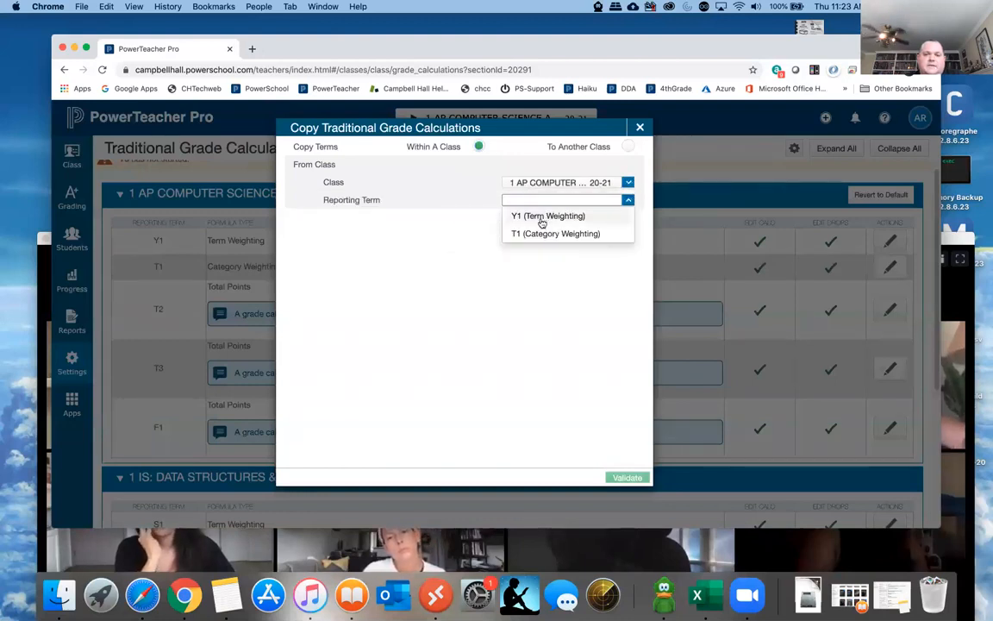
left_click(533, 235)
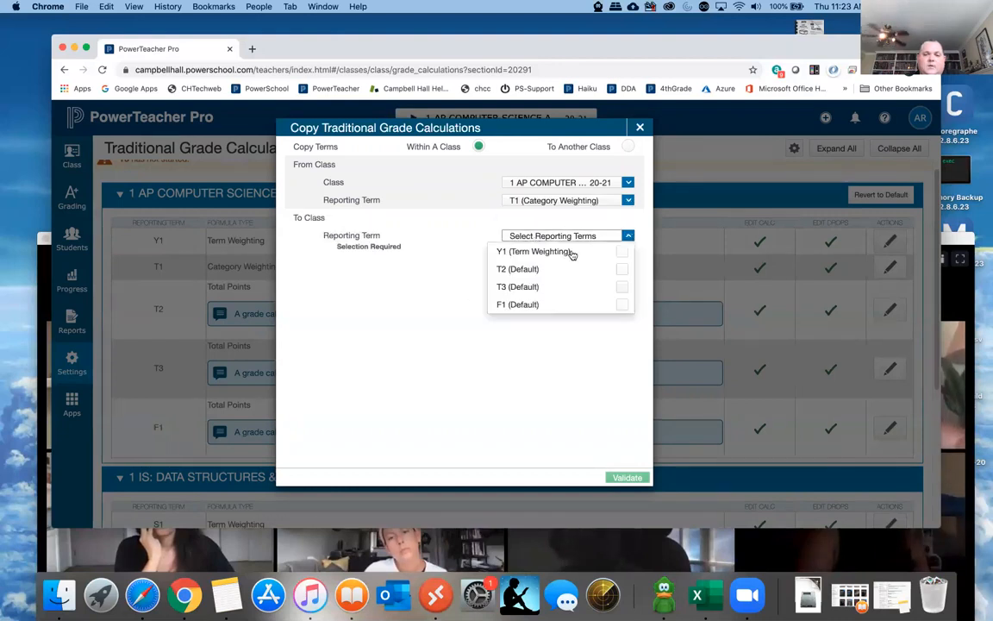
- Select T2 and T3 as the destination reporting terms and validate the copy
left_click(621, 269)
left_click(598, 288)
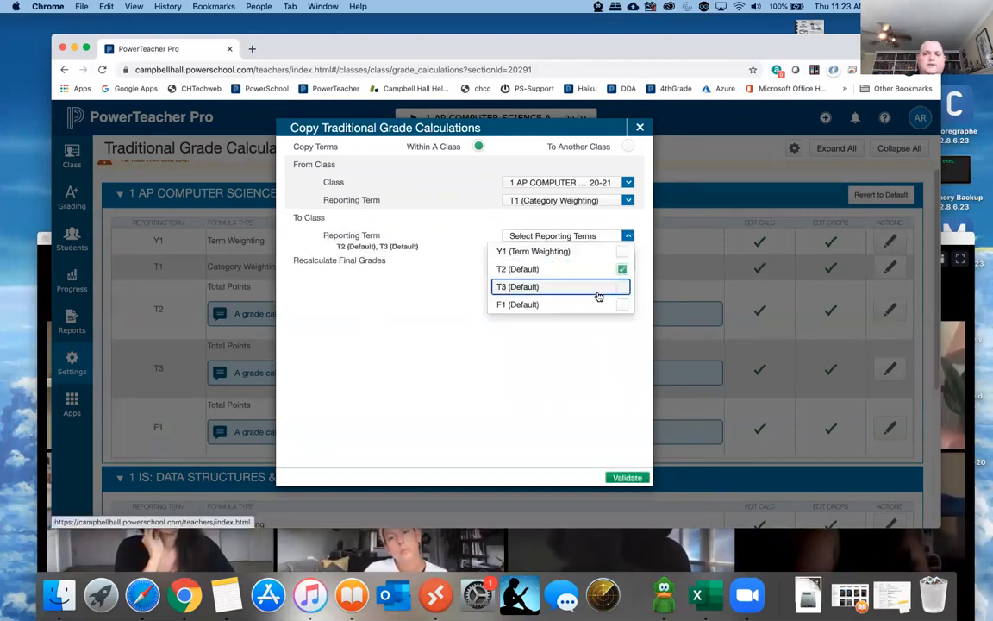
left_click(407, 351)
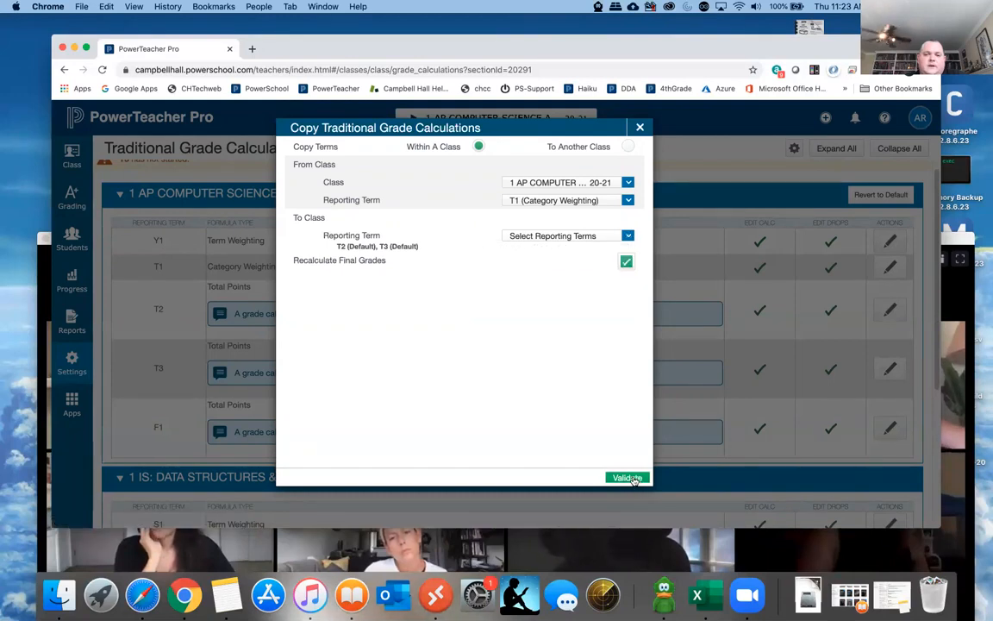
left_click(616, 476)
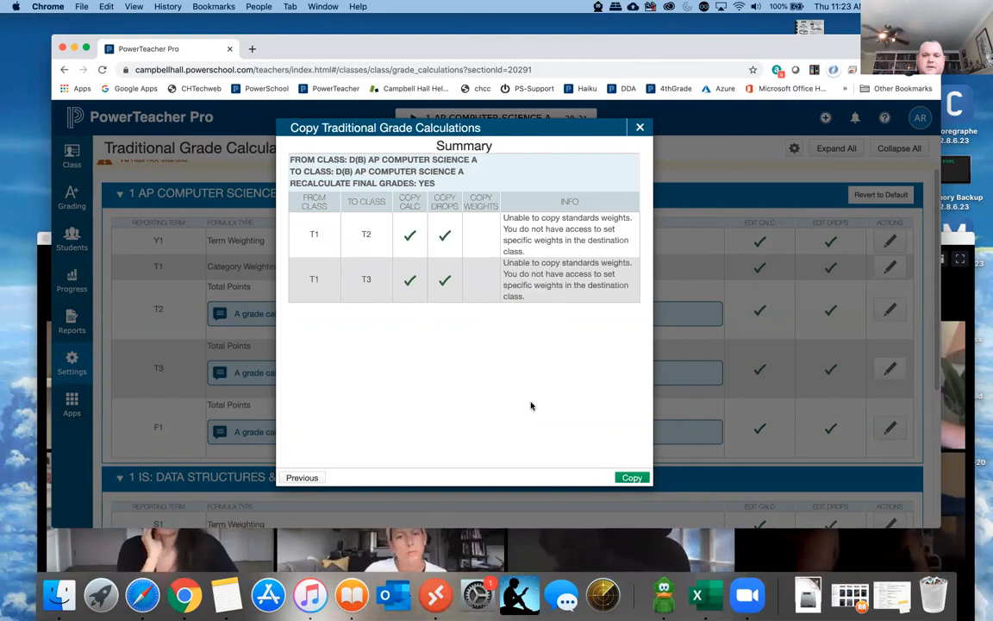
- Copy the validated T1 grade calculation to T2 and T3, and check the category weights in the T3 formula
left_click(632, 478)
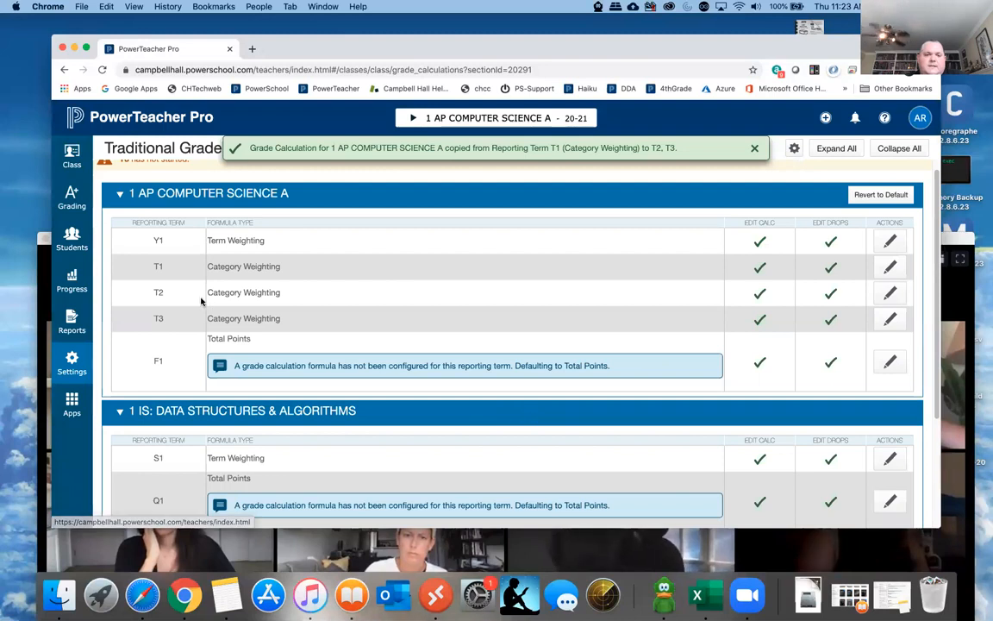
left_click(890, 320)
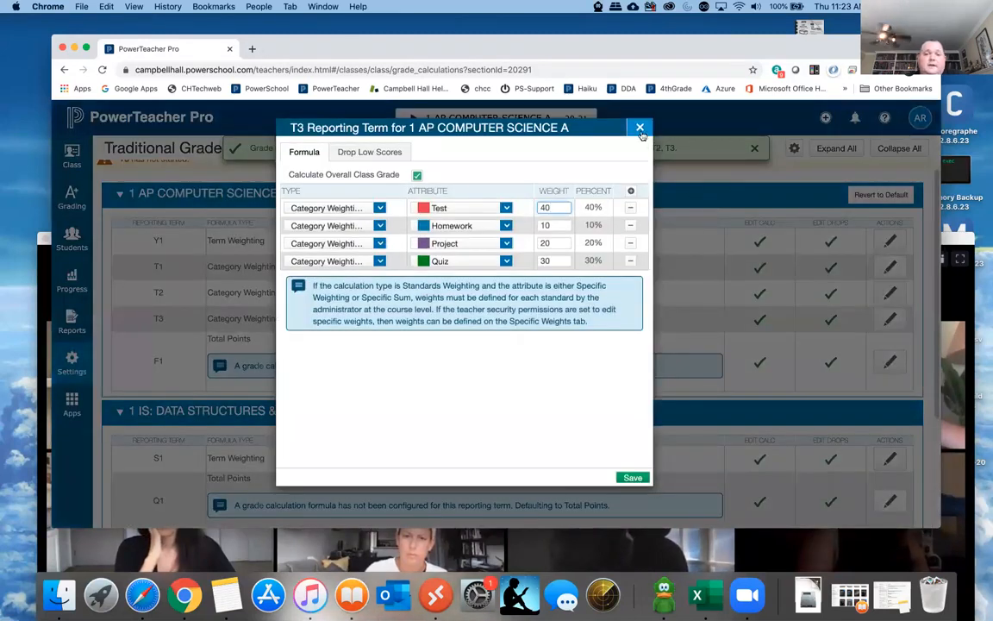
left_click(639, 128)
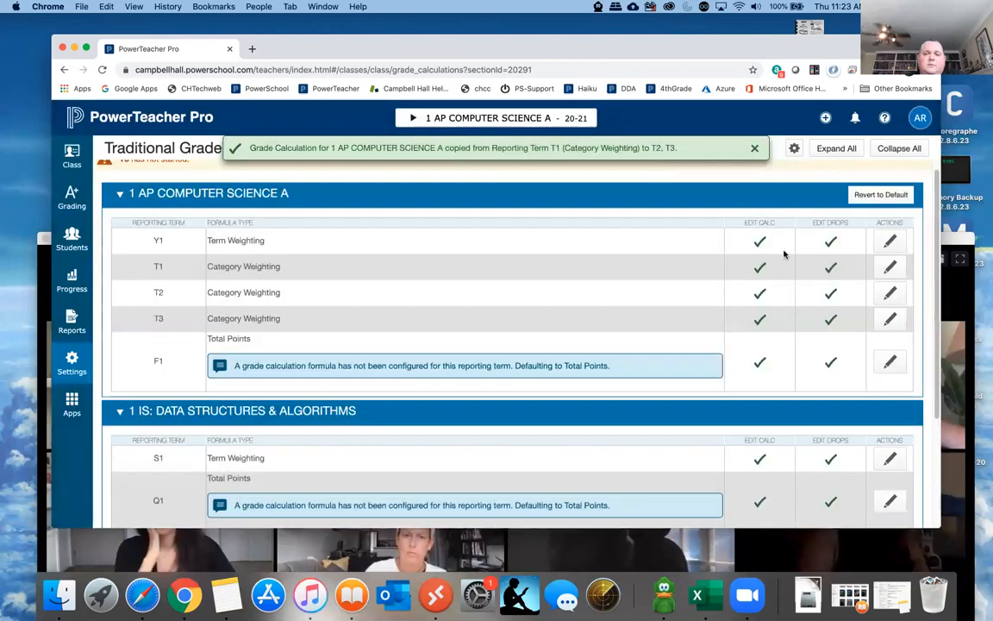
- Start copying traditional grade calculations to another class, with the 2019-2020 class 1 AP COMPUTER SCIENCE A as the source
left_click(794, 148)
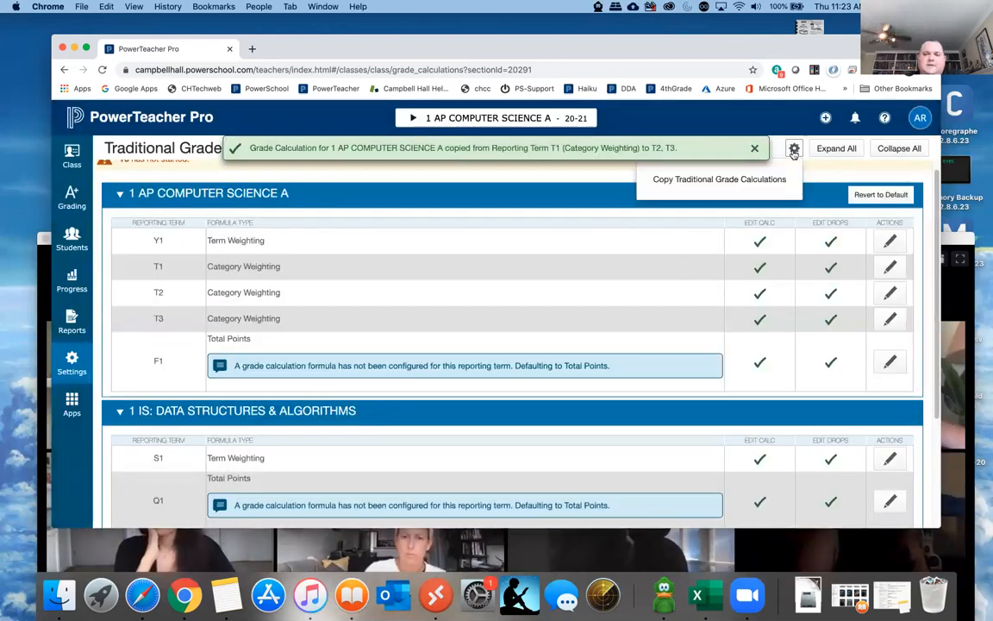
left_click(750, 178)
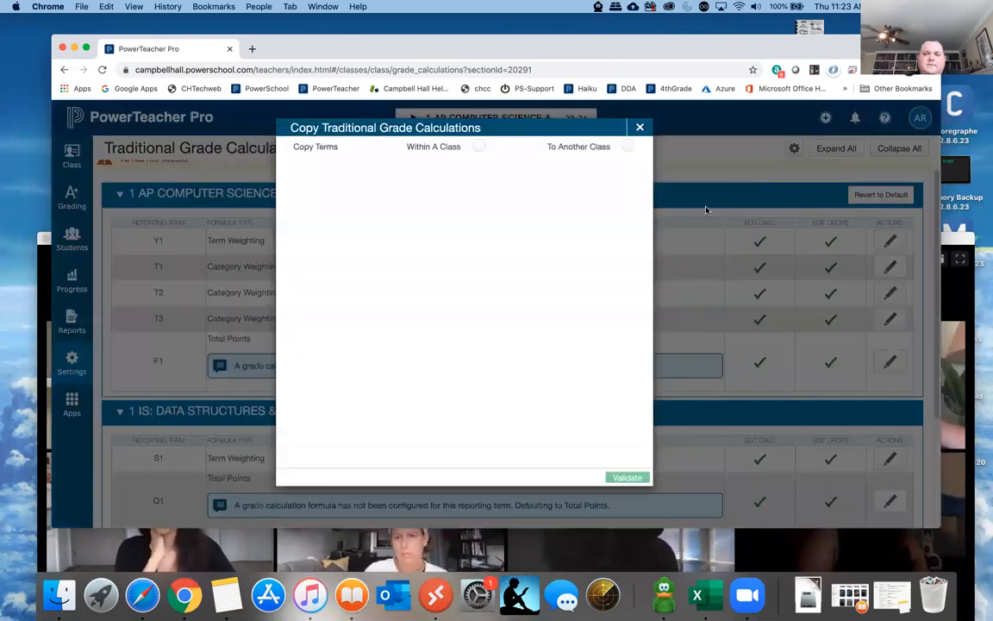
left_click(628, 148)
left_click(565, 185)
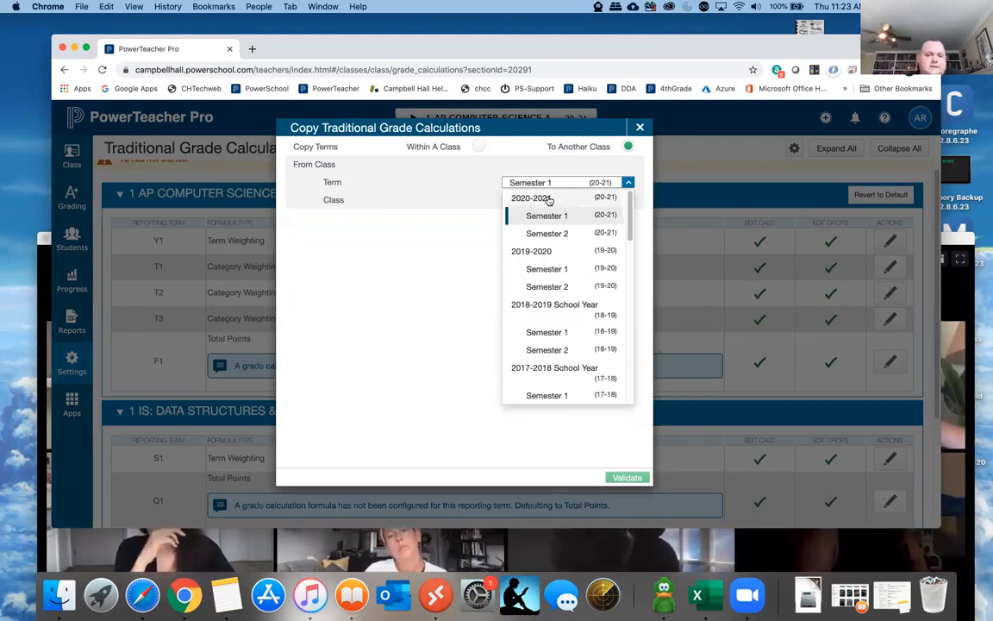
left_click(538, 253)
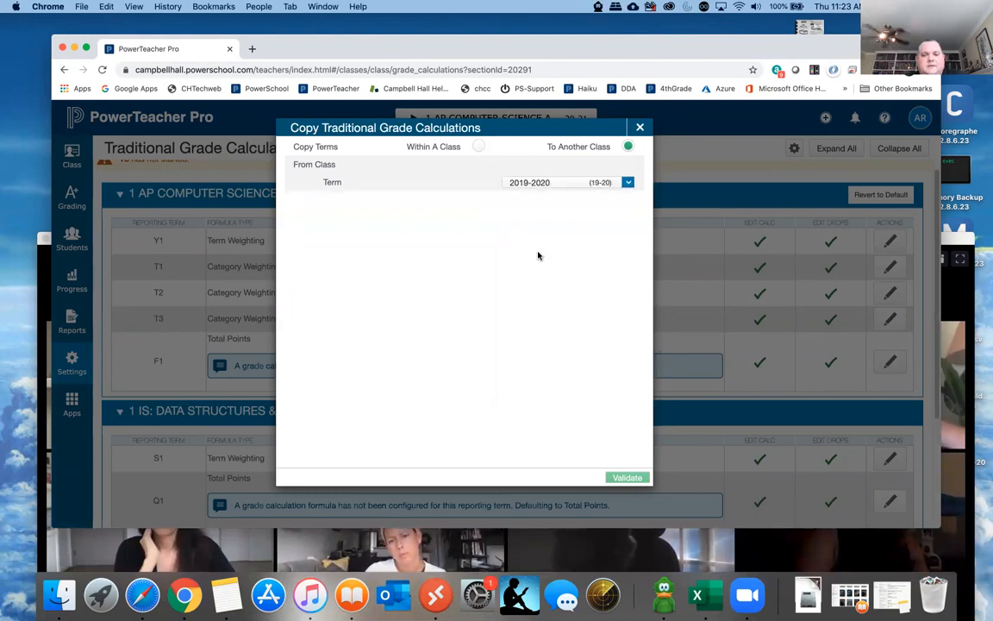
left_click(548, 202)
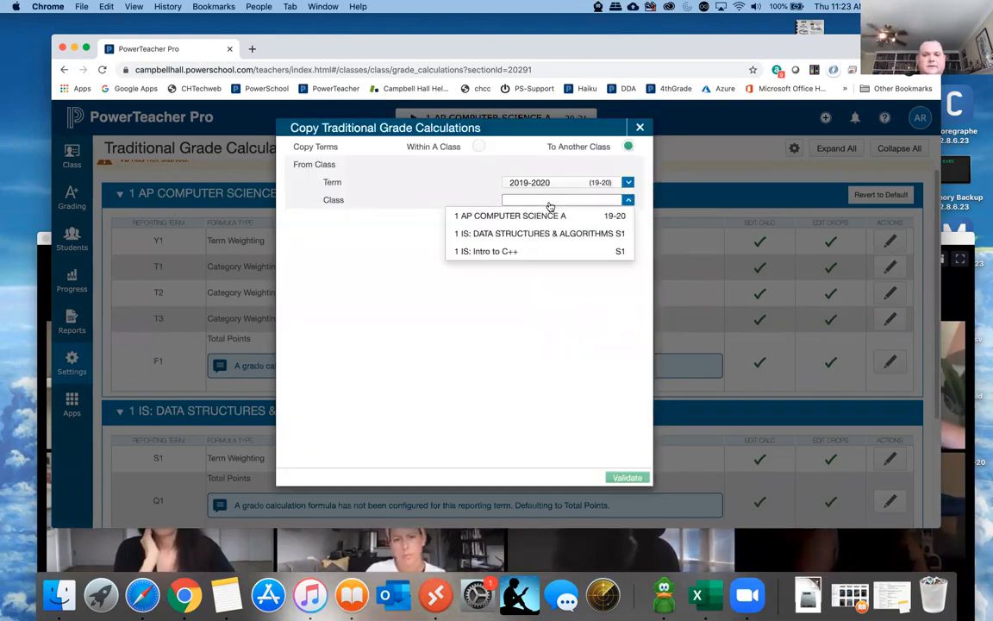
left_click(522, 216)
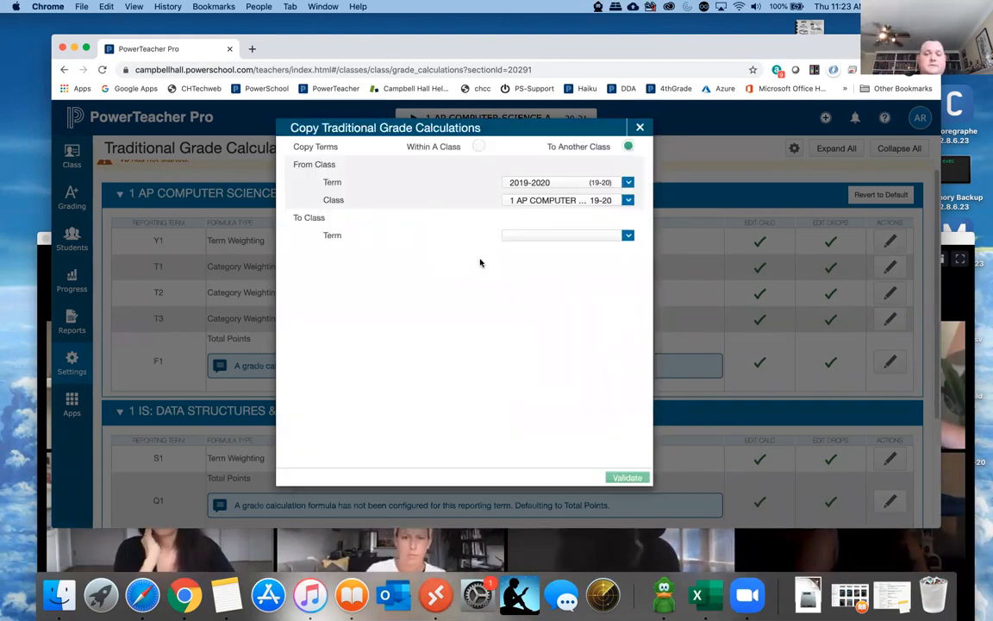
- Choose 1 AP COMPUTER SCIENCE A in 2020-2021 as the destination class, and validate and run the copy
left_click(521, 238)
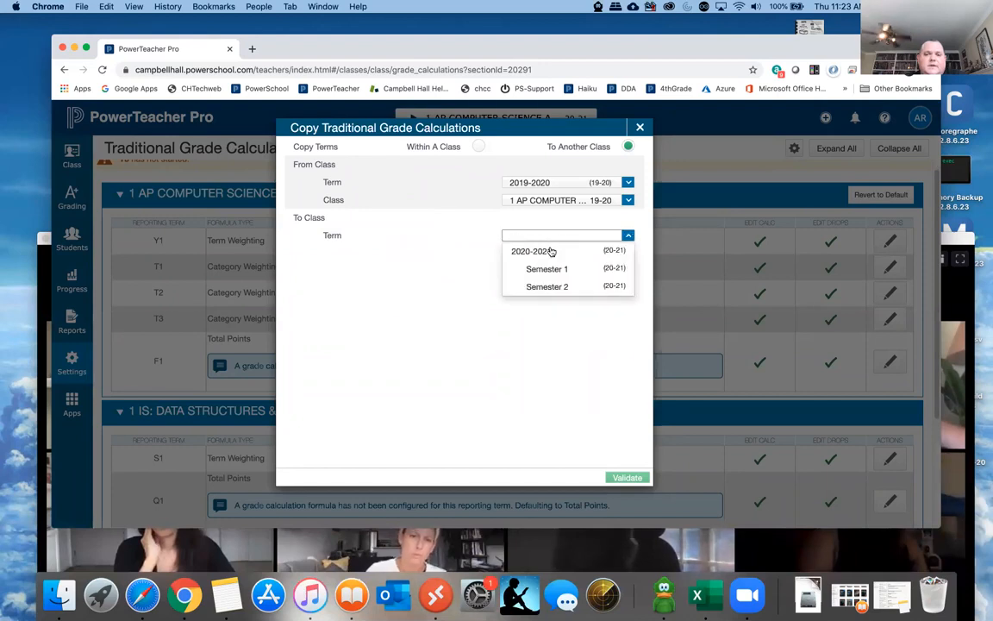
left_click(533, 252)
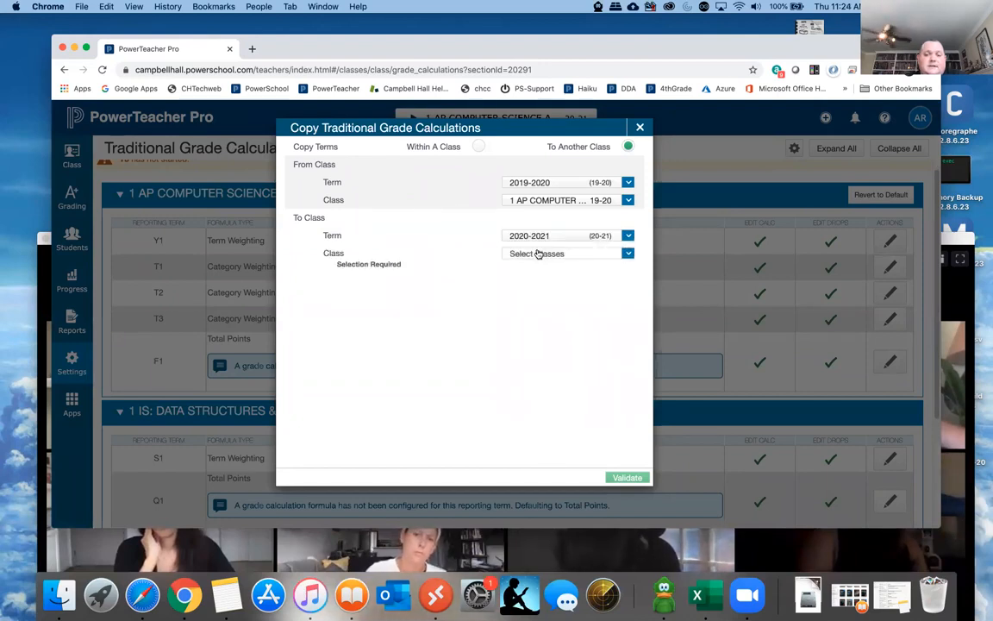
left_click(539, 254)
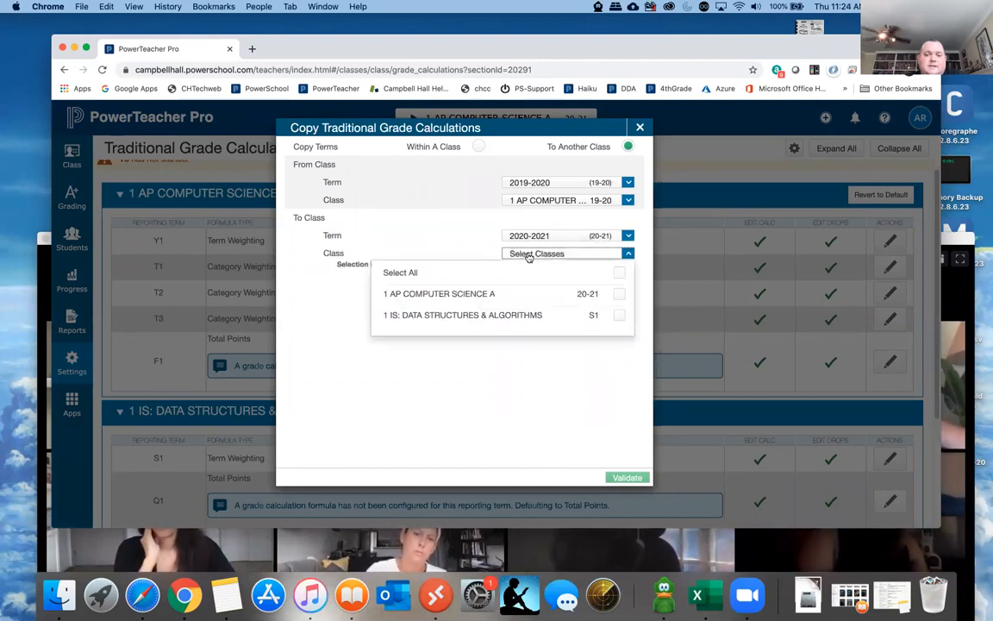
left_click(619, 294)
left_click(472, 435)
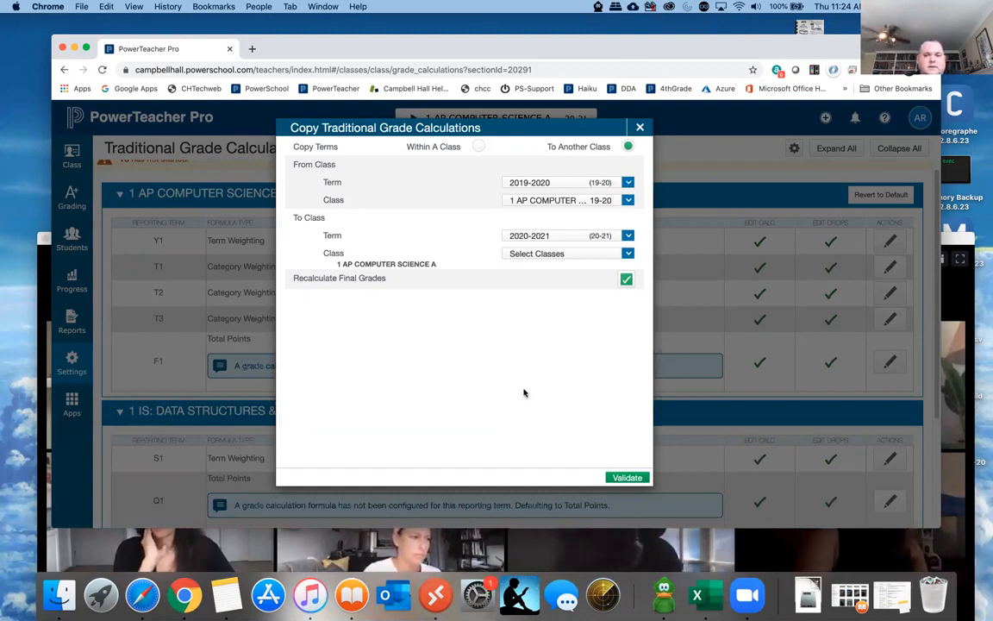
left_click(627, 479)
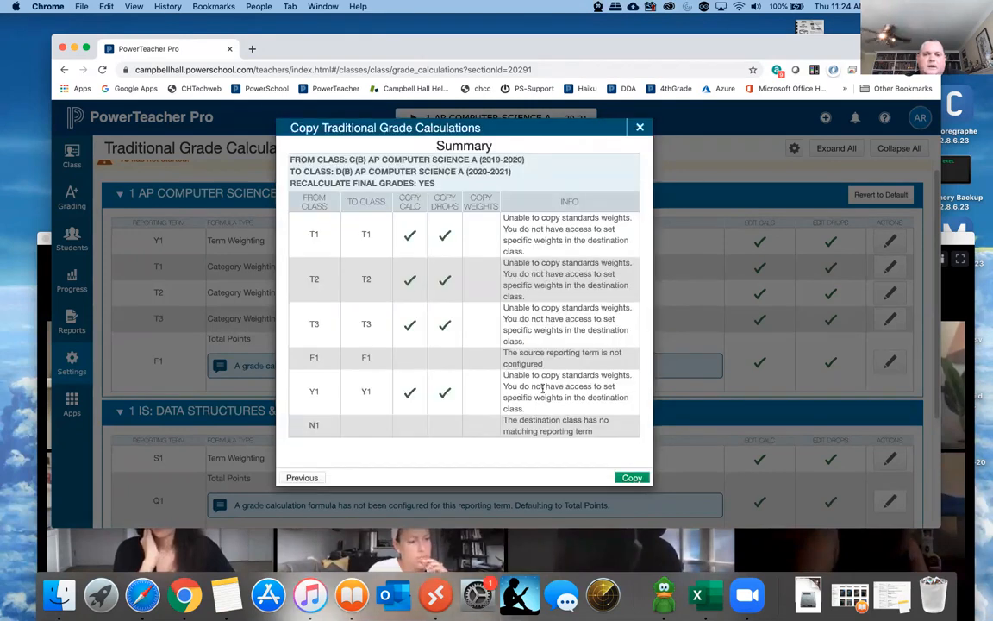
left_click(632, 479)
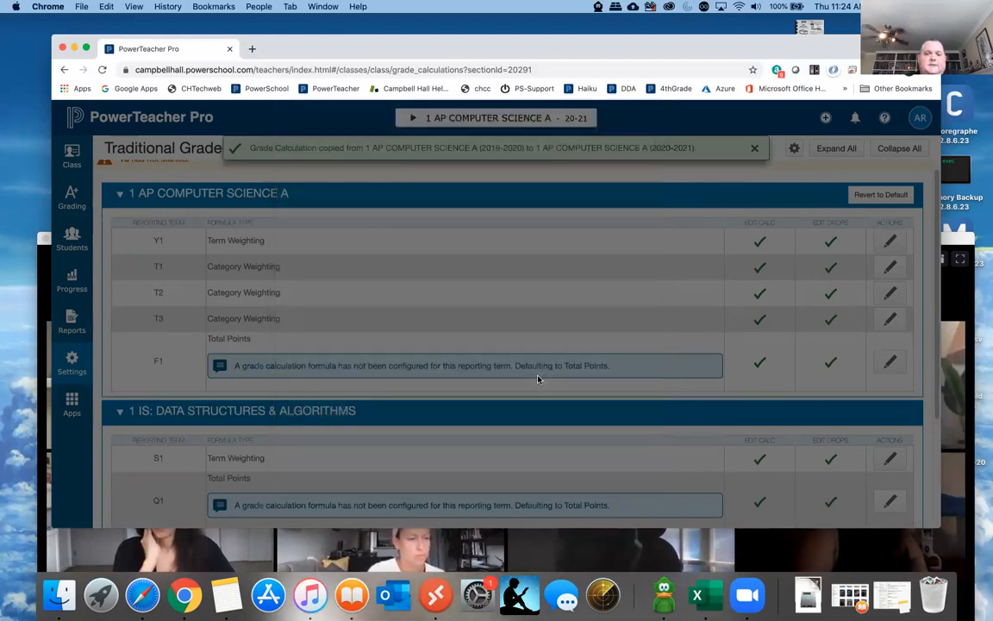
- Examine the copied category weights in the T1 and T3 formulas of AP COMPUTER SCIENCE A
left_click(889, 268)
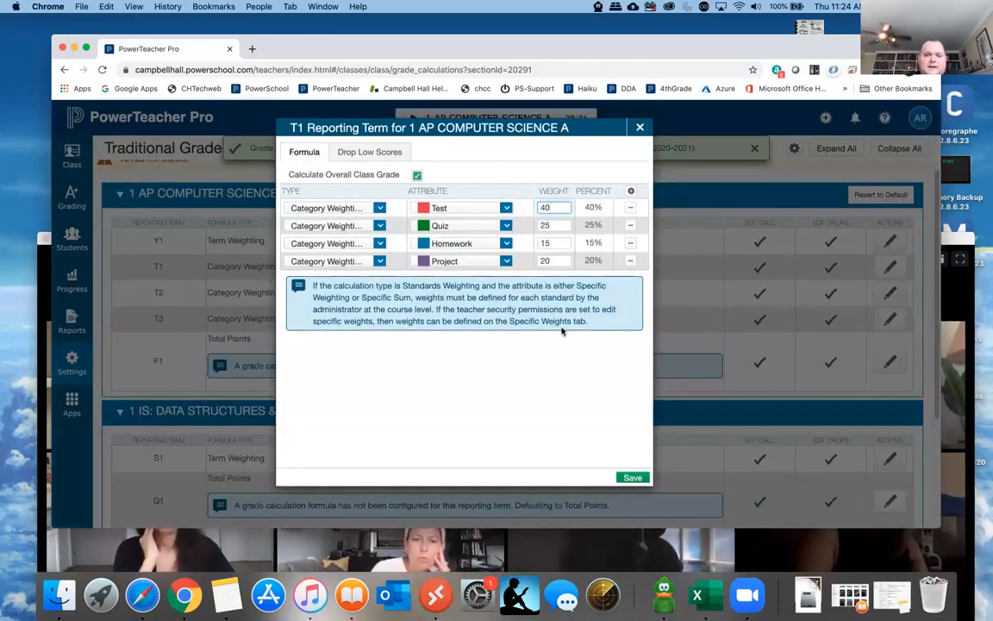
left_click(639, 130)
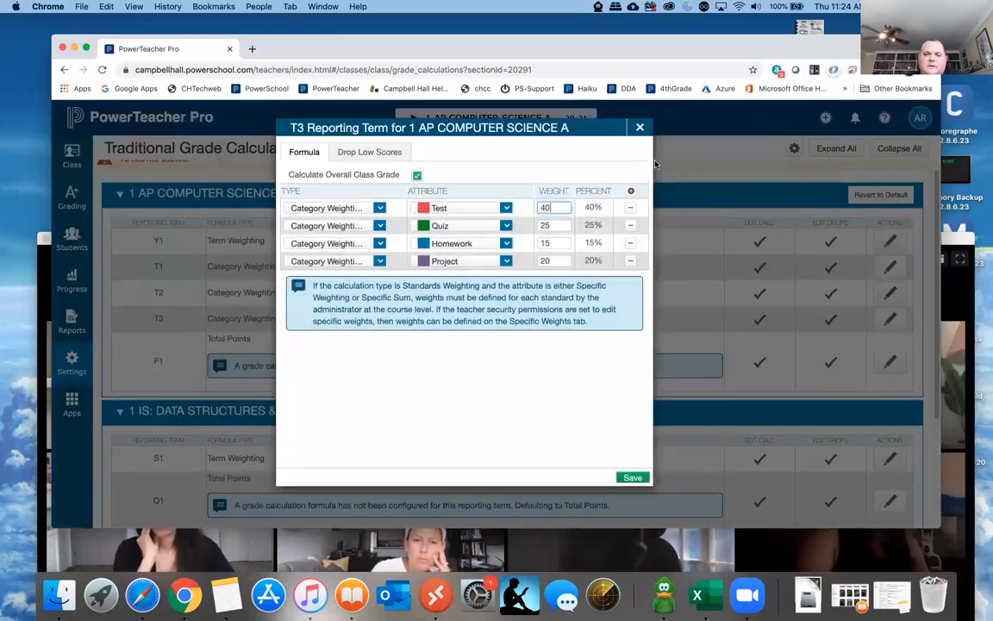
left_click(641, 127)
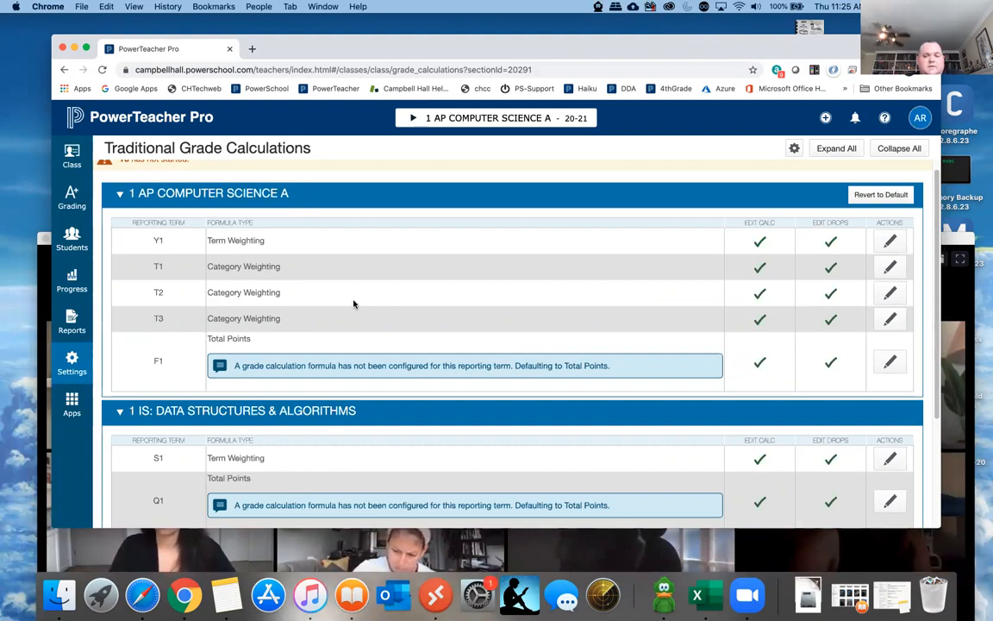
- View the Assignment List of AP COMPUTER SCIENCE A for reporting term T1
left_click(73, 199)
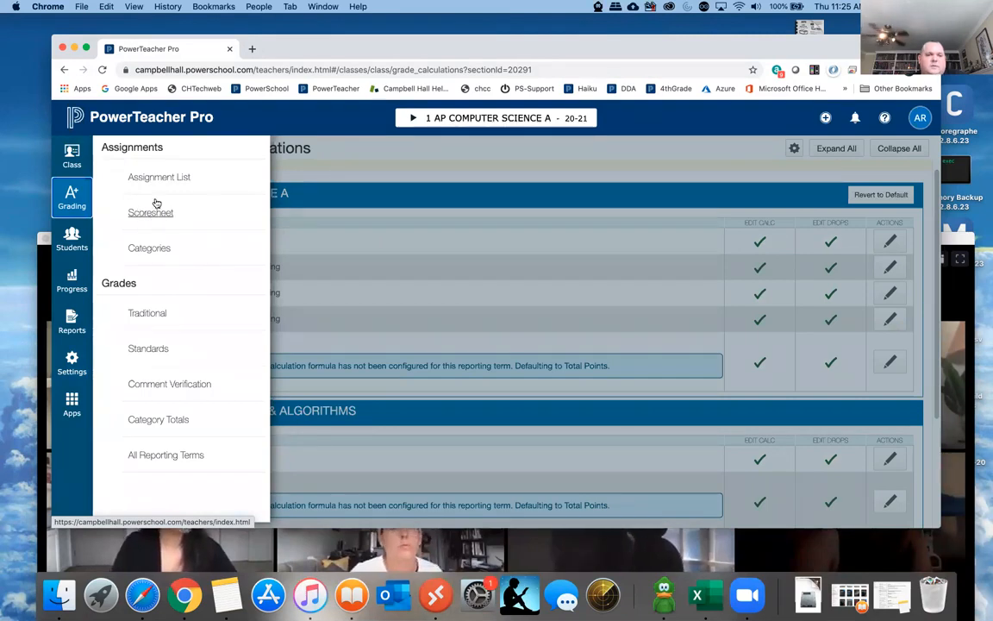
left_click(156, 179)
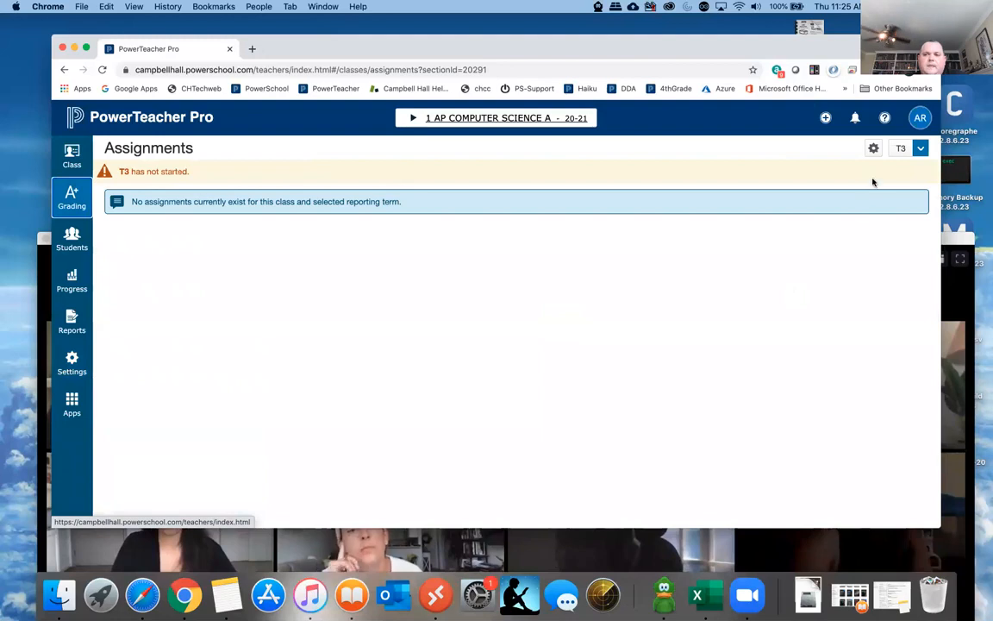
left_click(921, 149)
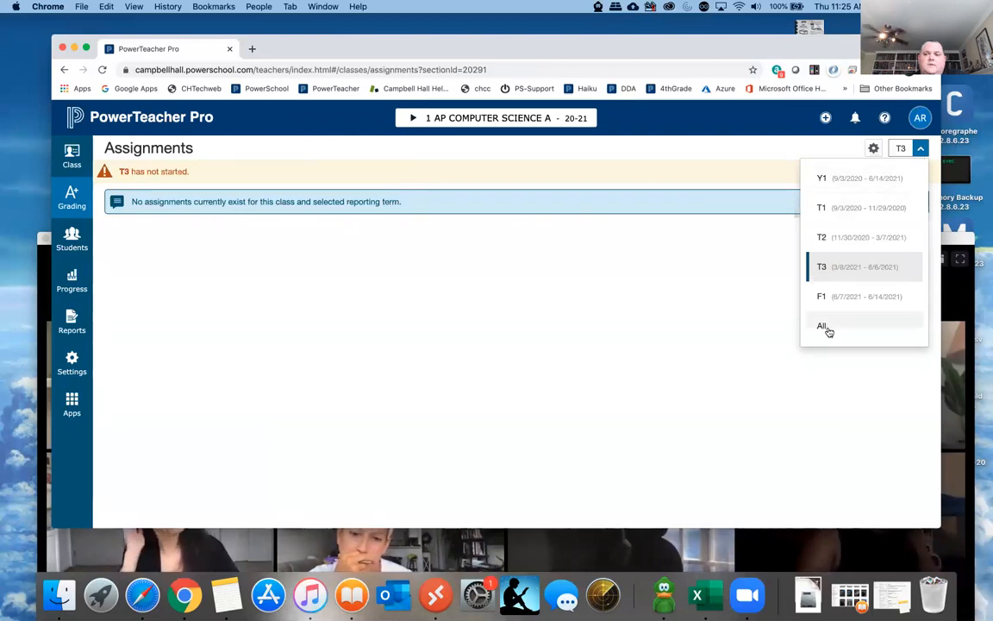
left_click(847, 210)
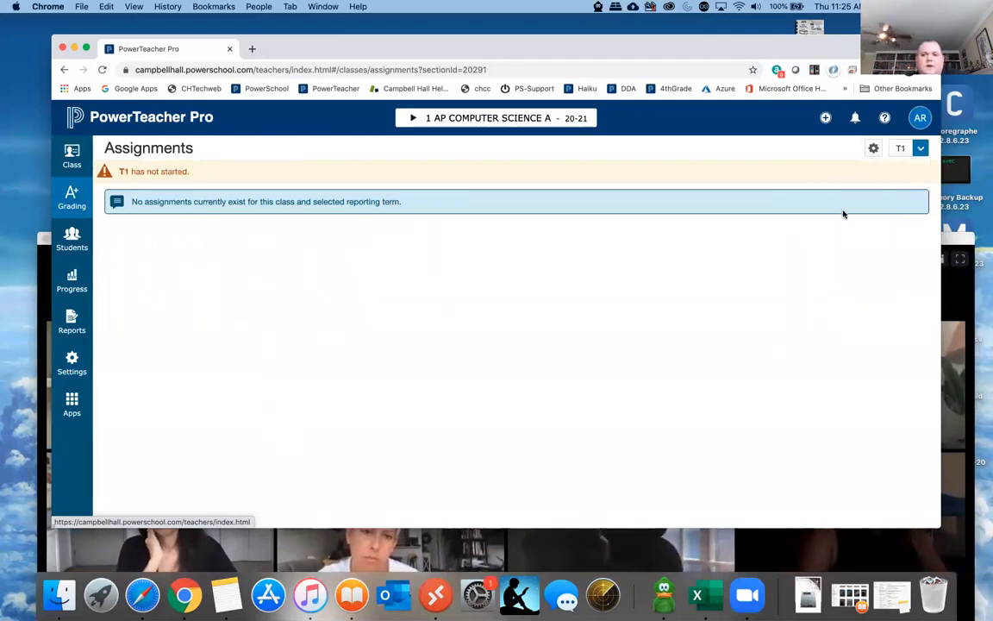
left_click(920, 149)
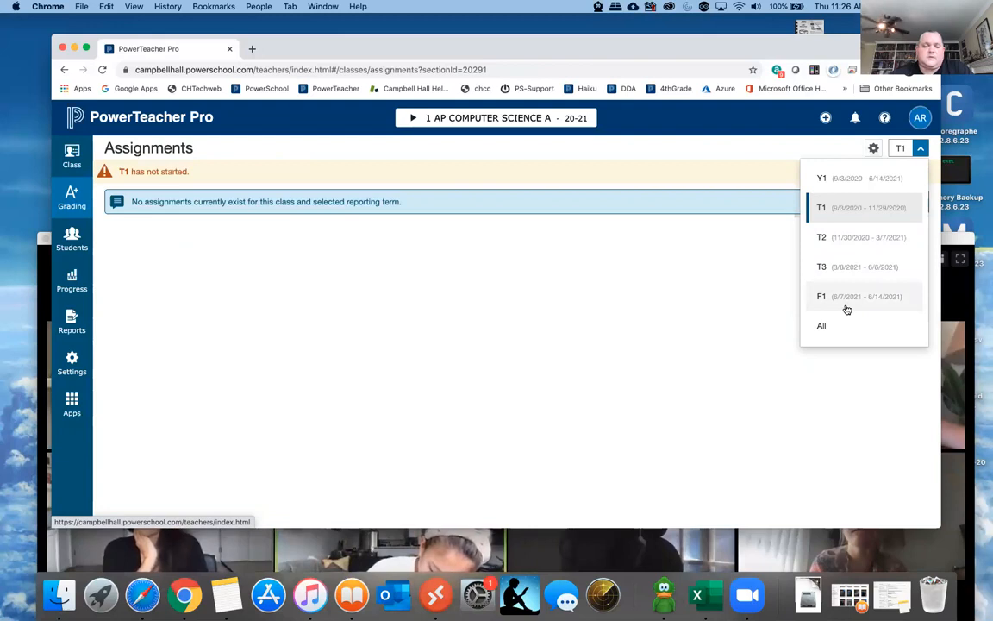
left_click(848, 212)
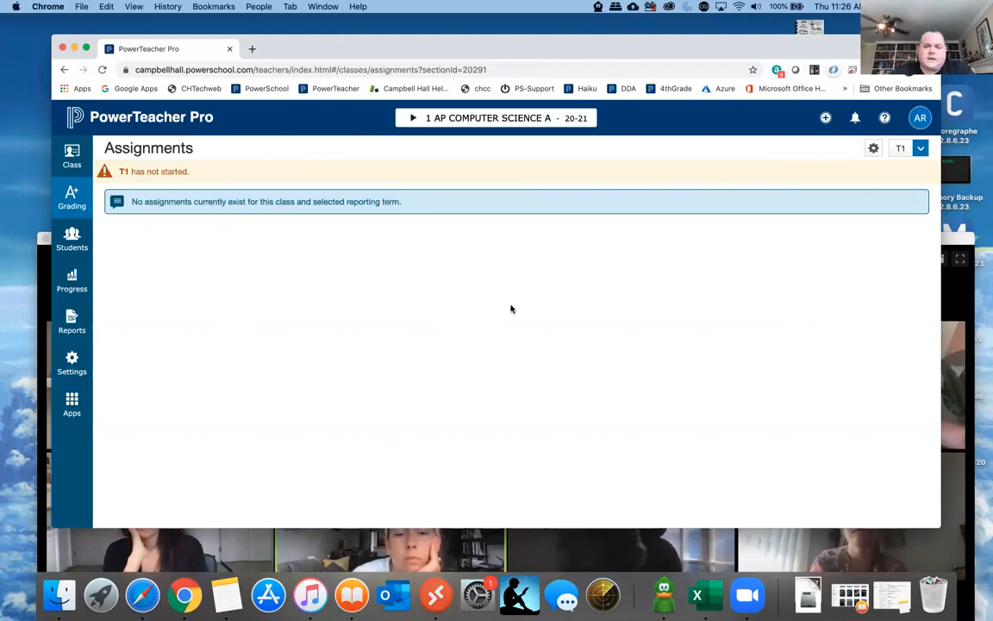
- Start creating an assignment and review the class choices, keeping only 1 AP COMPUTER SCIENCE A selected
left_click(825, 118)
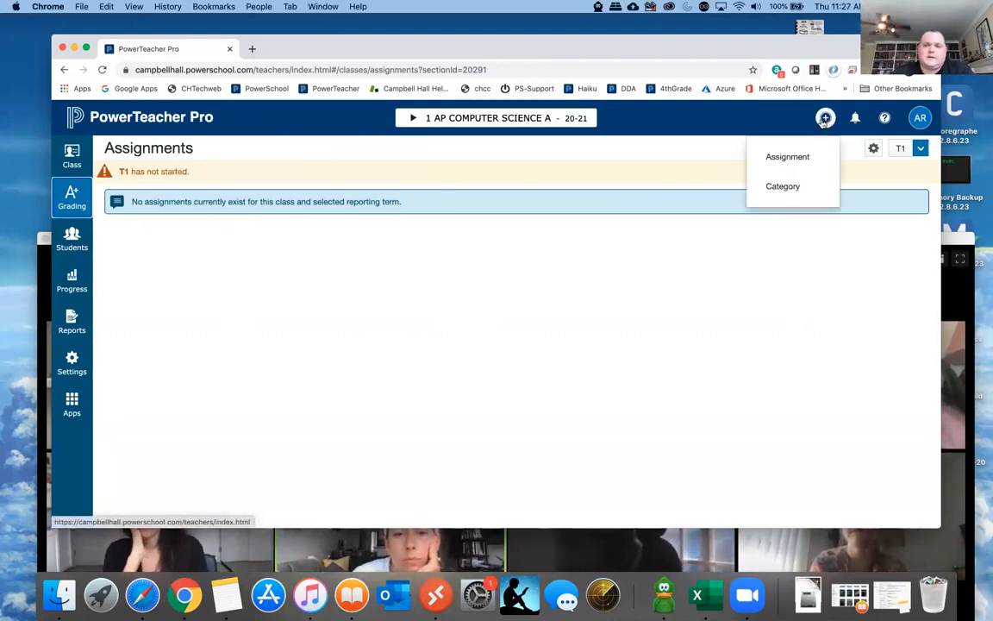
left_click(791, 158)
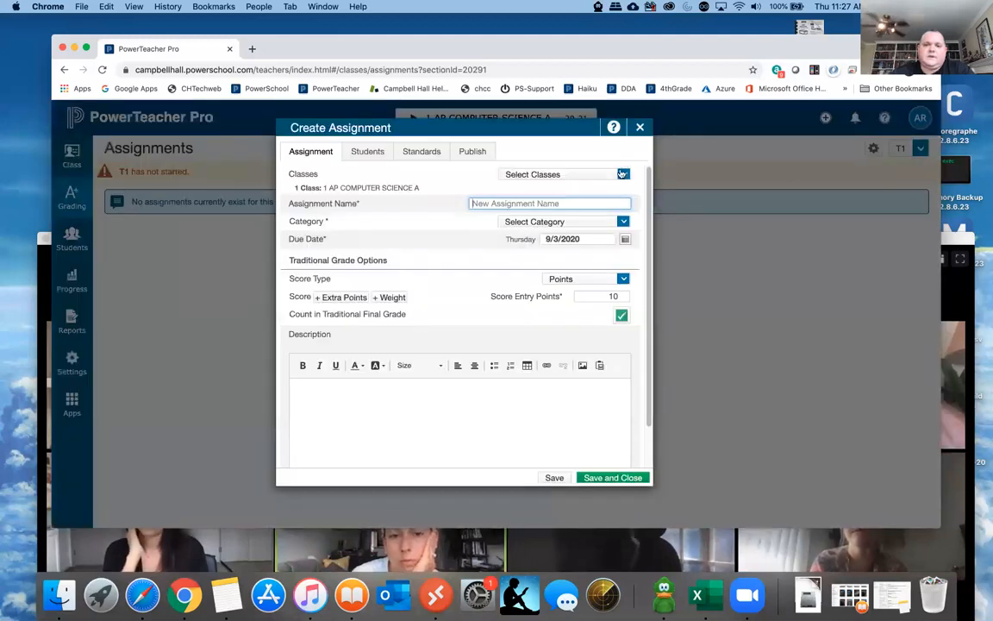
left_click(623, 174)
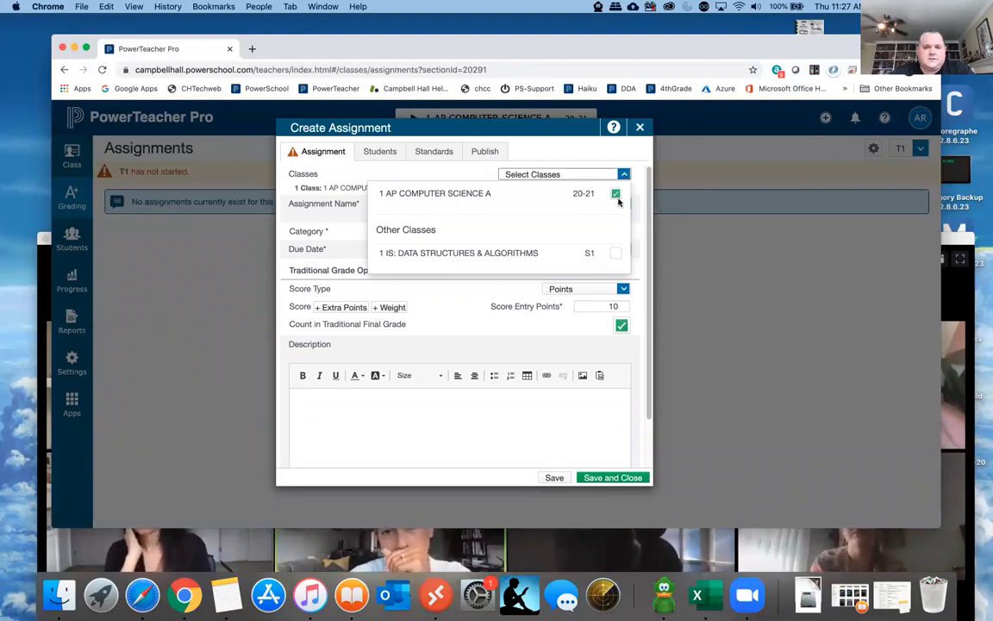
left_click(624, 174)
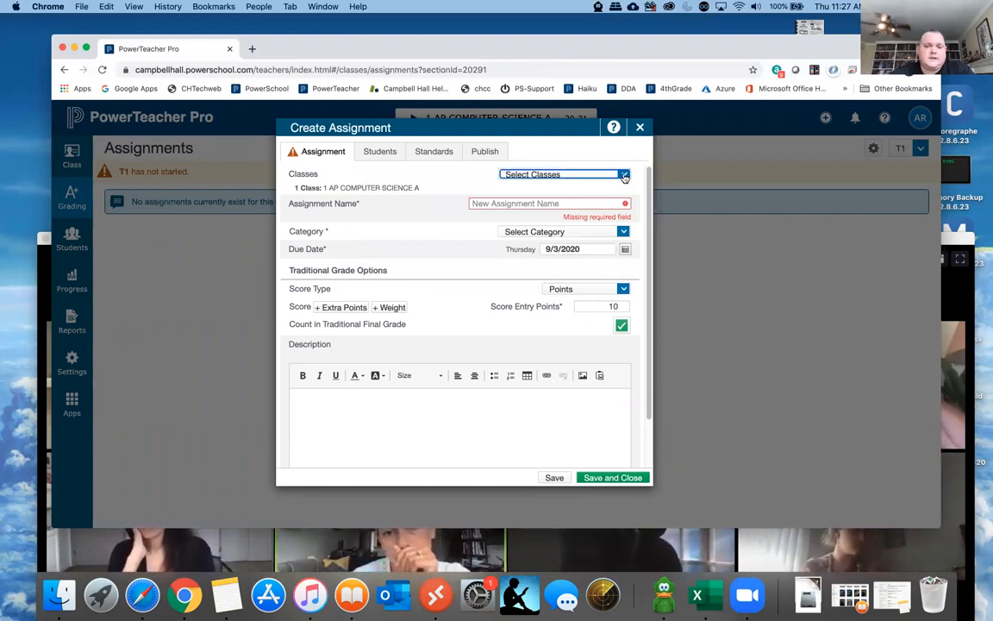
left_click(554, 175)
left_click(345, 264)
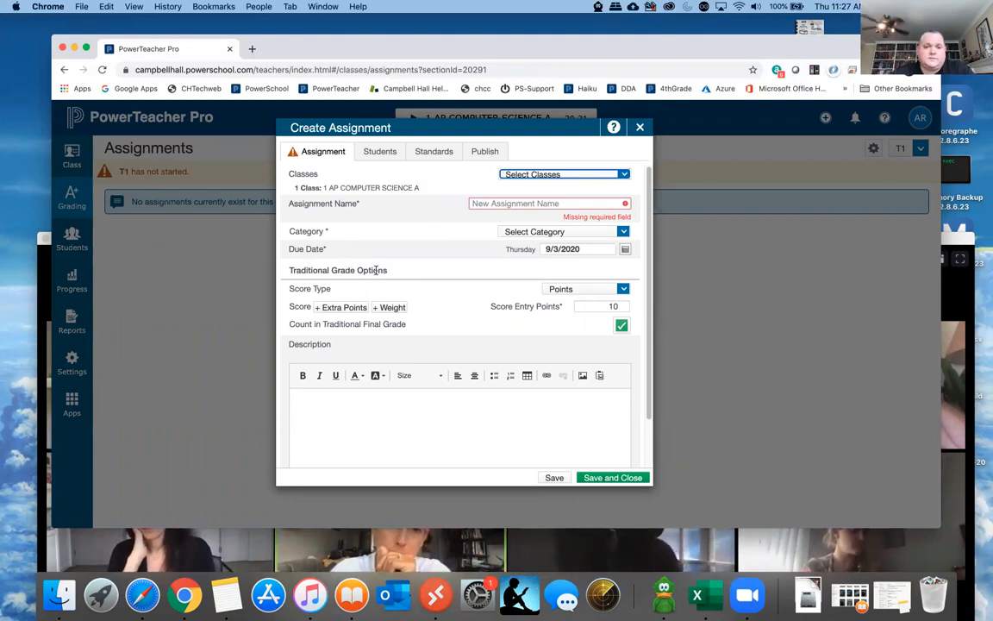
- Name the new assignment "First test assignment"
left_click(497, 203)
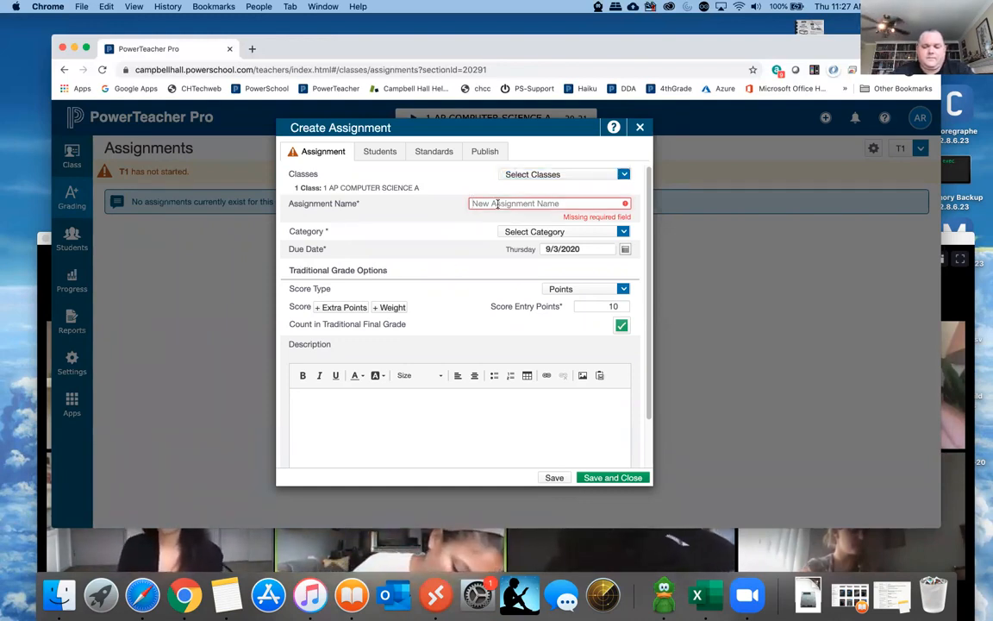
type("First test assignment")
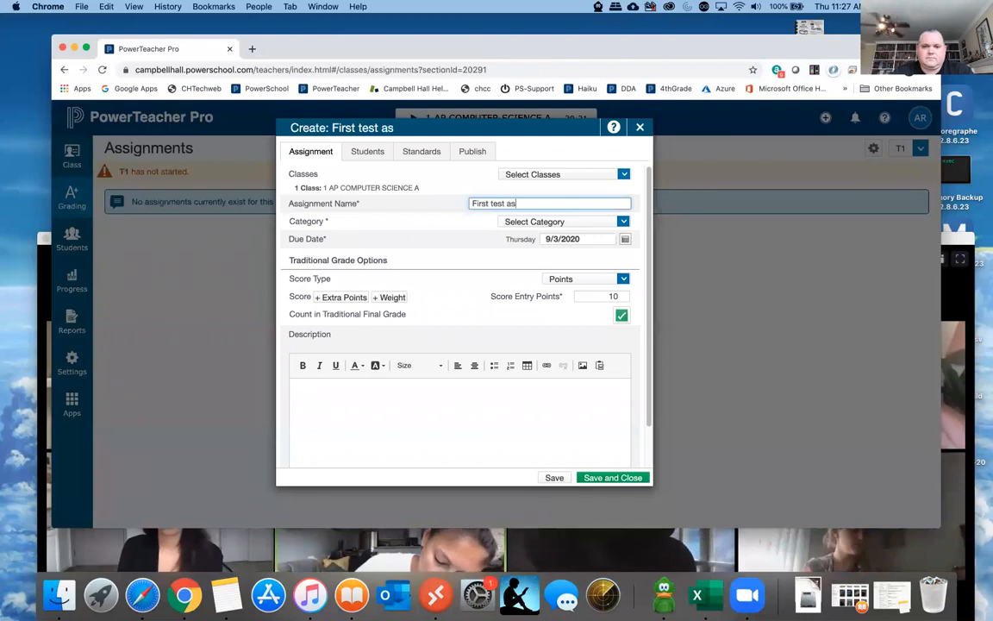
key("BackSpace")
key("BackSpace")
type("nt")
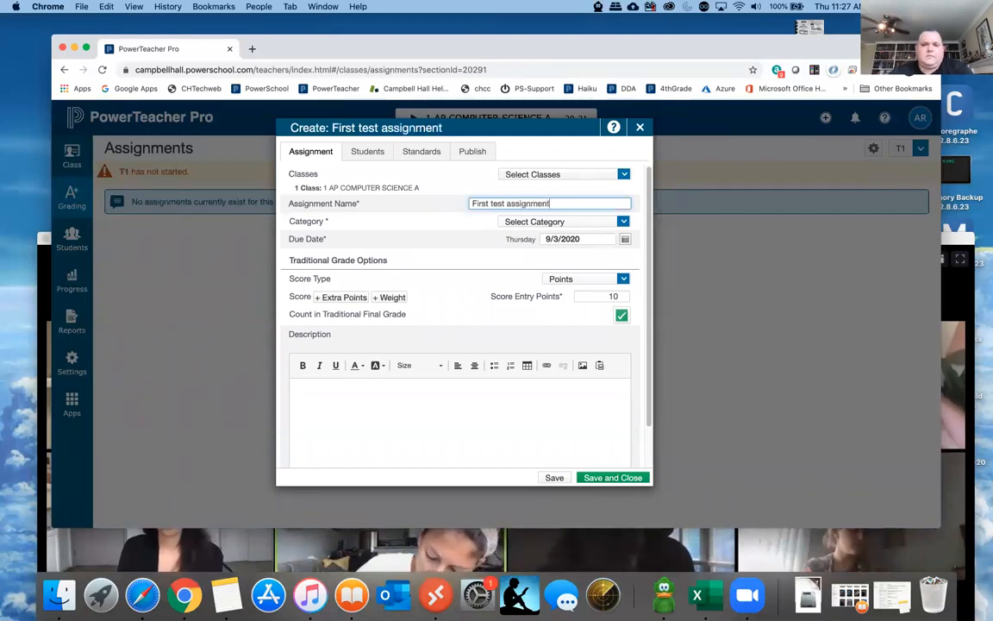
- Set the assignment's category to Project and look over the due date calendar, keeping 9/3/2020
left_click(624, 223)
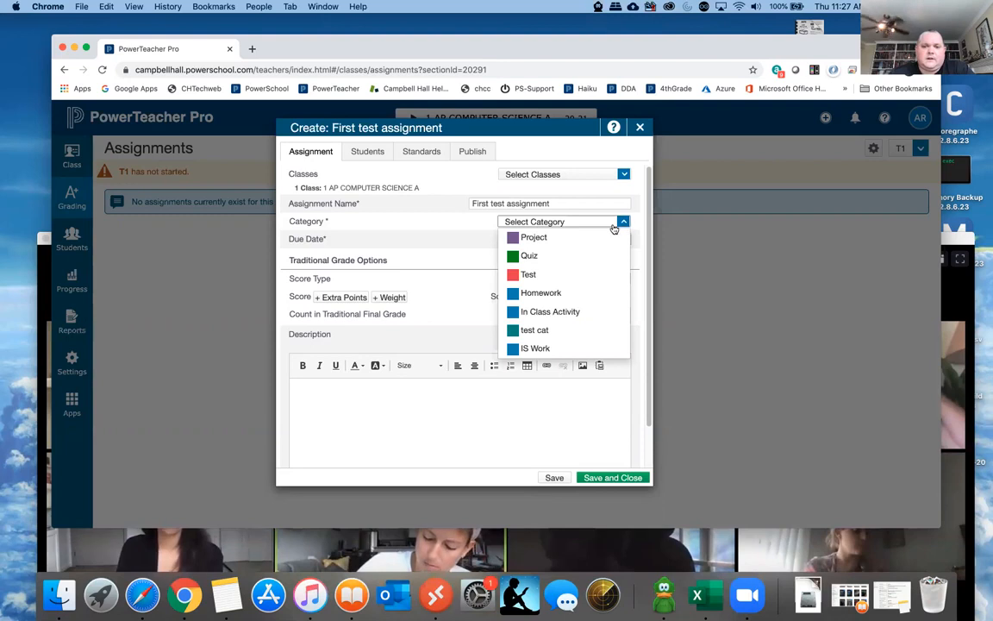
left_click(535, 238)
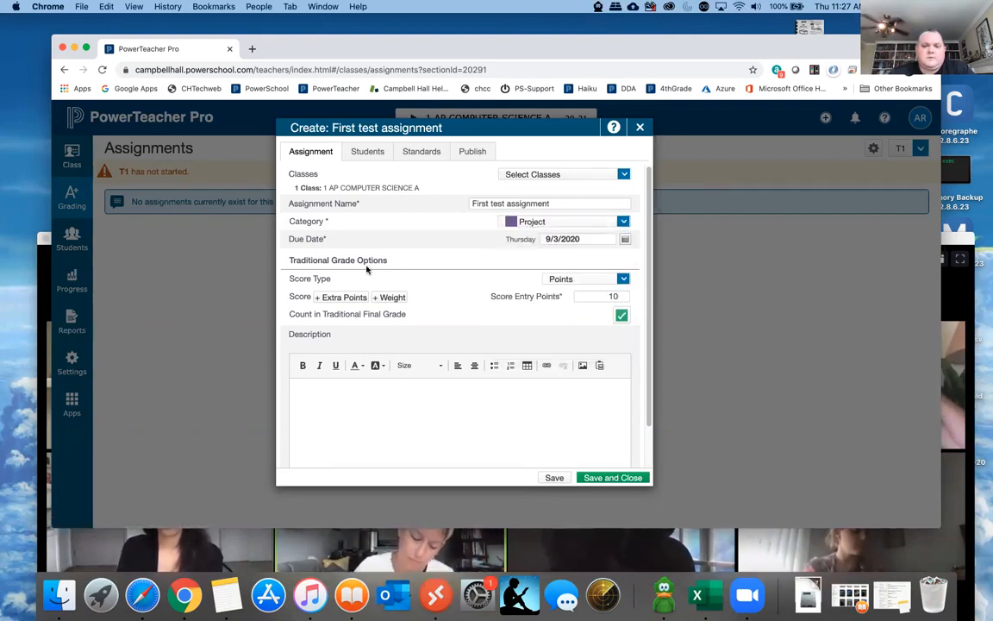
left_click(625, 242)
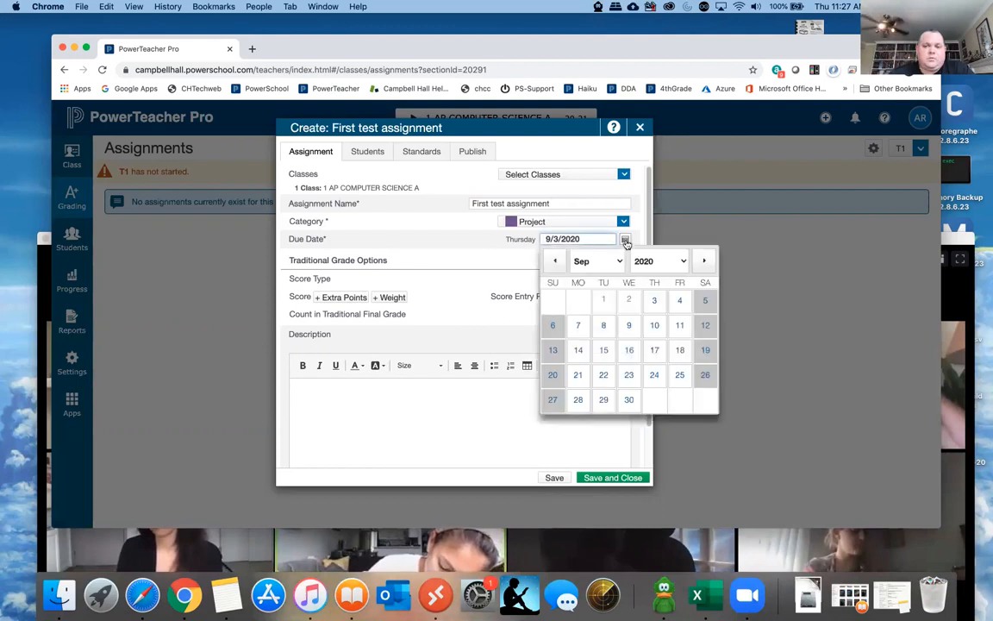
left_click(488, 246)
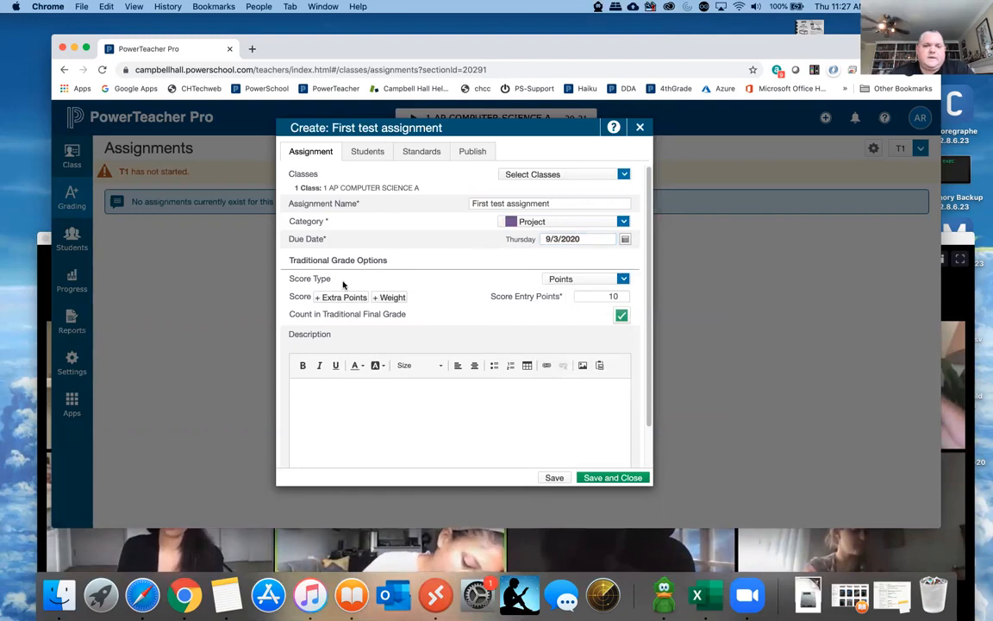
- Review the Score Type options, keeping Points, and open the Score Entry Points value for editing
left_click(600, 281)
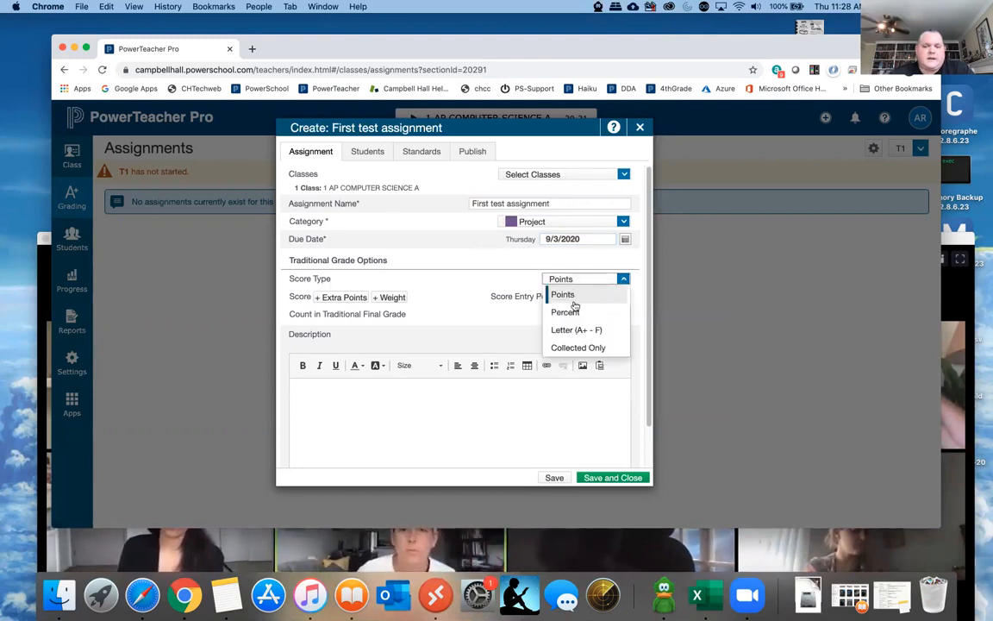
left_click(520, 281)
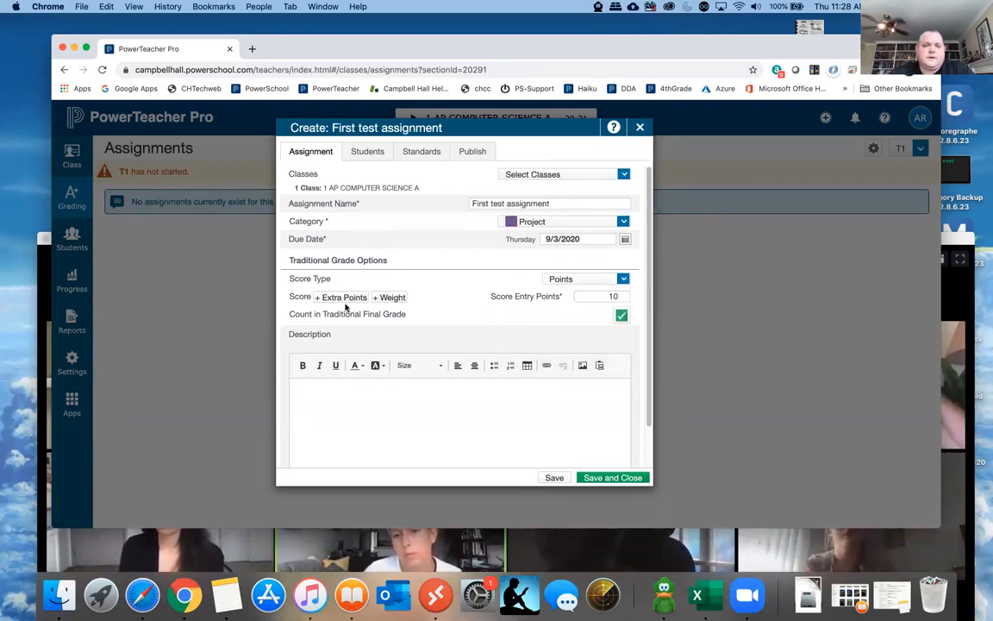
left_click(627, 296)
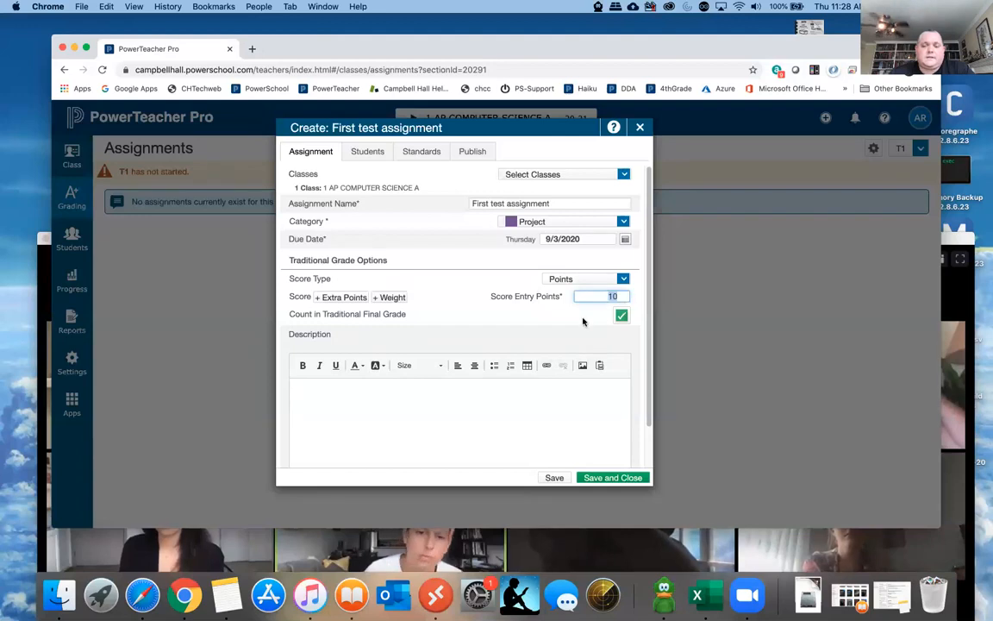
left_click(604, 296)
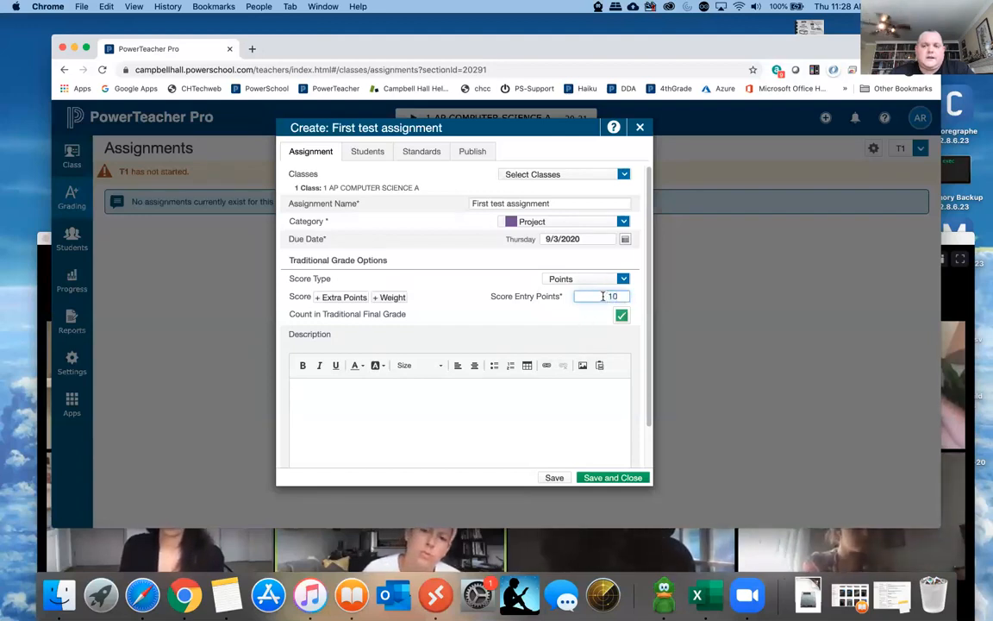
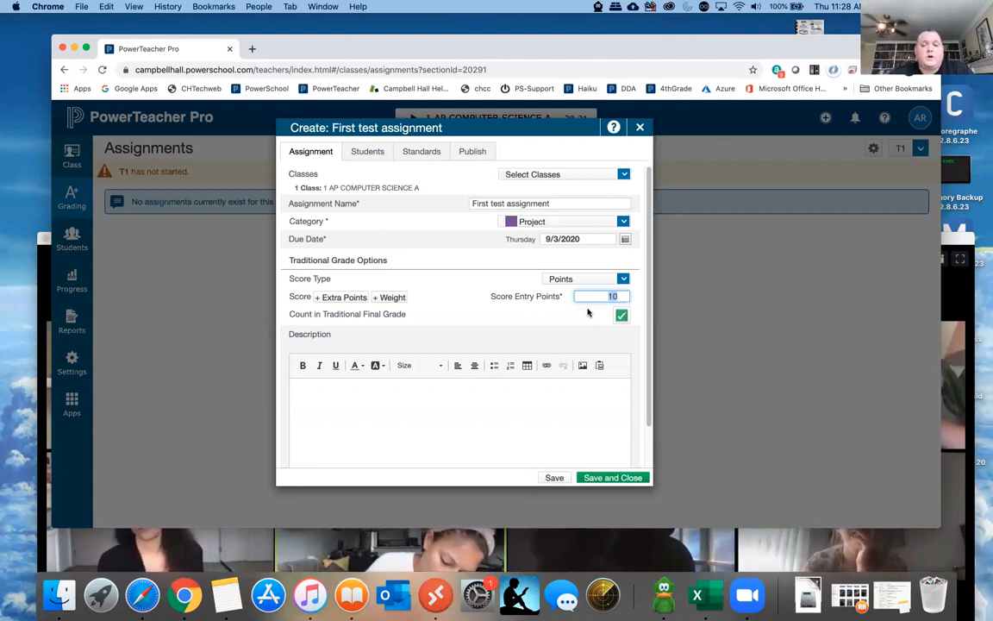
- Add 1 extra point to the score options of First test assignment
left_click(341, 298)
left_click(603, 323)
type("1")
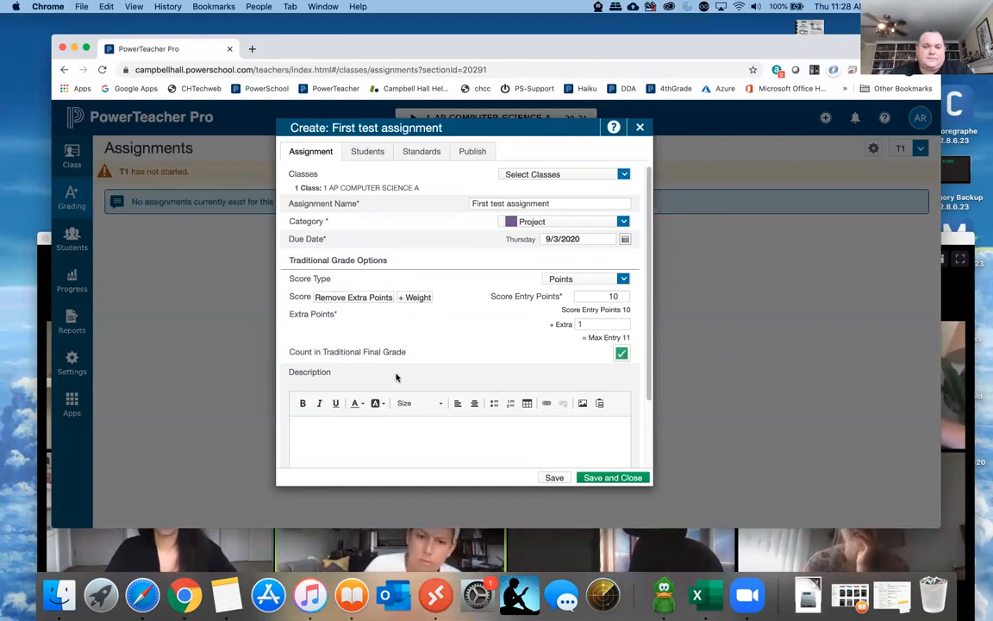
- Review the assignment's students and publishing options, keeping Publish Assignment set to Immediately, and save and close the assignment
left_click(367, 152)
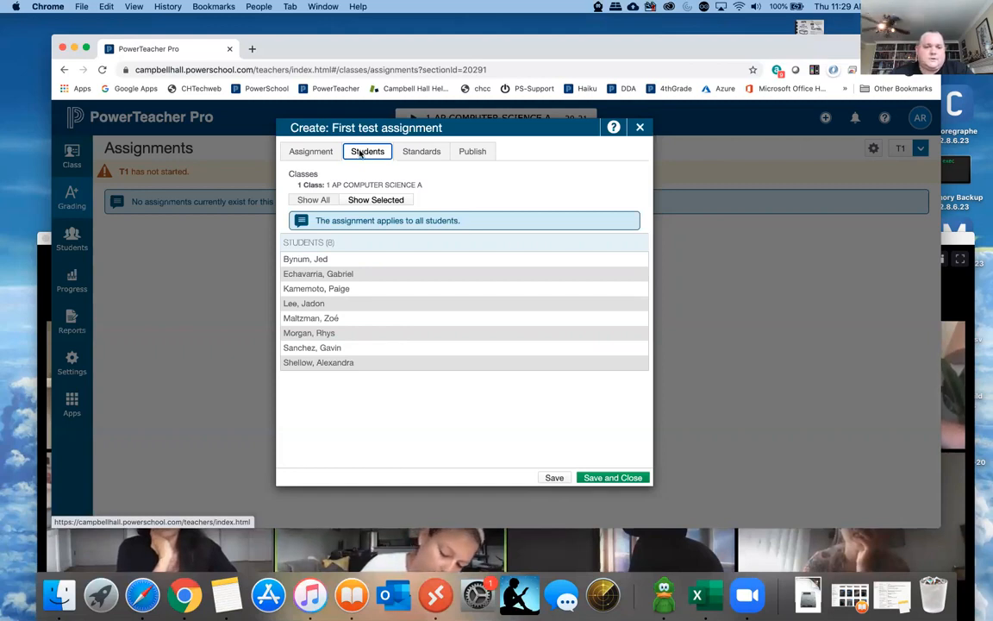
left_click(470, 154)
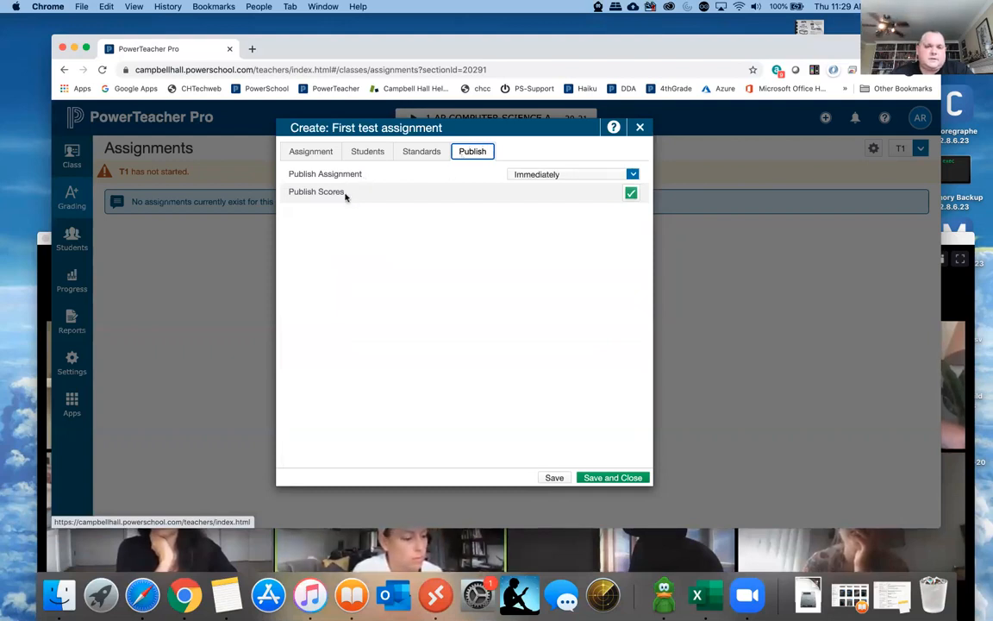
left_click(532, 175)
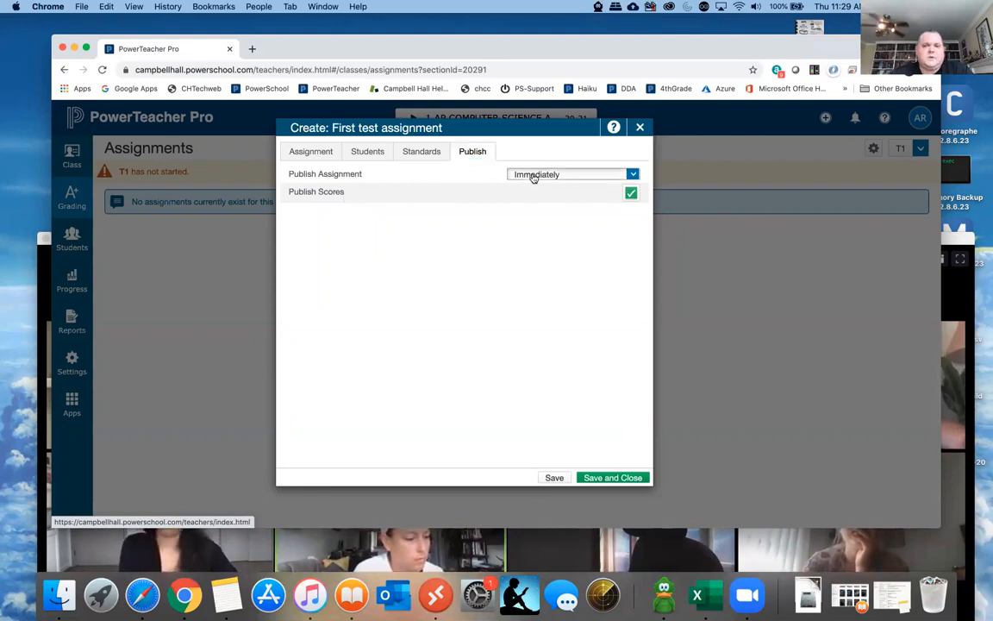
left_click(477, 231)
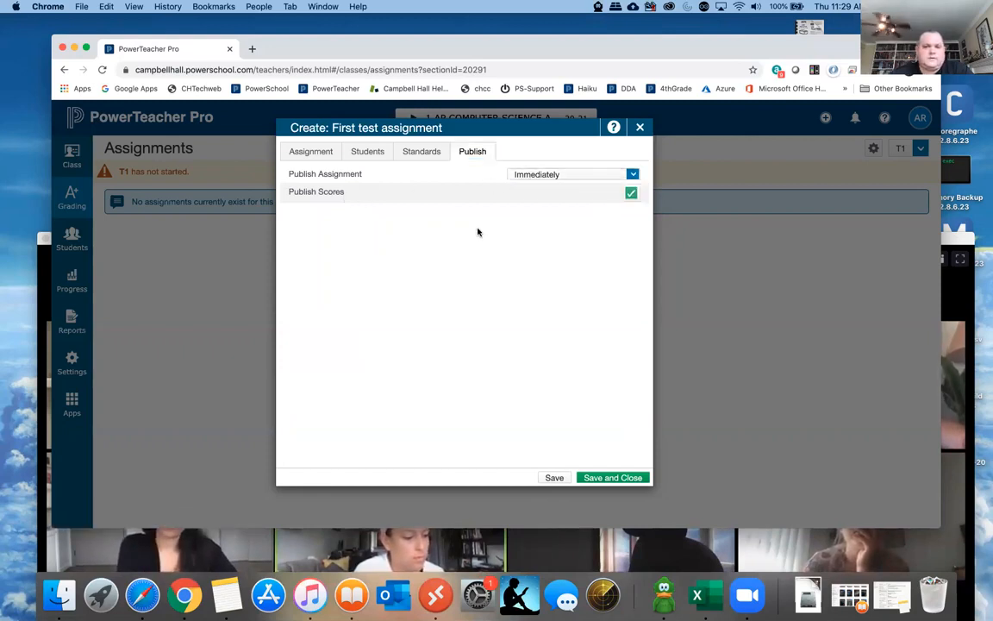
left_click(612, 478)
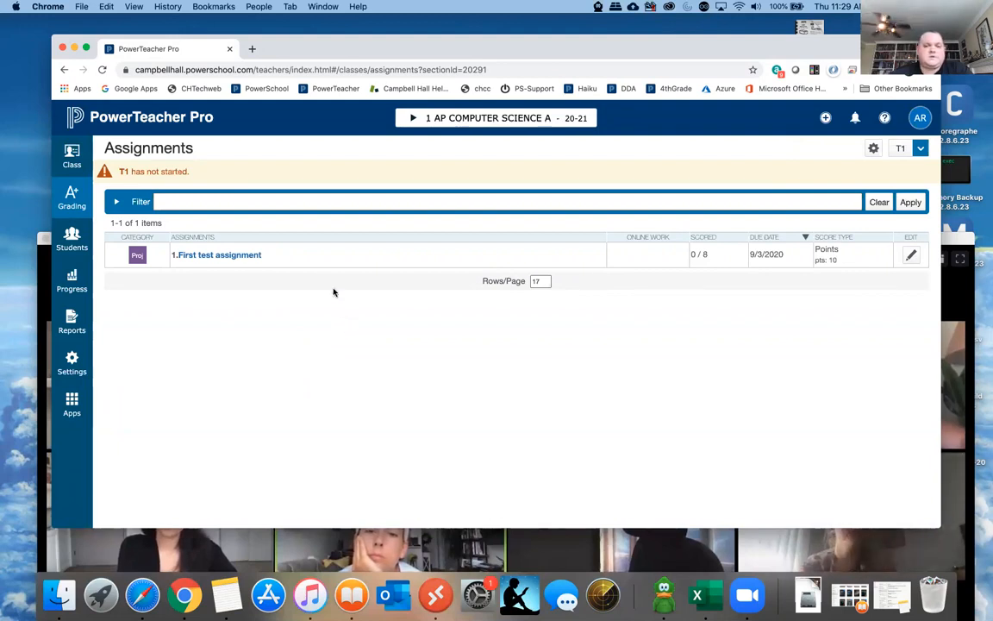
- View the score page of First test assignment and open the class scoresheet
left_click(226, 255)
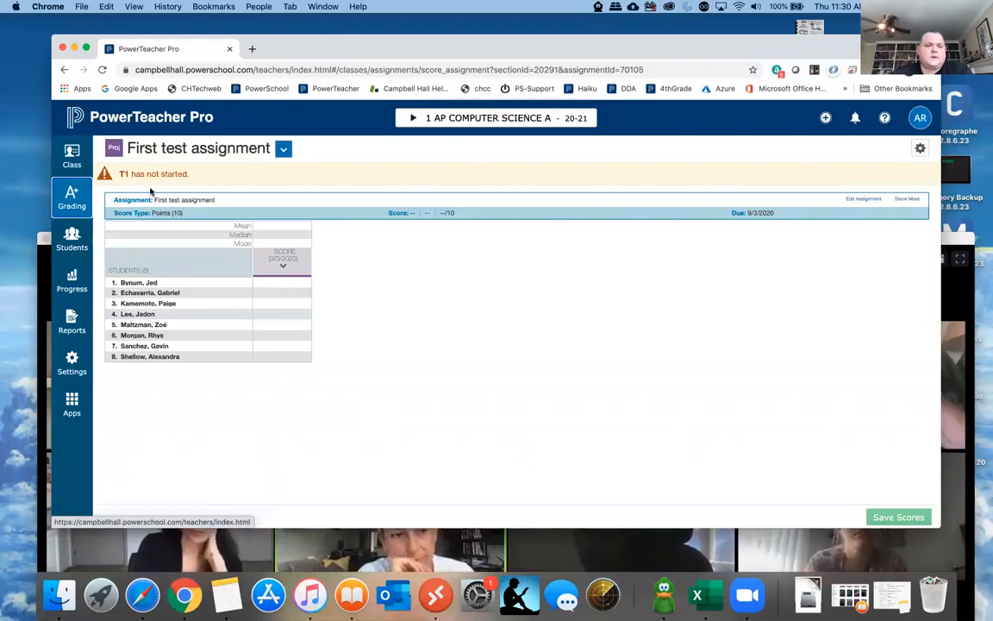
left_click(72, 198)
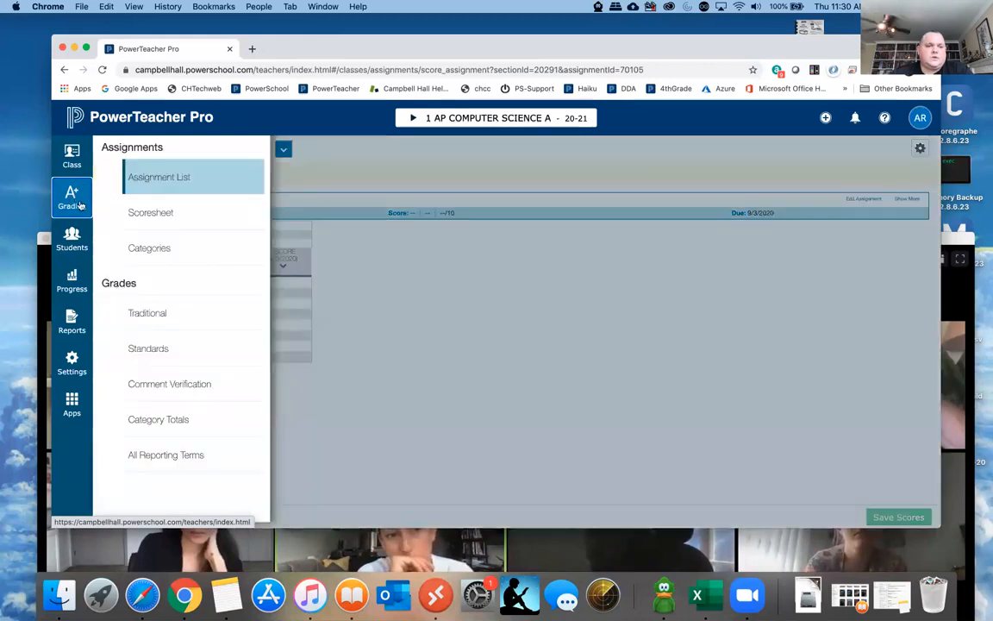
left_click(152, 214)
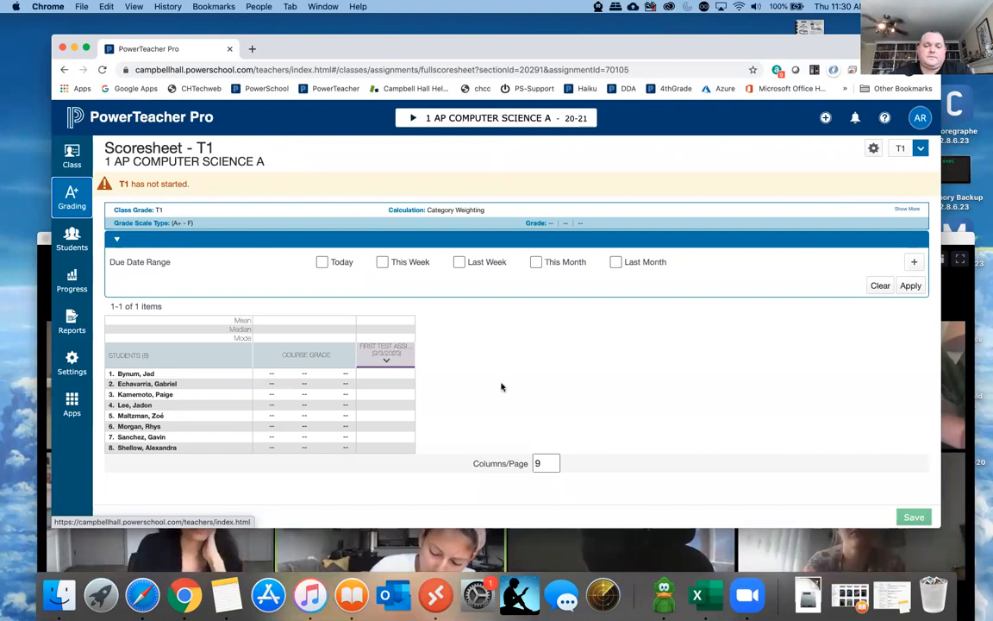
- Enter a score of 9 for the first student on First test assignment, and enlarge the browser window to fit the score inspector
left_click(384, 377)
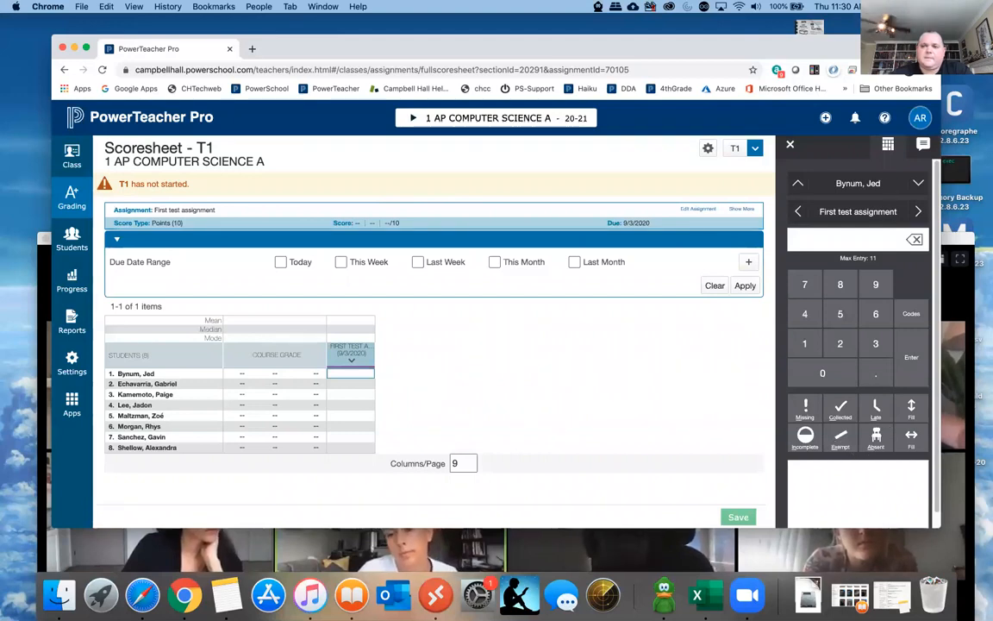
left_click_drag(907, 49, 901, 29)
left_click_drag(931, 504, 965, 571)
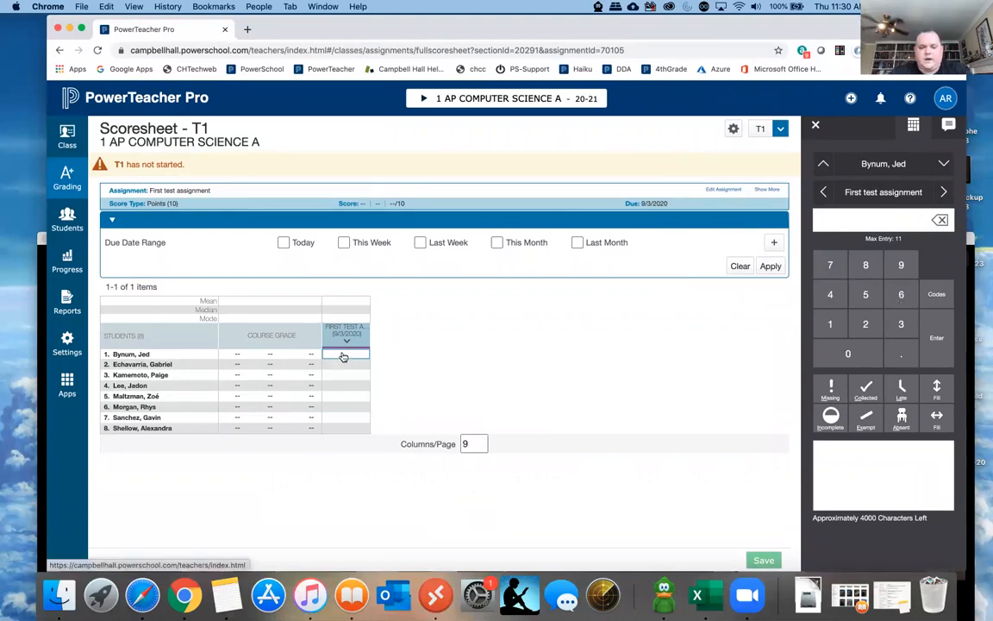
type("9")
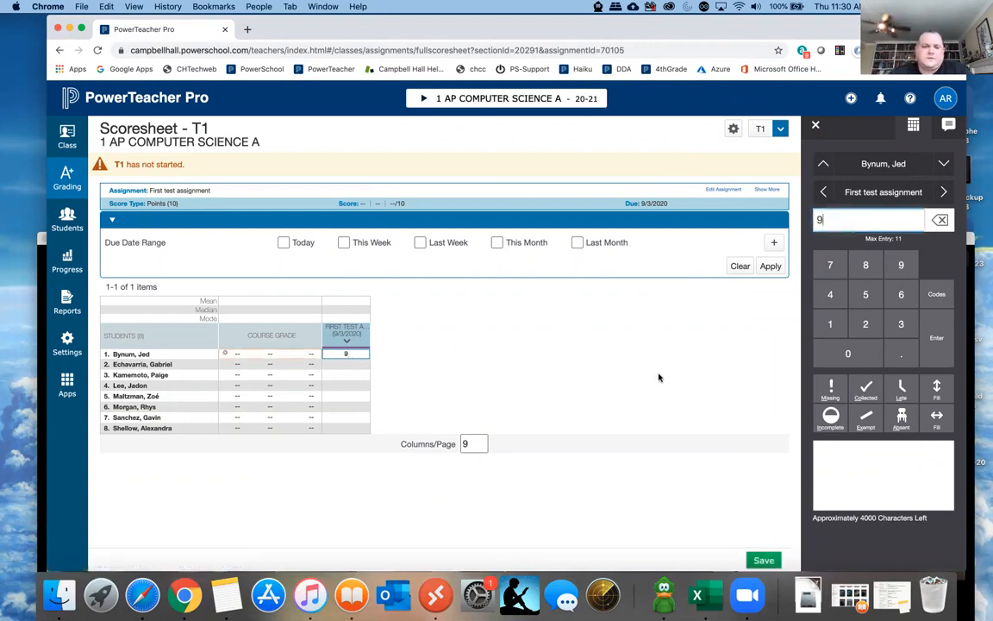
- Flag the first and second students' scores as Missing, and clear the flag from the first student
left_click(840, 391)
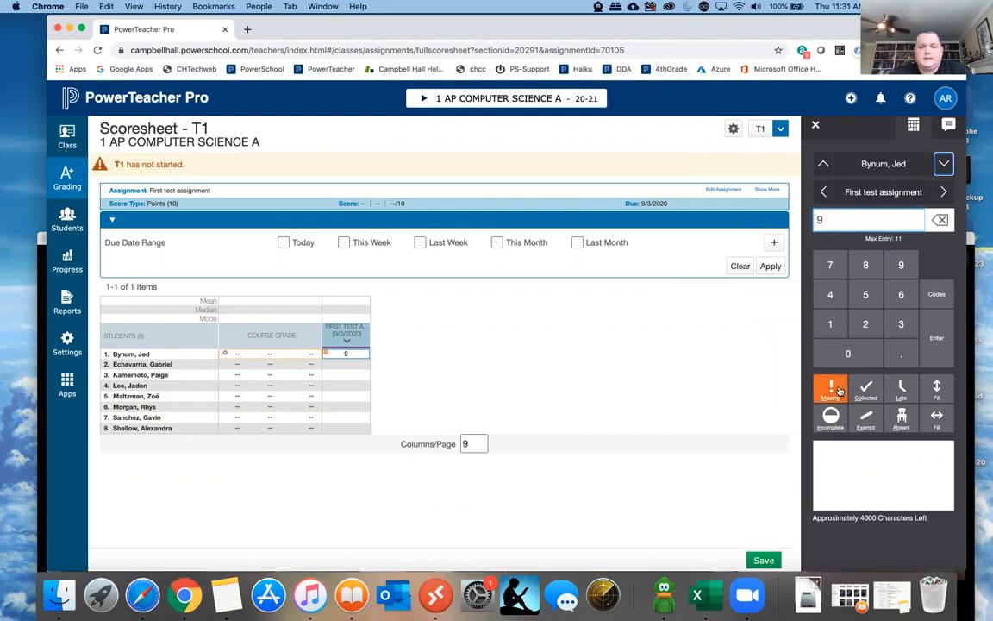
left_click(349, 365)
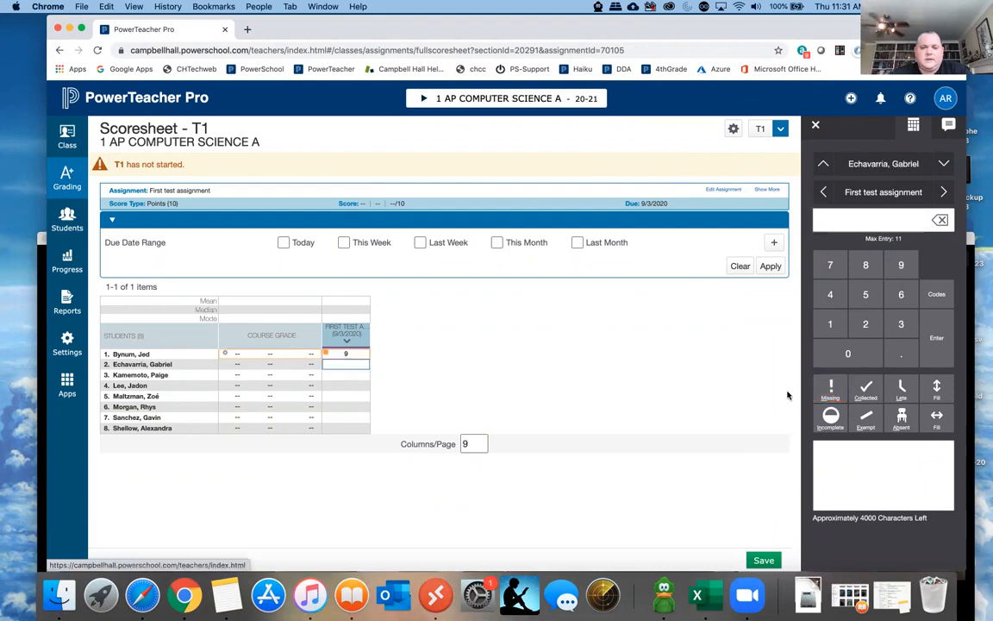
left_click(356, 354)
left_click(835, 393)
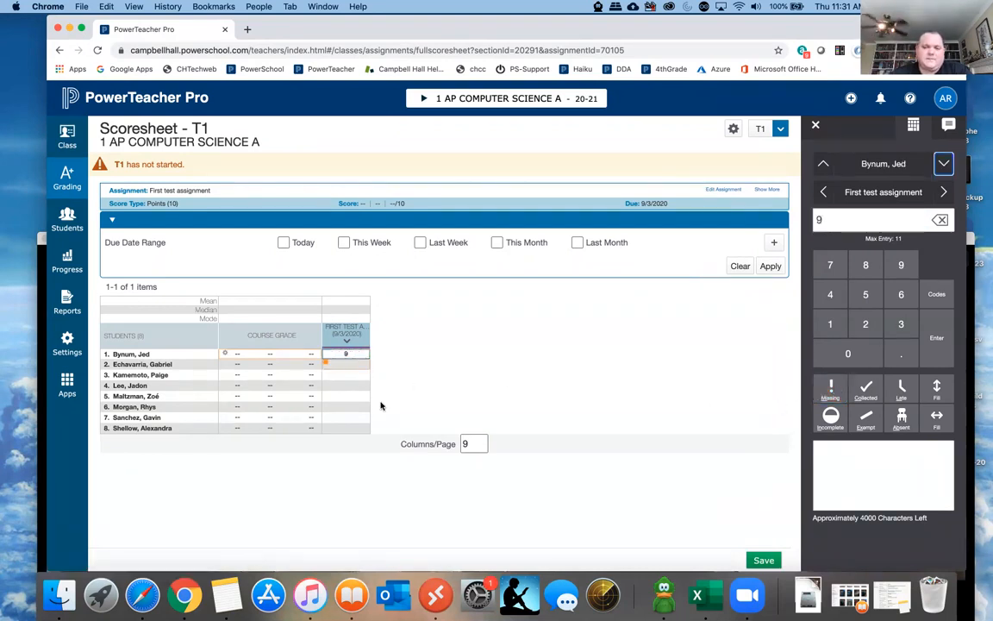
- Mark the third student's assignment Collected, the fourth Late, the fifth Incomplete and the sixth Absent
left_click(335, 375)
key("c")
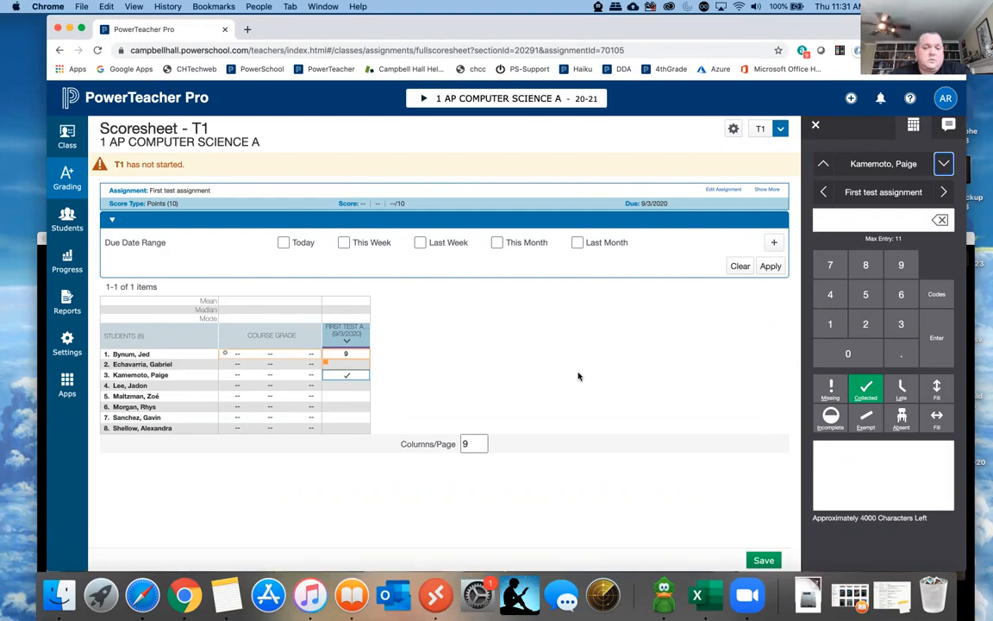
left_click(350, 389)
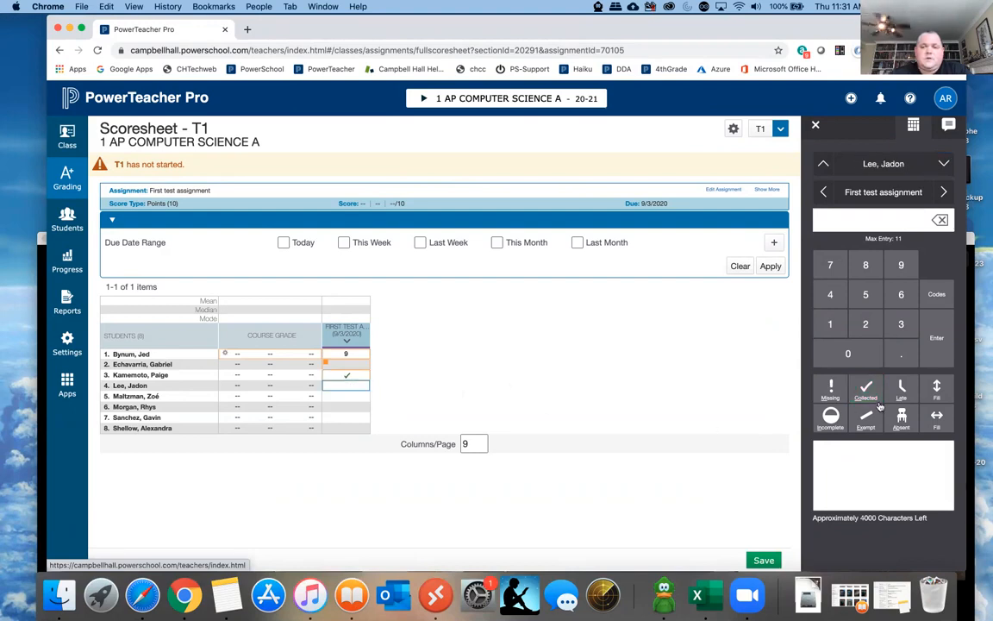
key("l")
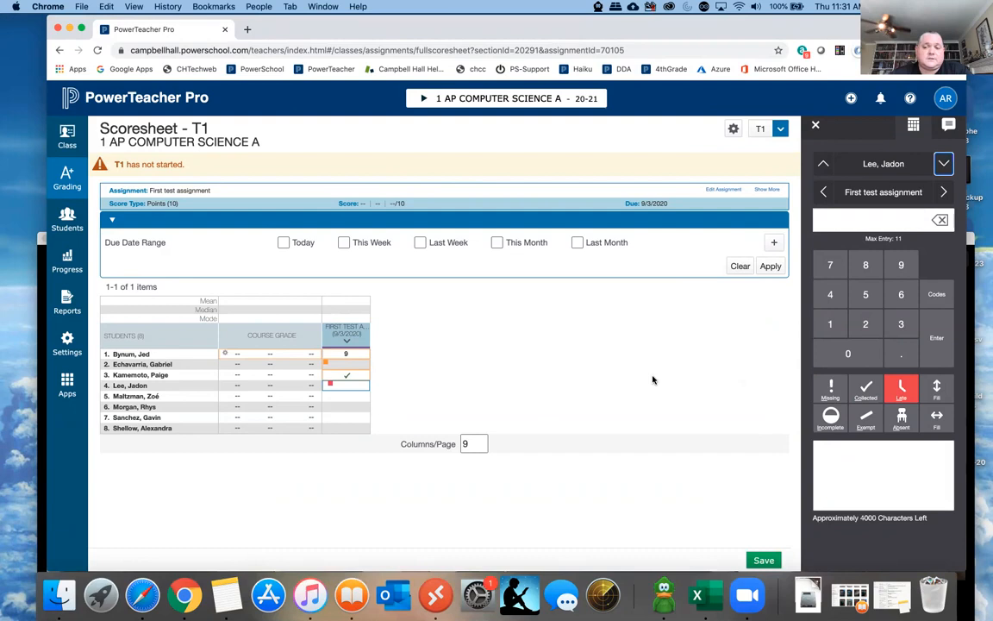
left_click(349, 397)
left_click(830, 420)
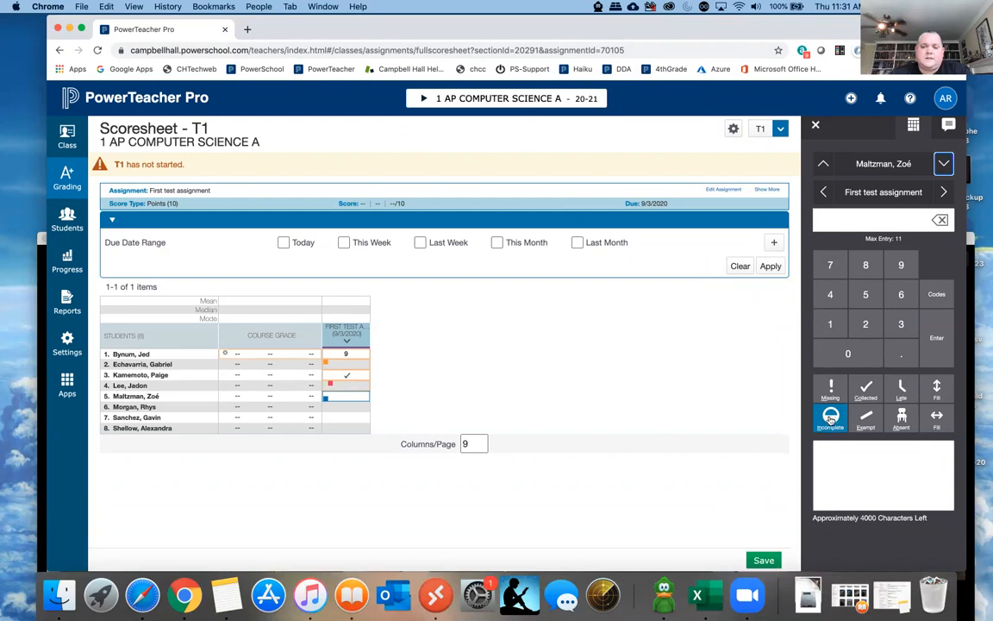
left_click(350, 409)
left_click(899, 419)
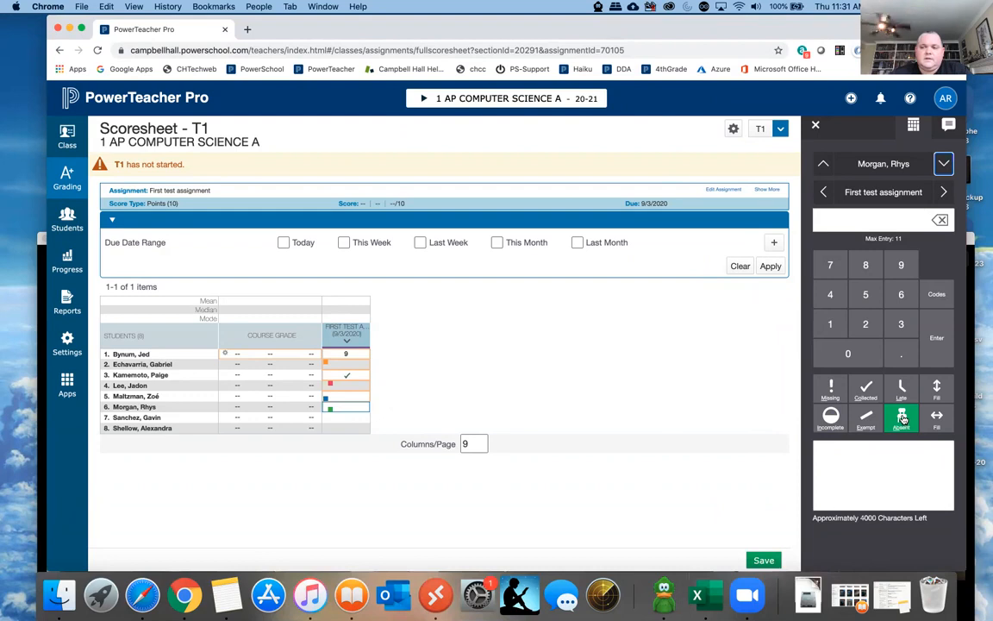
- Clear the Absent, Incomplete, Late and Missing flags from the students' scores, leaving only the Collected mark
left_click(345, 396)
left_click(340, 385)
left_click(901, 388)
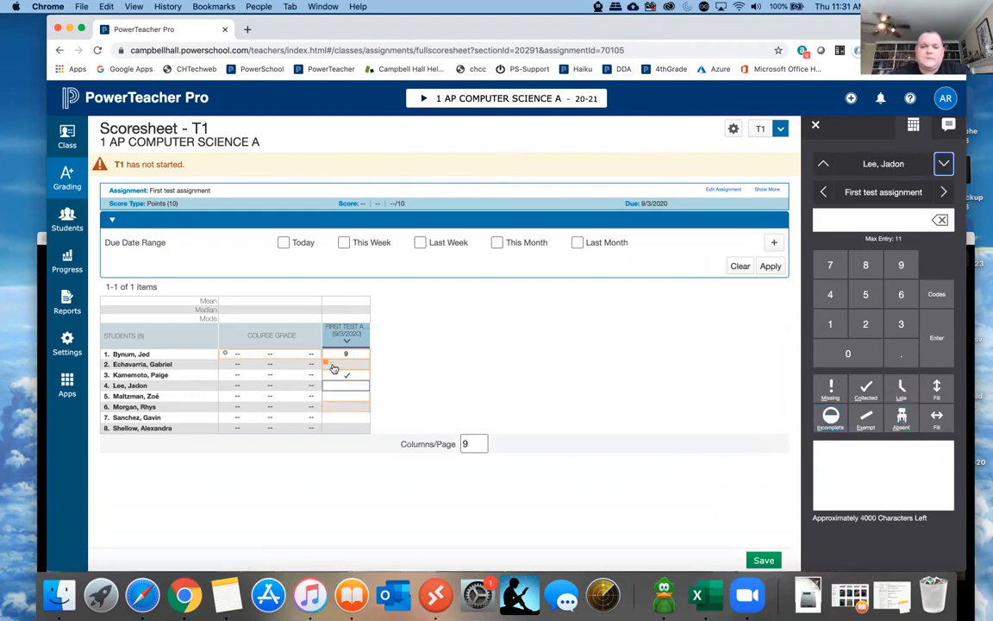
left_click(341, 364)
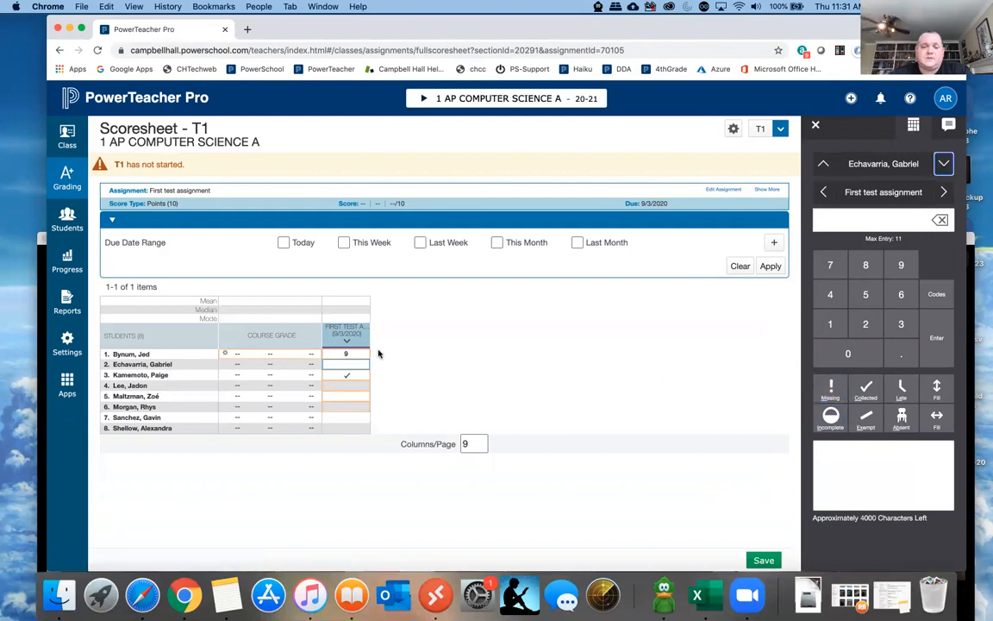
- Try the Exempt flag on the first and second students' scores and remove it again
left_click(350, 354)
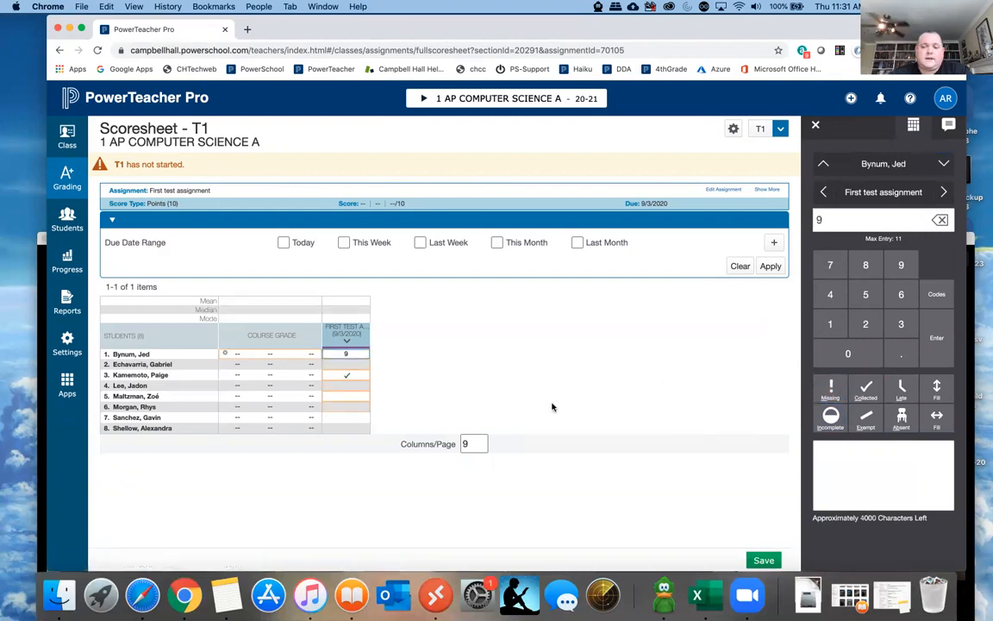
left_click(875, 420)
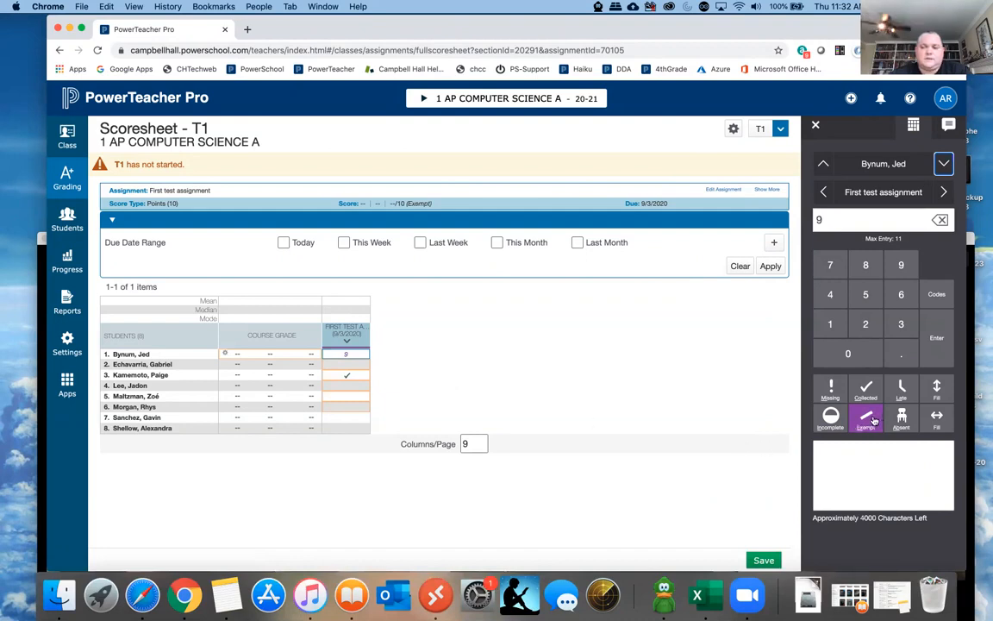
left_click(345, 366)
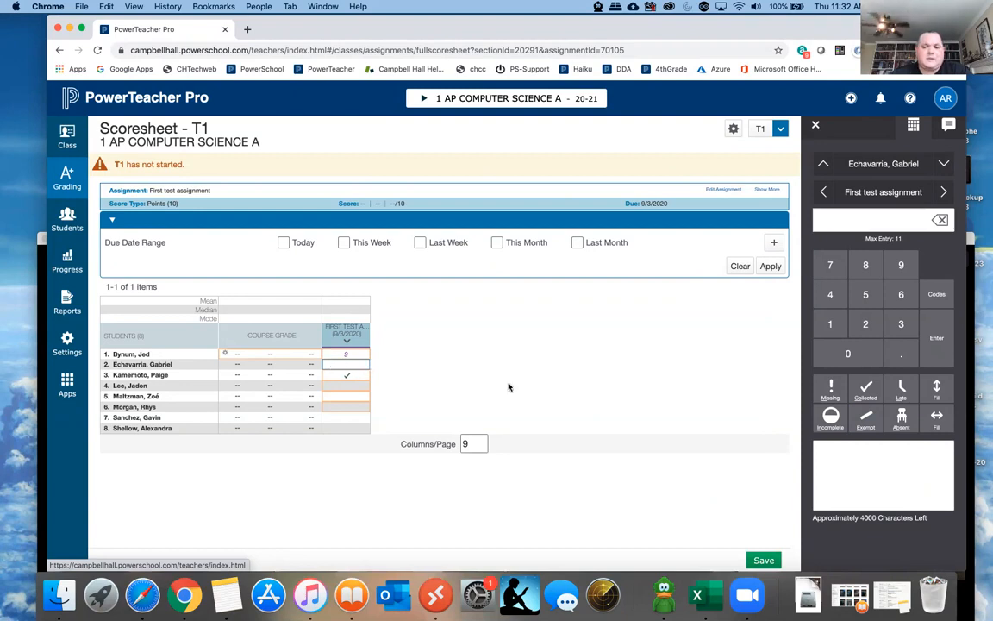
left_click(866, 420)
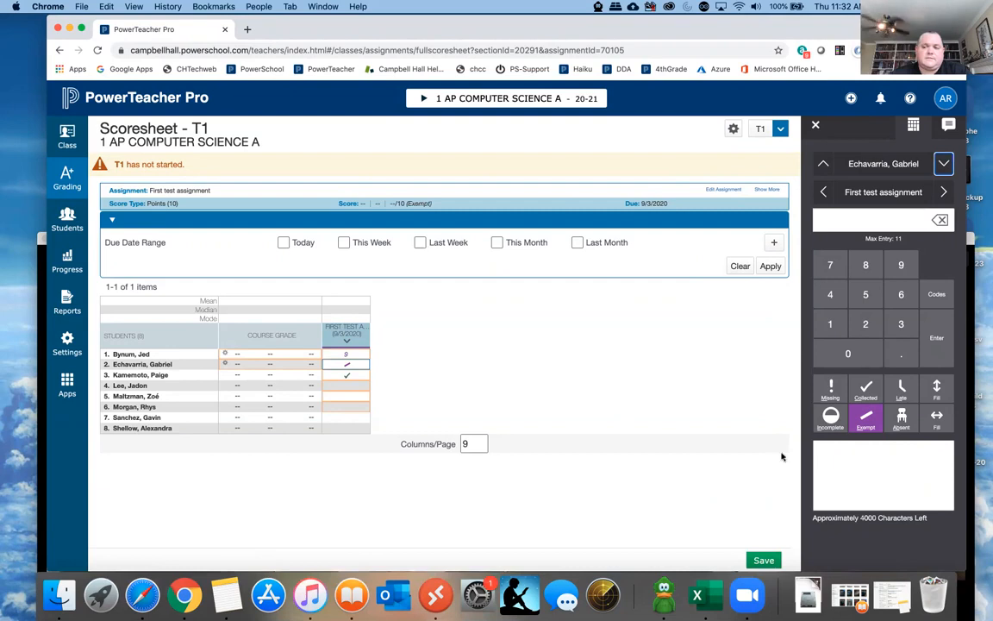
left_click(874, 426)
- Set the first student's score to 10 and fill that score down to the other students in the assignment column
left_click(342, 355)
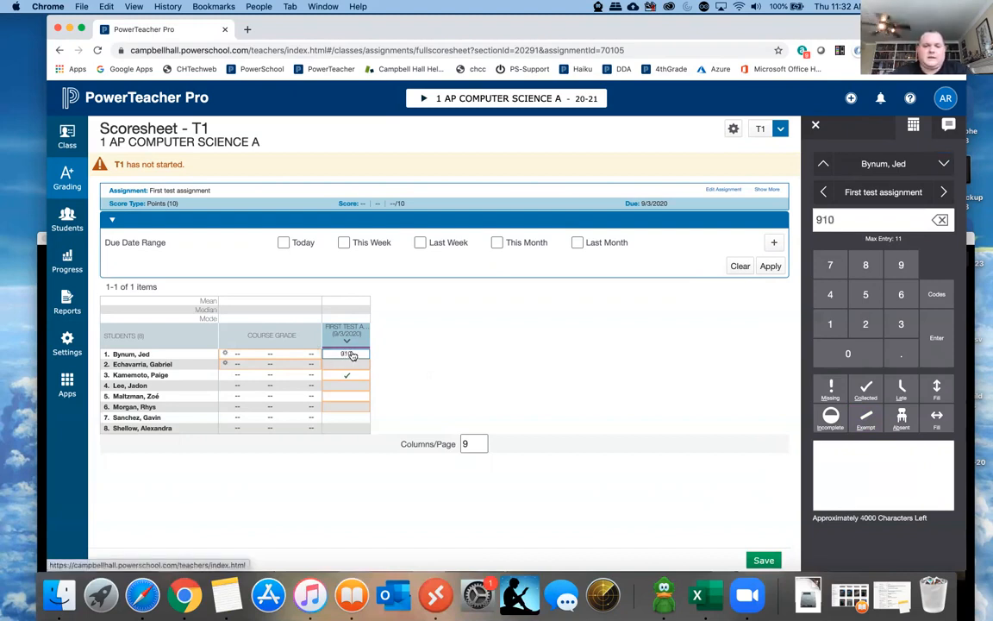
left_click(940, 222)
left_click_drag(849, 220, 812, 222)
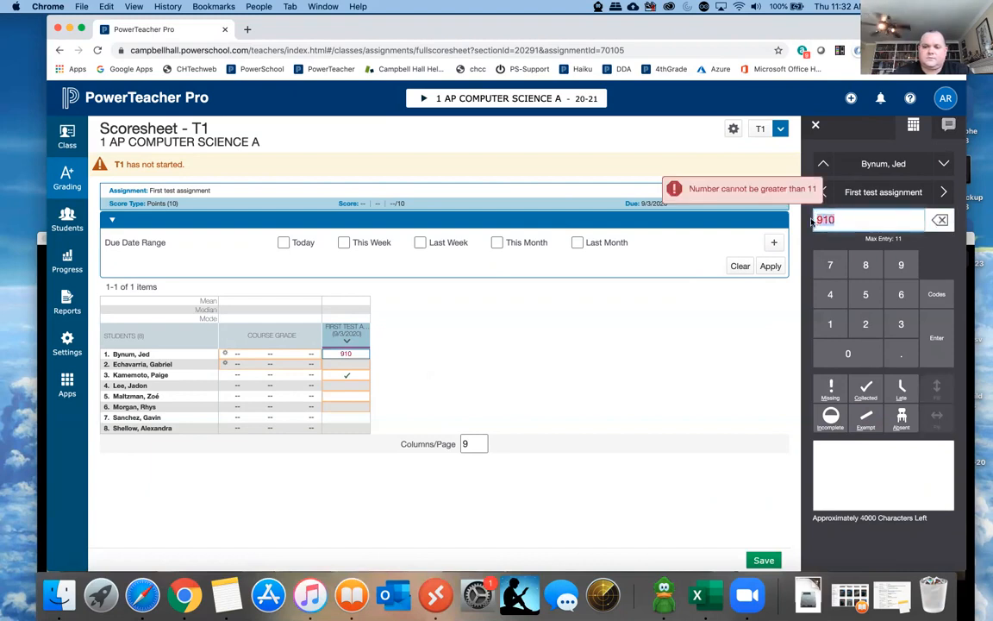
type("10")
left_click(937, 393)
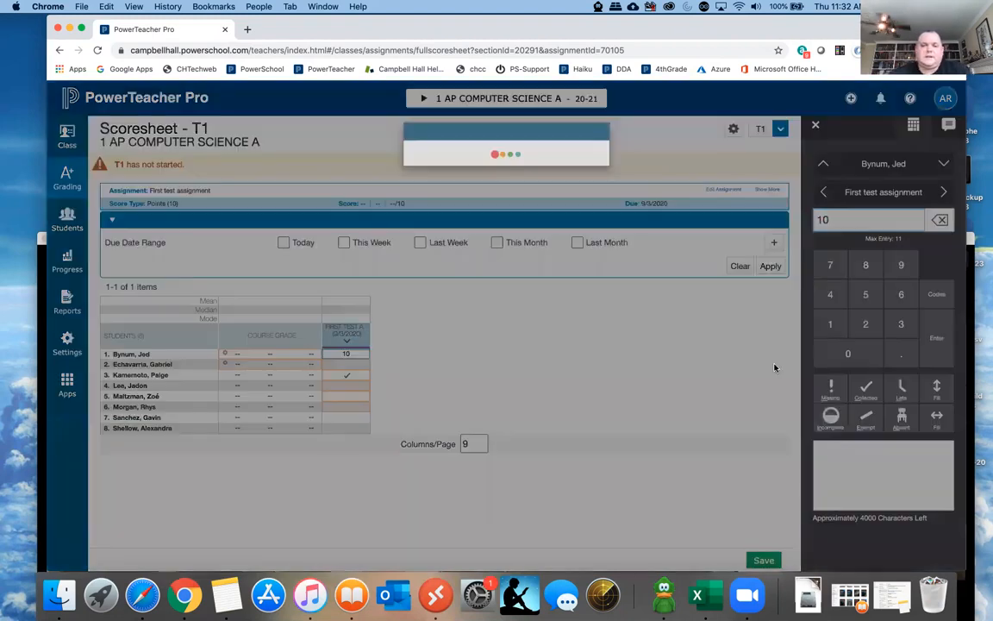
left_click(594, 193)
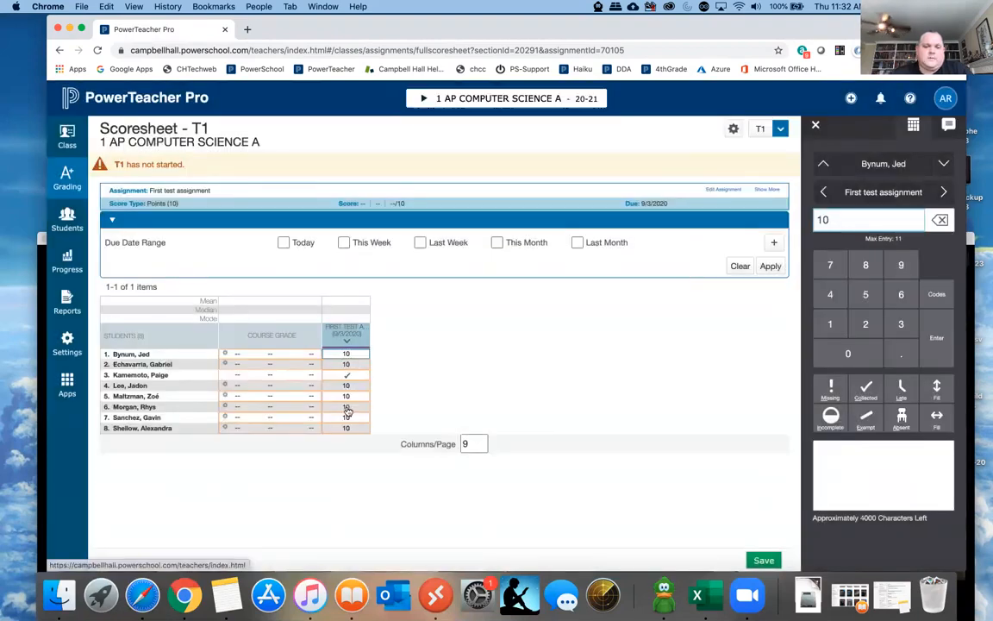
- Set the fifth student's score to 9 and repeat the downward fill from the first student's score
left_click(364, 398)
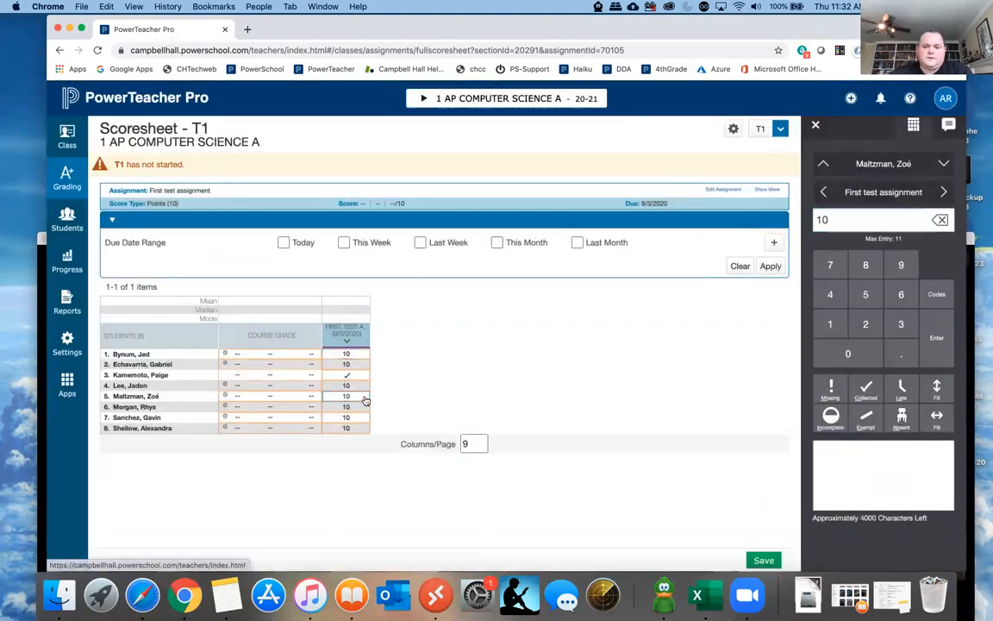
type("9")
key("Return")
left_click(347, 355)
left_click(936, 390)
left_click(593, 193)
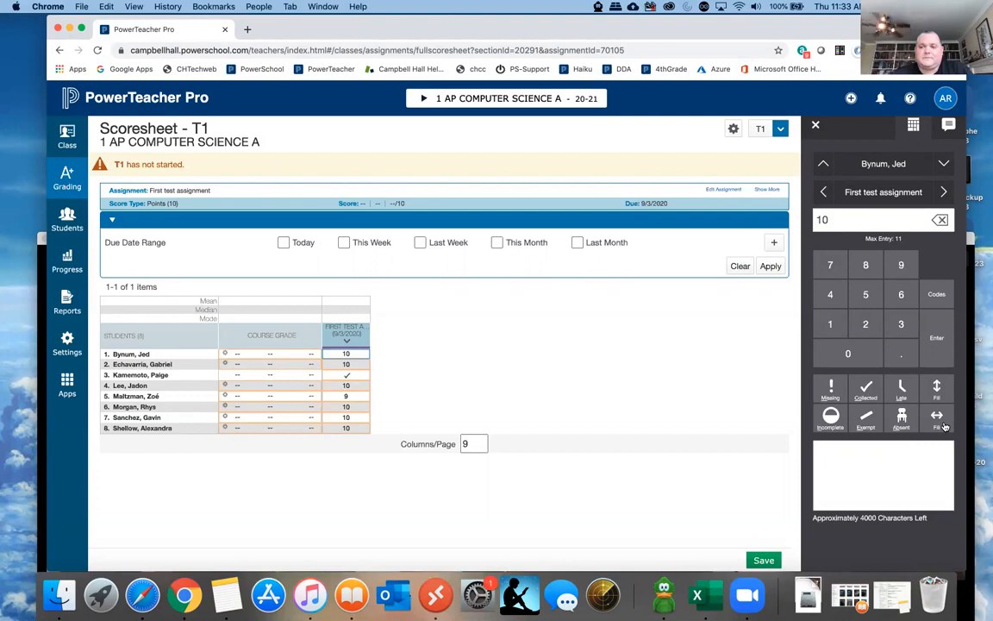
- Add the comment "Great job." to the first student's score and save the scoresheet
left_click(838, 464)
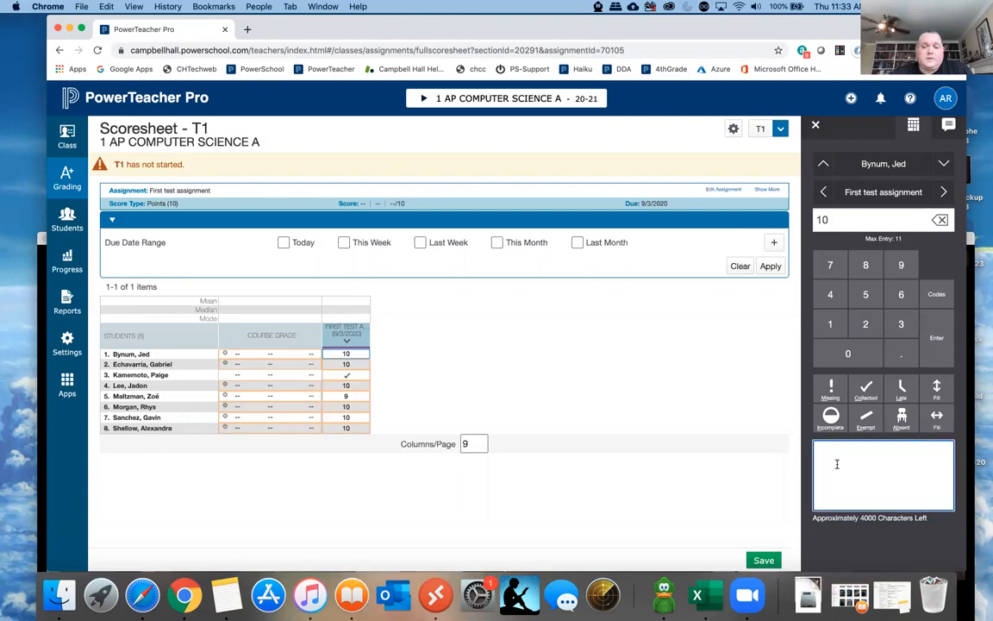
type("Great job.")
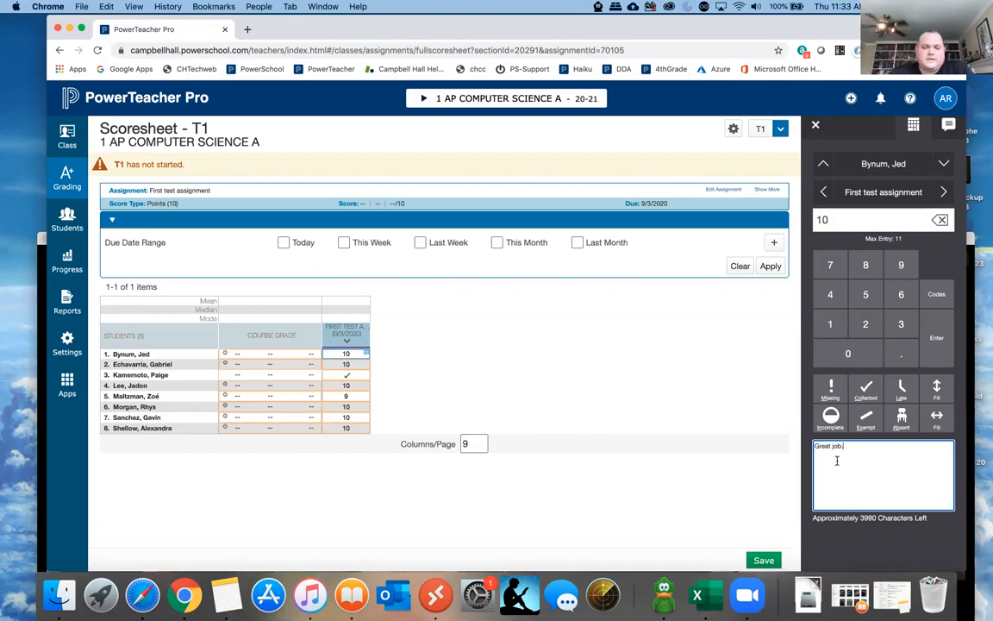
left_click(764, 561)
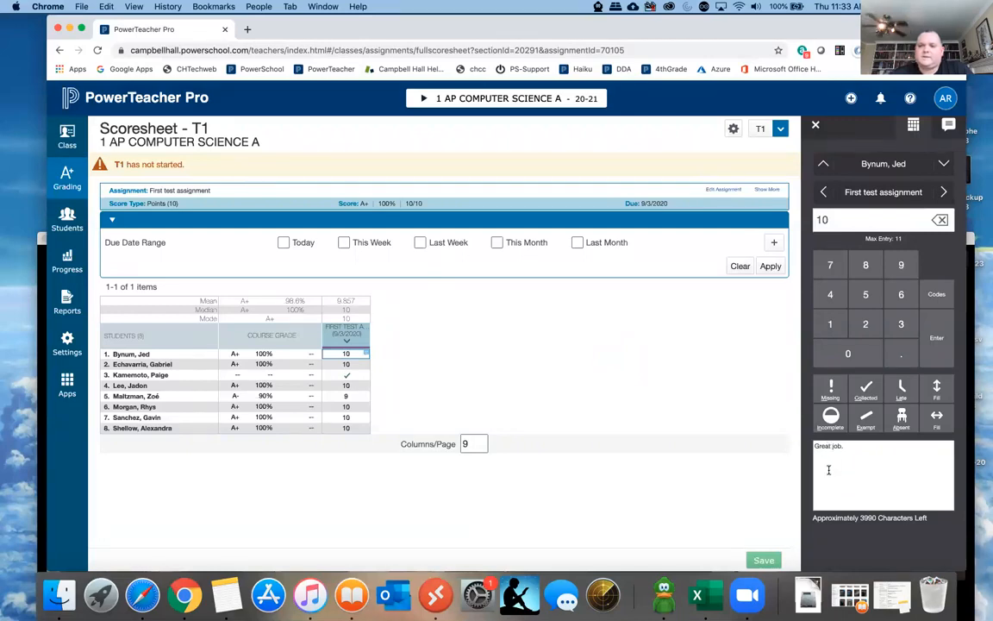
- View the first student's comment in the full comment inspector, then return to the score entry keypad
left_click(949, 126)
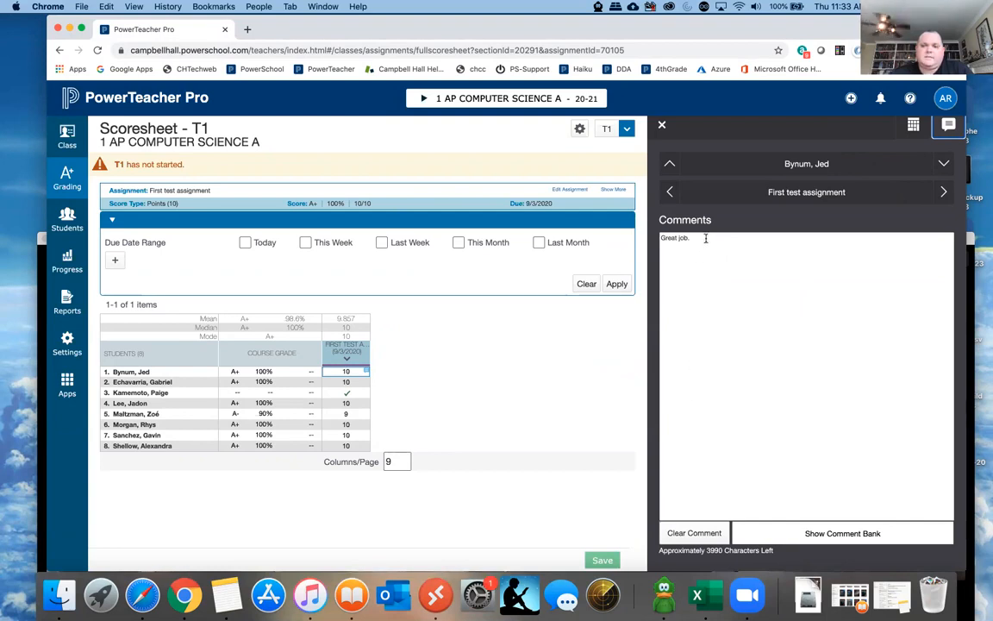
left_click(913, 126)
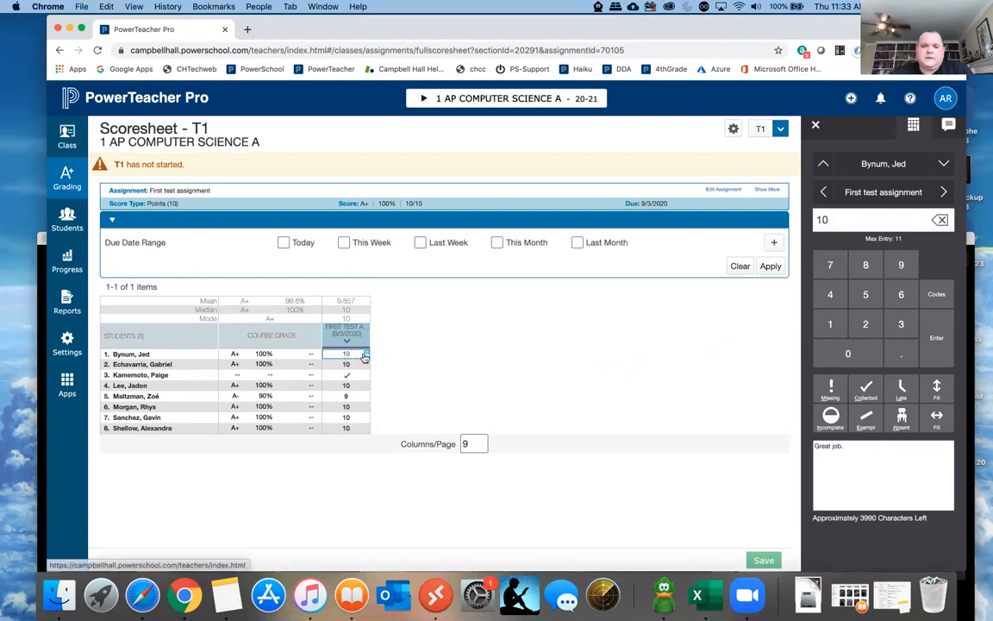
- Clear every student's score in the First test assignment column and remove the third student's Collected flag
key("Down")
key("Down")
key("Down")
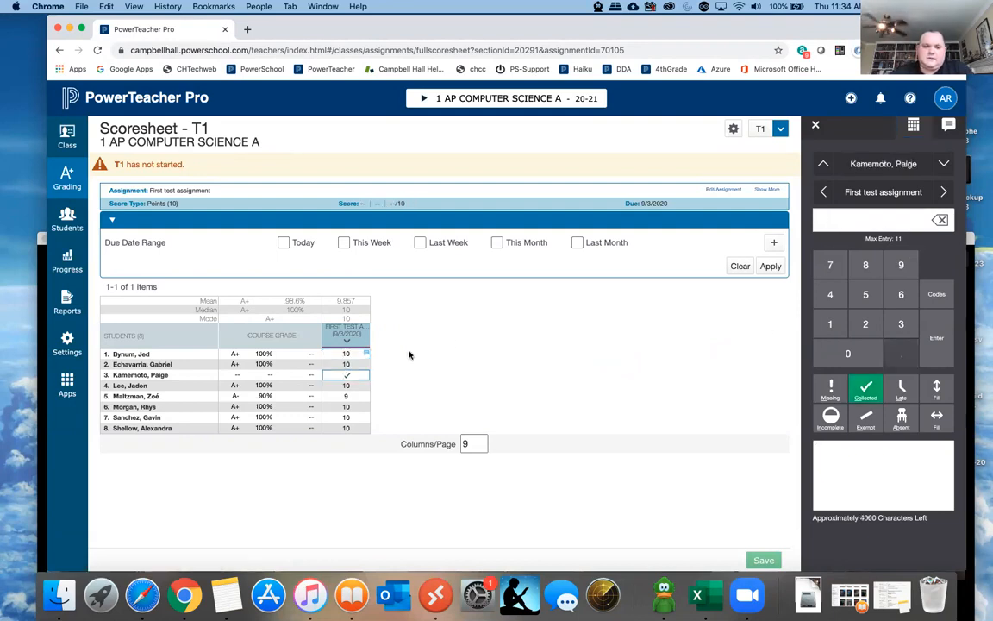
key("BackSpace")
key("Down")
key("BackSpace")
key("Down")
key("BackSpace")
key("Down")
key("BackSpace")
key("Down")
key("BackSpace")
key("Up")
key("Up")
key("Up")
key("Up")
key("Up")
key("Up")
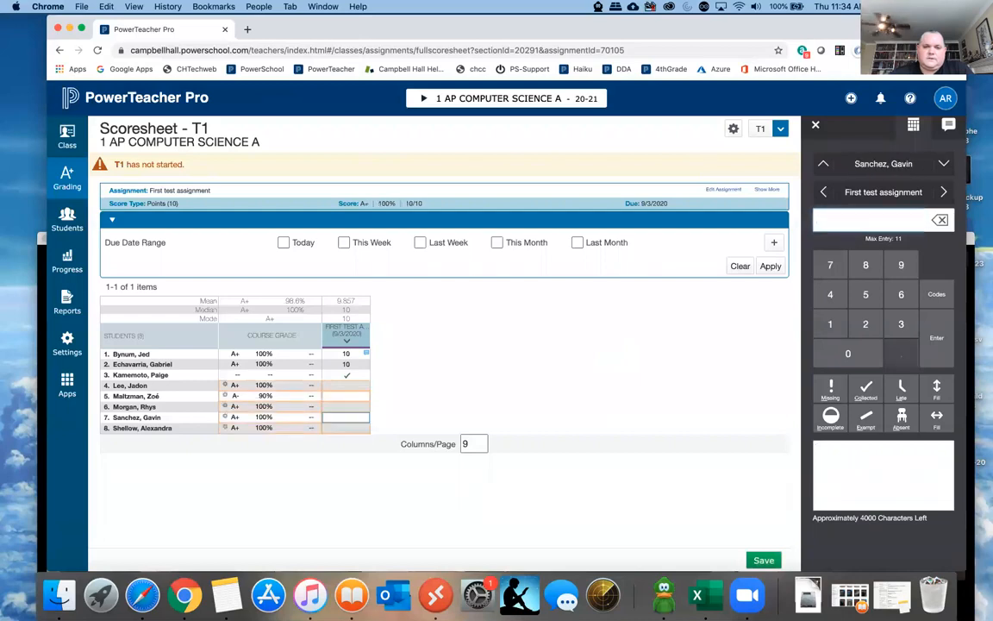
key("Up")
key("BackSpace")
key("Down")
key("BackSpace")
key("Down")
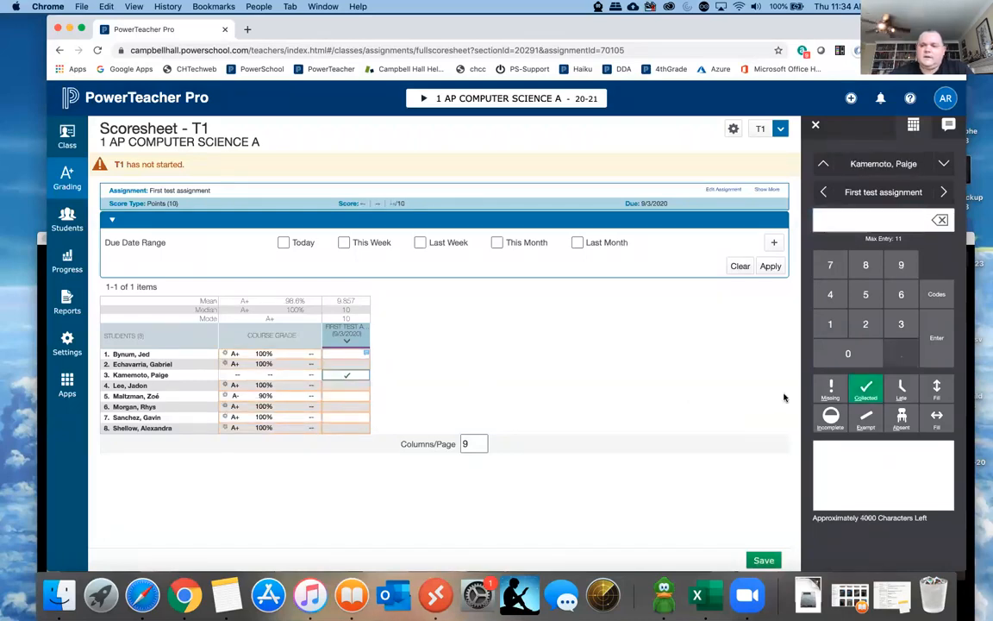
left_click(865, 393)
- Delete the comment "Great job." from the first student's score and save the scoresheet
left_click(355, 355)
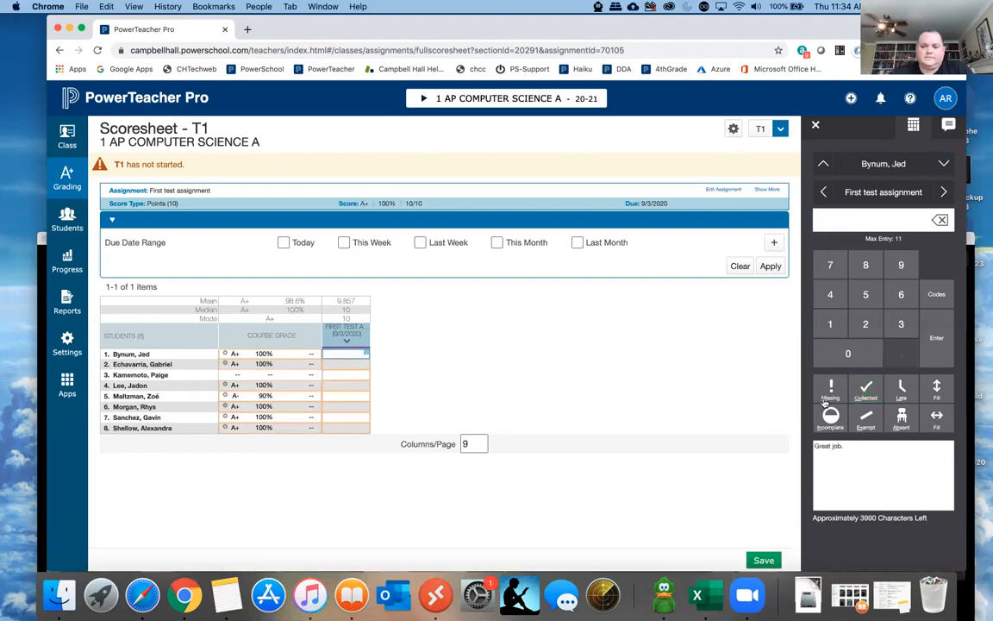
left_click_drag(845, 446, 737, 401)
key("BackSpace")
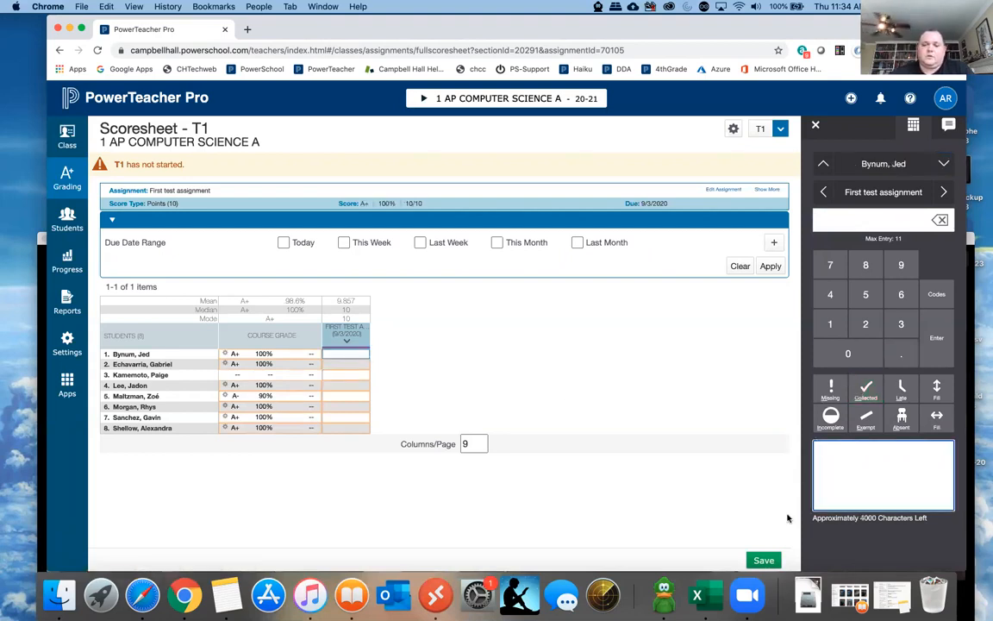
left_click(764, 560)
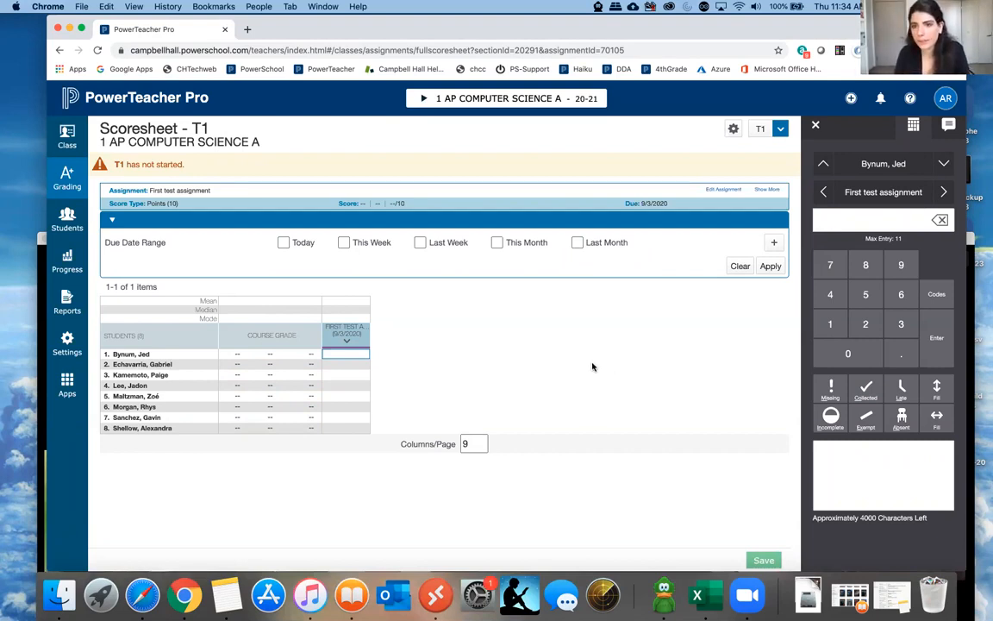
left_click(756, 6)
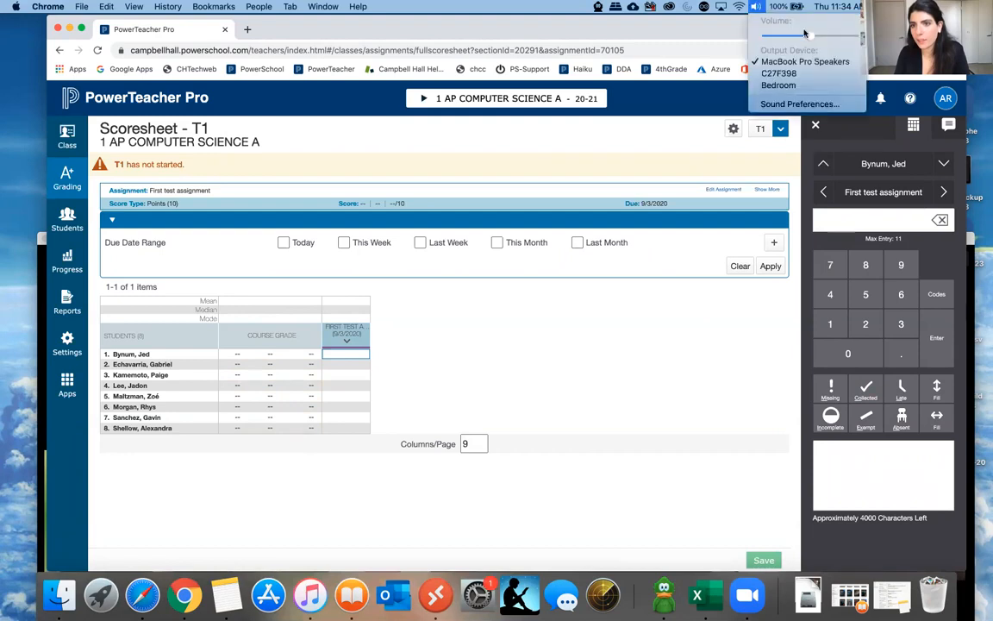
left_click(680, 28)
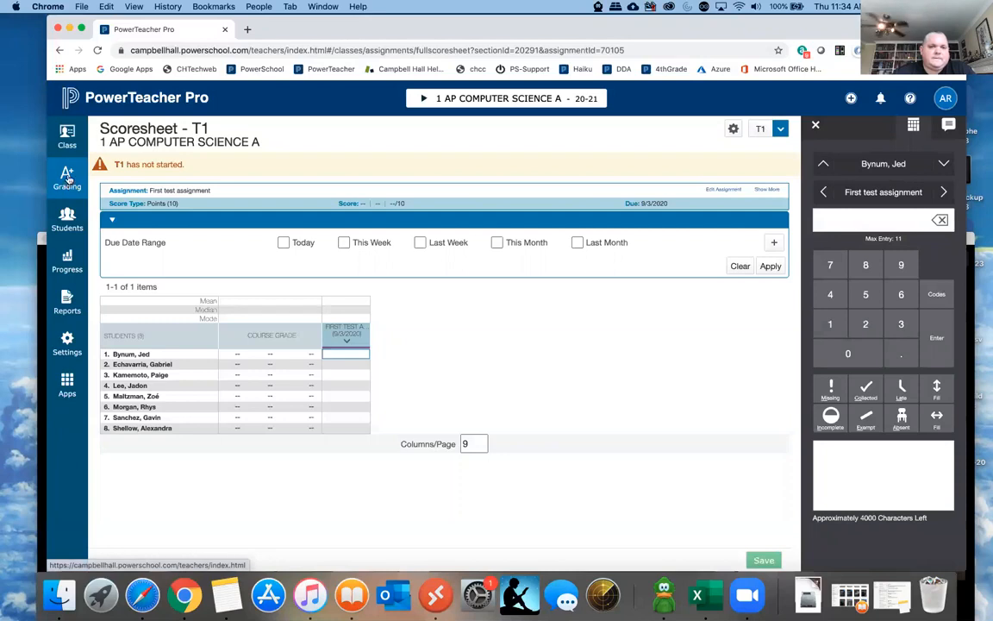
- Open PowerSchool Learning in a new browser tab and sign in with the teacher's Google account
left_click(247, 30)
left_click(582, 70)
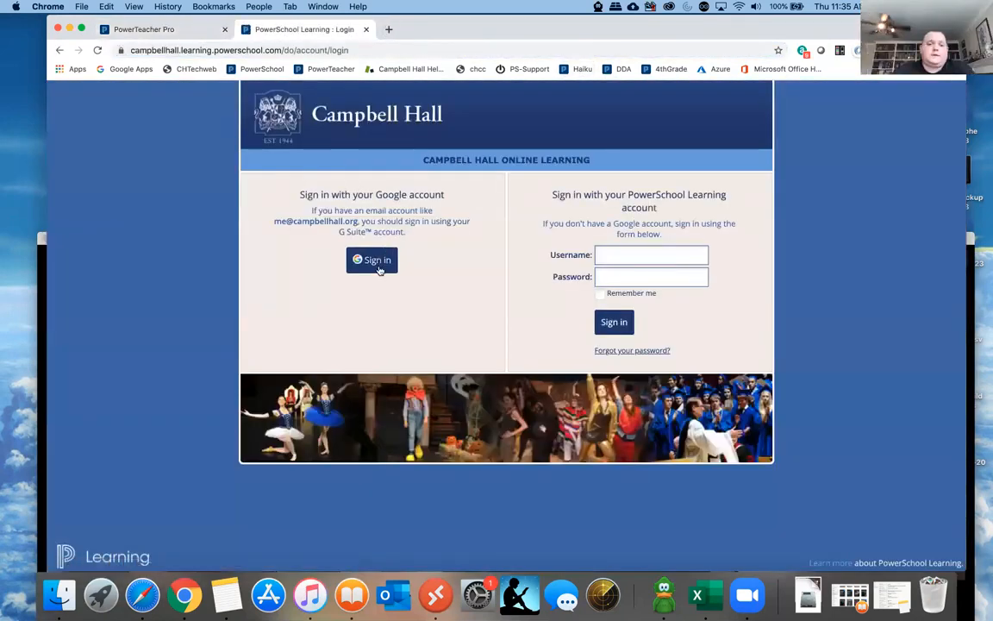
left_click(371, 260)
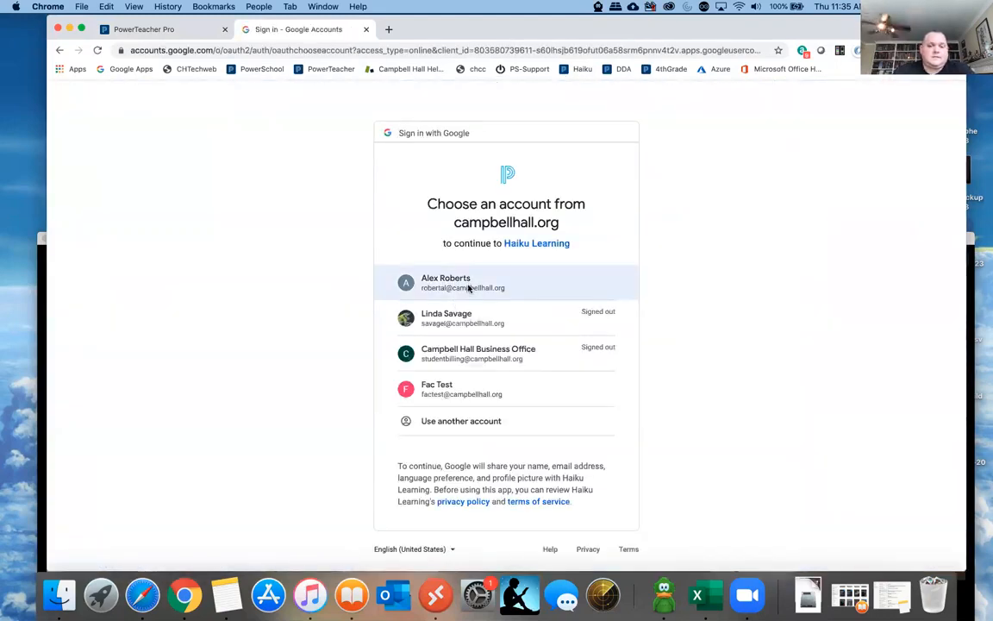
left_click(468, 288)
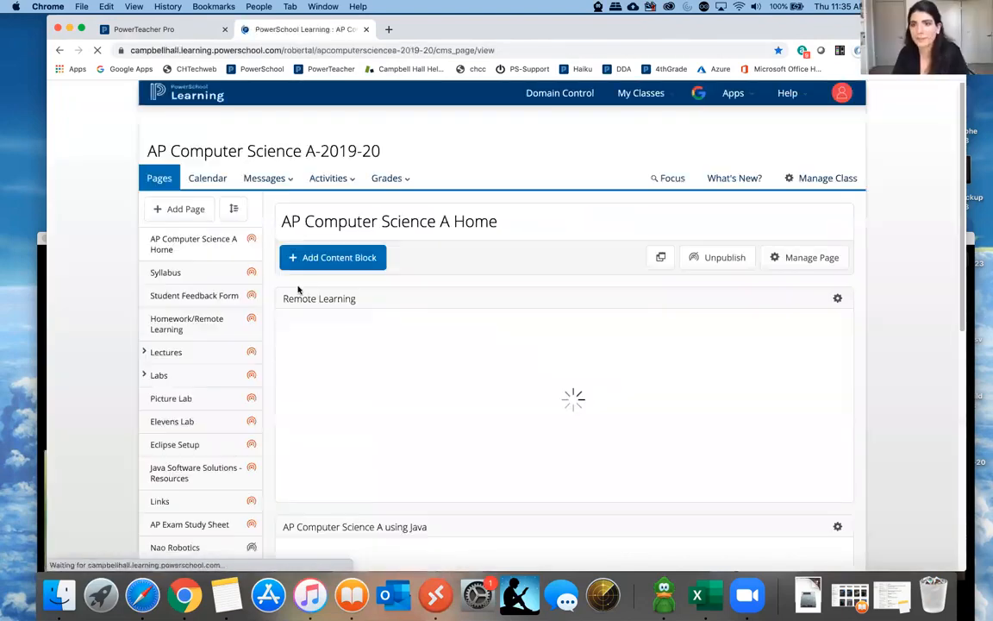
left_click(330, 178)
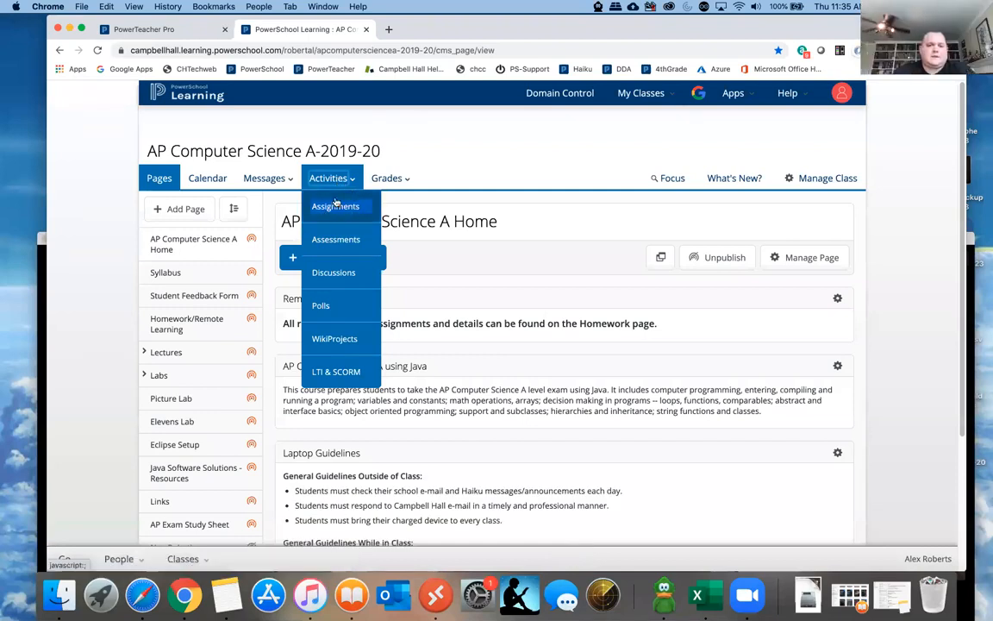
left_click(337, 206)
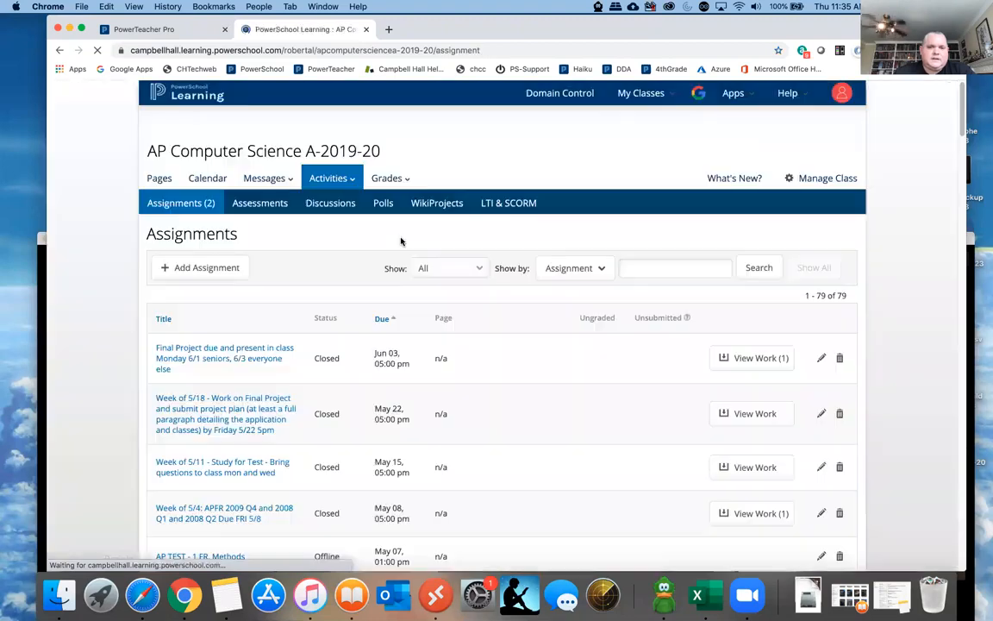
left_click(203, 270)
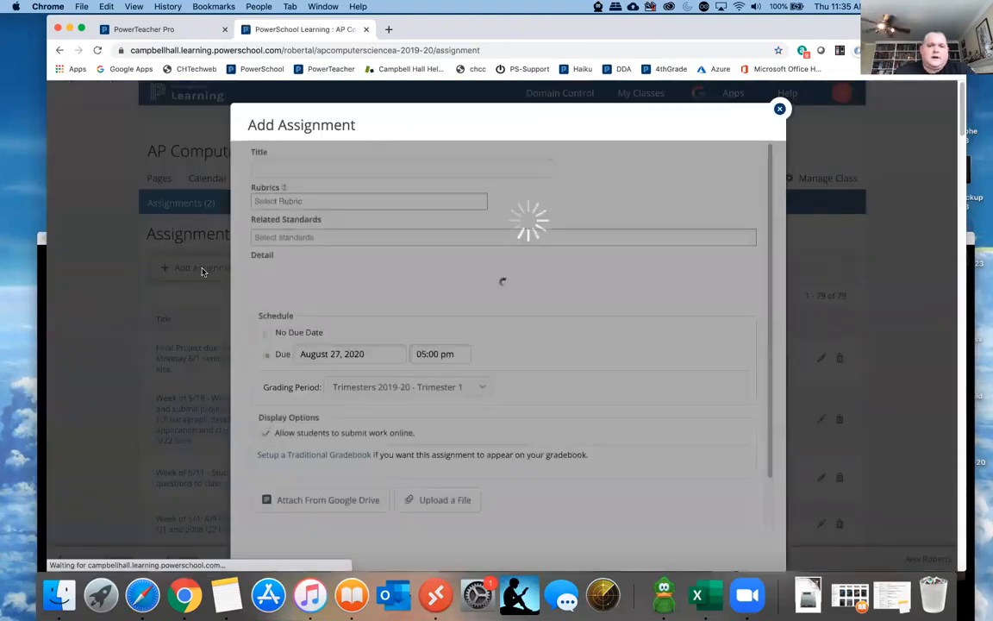
left_click(315, 168)
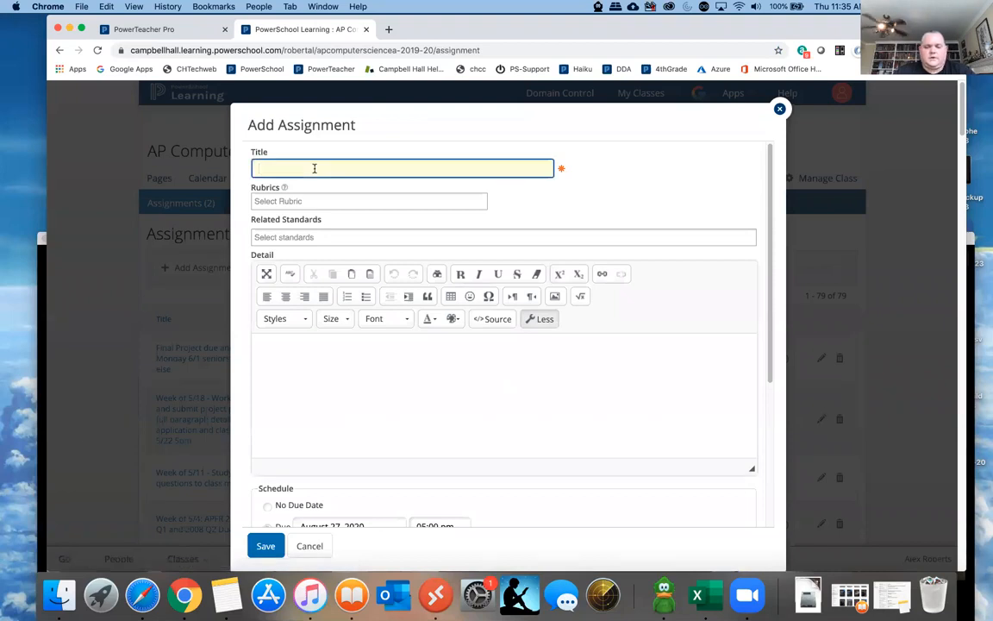
type("First work")
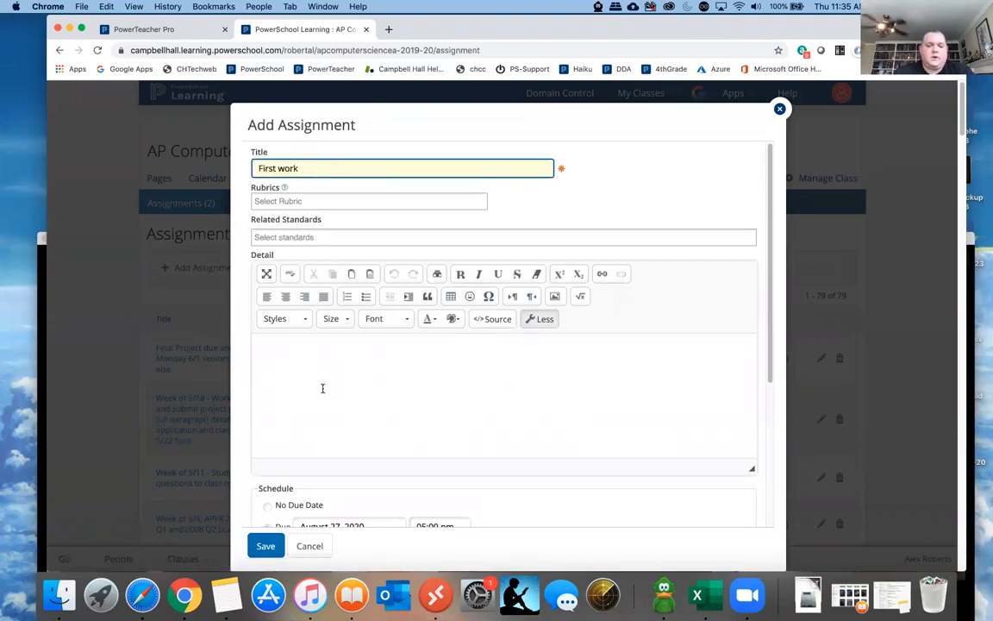
left_click(304, 387)
type("Do these things")
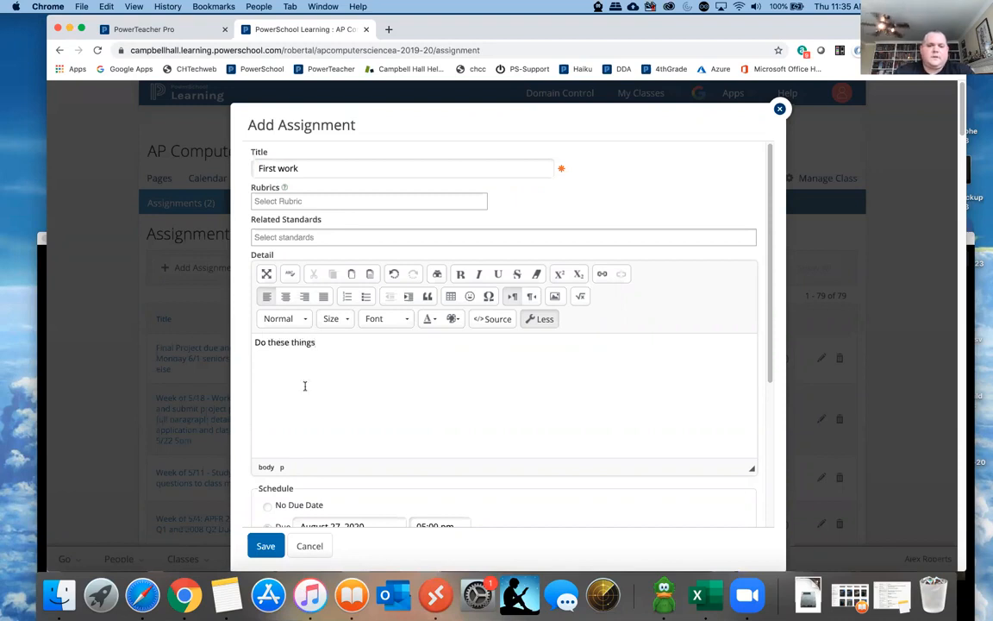
scroll(306, 380, "down", 5)
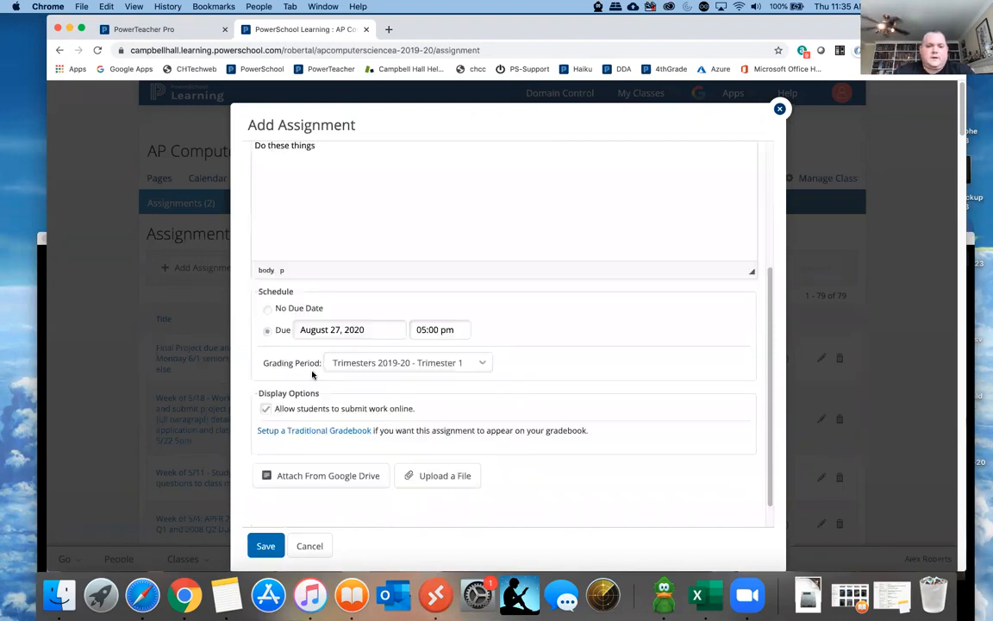
left_click(313, 330)
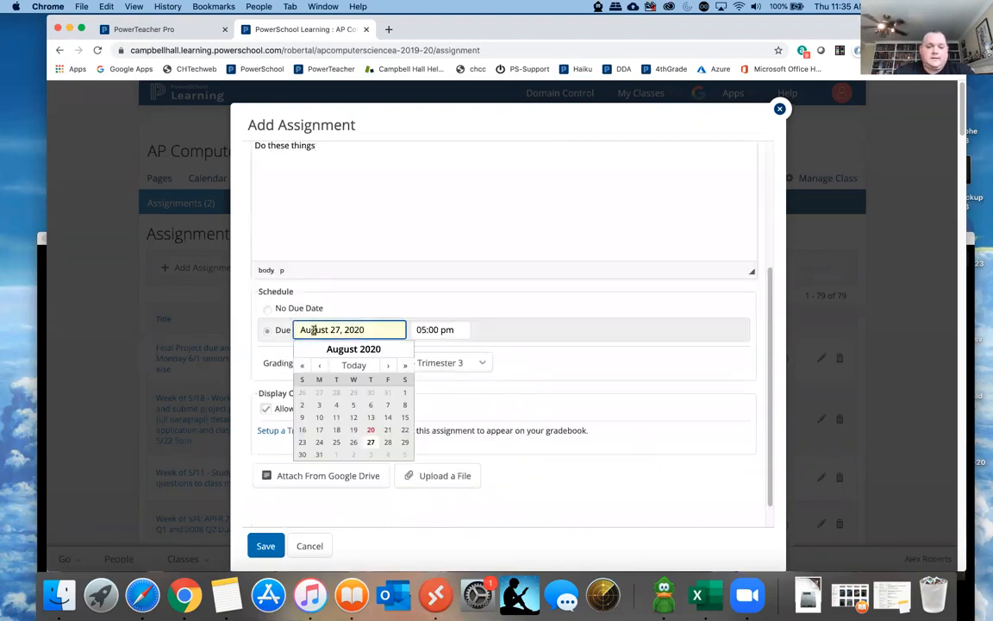
left_click(388, 441)
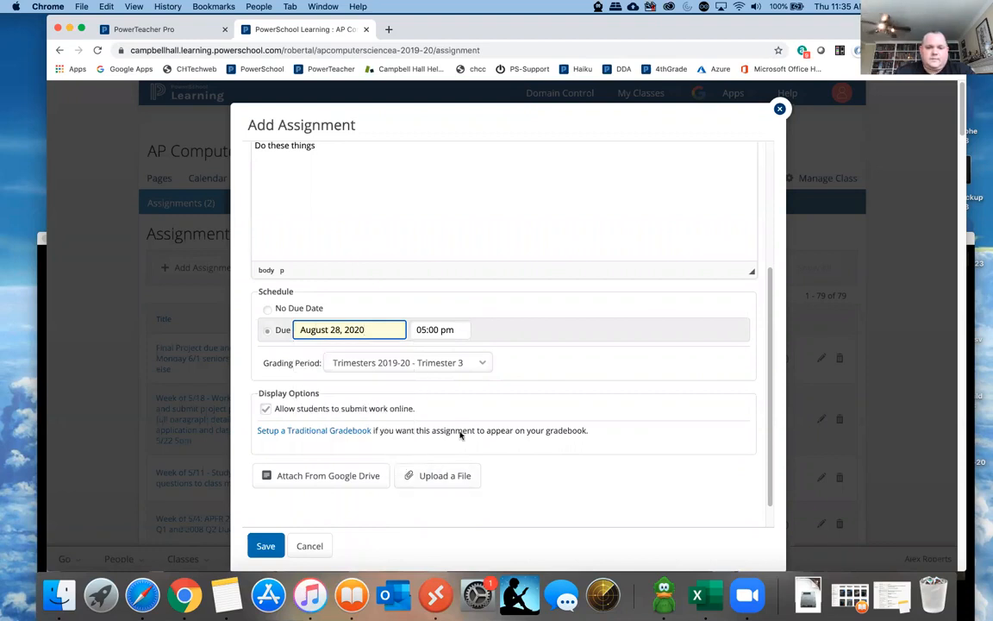
left_click(458, 366)
left_click(414, 334)
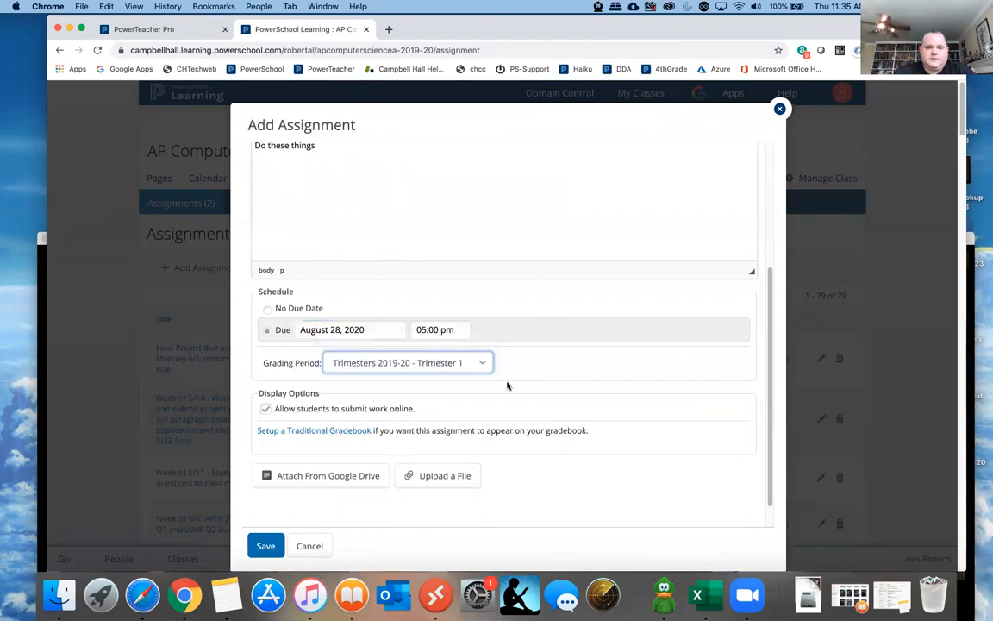
scroll(556, 387, "up", 5)
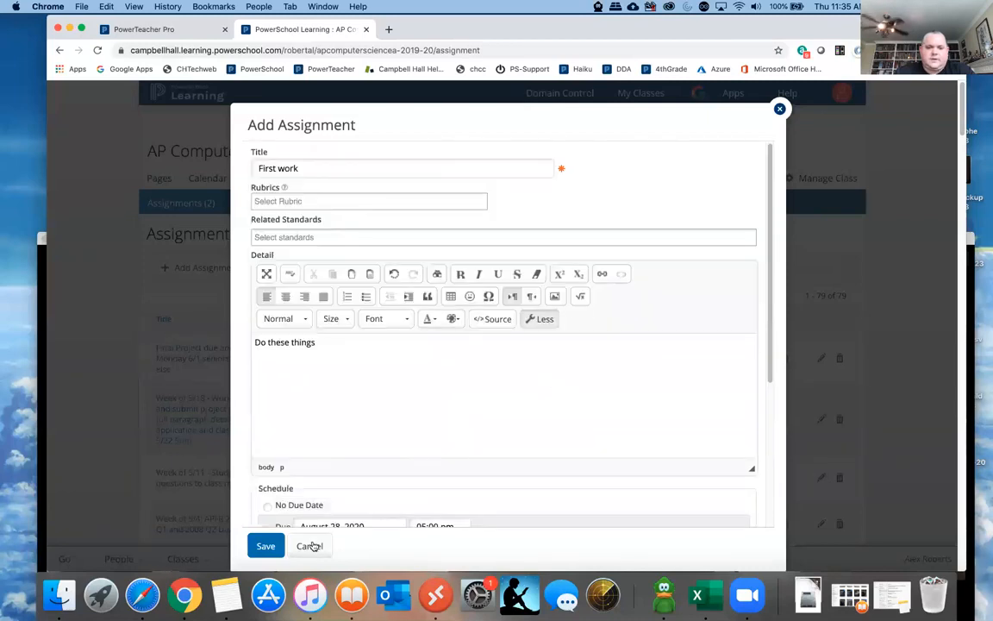
scroll(355, 488, "down", 5)
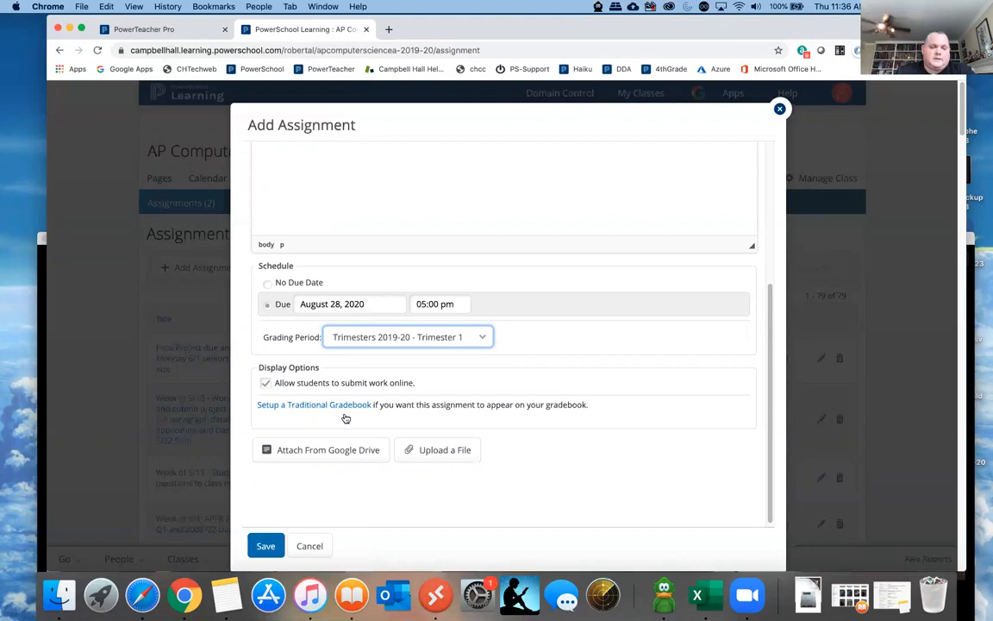
left_click(310, 546)
- Make the inactive class AP Computer Science A-2020-21 active forever
left_click(641, 93)
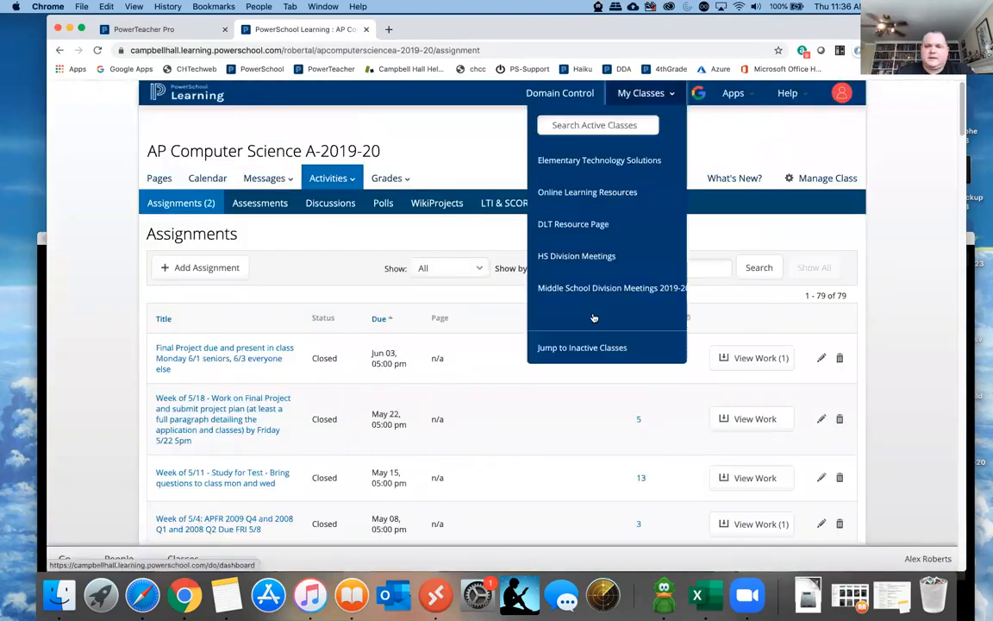
left_click(593, 318)
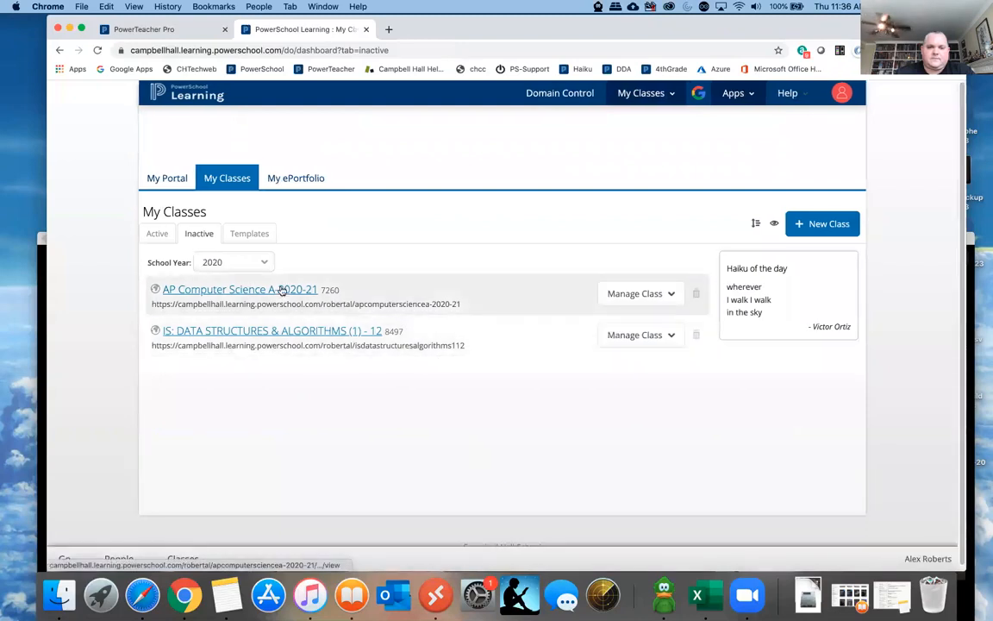
left_click(670, 293)
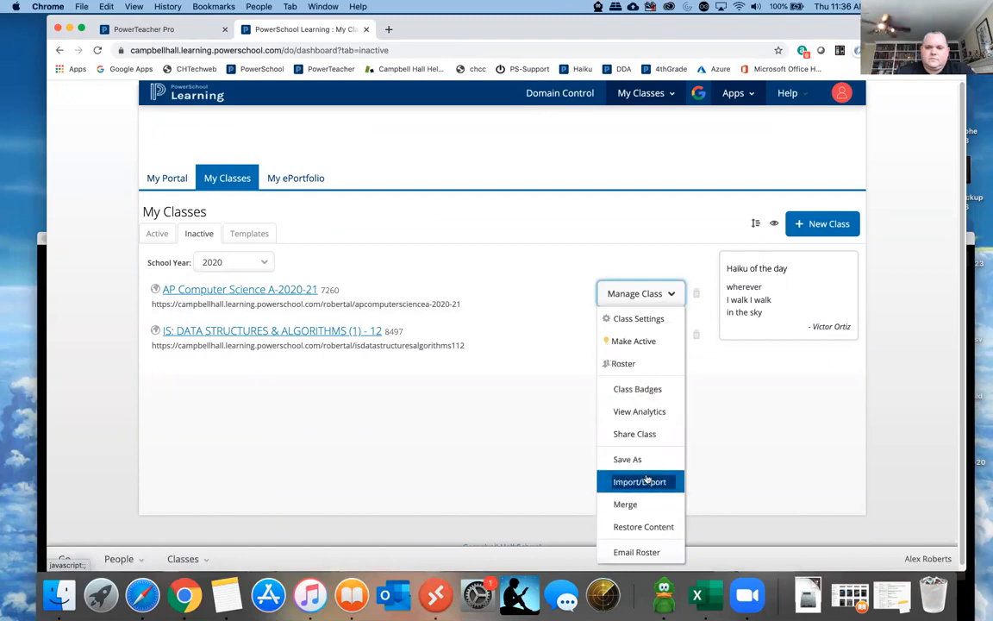
left_click(642, 341)
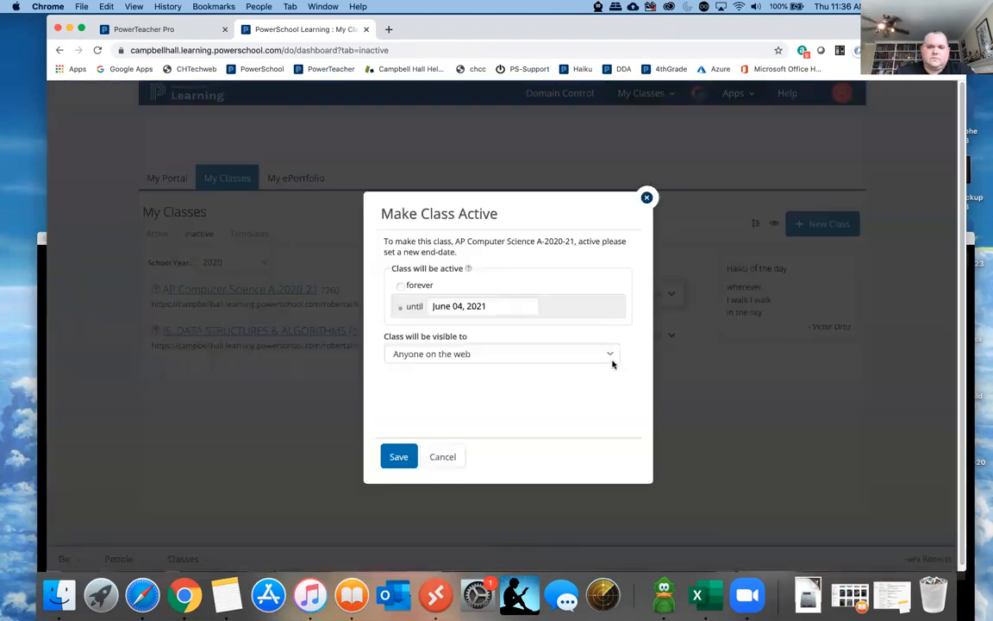
left_click(400, 285)
left_click(398, 456)
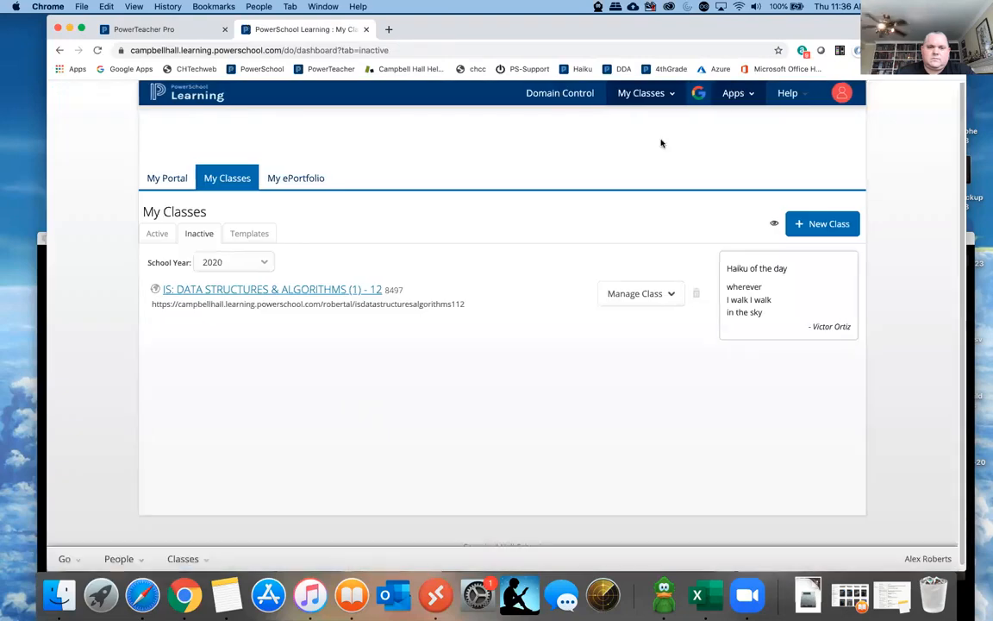
- Open the assignments list of the AP Computer Science A-2020-21 class
left_click(639, 93)
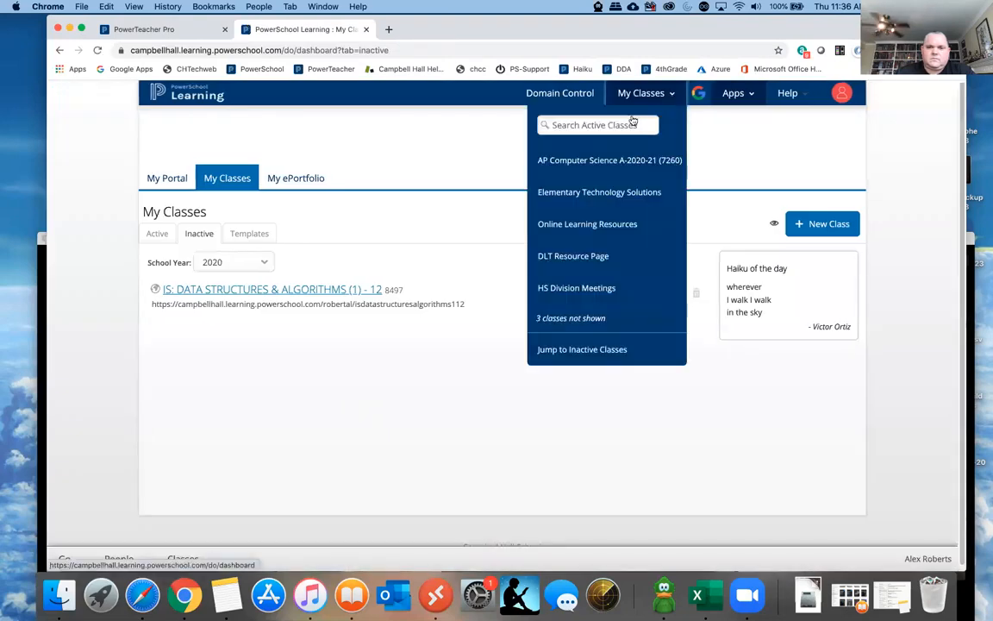
left_click(606, 162)
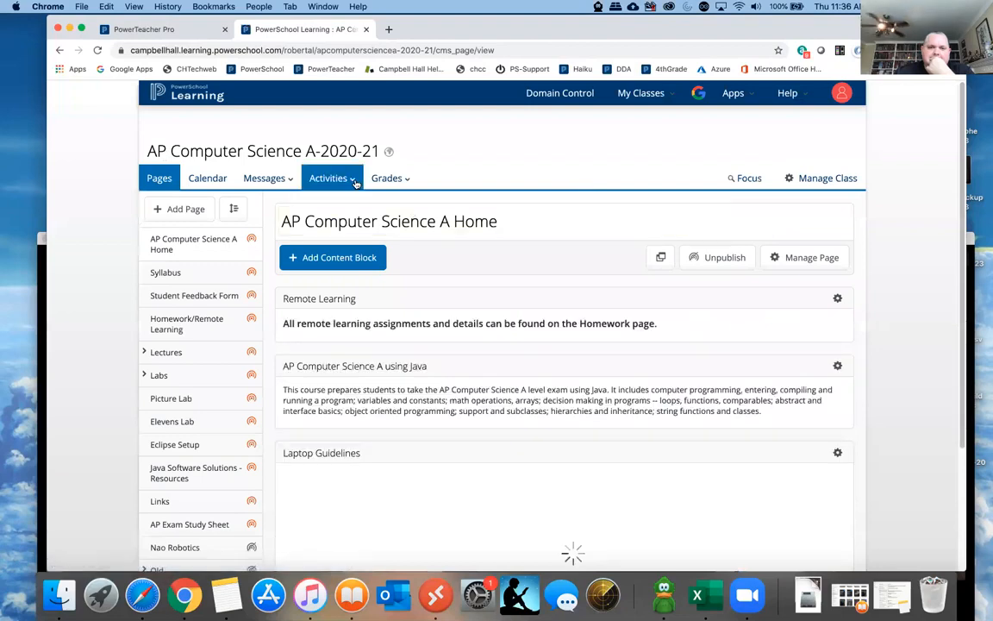
left_click(328, 178)
left_click(335, 211)
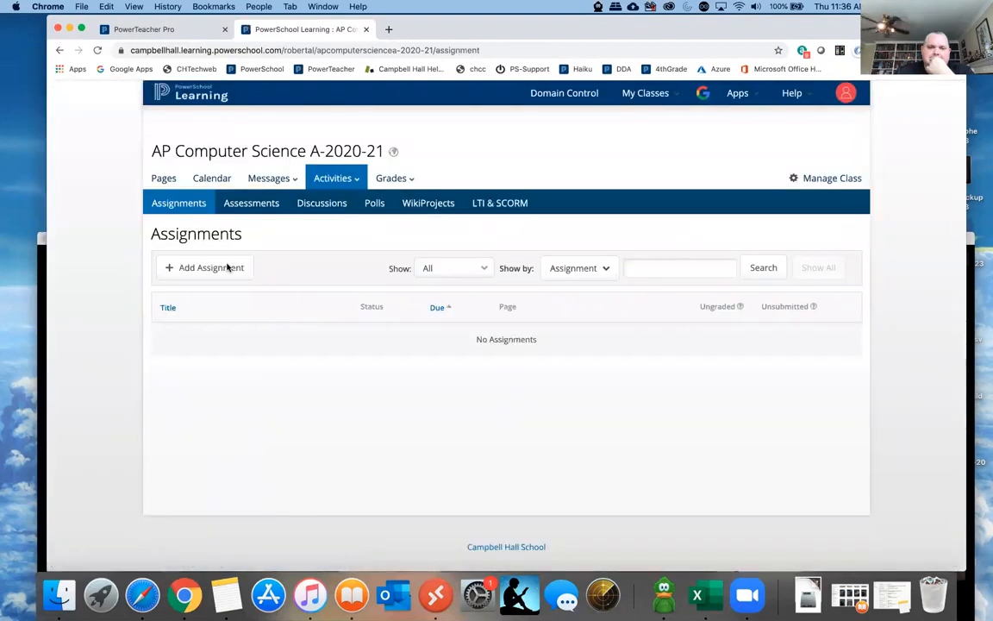
- Start a new assignment titled "Test assignment" with a due date of August 28, 2020
left_click(229, 267)
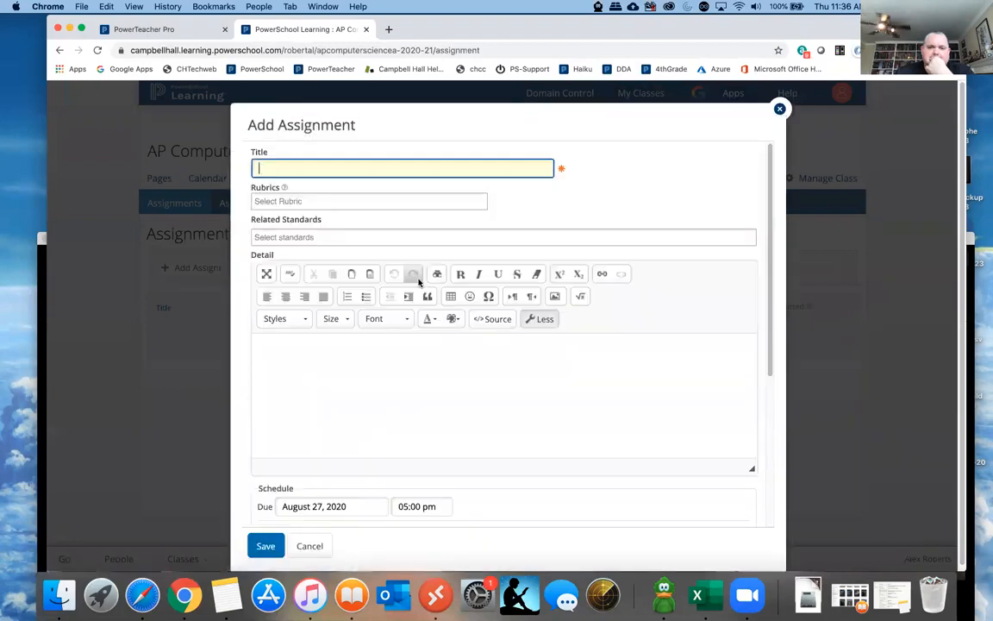
scroll(416, 282, "down", 5)
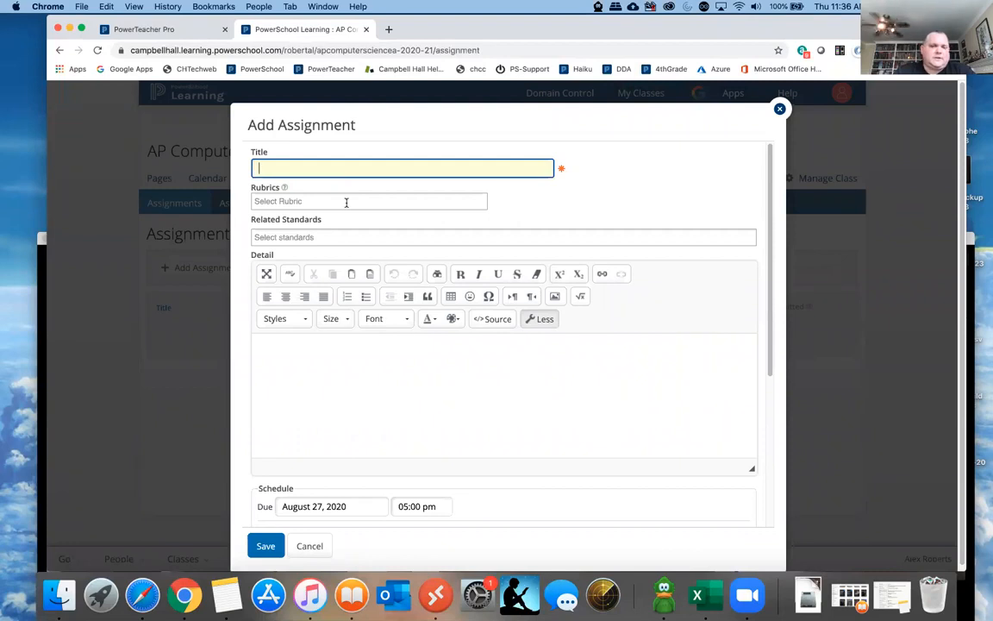
type("Test assignment")
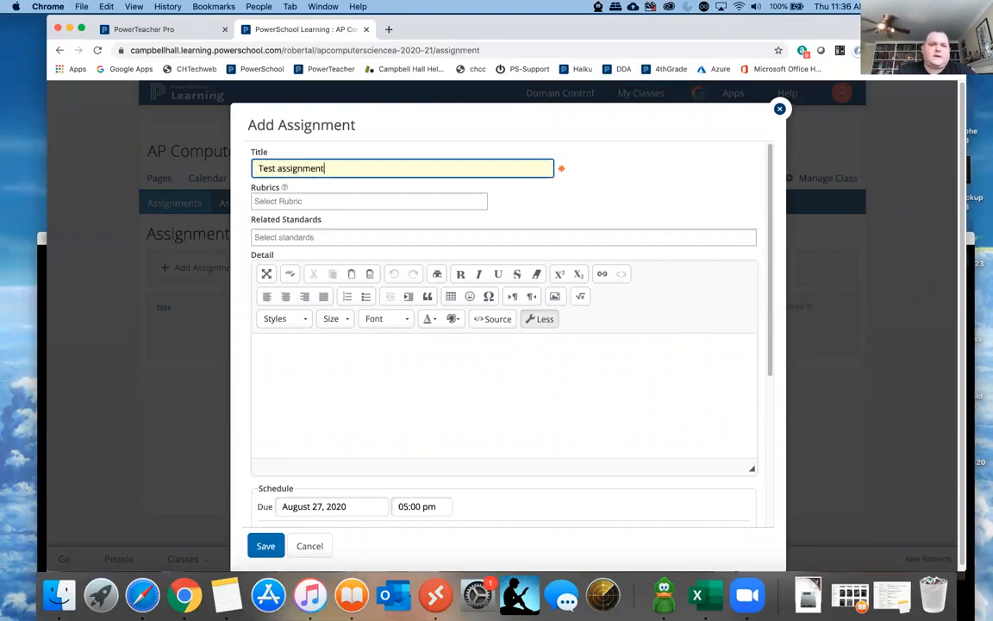
left_click(361, 343)
scroll(354, 371, "down", 5)
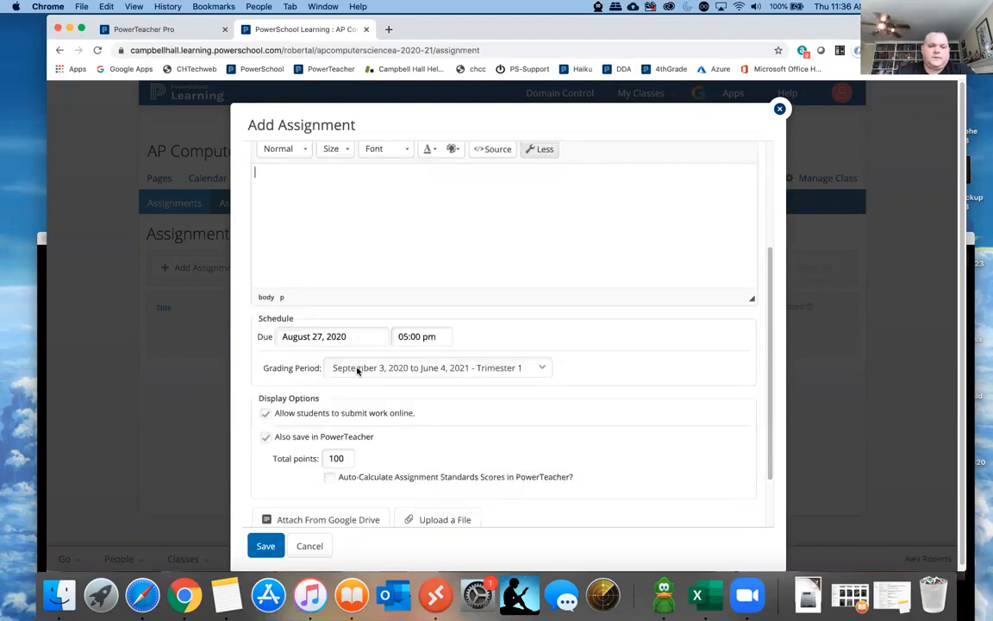
left_click(313, 337)
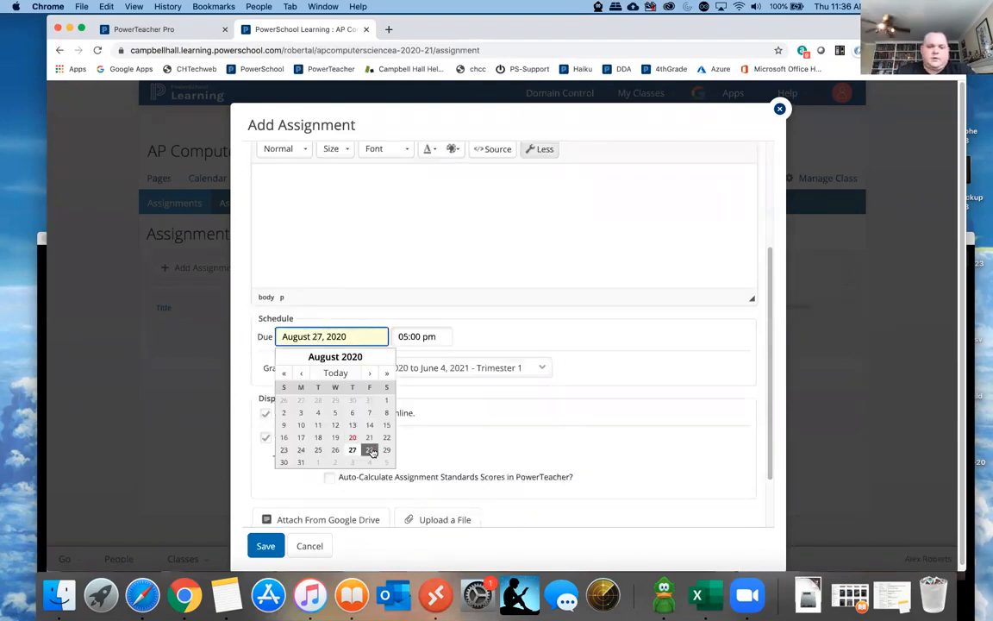
left_click(368, 450)
scroll(395, 395, "down", 3)
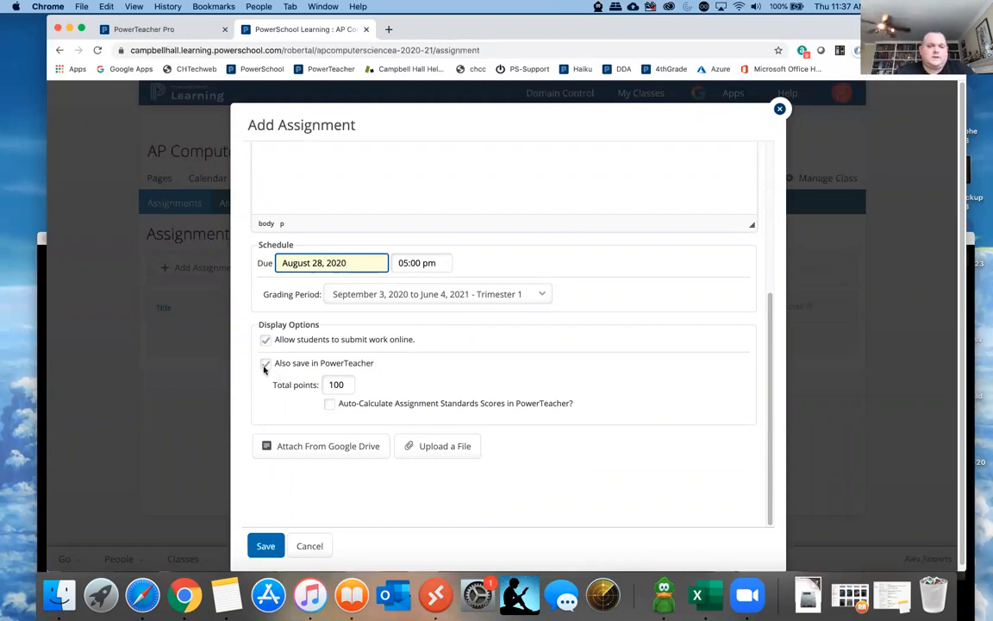
- Switch the assignment's option to also save in PowerTeacher off and on again, and select its title text
left_click(265, 364)
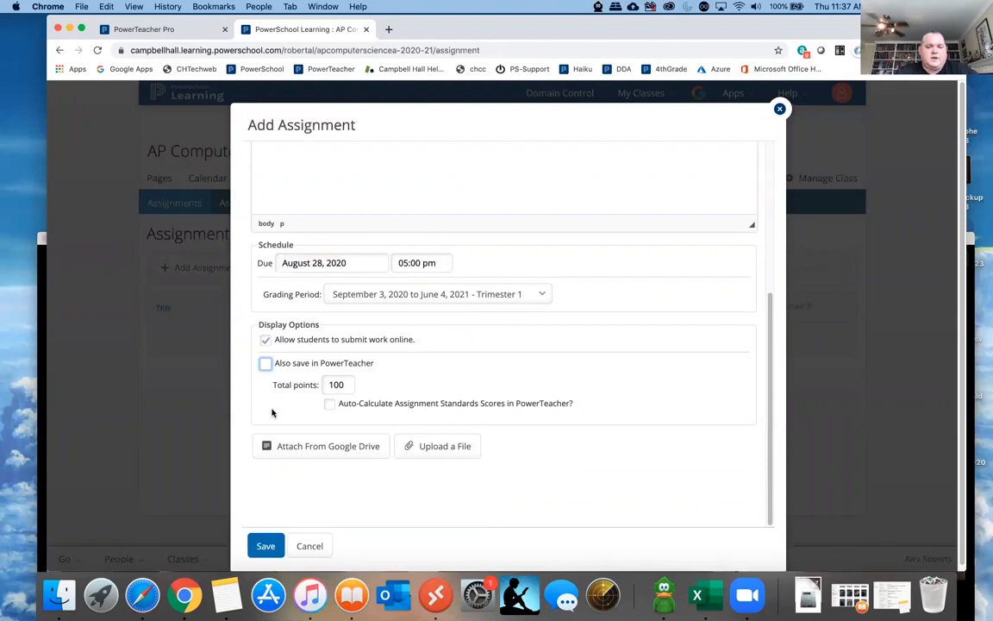
left_click(266, 364)
scroll(377, 410, "up", 5)
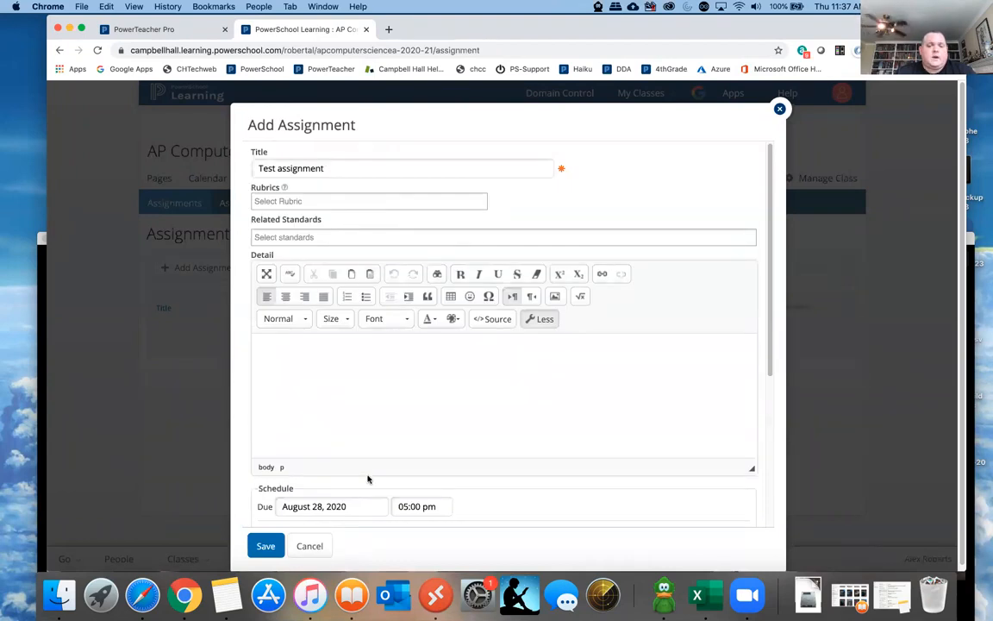
left_click(339, 168)
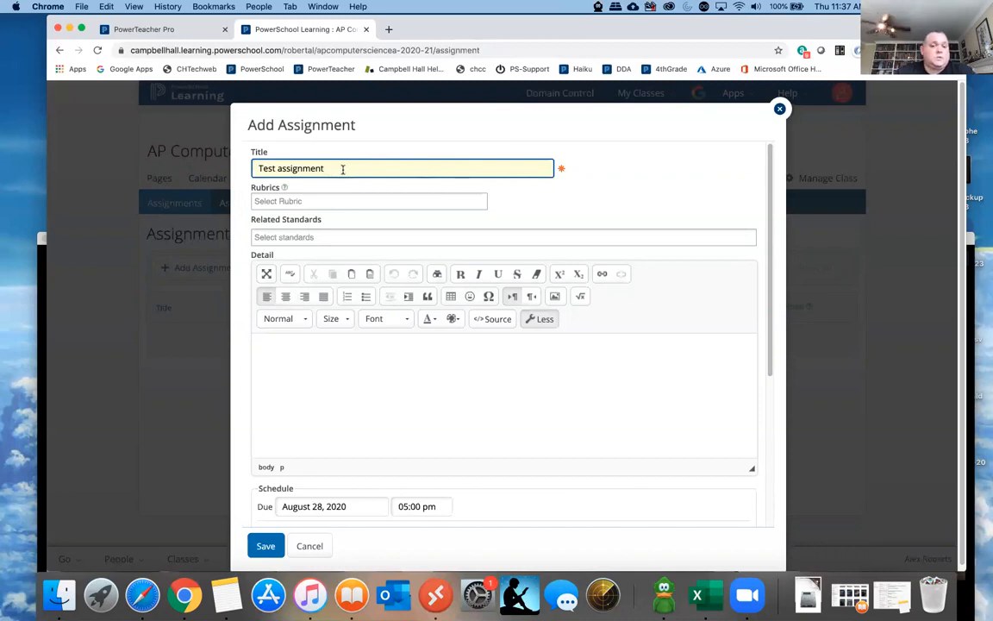
left_click_drag(342, 170, 255, 169)
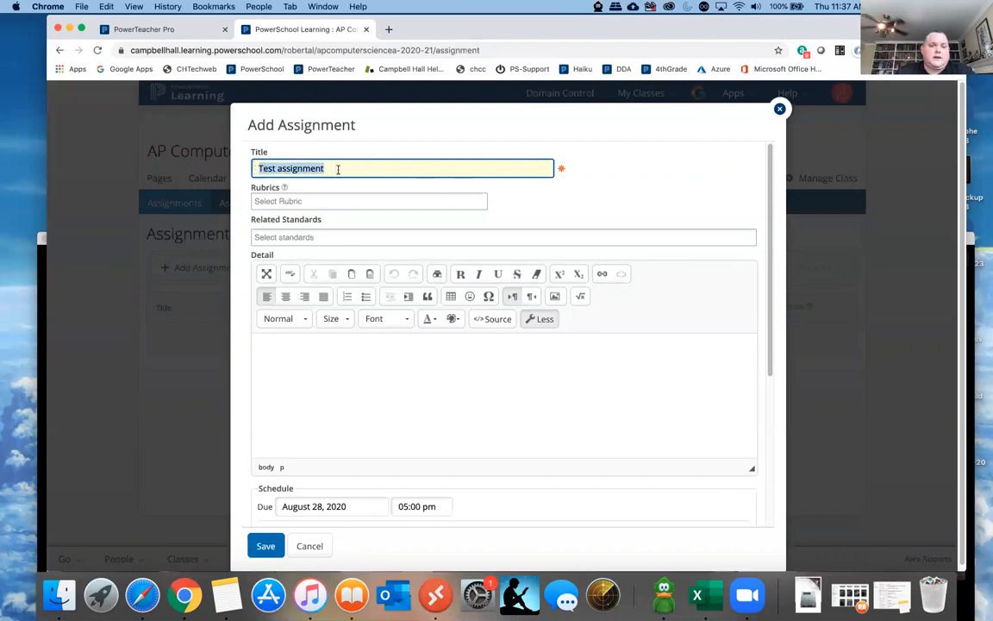
- Set the new assignment's total points to 10
scroll(338, 187, "down", 5)
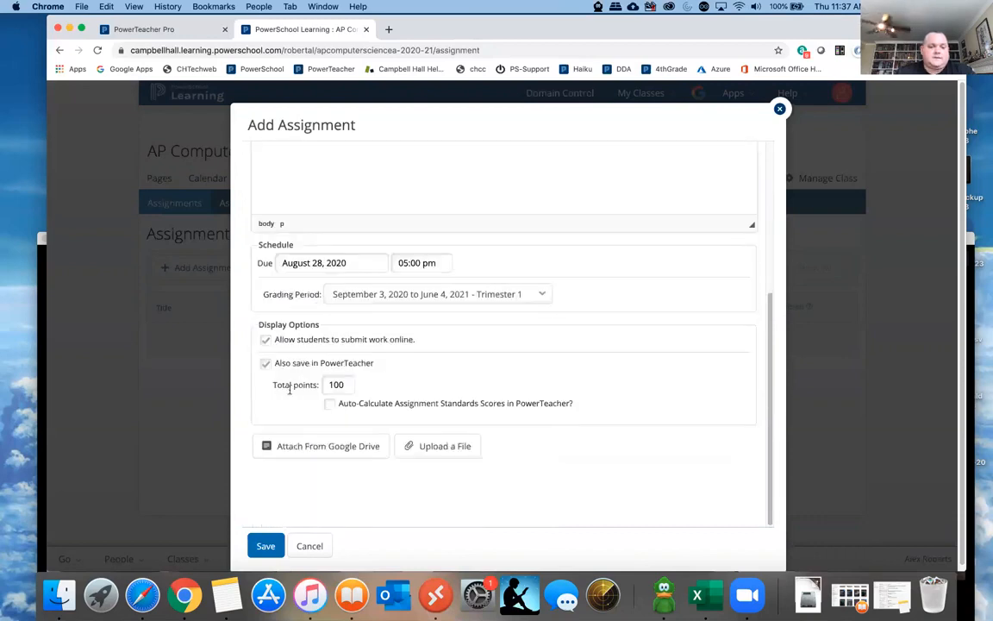
left_click(327, 385)
double_click(327, 384)
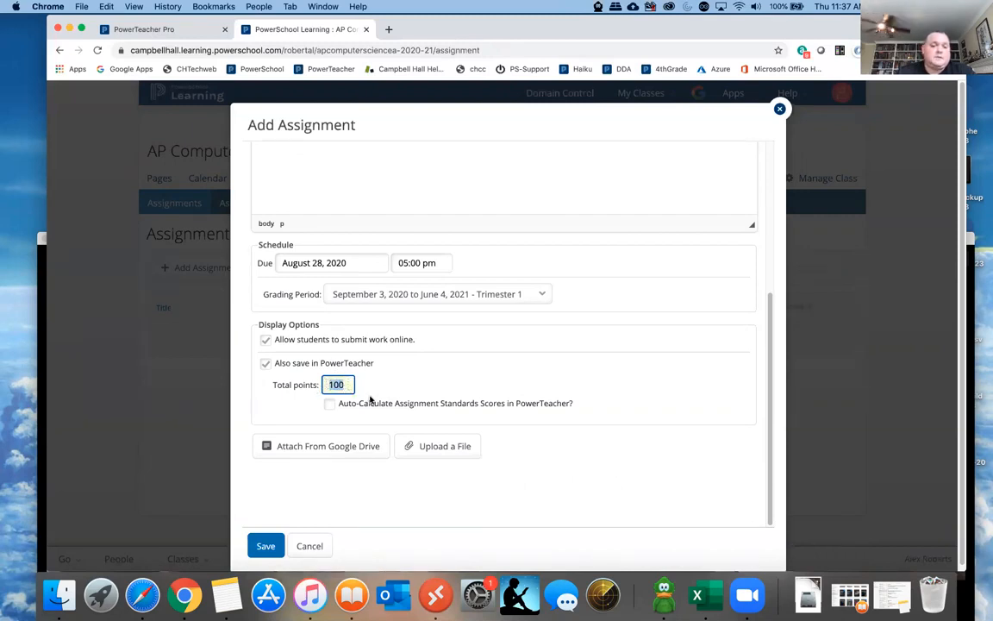
type("1")
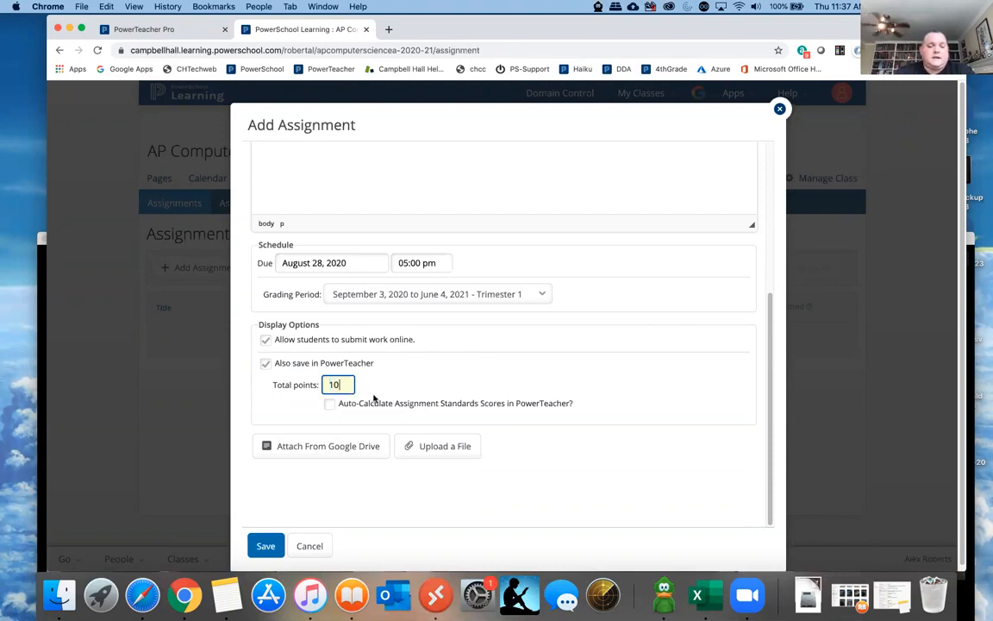
scroll(390, 403, "up", 4)
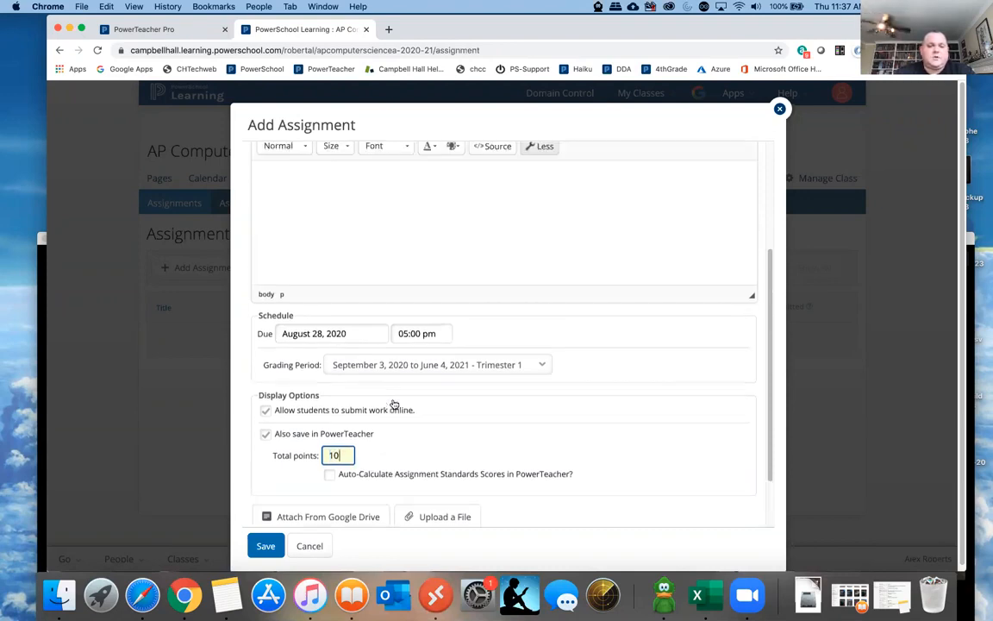
scroll(393, 403, "up", 2)
scroll(393, 401, "down", 2)
scroll(393, 399, "down", 4)
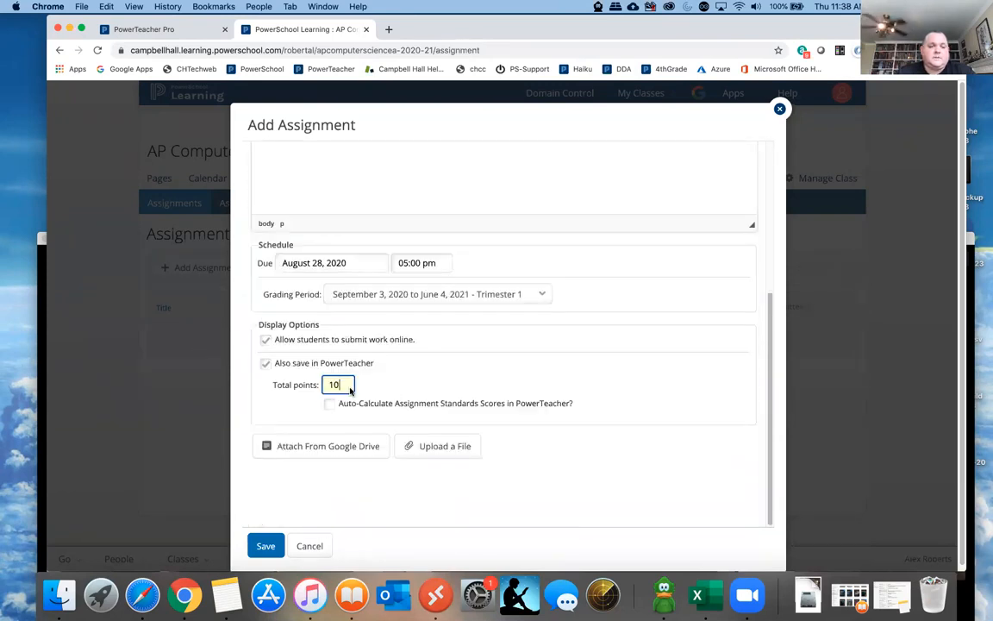
- Switch to PowerTeacher Pro, view the category choices of First test assignment in the assignment list, and close it without changes
left_click(42, 260)
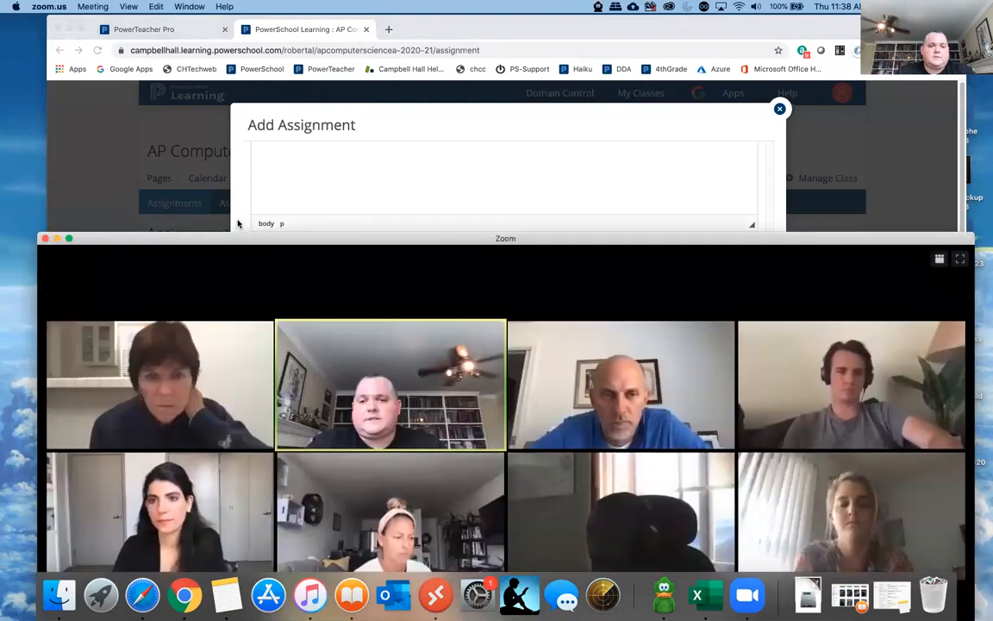
left_click(143, 29)
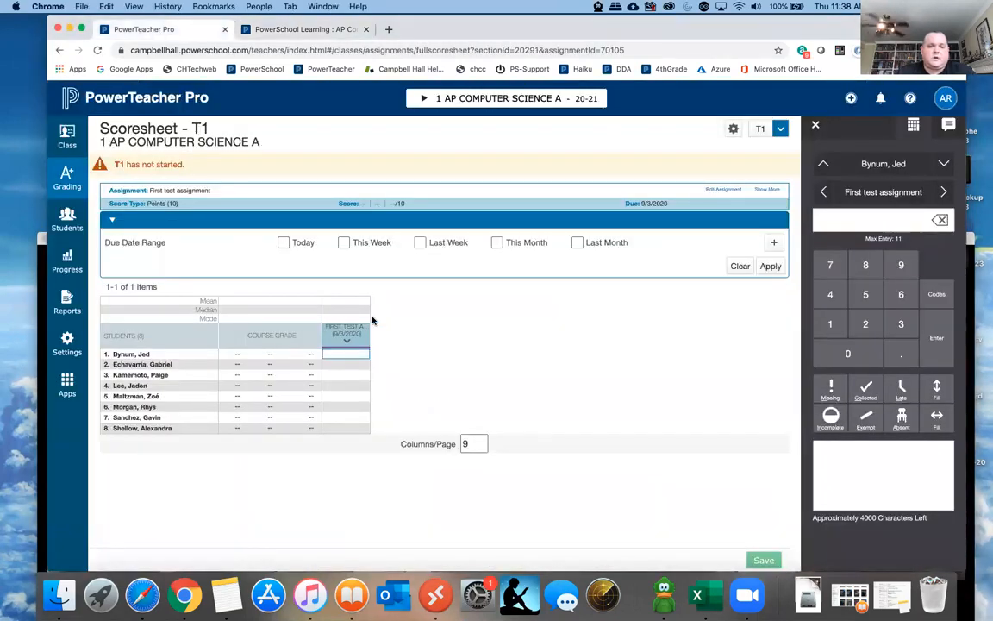
left_click(66, 178)
left_click(153, 160)
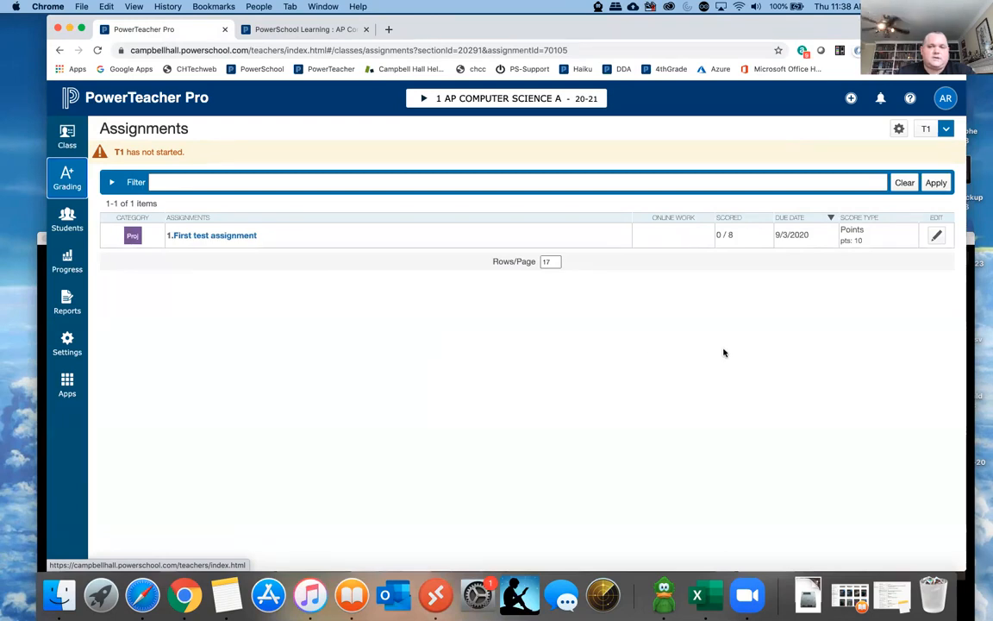
left_click(936, 237)
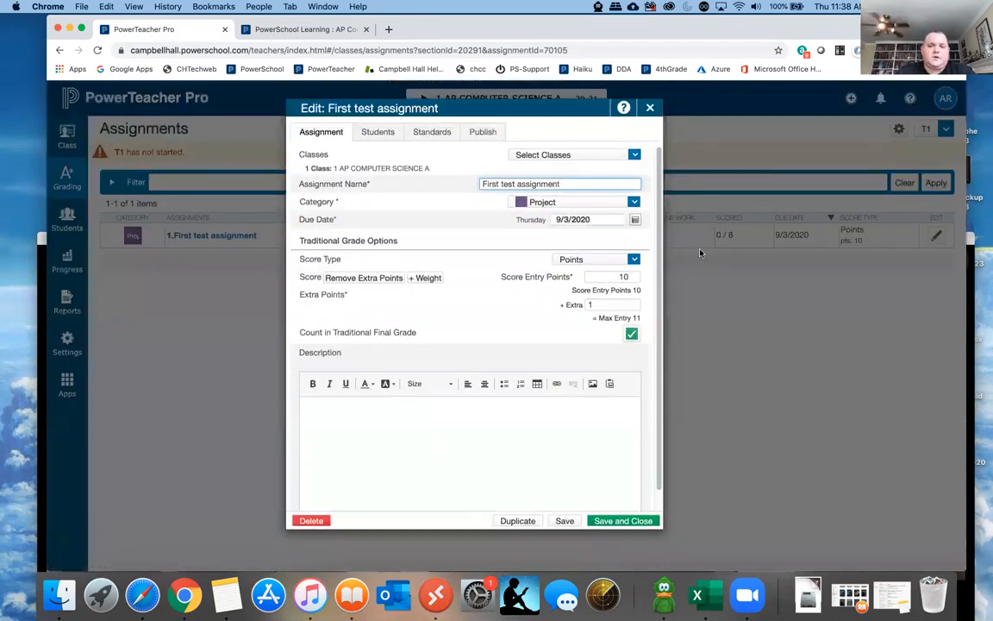
left_click(634, 202)
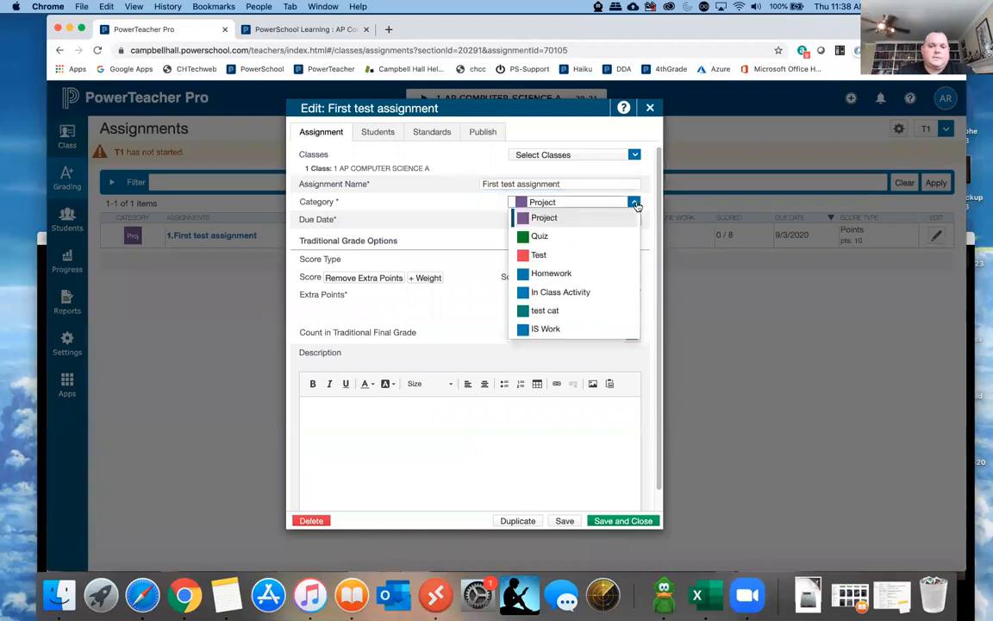
left_click(648, 109)
left_click(650, 108)
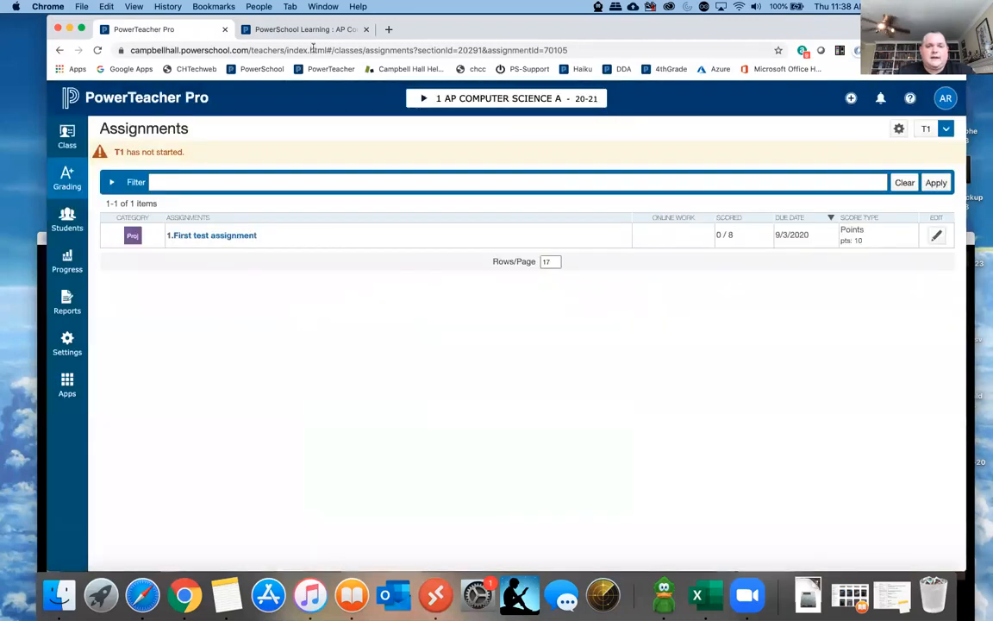
- Return to PowerSchool Learning and discard the unsaved new assignment
left_click(276, 30)
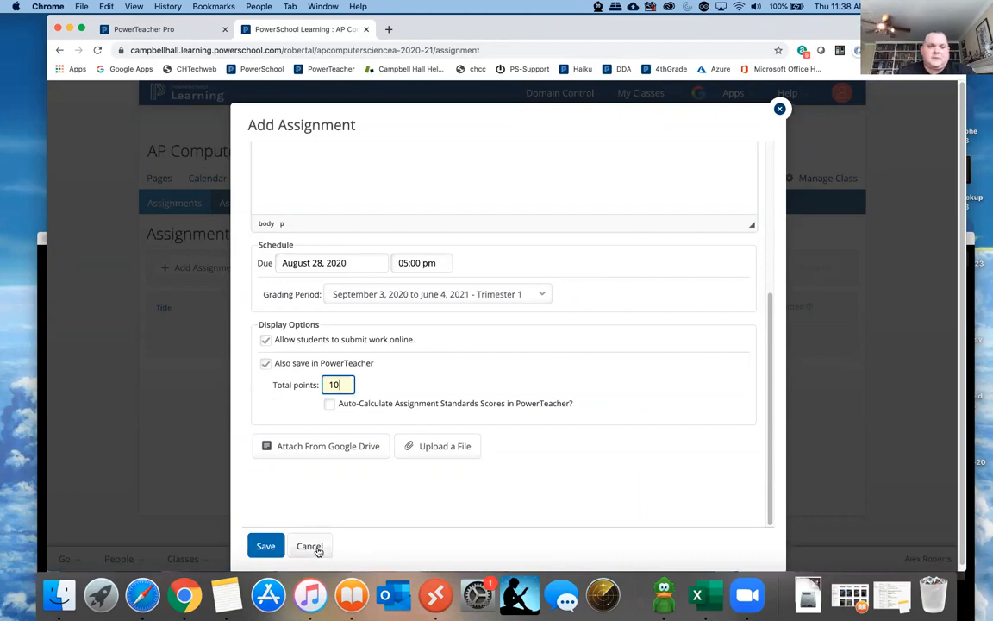
left_click(310, 547)
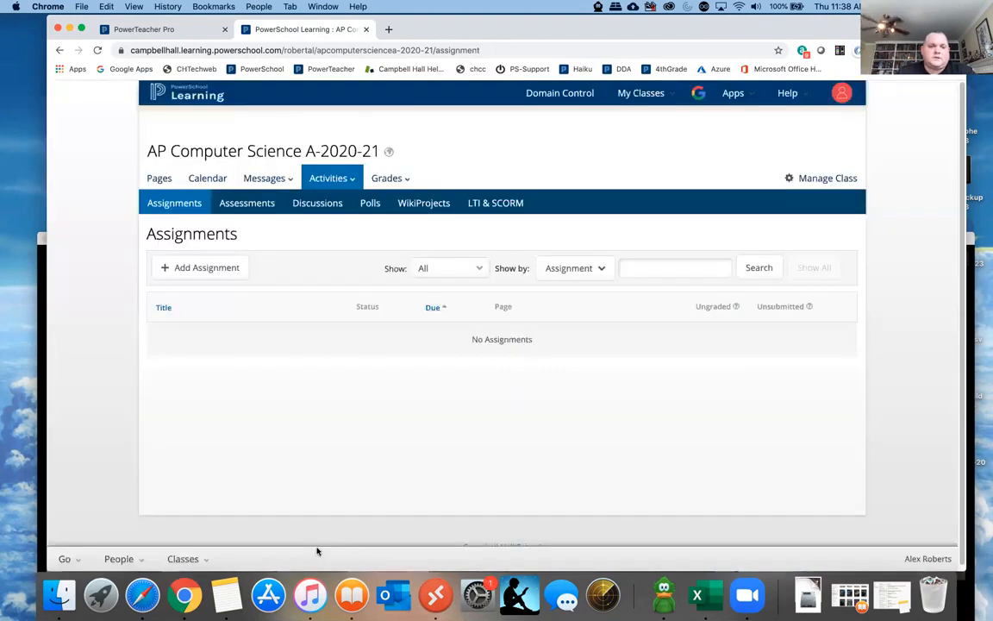
- Switch to PowerTeacher Pro, open the class scoresheet and look through its display and assignment-copying options
left_click(157, 30)
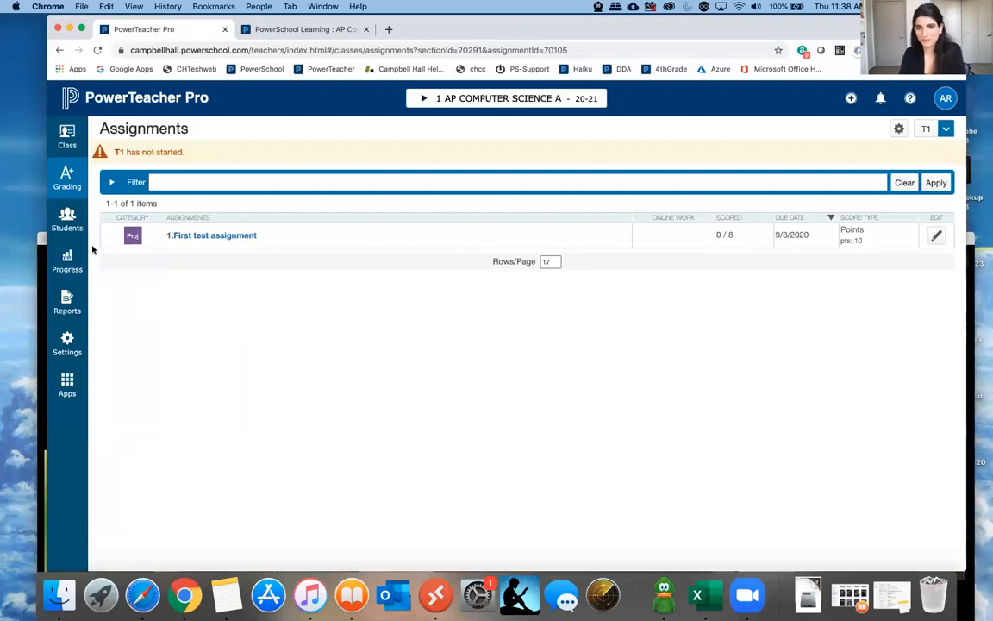
left_click(68, 178)
left_click(152, 194)
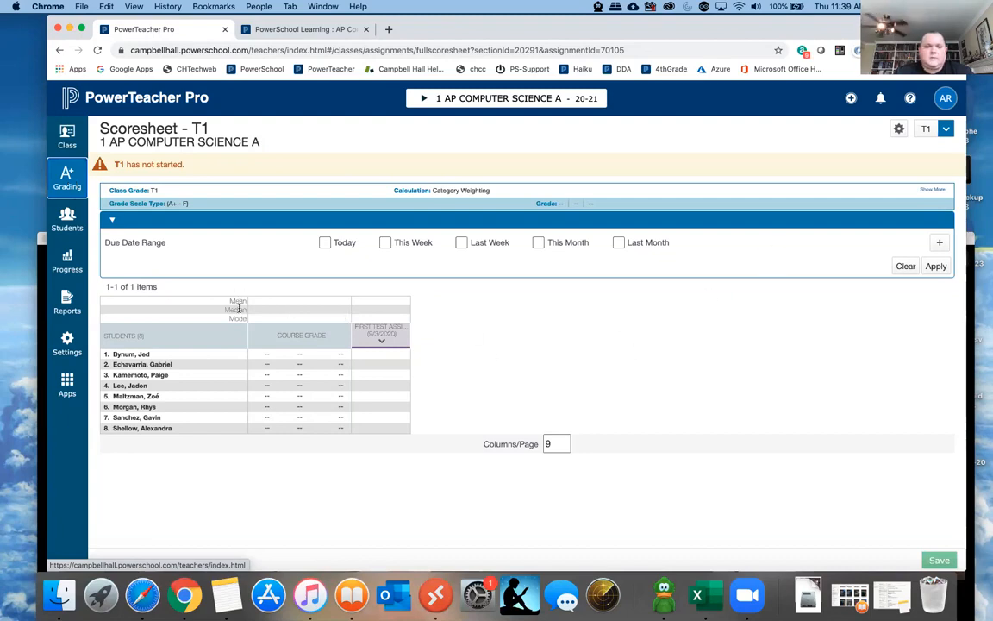
left_click(898, 130)
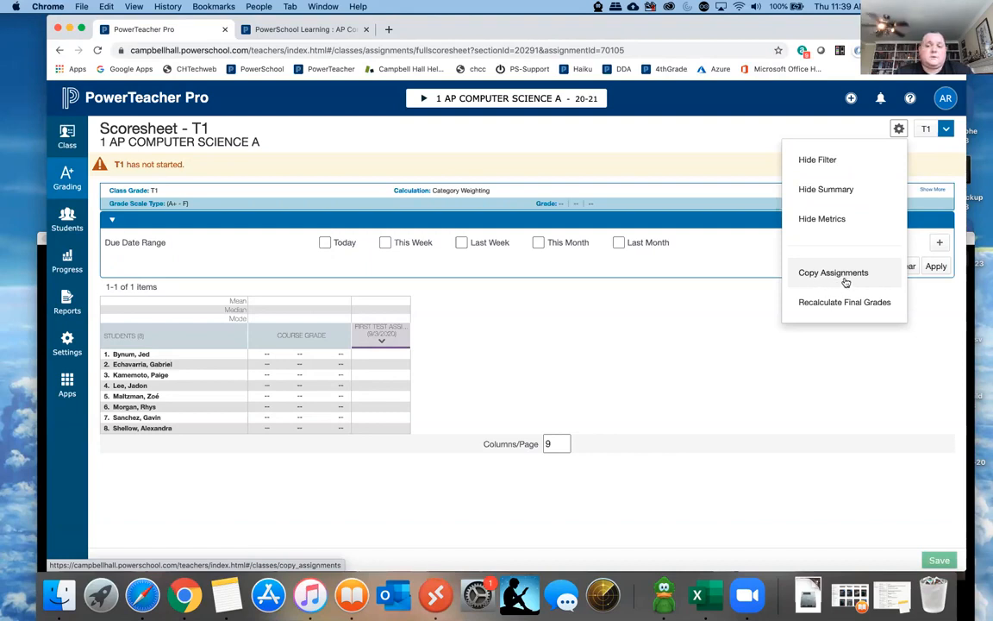
left_click(555, 280)
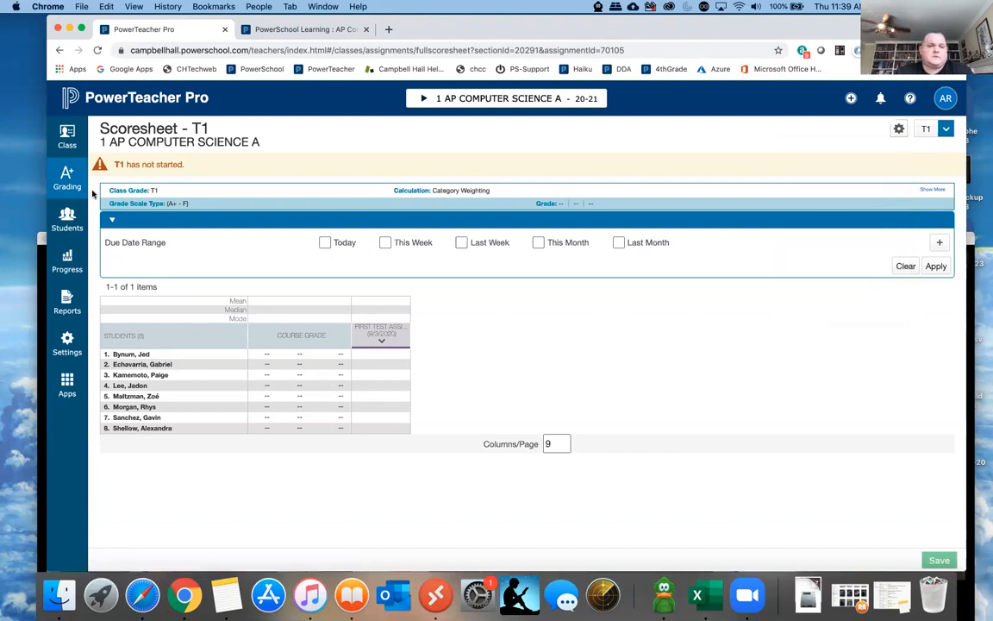
- View the grading categories and the traditional grades page of 1 AP Computer Science A
left_click(67, 178)
left_click(145, 230)
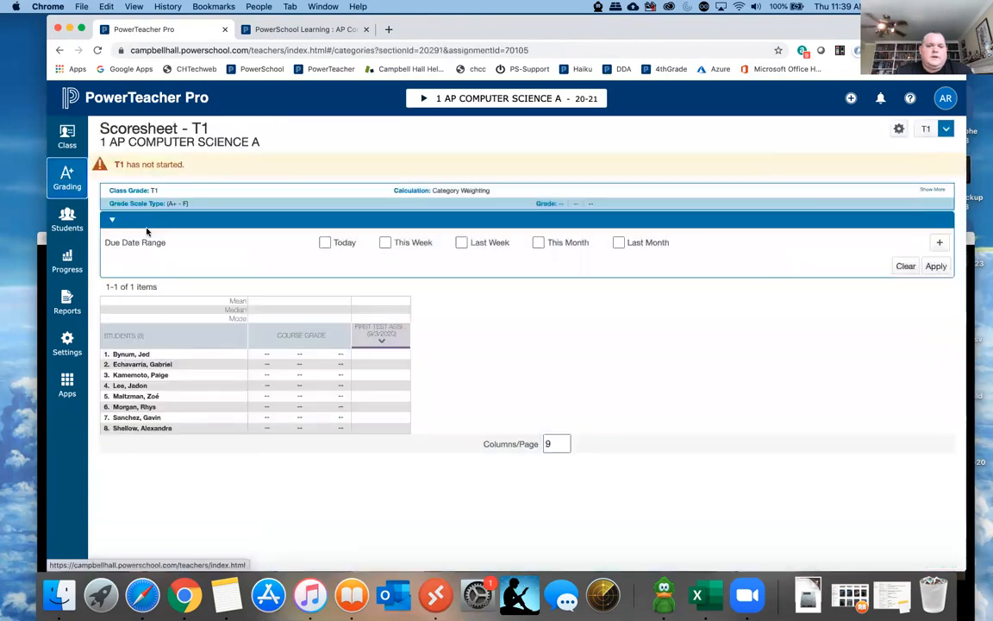
left_click(66, 178)
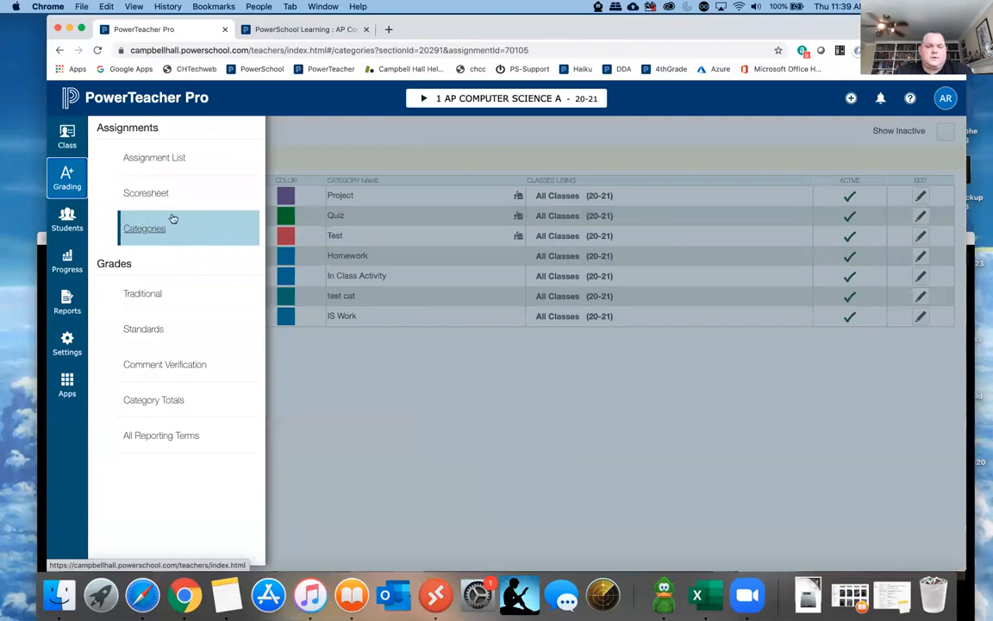
left_click(145, 295)
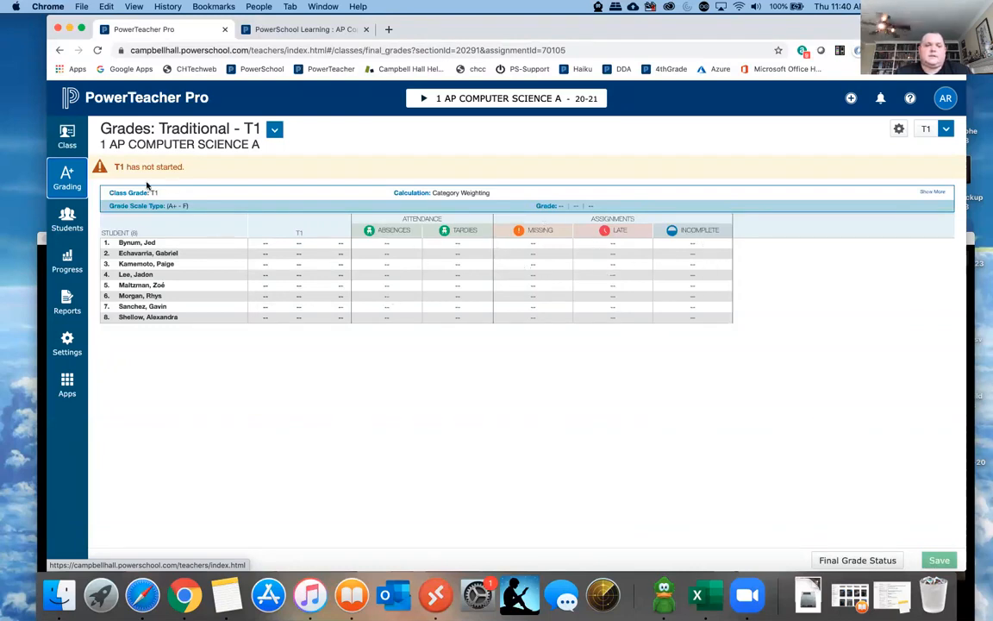
- Open the comment verification page for the class and select the first student's T1 grade
left_click(69, 171)
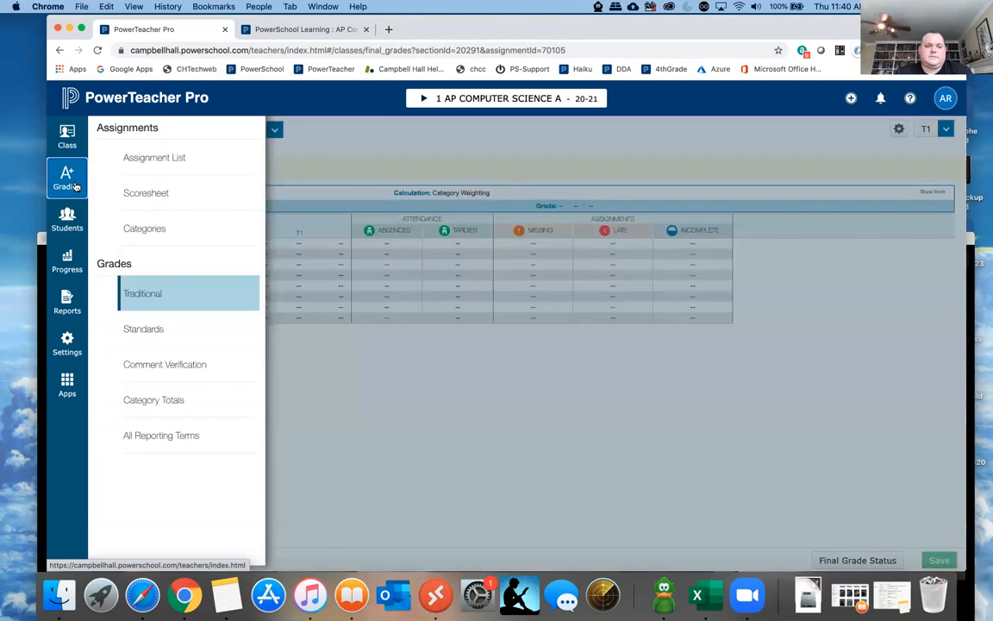
left_click(153, 367)
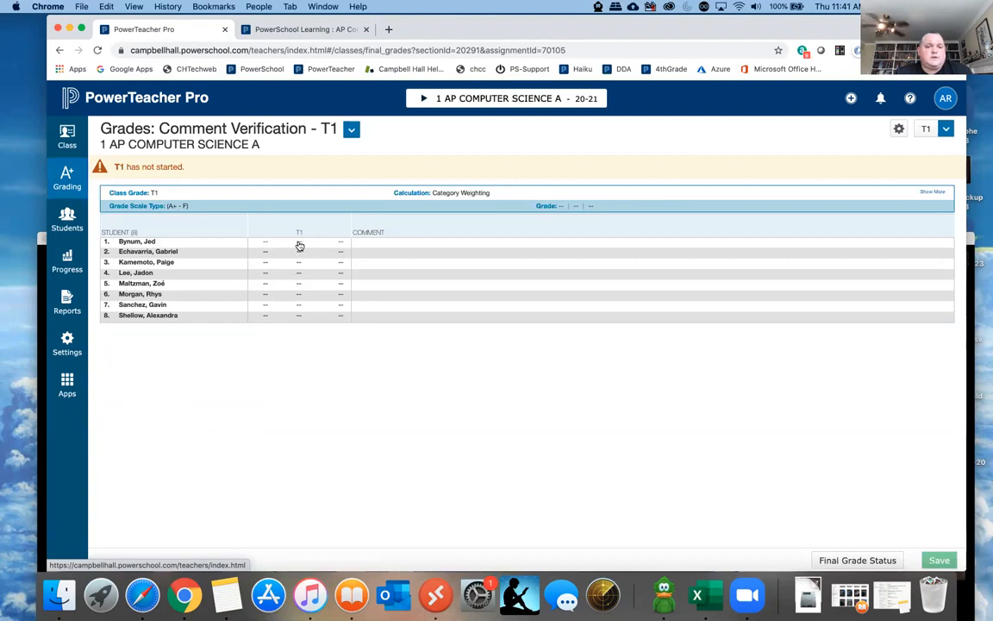
left_click(299, 246)
- Open the class scoresheet, select the first student's course grade and place the cursor in its comment box
left_click(69, 164)
left_click(146, 193)
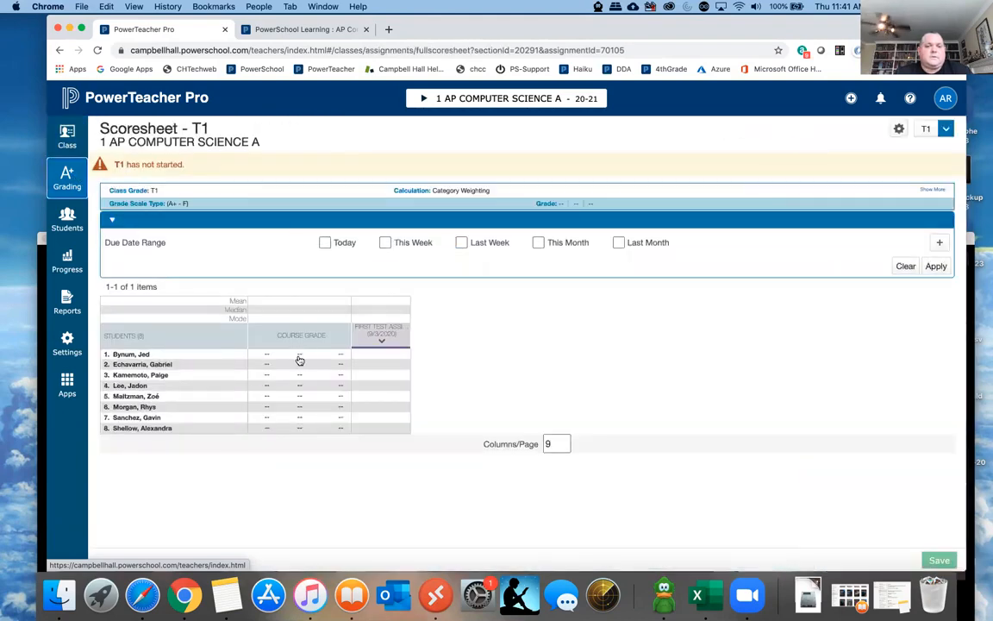
left_click(301, 356)
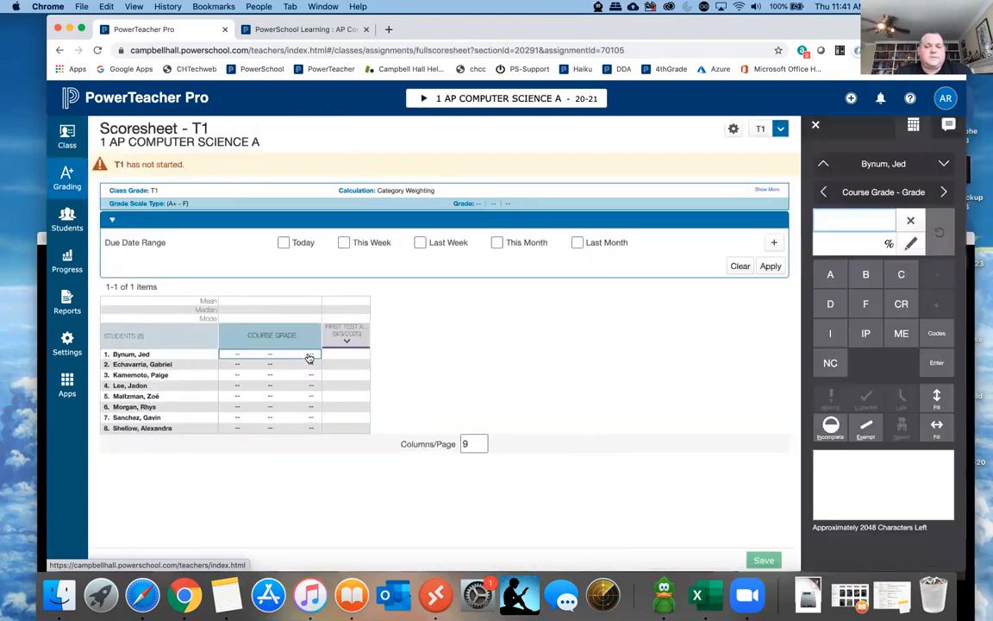
left_click(829, 459)
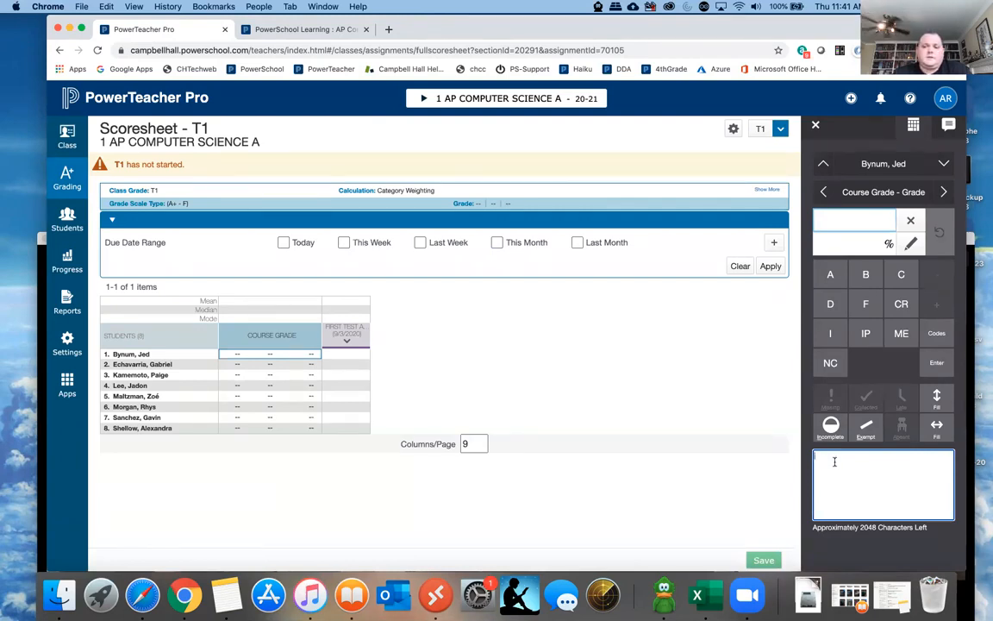
- Look through the scoresheet's reporting terms and return to the comment box of the first student's T1 course grade
left_click(780, 130)
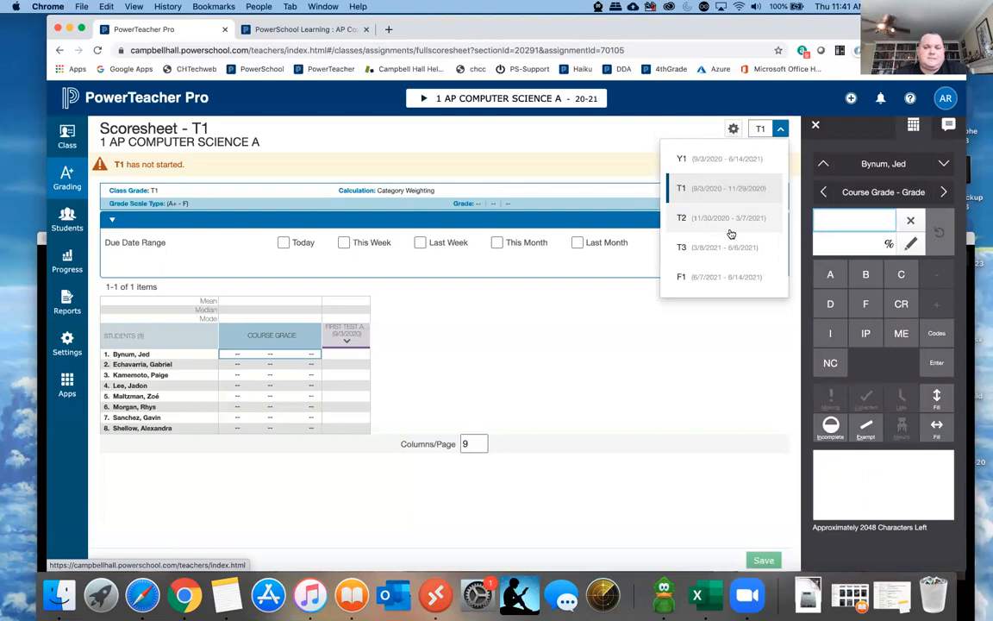
left_click(599, 316)
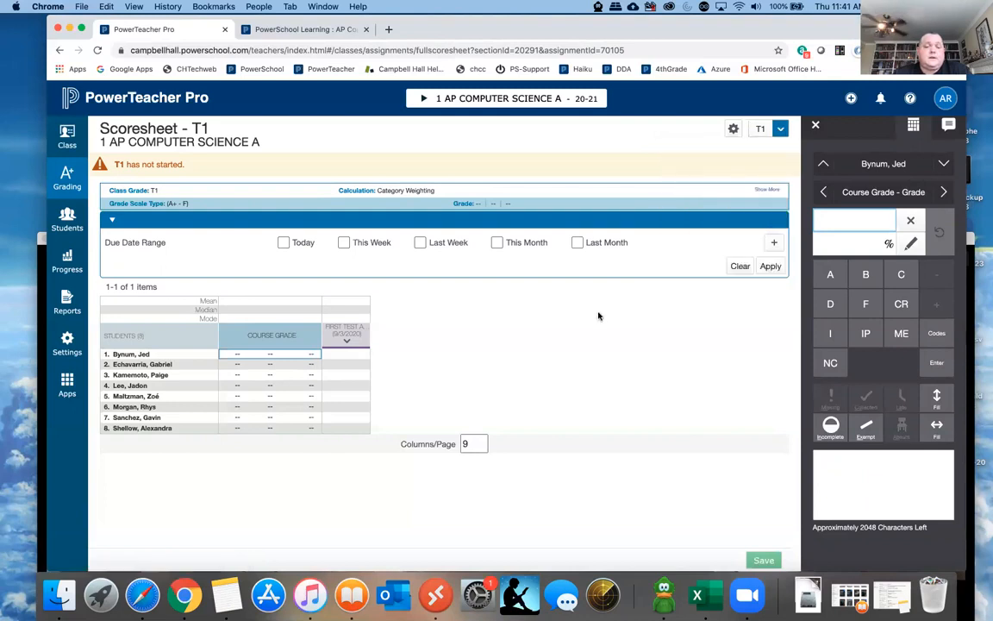
left_click(763, 129)
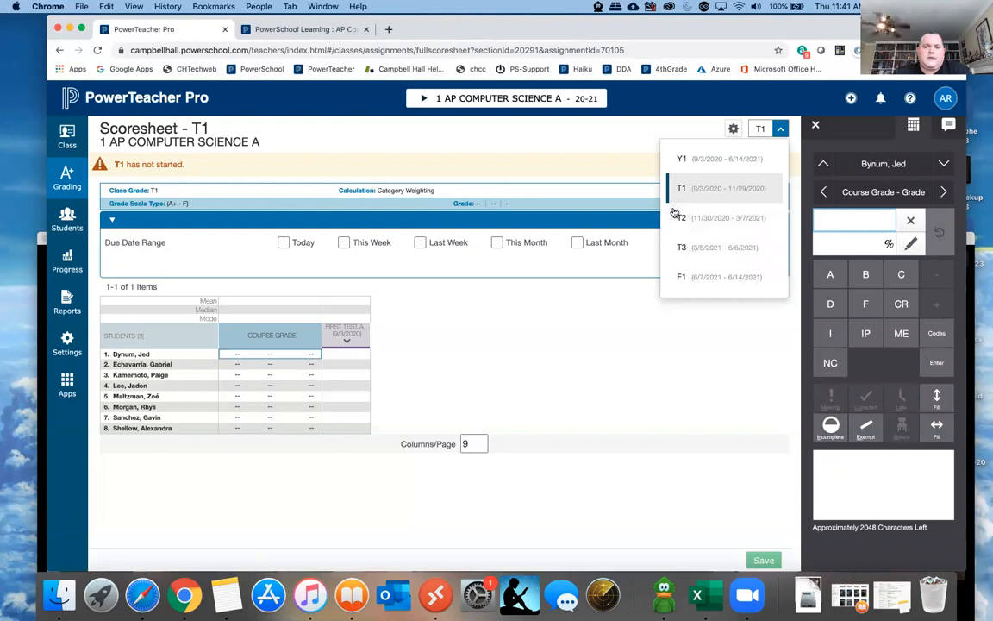
left_click(270, 357)
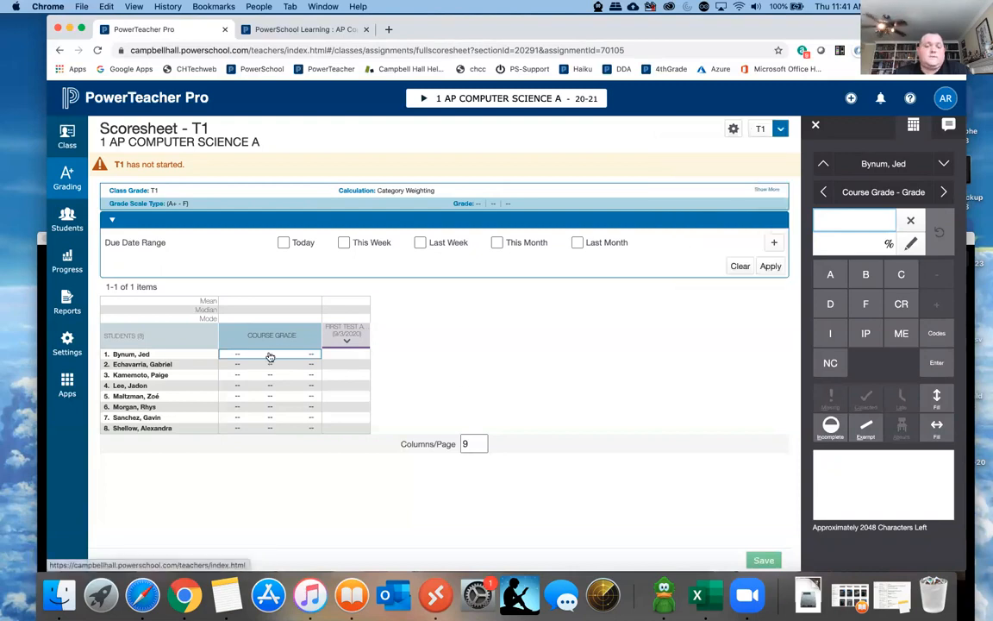
left_click(832, 457)
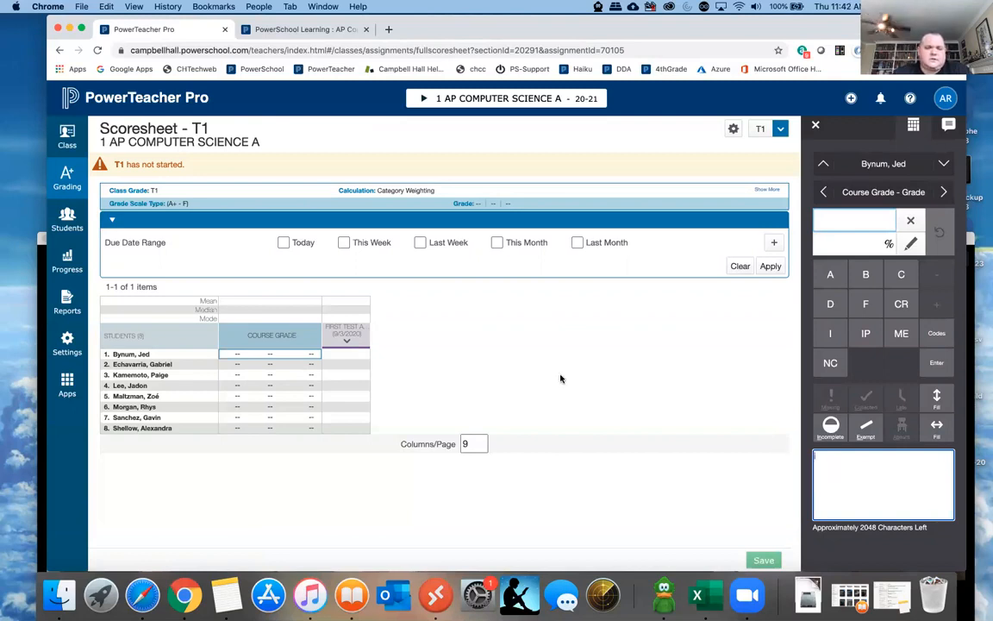
- Open the comment verification page for the class and look through its reporting terms
left_click(67, 180)
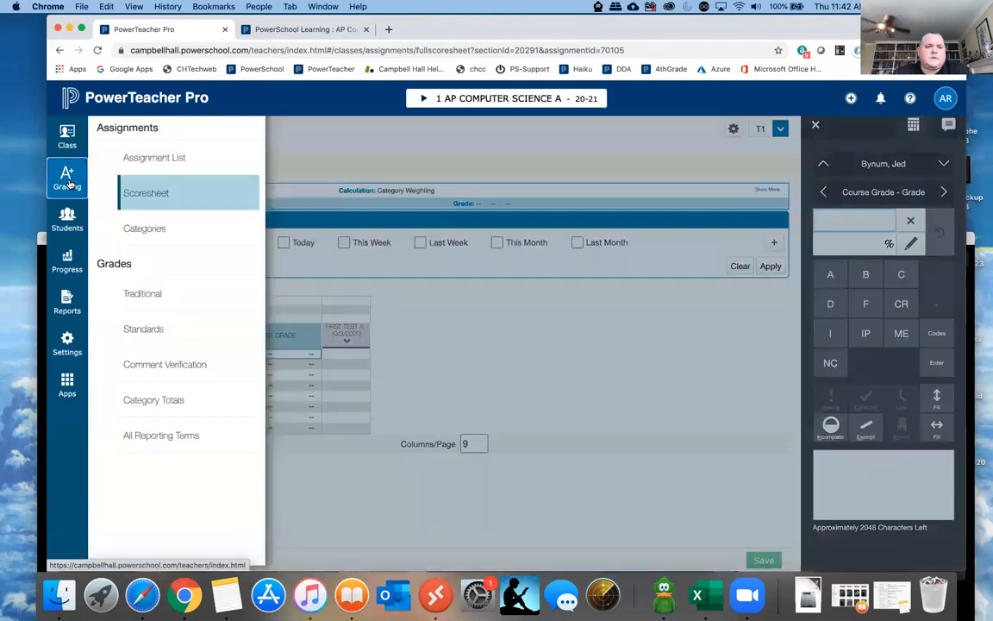
left_click(155, 365)
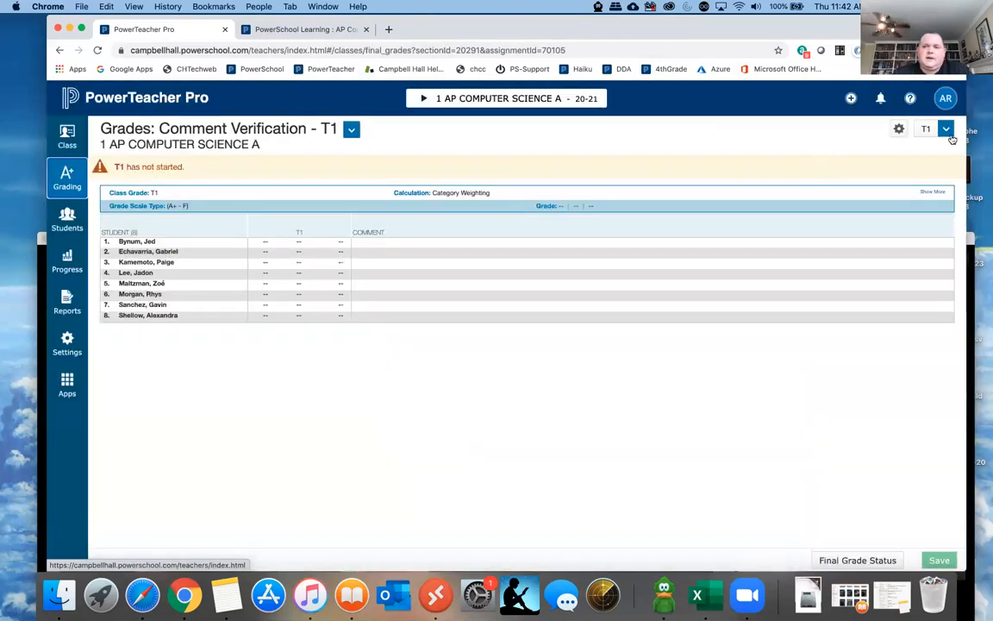
left_click(946, 129)
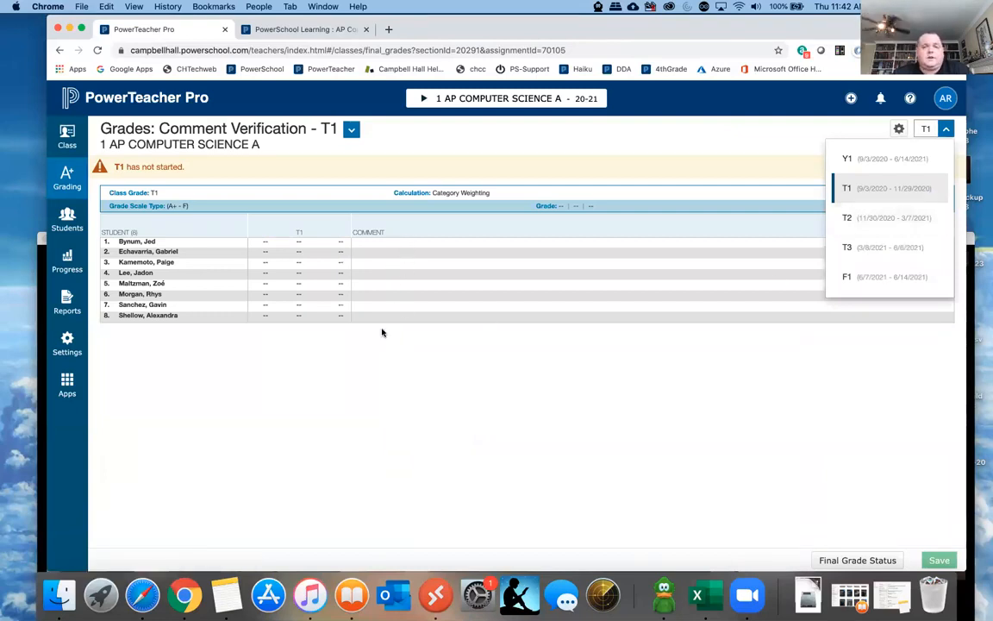
left_click(382, 352)
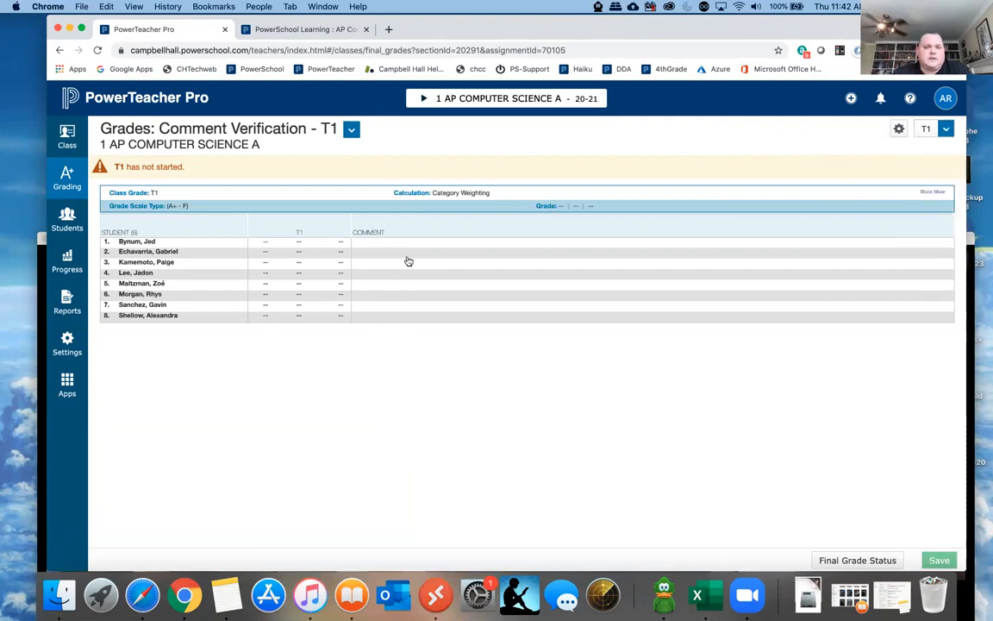
- Show metrics on the class's category totals page and open the all reporting terms page
left_click(72, 176)
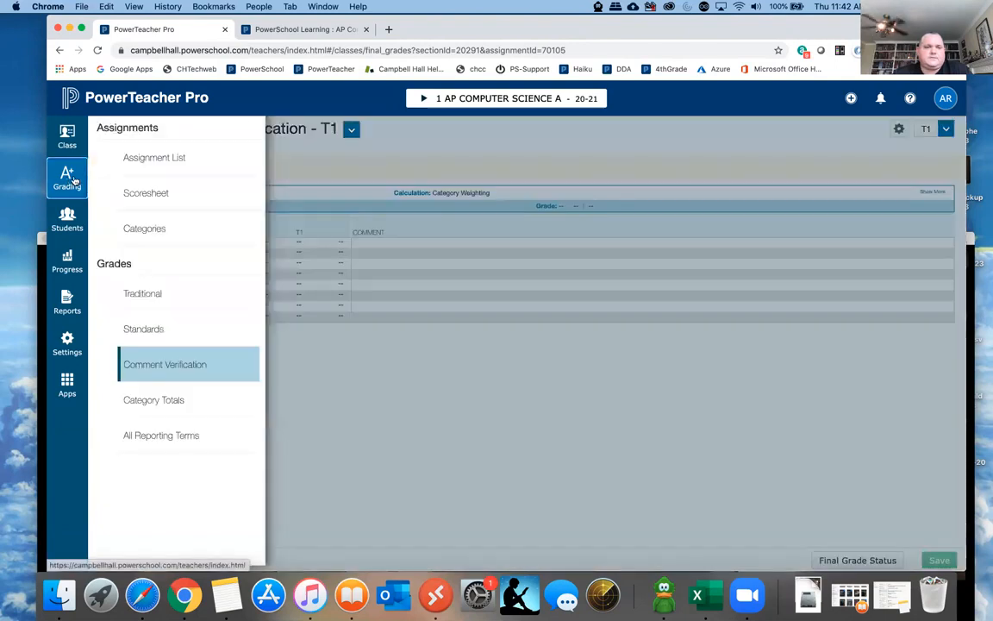
left_click(160, 400)
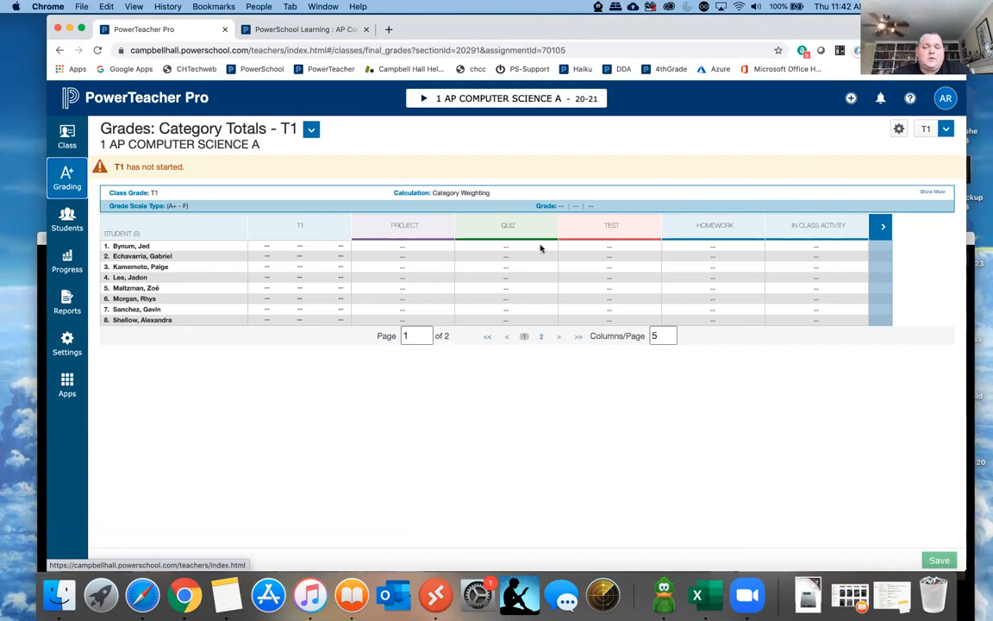
left_click(899, 131)
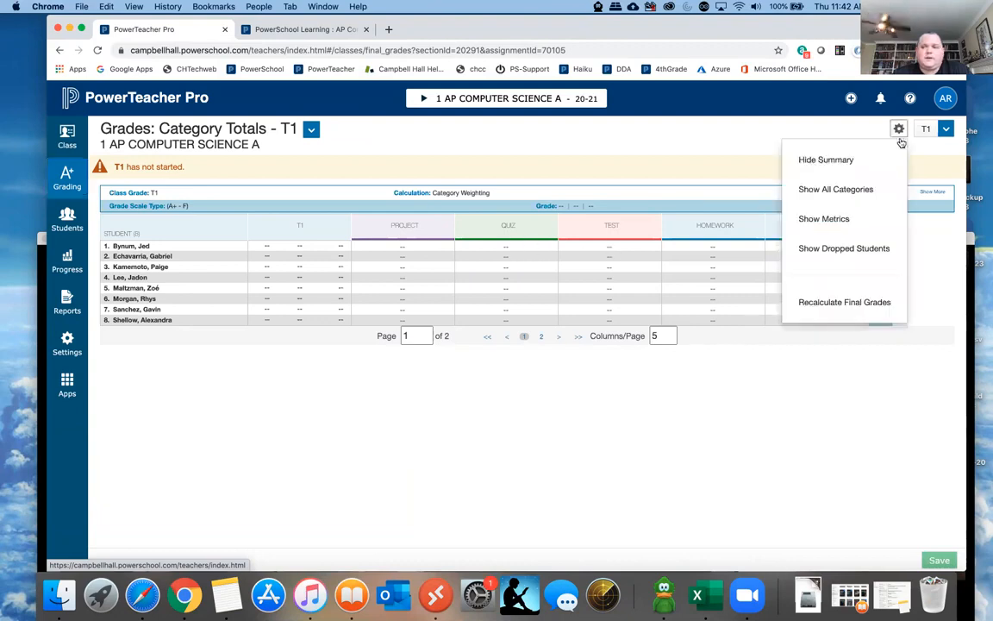
left_click(829, 219)
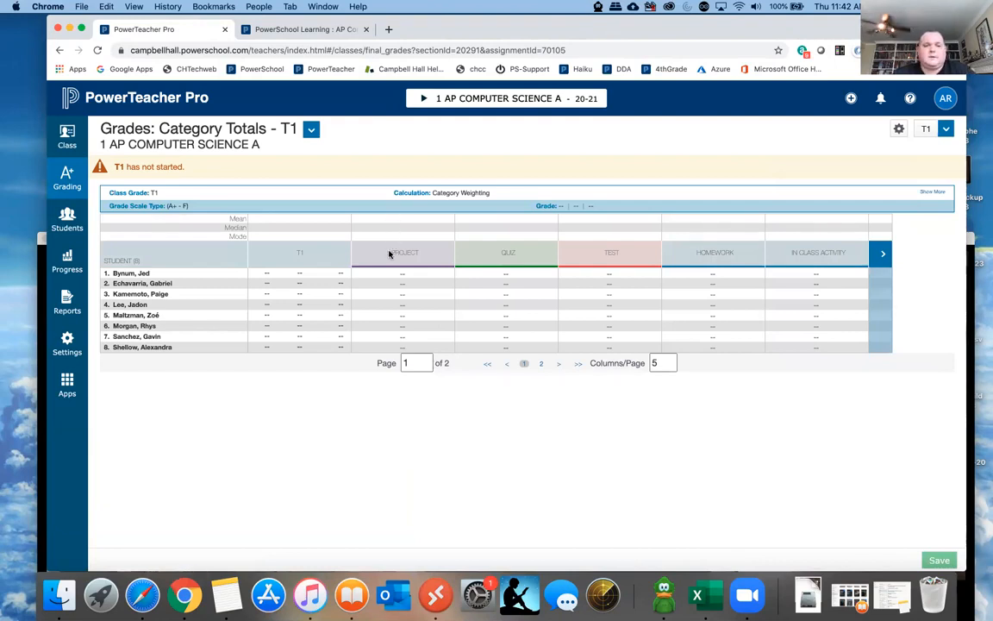
left_click(67, 179)
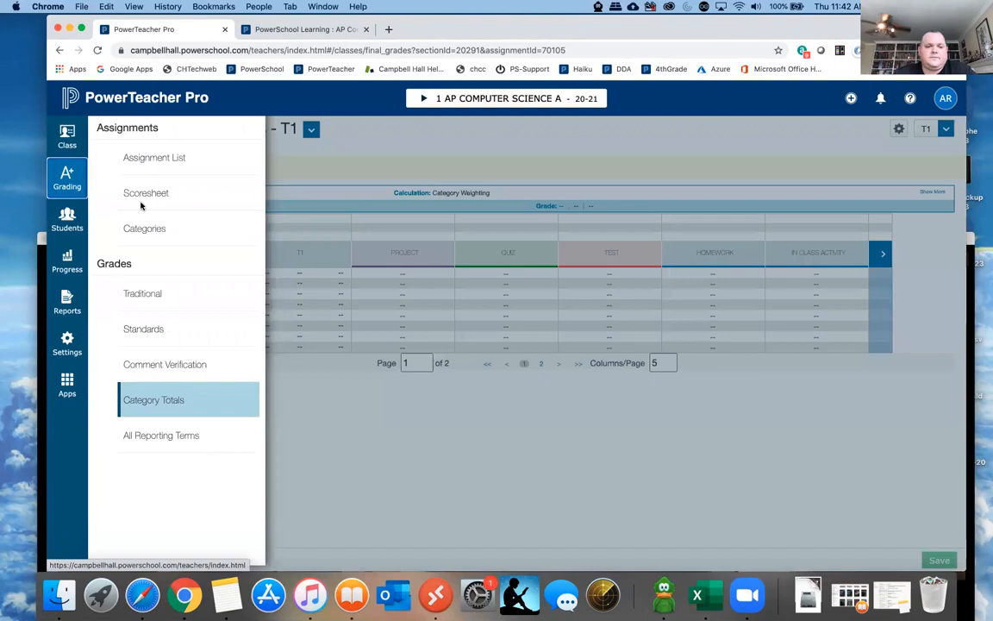
left_click(159, 435)
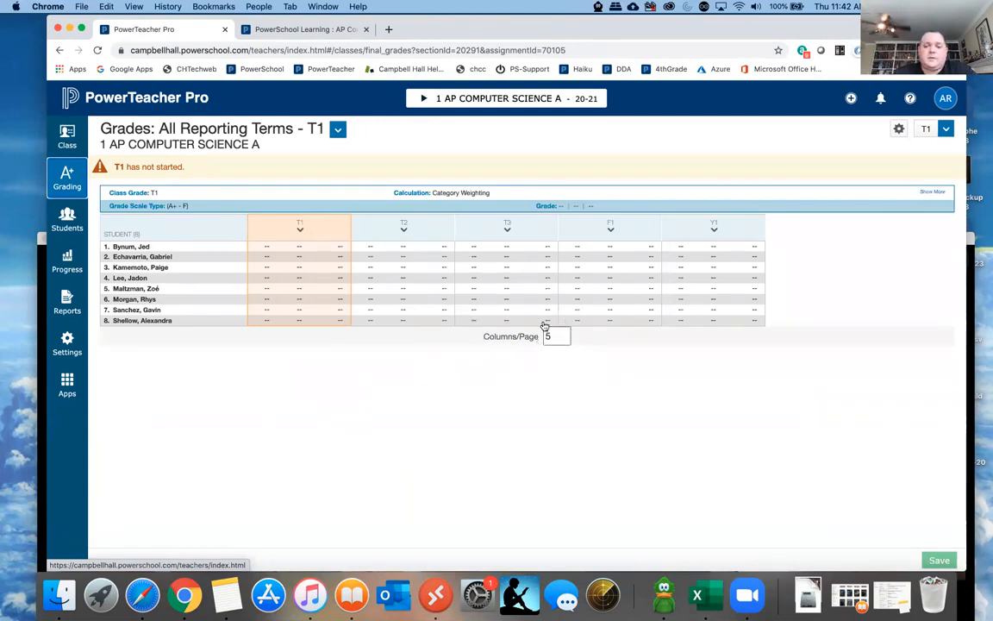
- Return to the class scoresheet and set it to show 15 columns per page
left_click(80, 179)
left_click(137, 193)
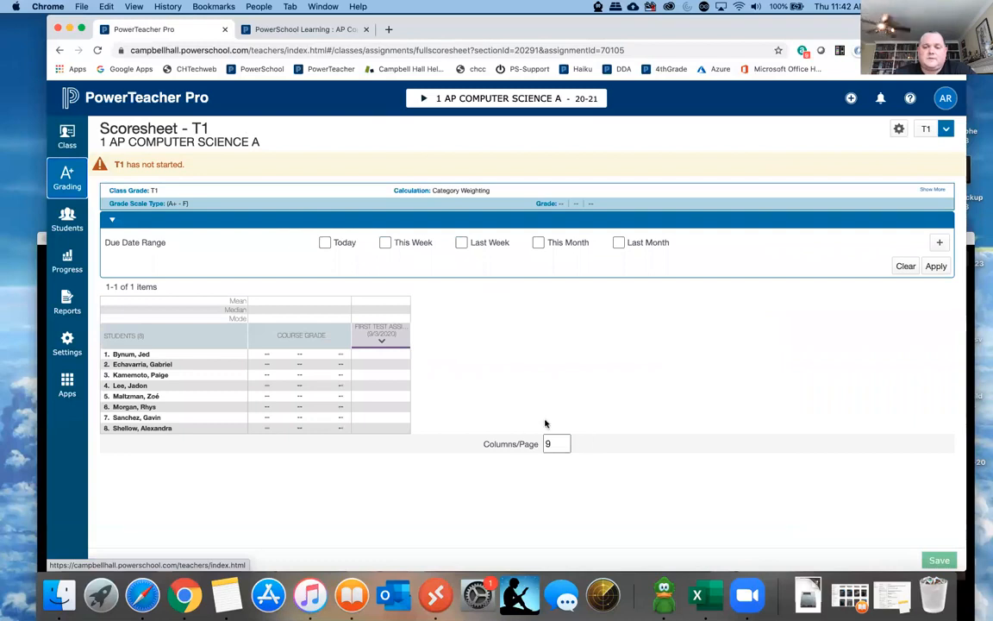
left_click(553, 443)
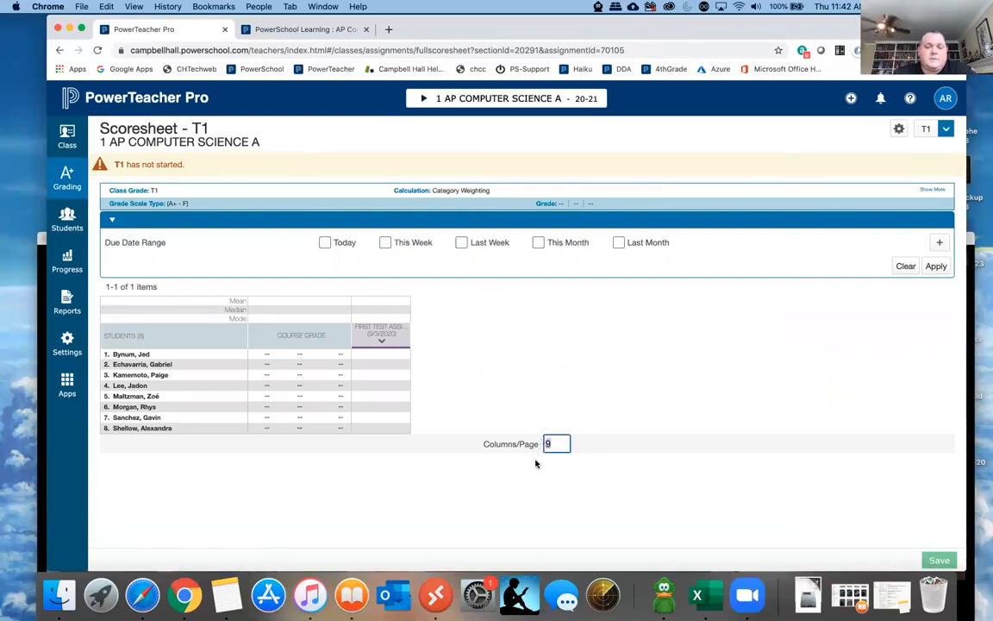
type("15")
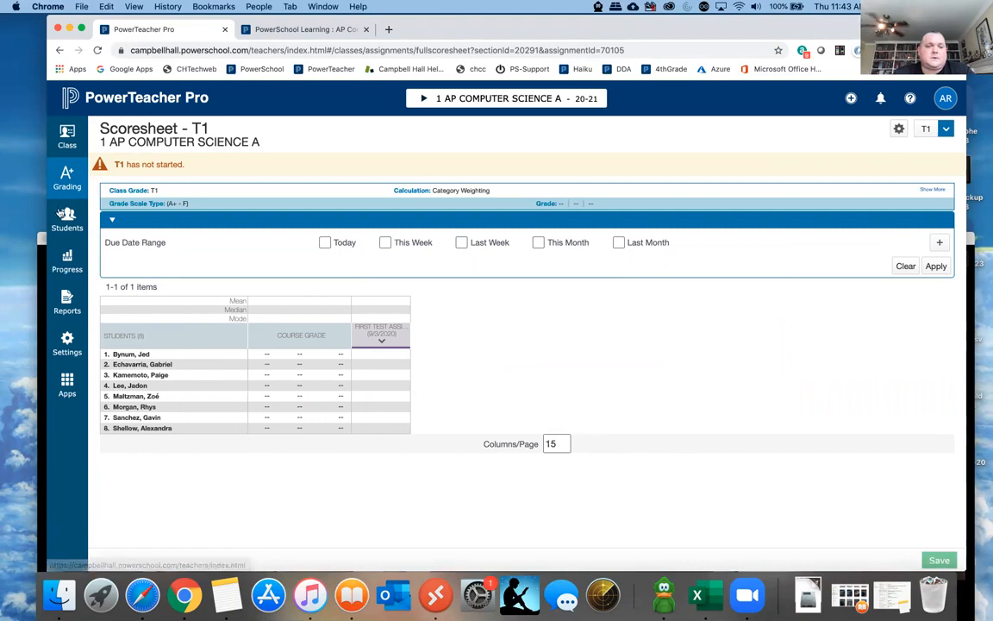
- Reopen the all reporting terms page to view the class's T1, T2, T3, F1 and Y1 grade columns
left_click(66, 178)
left_click(149, 436)
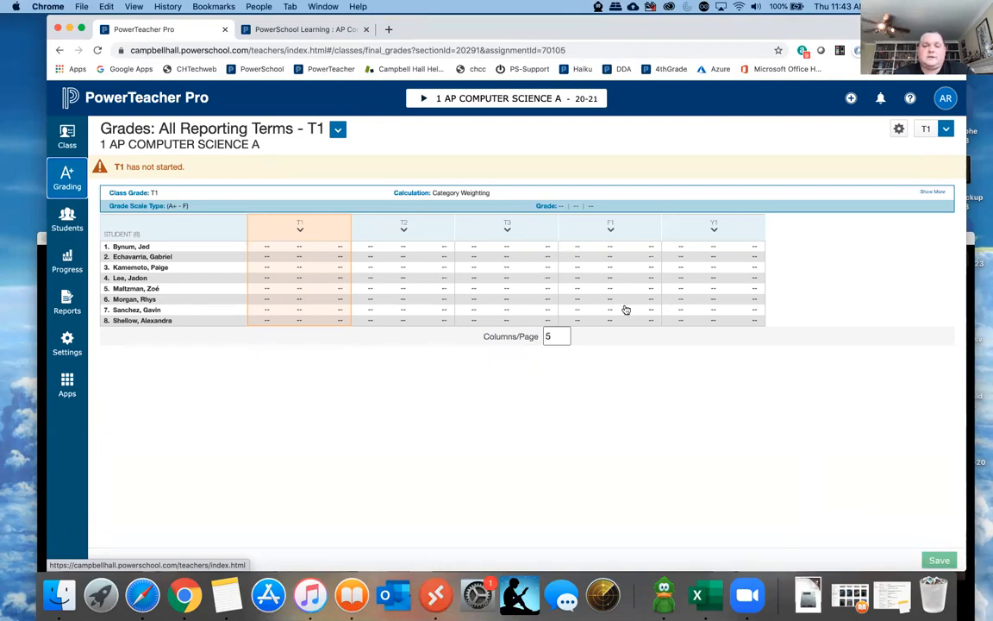
left_click(67, 176)
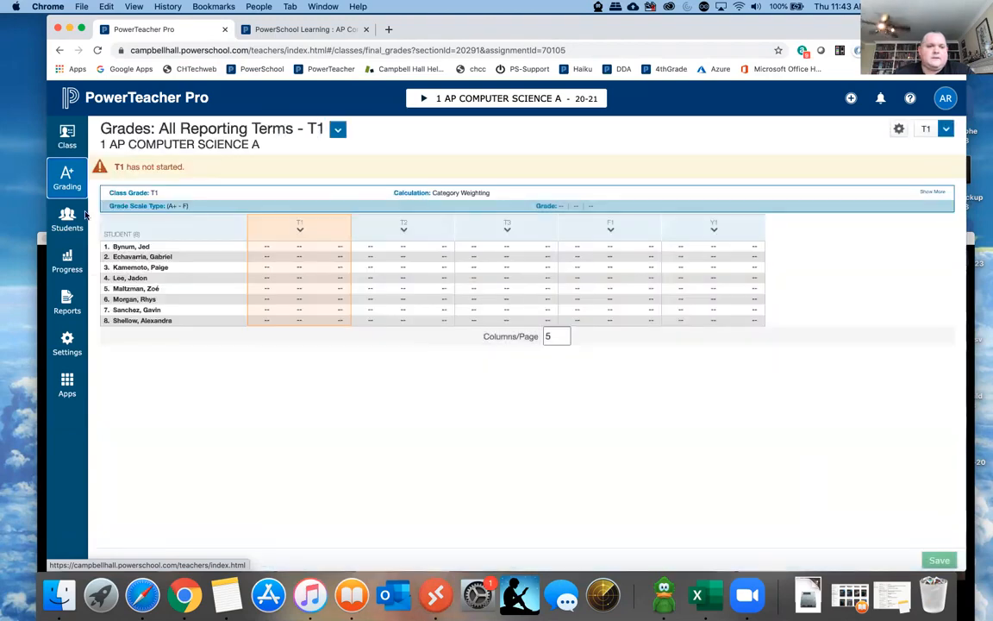
- Open the first student's assignments view and select the score for First test assignment
mouse_move(63, 218)
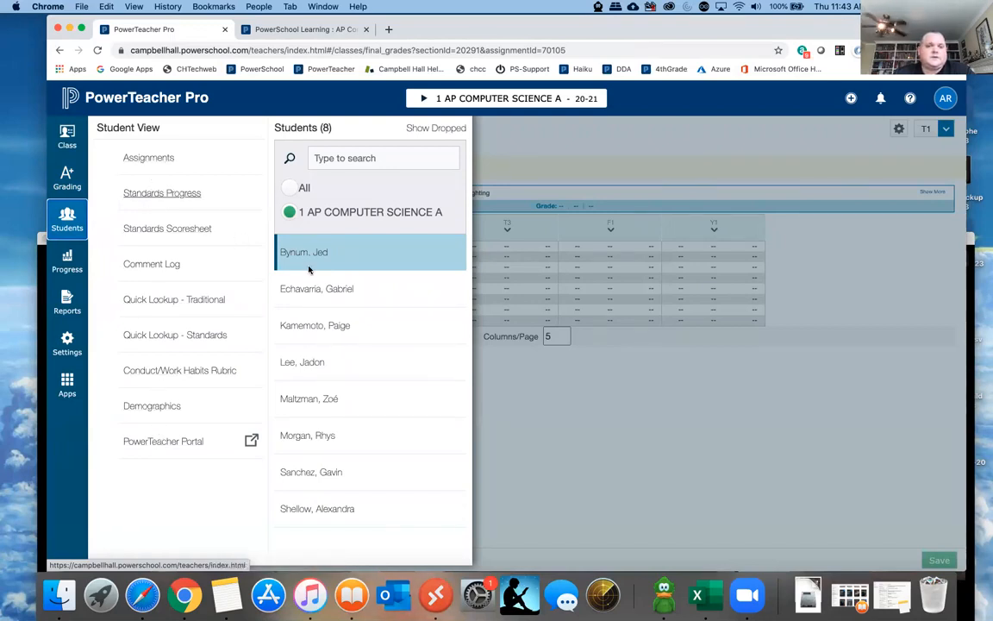
left_click(148, 158)
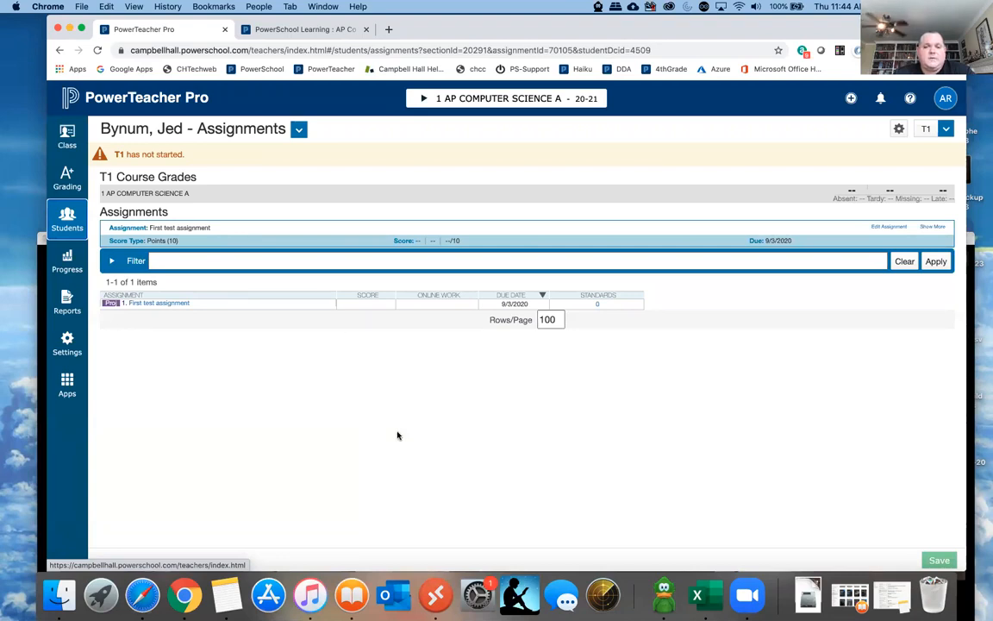
left_click(372, 306)
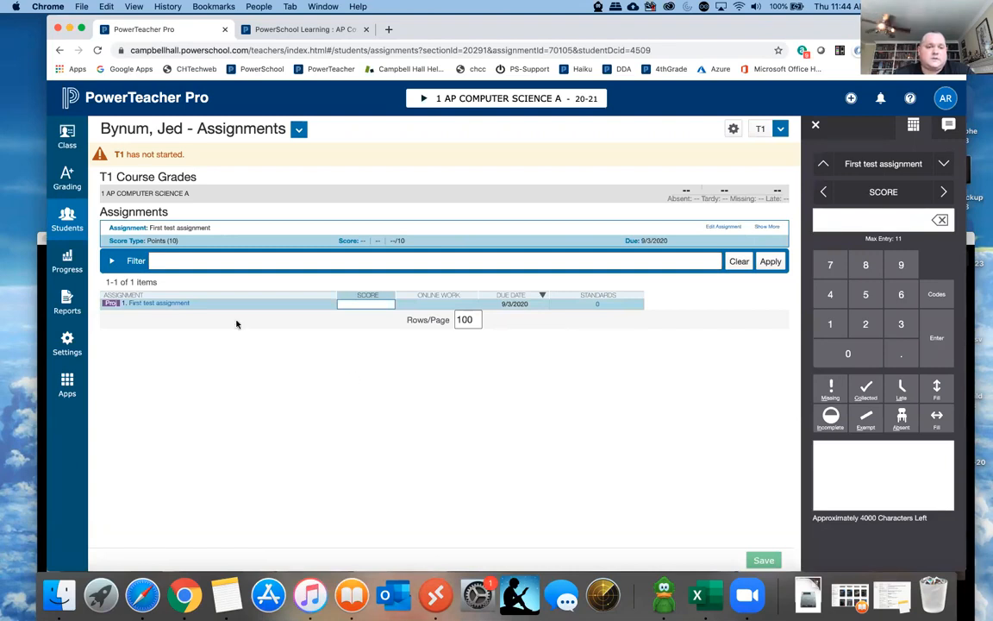
- View the first student's comment log and the demographics page down to the parent contact details
left_click(67, 220)
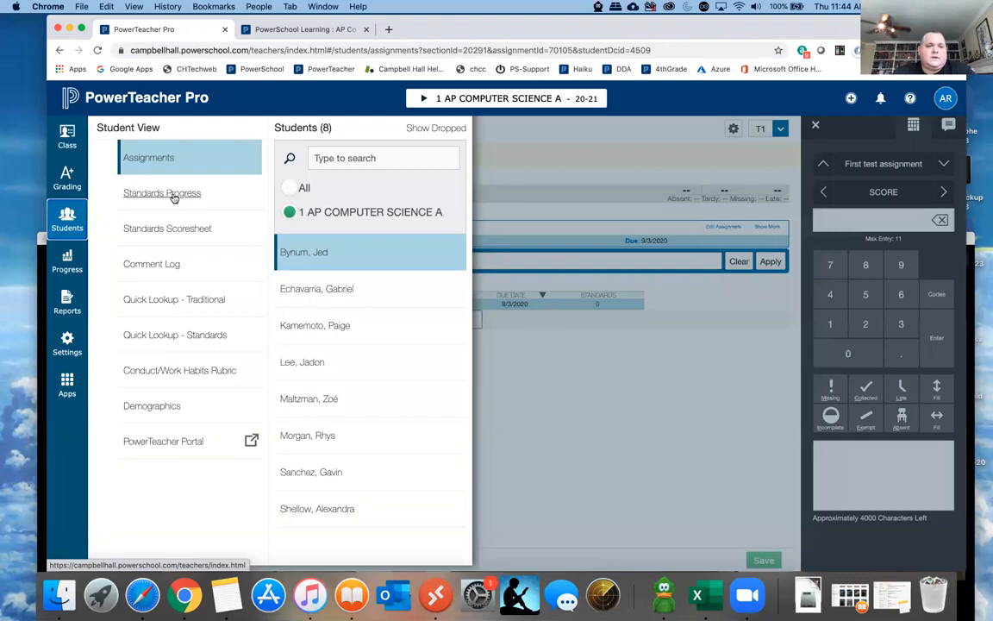
left_click(154, 265)
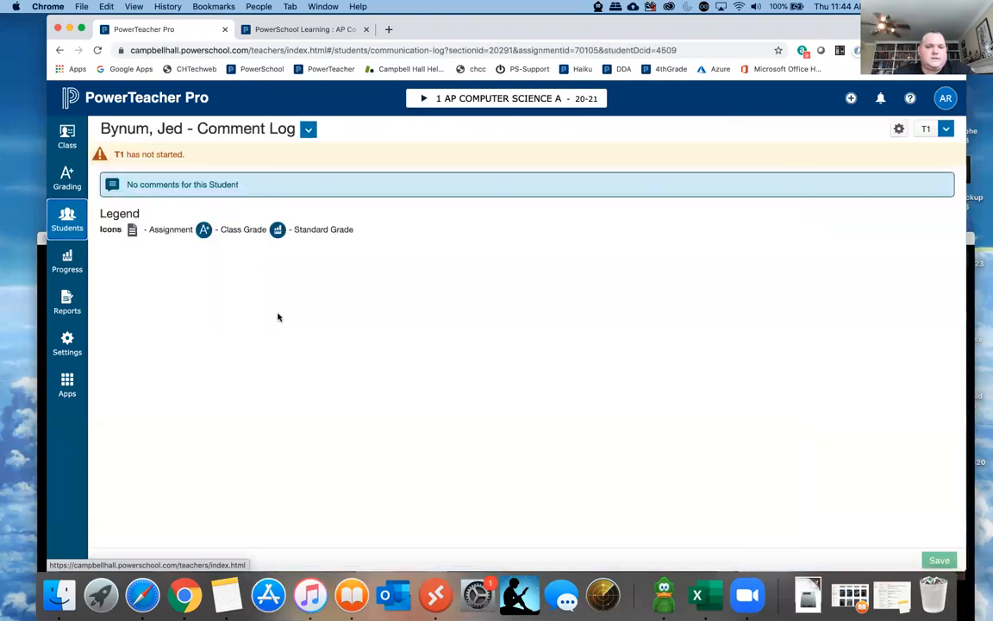
left_click(66, 218)
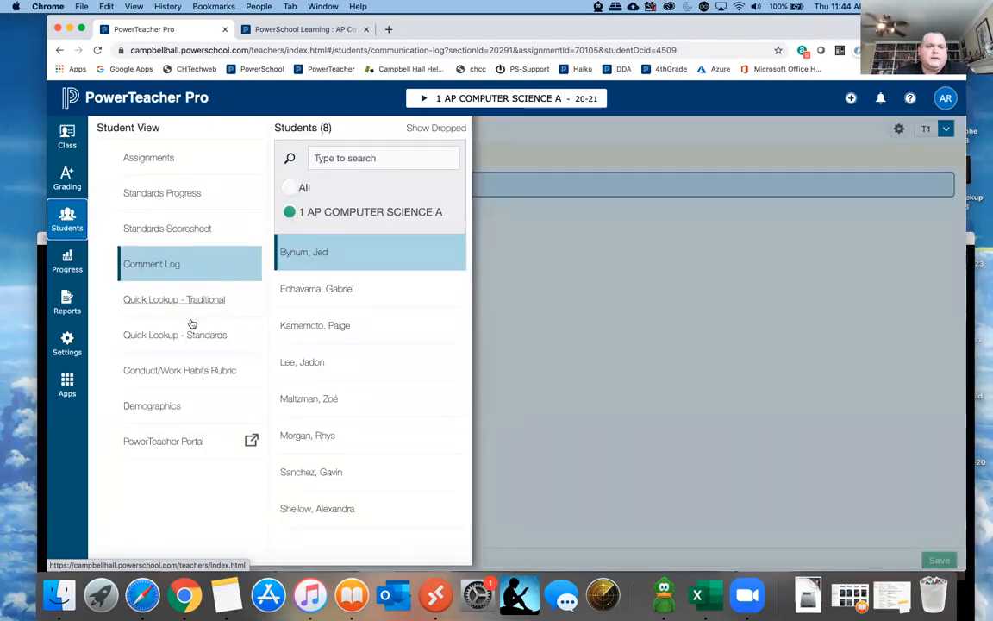
left_click(159, 407)
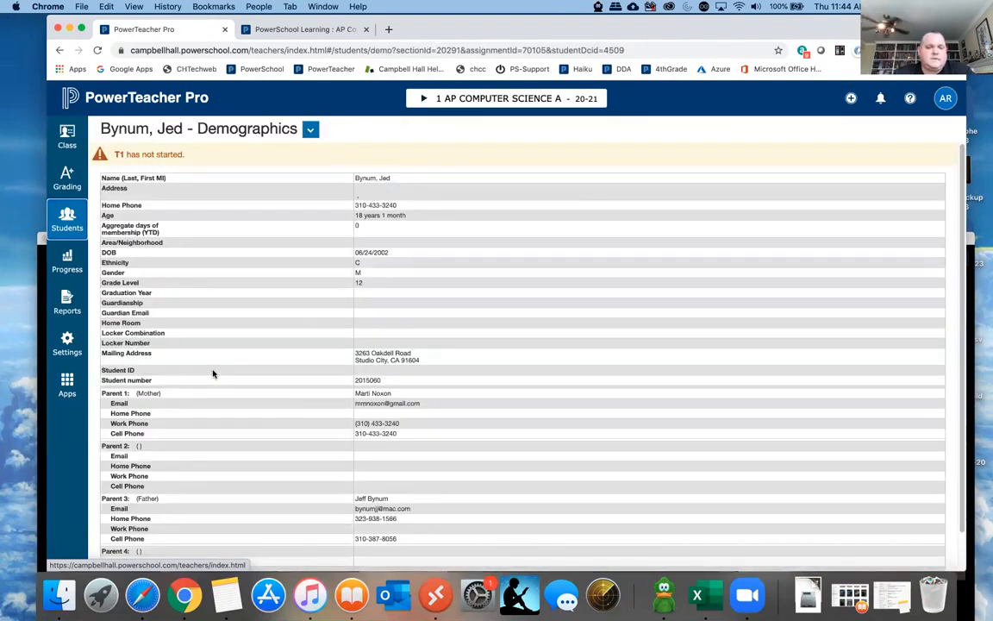
scroll(213, 374, "down", 2)
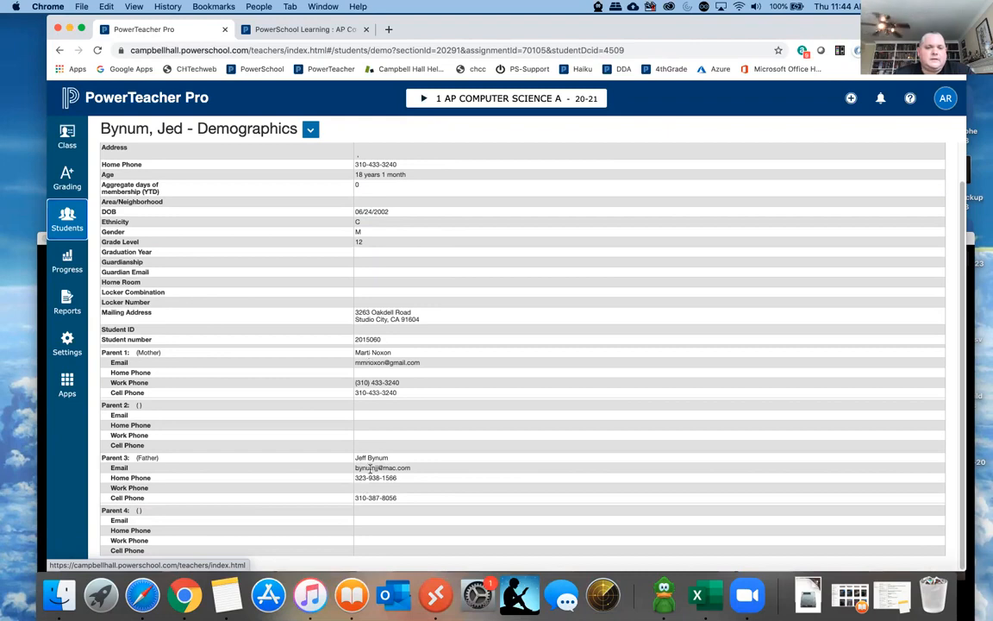
- Return to the first student's assignments, switch to the second student in the class and reopen the list of students and views
left_click(49, 200)
left_click(168, 159)
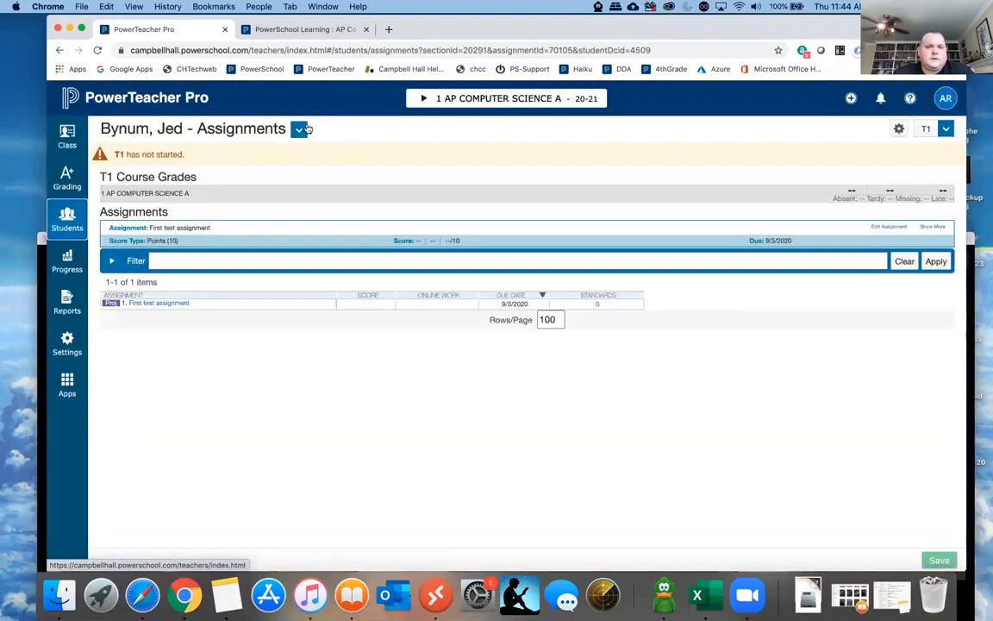
left_click(299, 129)
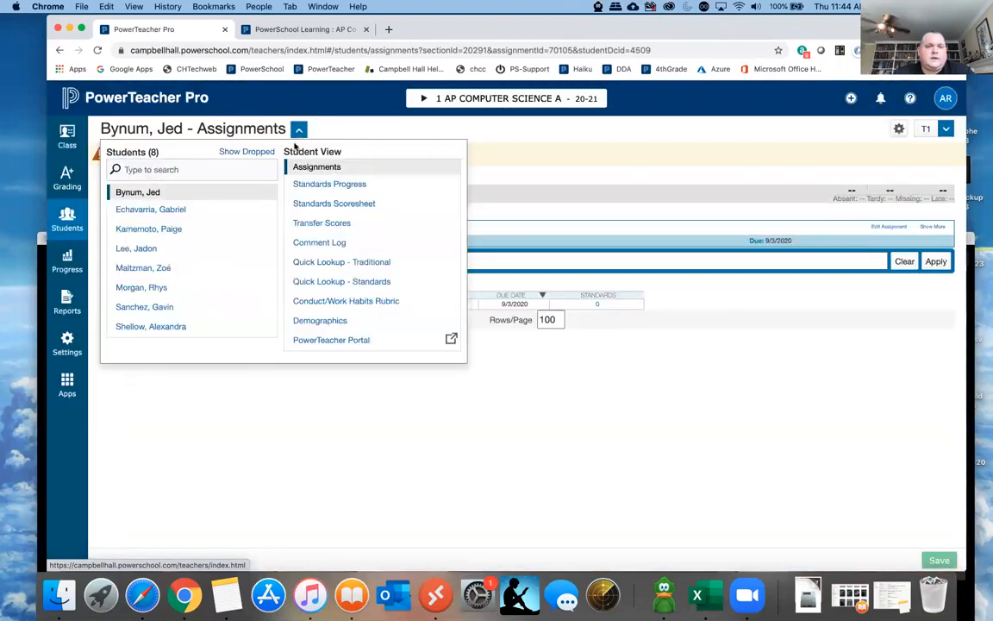
left_click(143, 209)
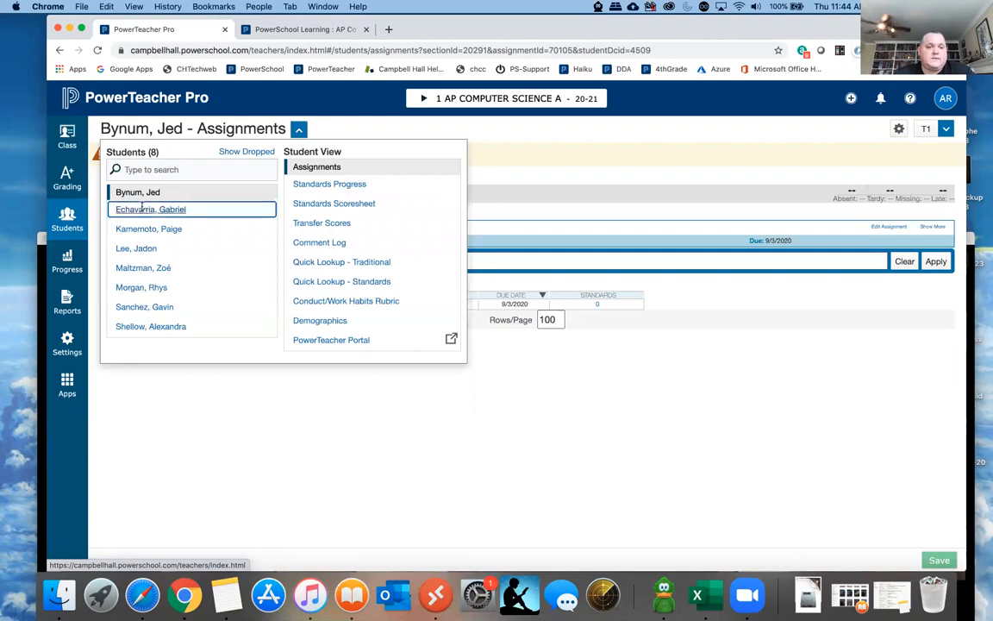
left_click(346, 128)
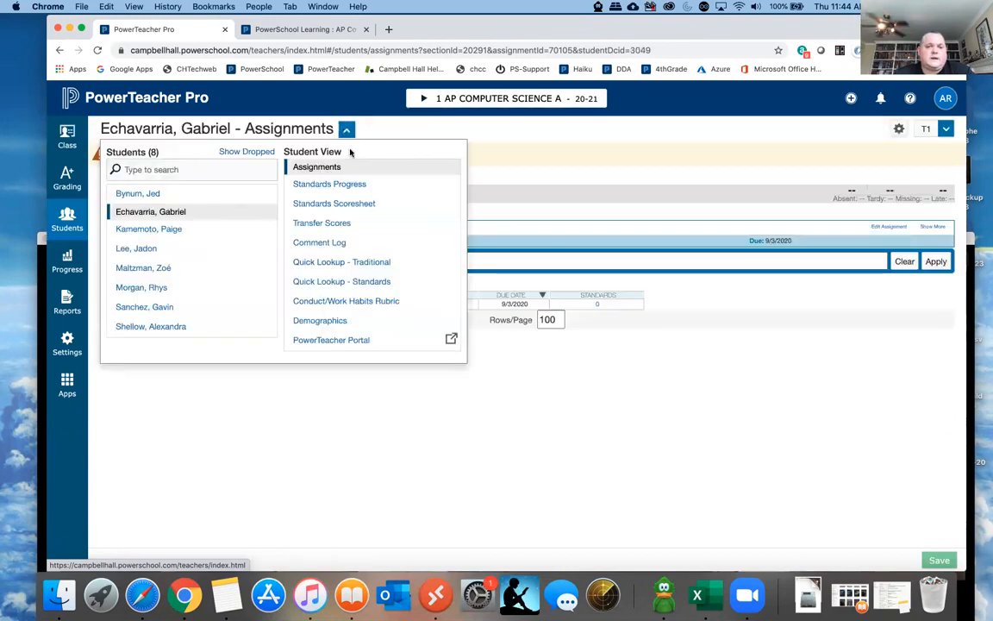
- View the second student's demographics page, then switch to the first student's demographics
left_click(332, 321)
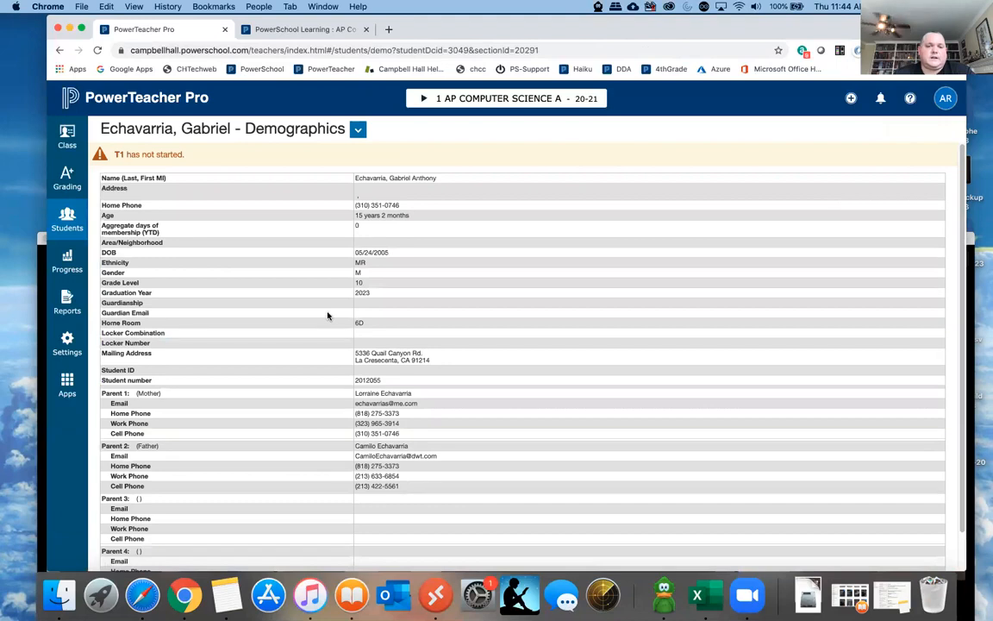
left_click(65, 220)
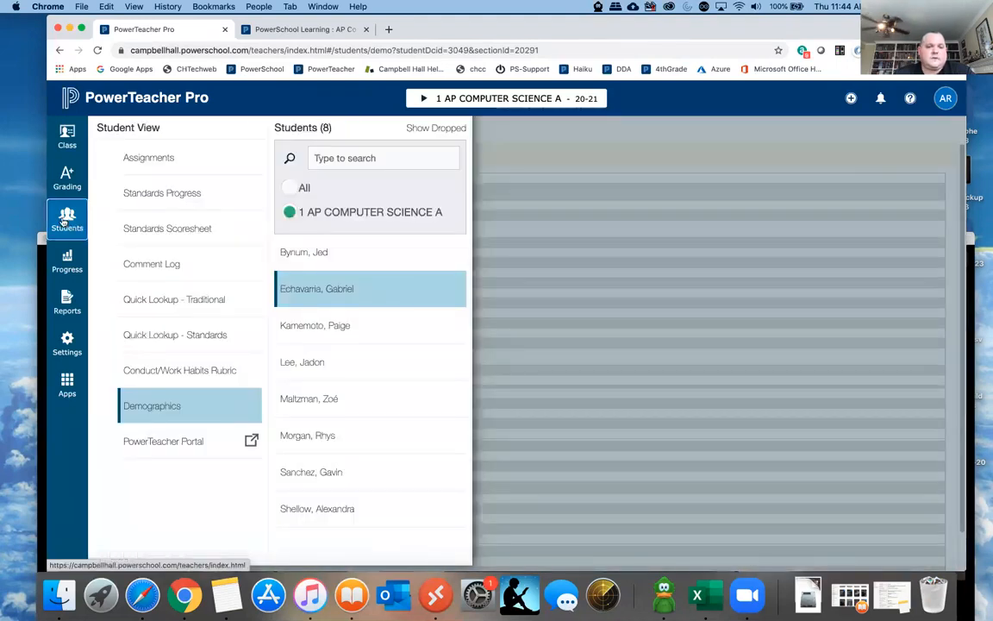
left_click(296, 254)
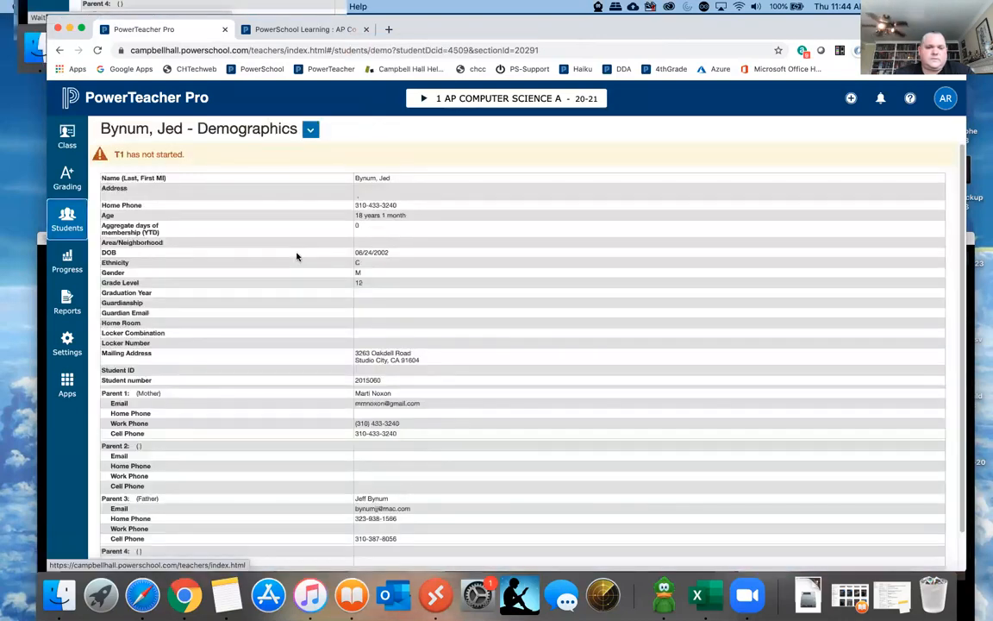
- Open the traditional grades progress page and switch to the 19-20 AP Computer Science A class
left_click(68, 265)
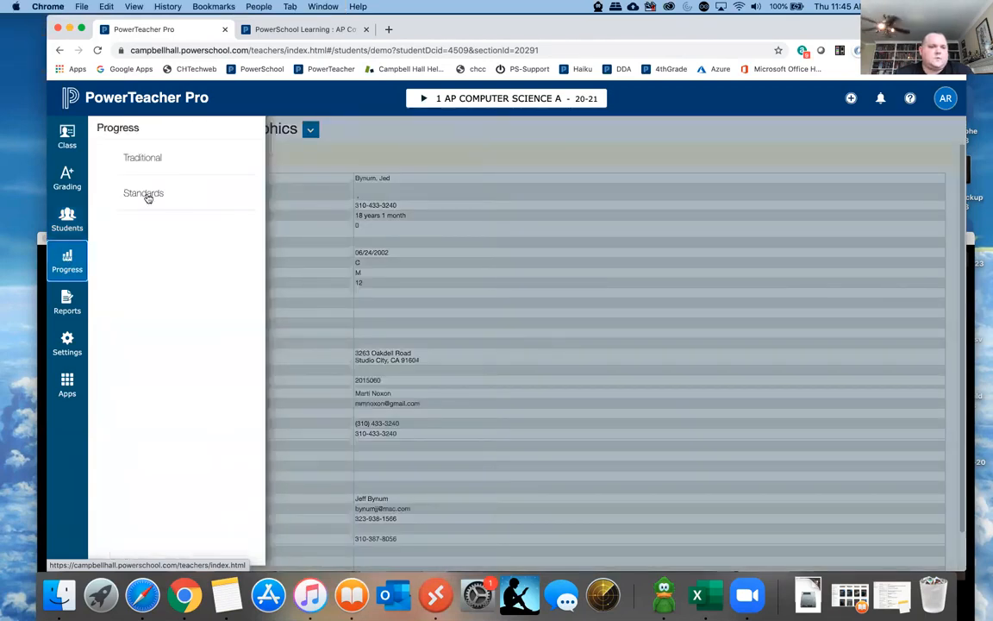
left_click(143, 157)
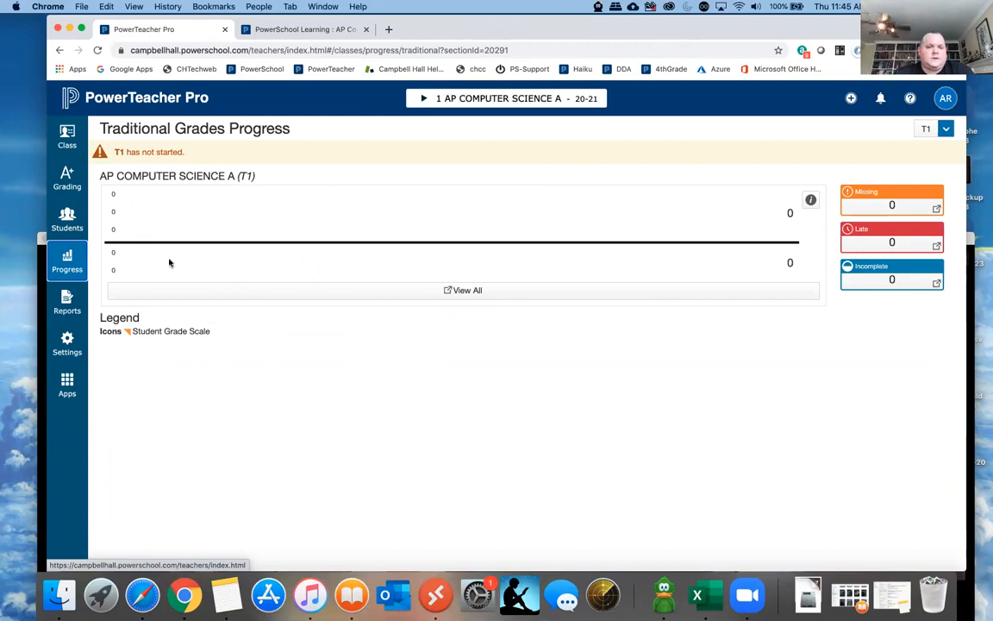
left_click(422, 98)
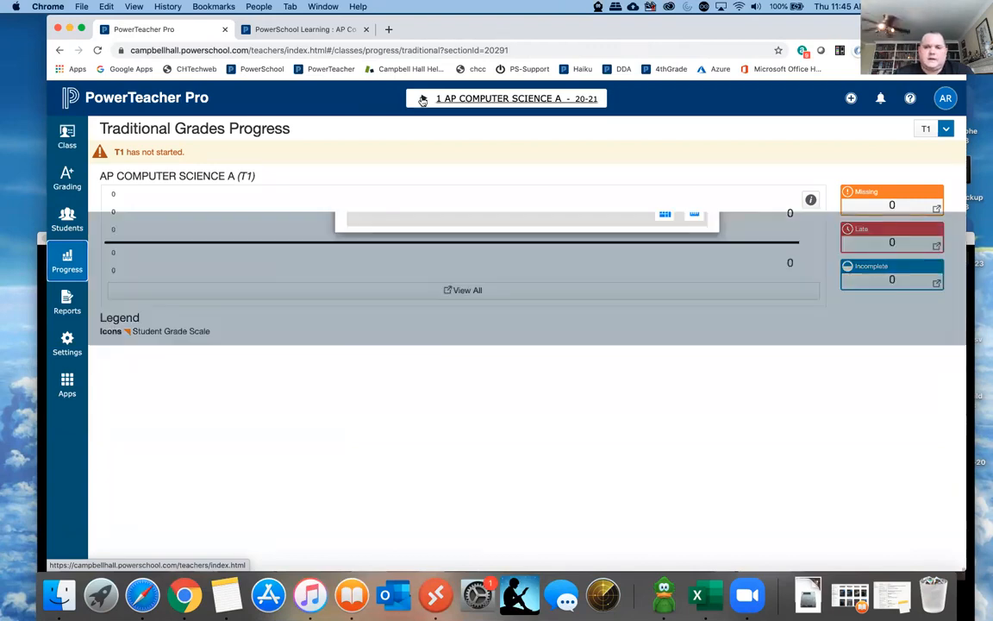
left_click(356, 132)
left_click(361, 247)
left_click(379, 212)
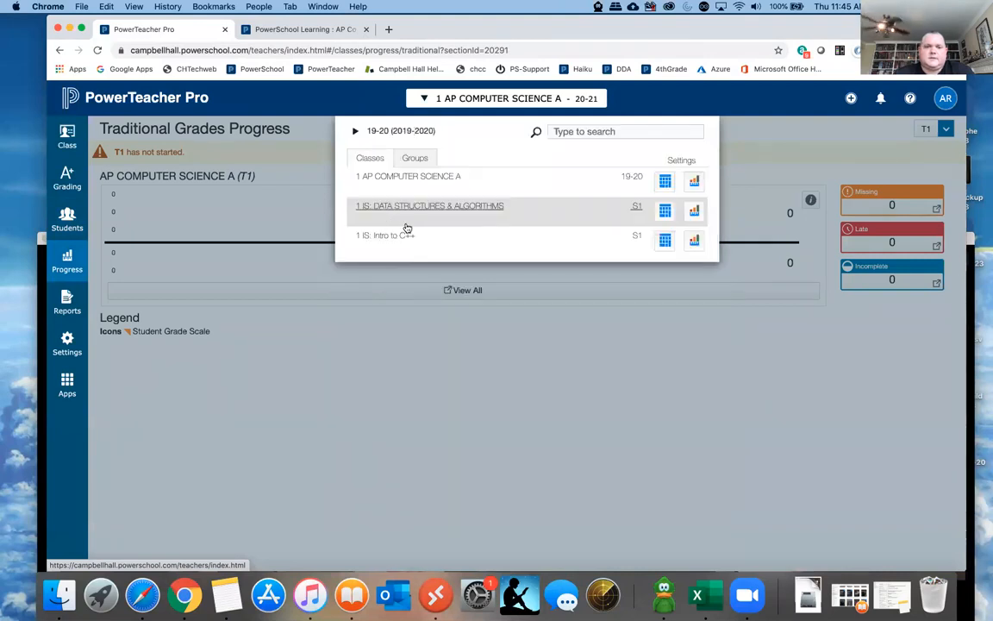
left_click(413, 176)
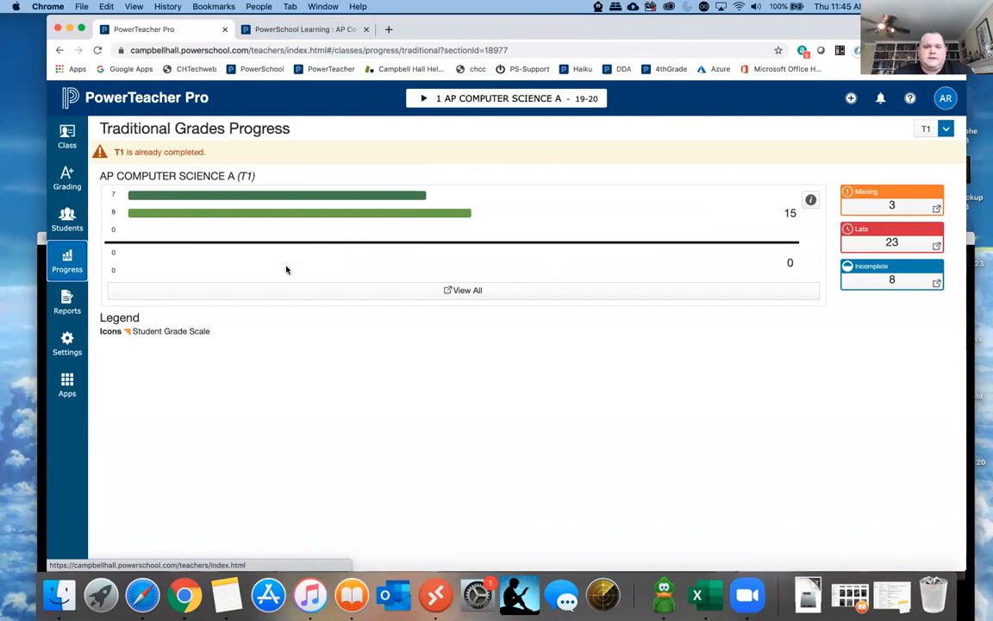
- View the class's T1 traditional grades distribution and the grade scale color labels, closing each window
left_click(372, 295)
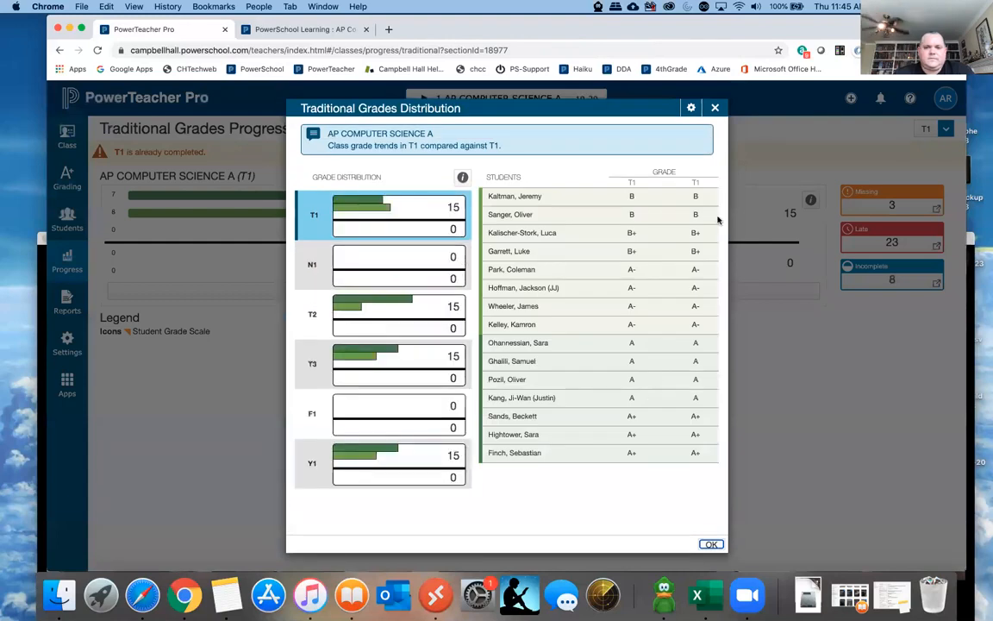
left_click(714, 108)
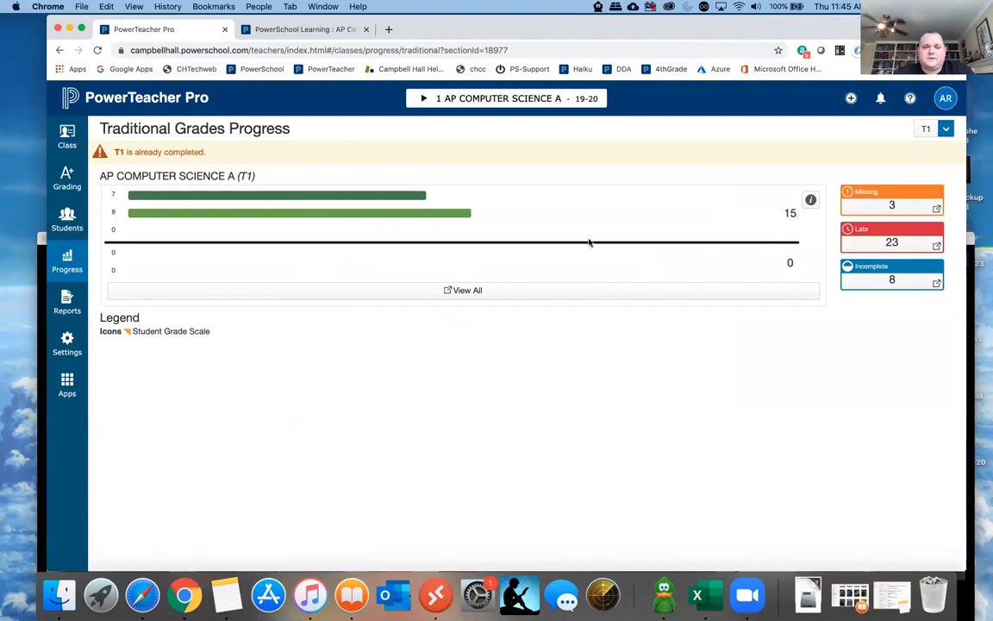
left_click(810, 200)
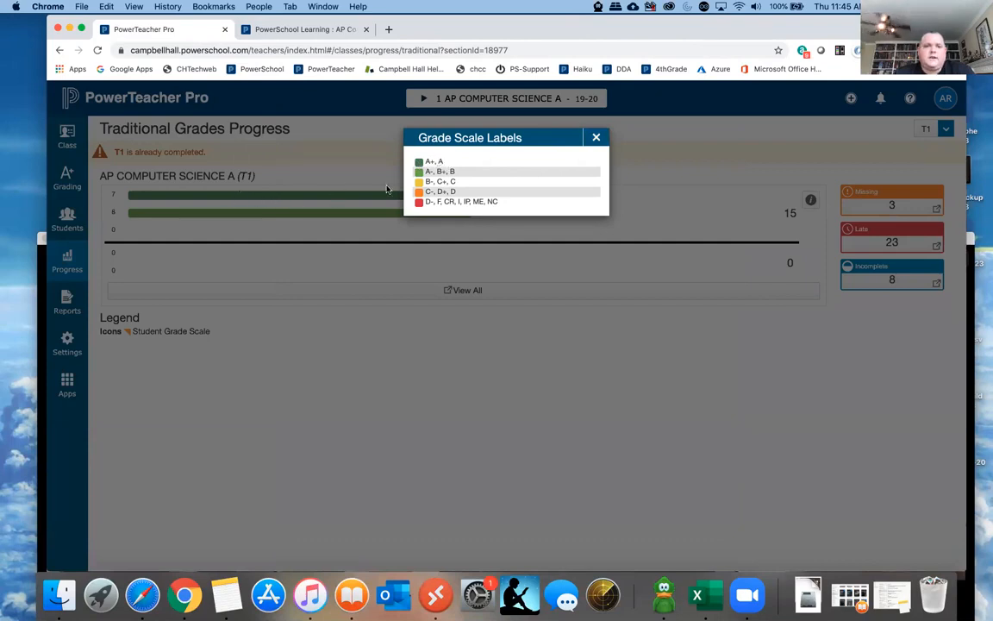
left_click(595, 137)
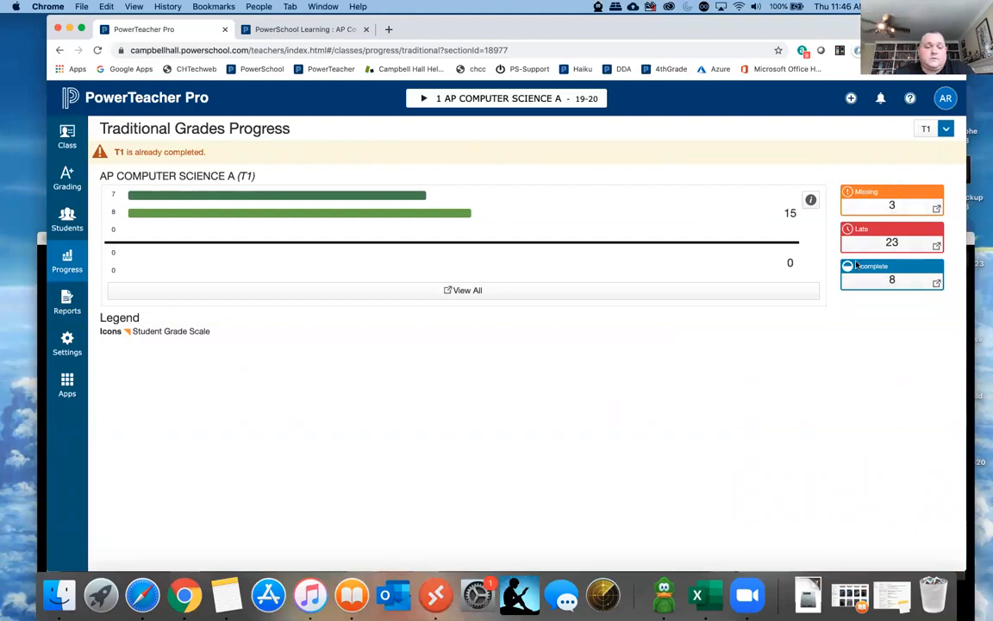
- Reopen the traditional grades distribution, compare the T3 and T2 grade trends, and close it with T3 selected
left_click(458, 292)
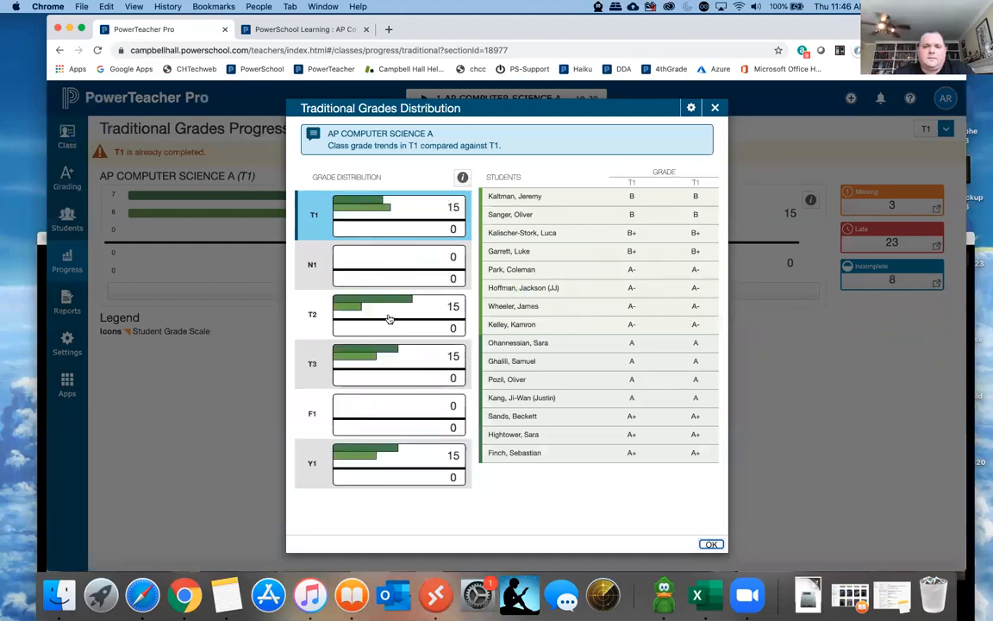
left_click(383, 366)
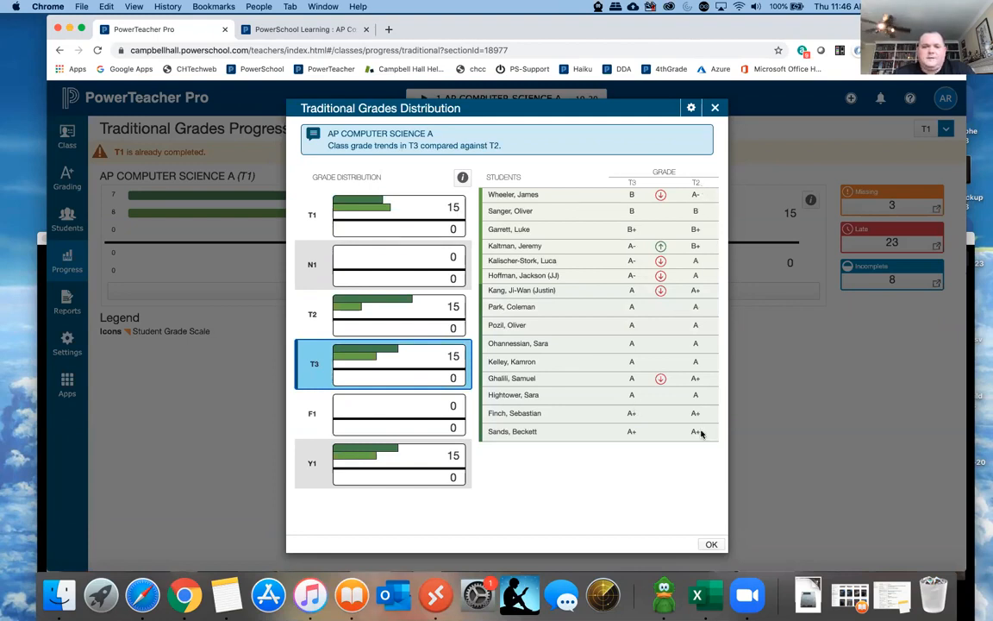
left_click(389, 314)
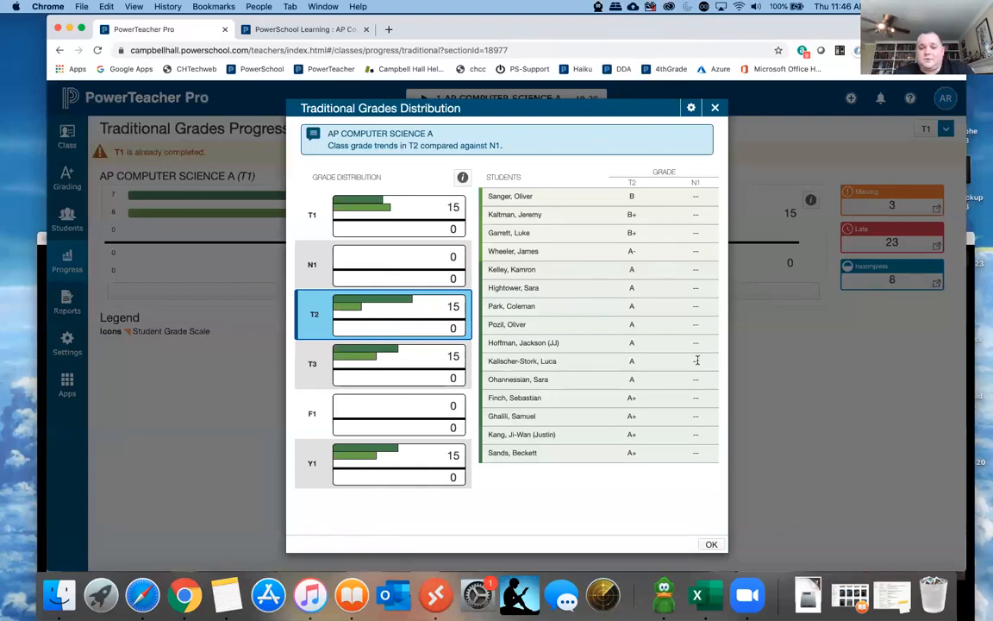
left_click(391, 359)
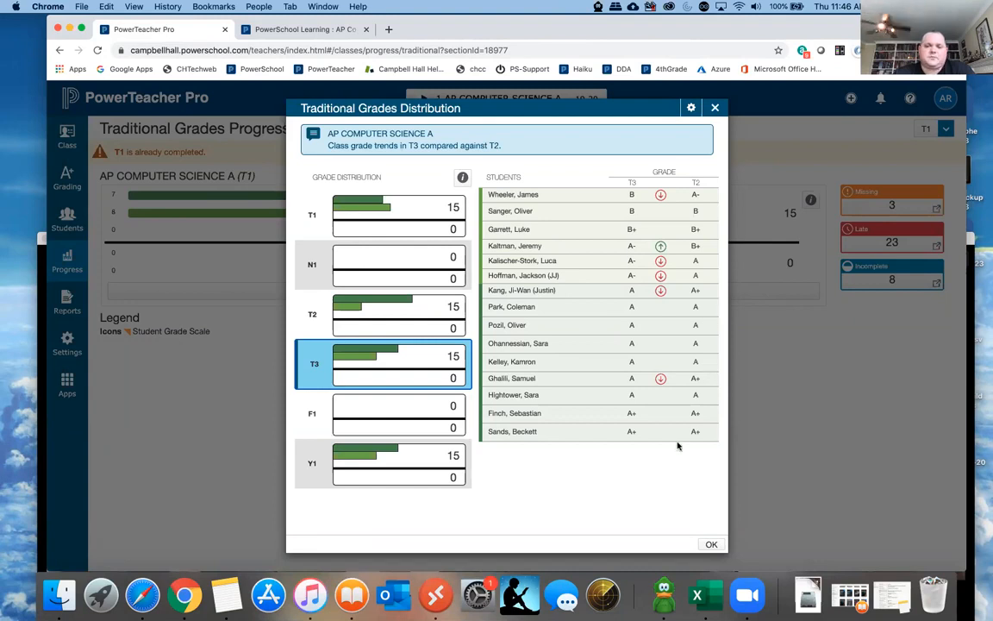
left_click(711, 545)
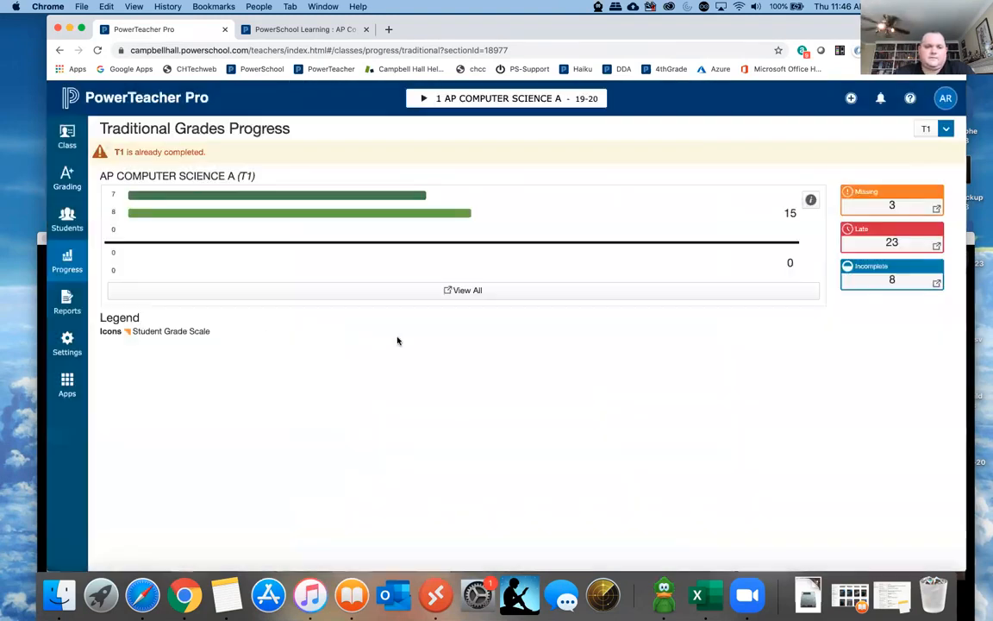
- Open the Individual Student Report and examine its class choices, sort options and data areas to include
left_click(67, 303)
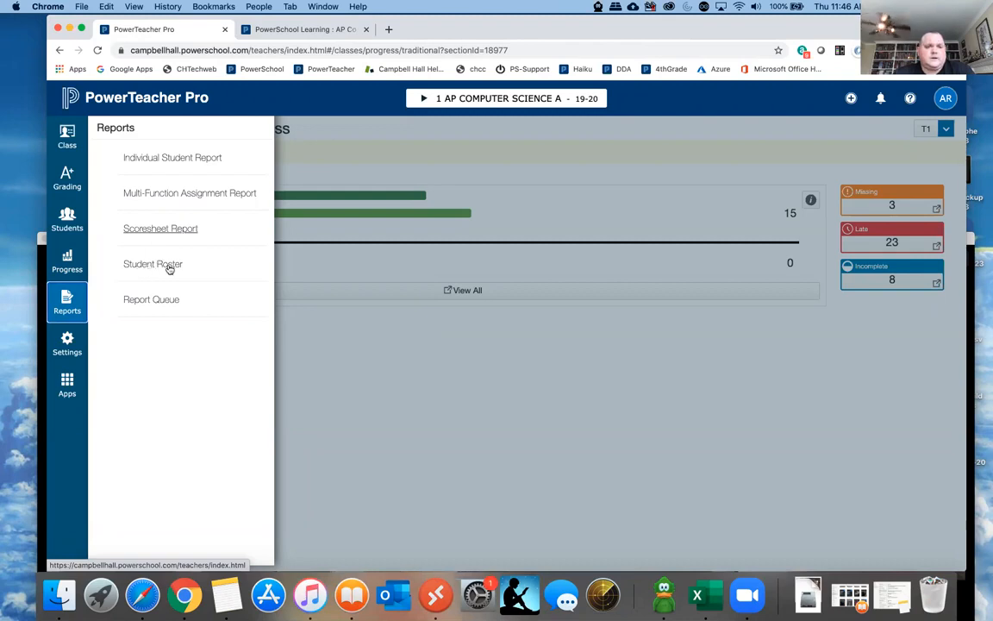
left_click(172, 157)
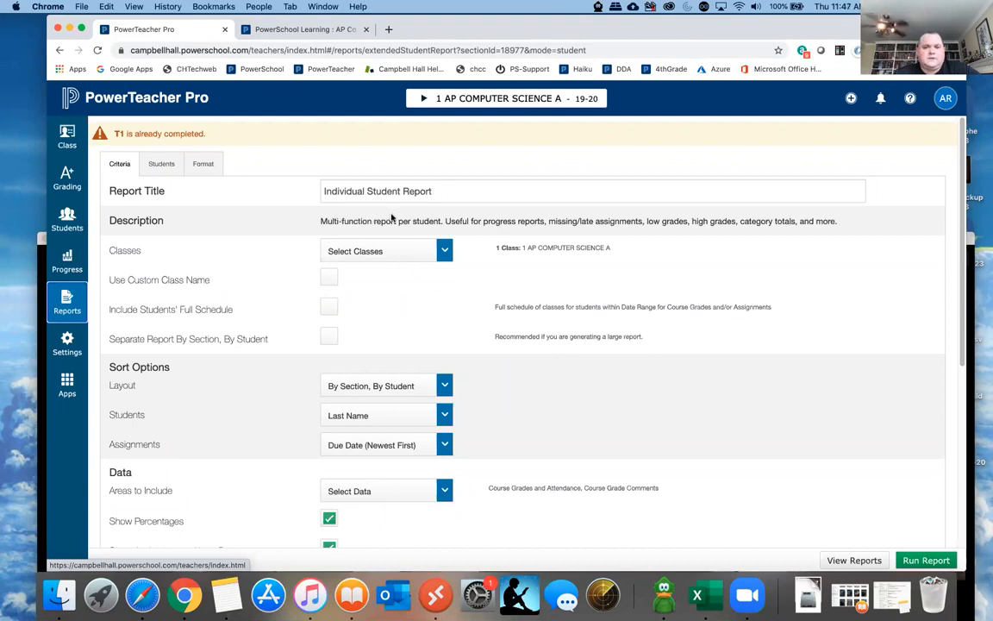
left_click(401, 251)
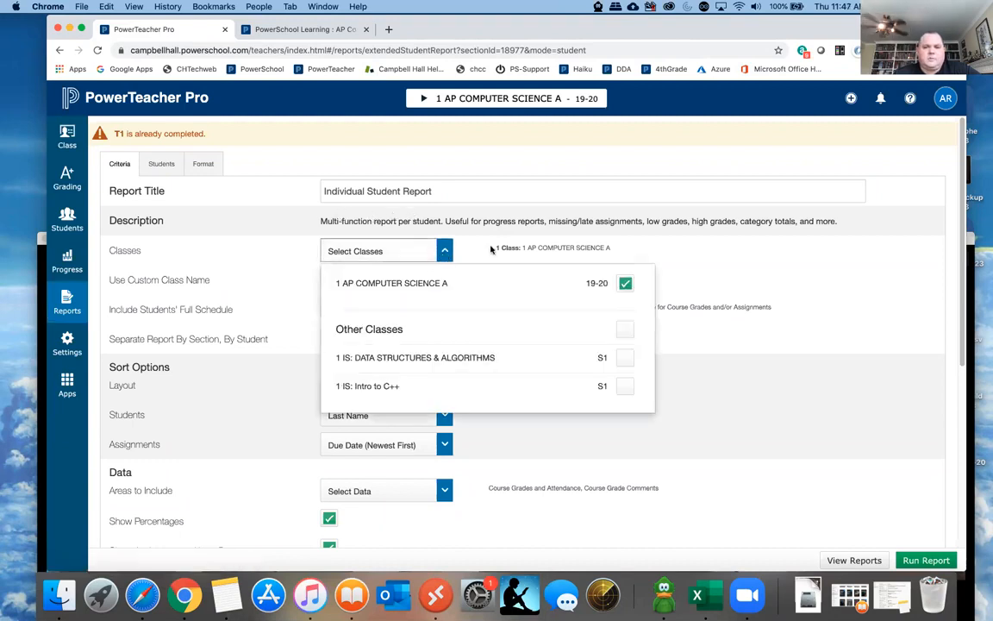
left_click(440, 223)
scroll(476, 281, "down", 3)
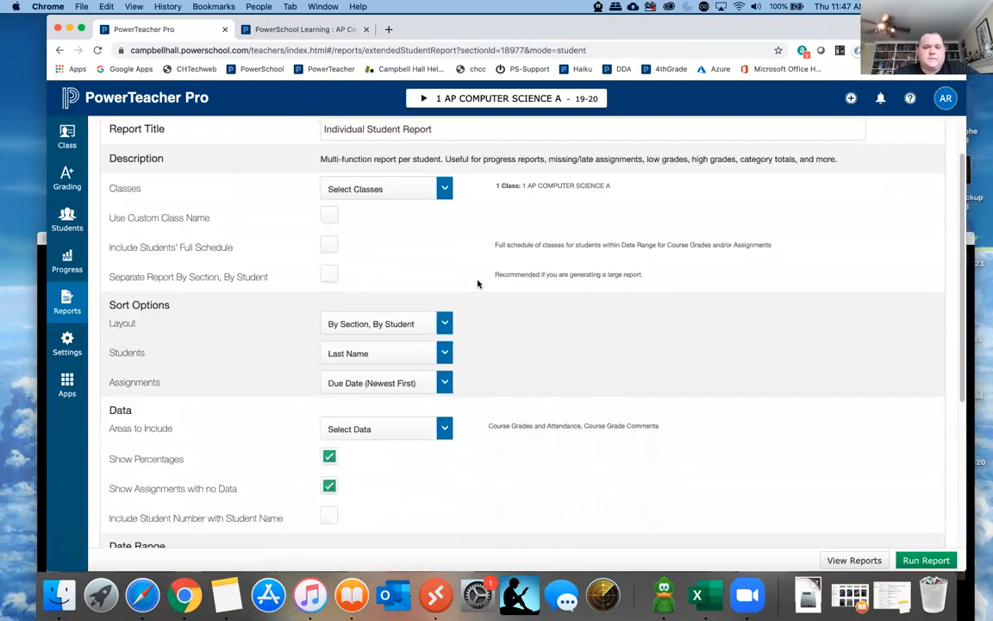
scroll(422, 325, "down", 1)
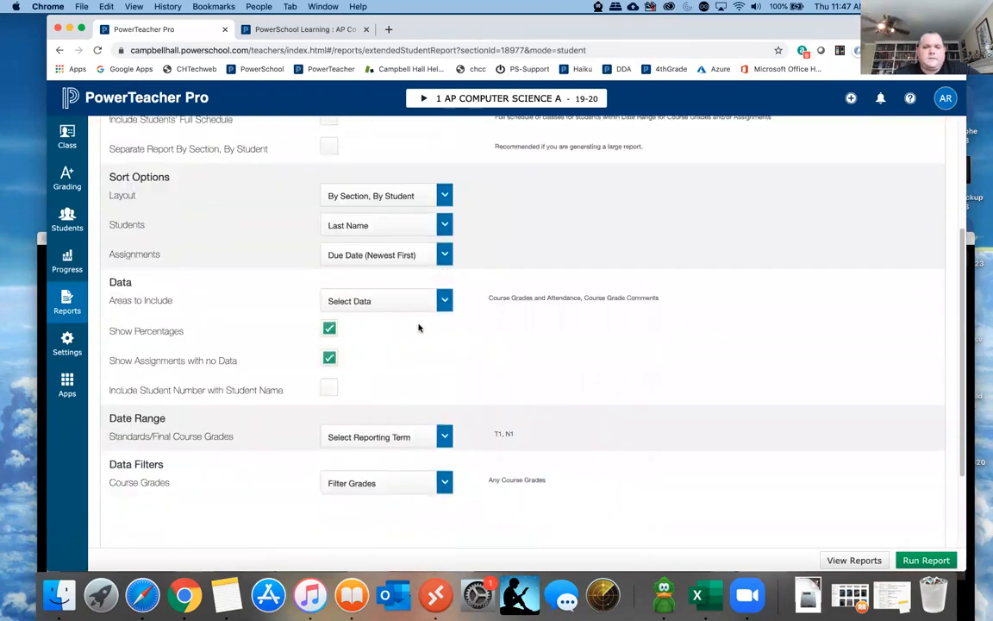
left_click(443, 302)
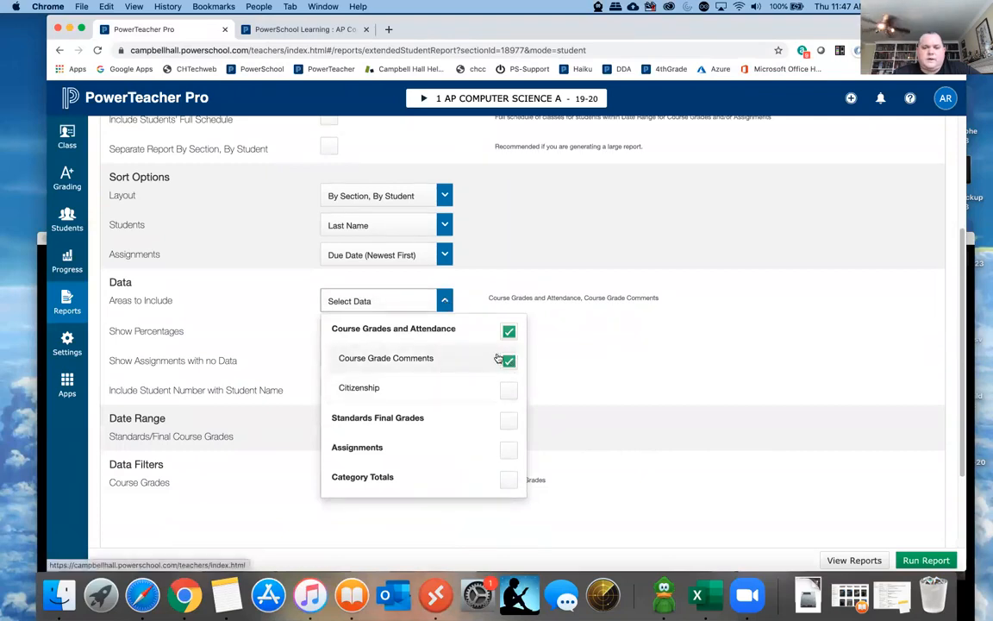
left_click(566, 340)
- Deselect T1 from the report's reporting terms, keeping N1, and look back over the report criteria
scroll(411, 375, "down", 1)
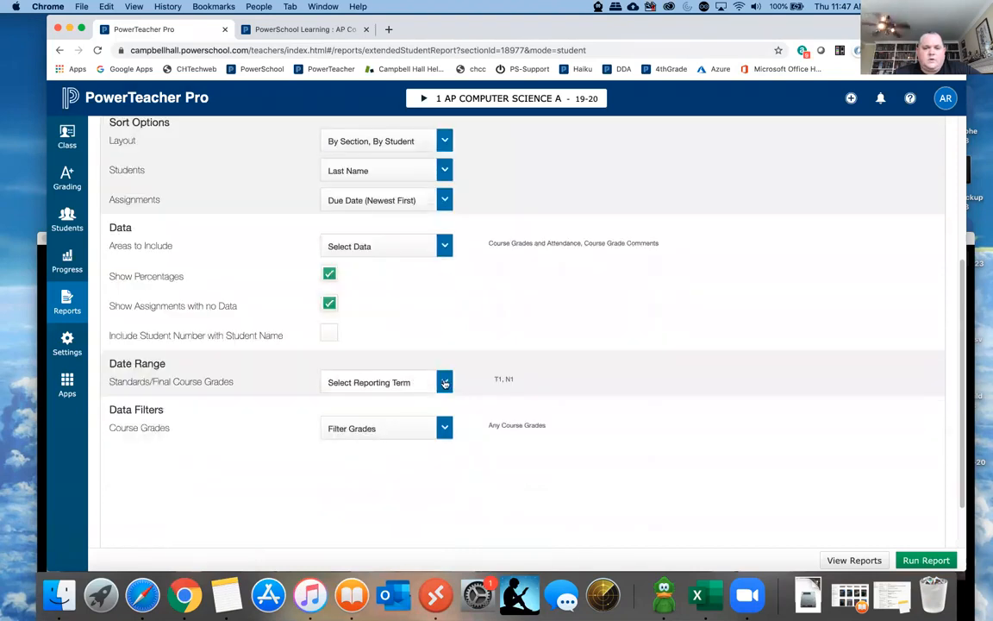
left_click(405, 382)
left_click(441, 476)
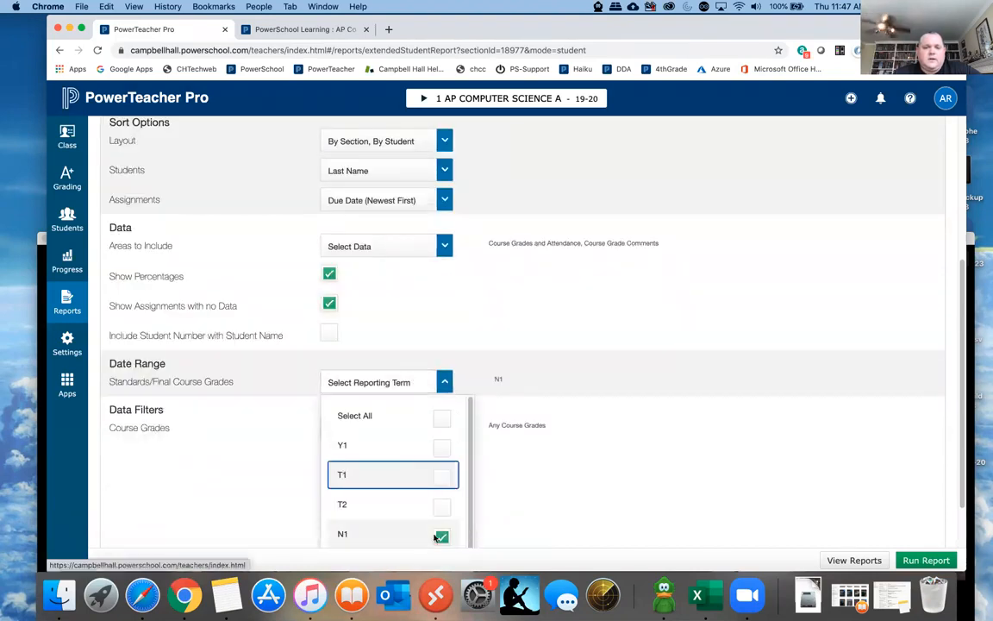
scroll(387, 484, "down", 1)
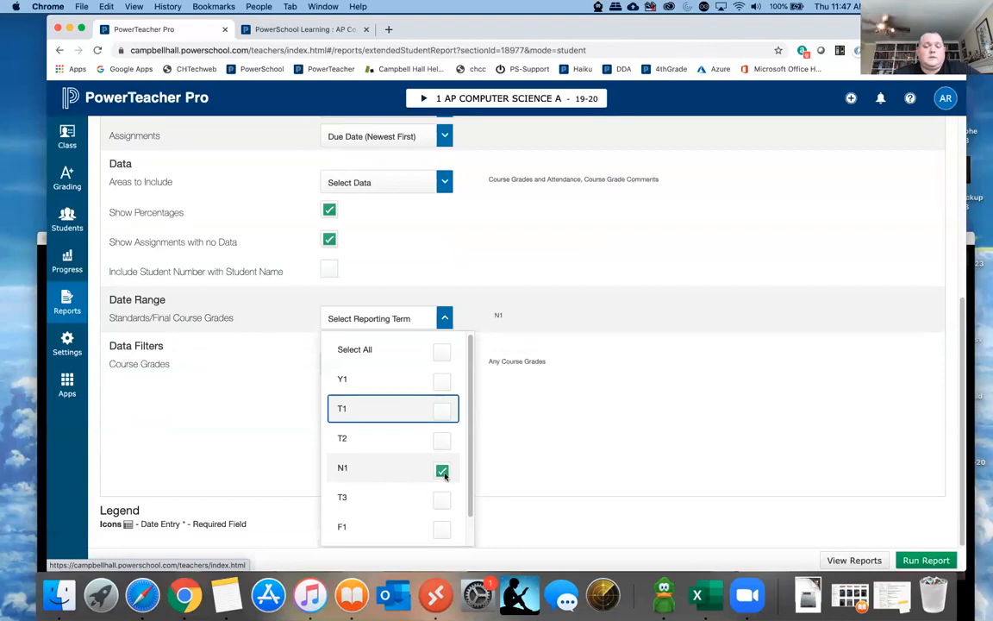
left_click(509, 444)
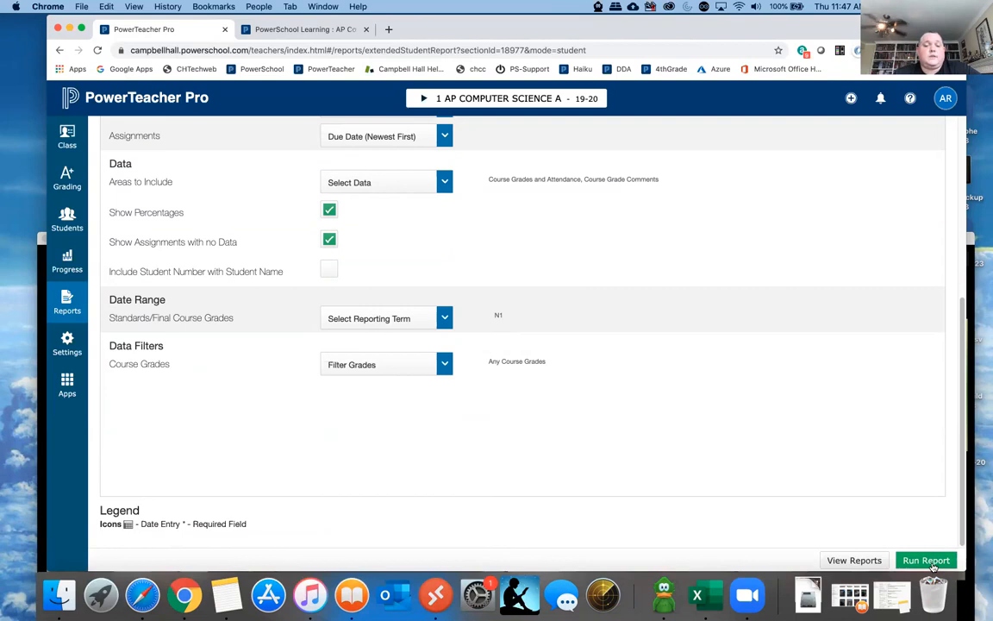
scroll(561, 441, "up", 5)
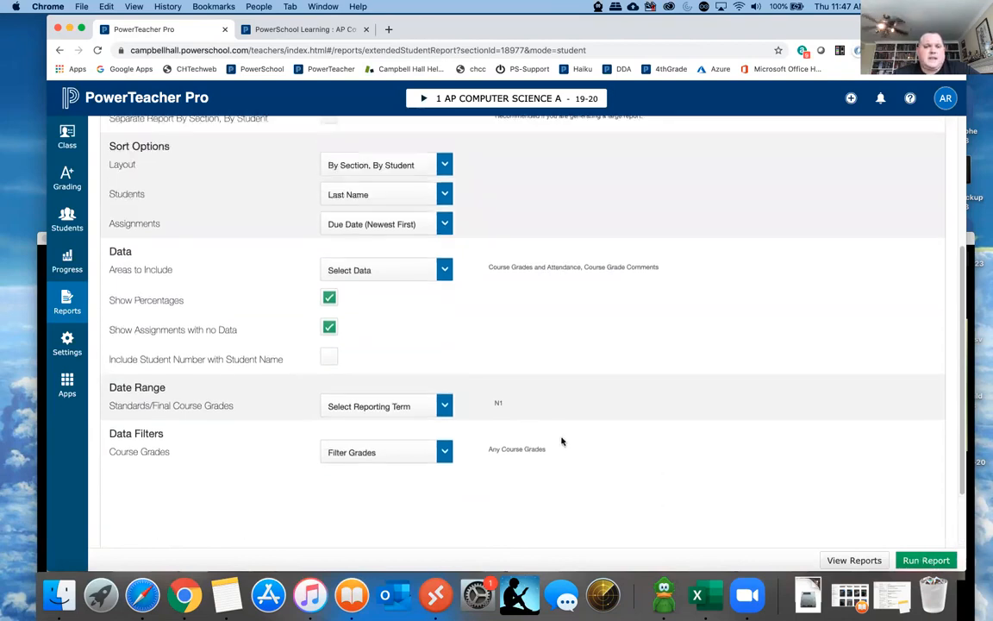
scroll(561, 441, "up", 1)
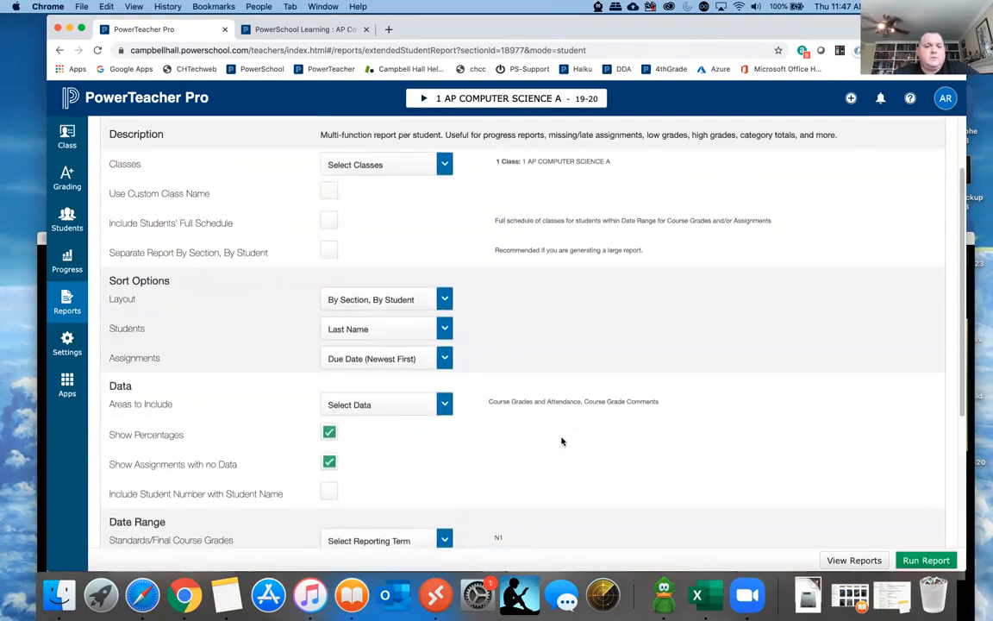
scroll(561, 441, "up", 2)
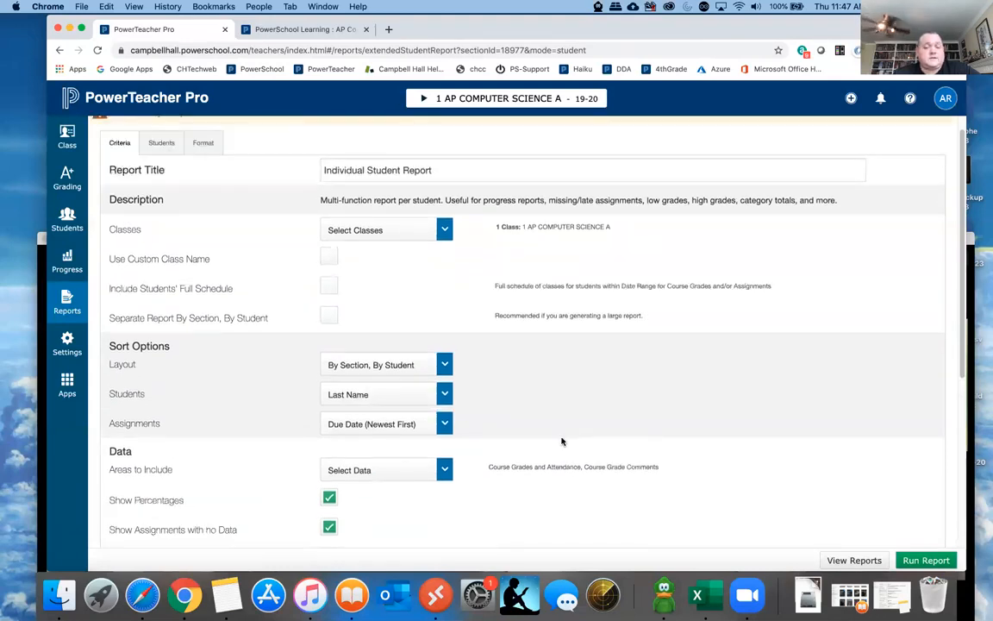
scroll(561, 441, "down", 6)
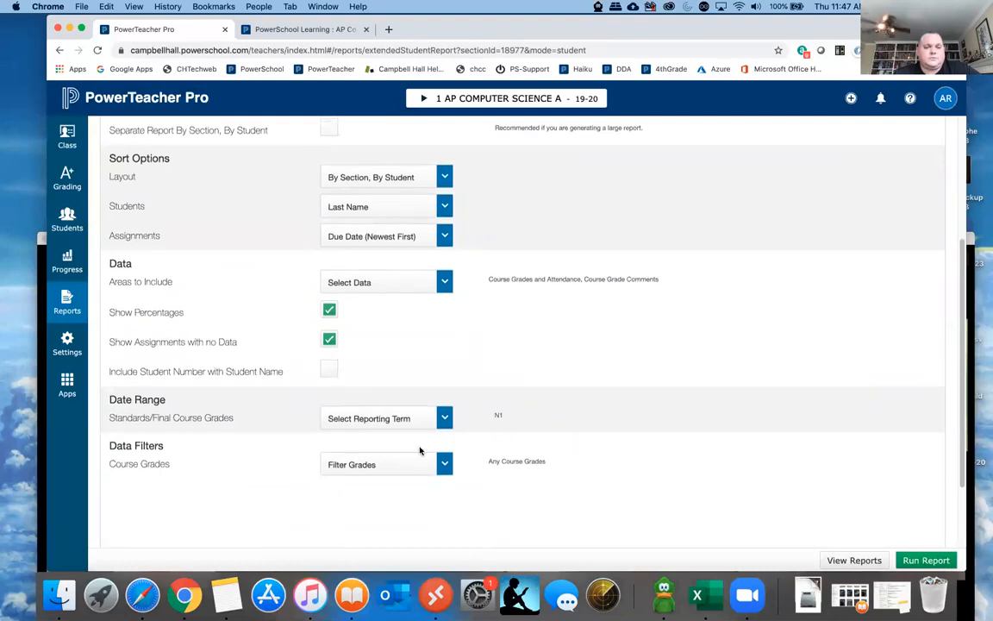
- Open the display settings and view the traditional grades, standards usage and student name options
left_click(66, 341)
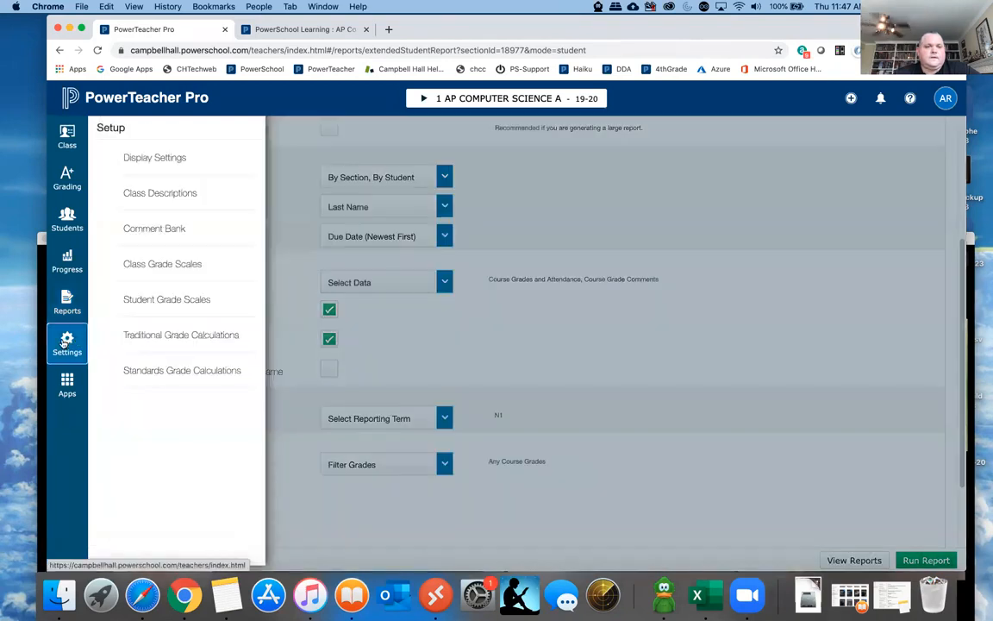
left_click(169, 161)
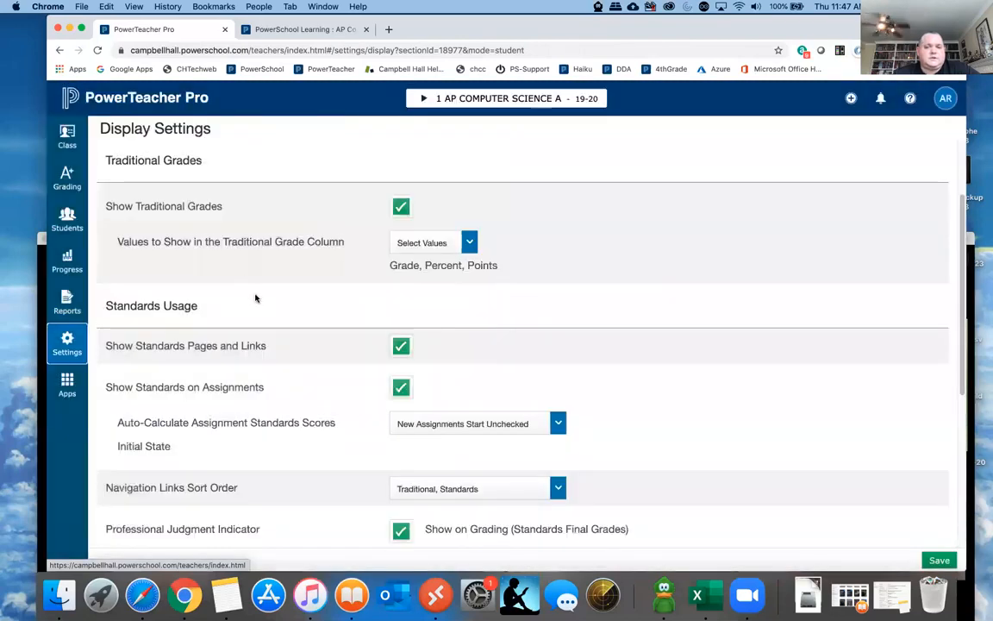
scroll(255, 298, "down", 5)
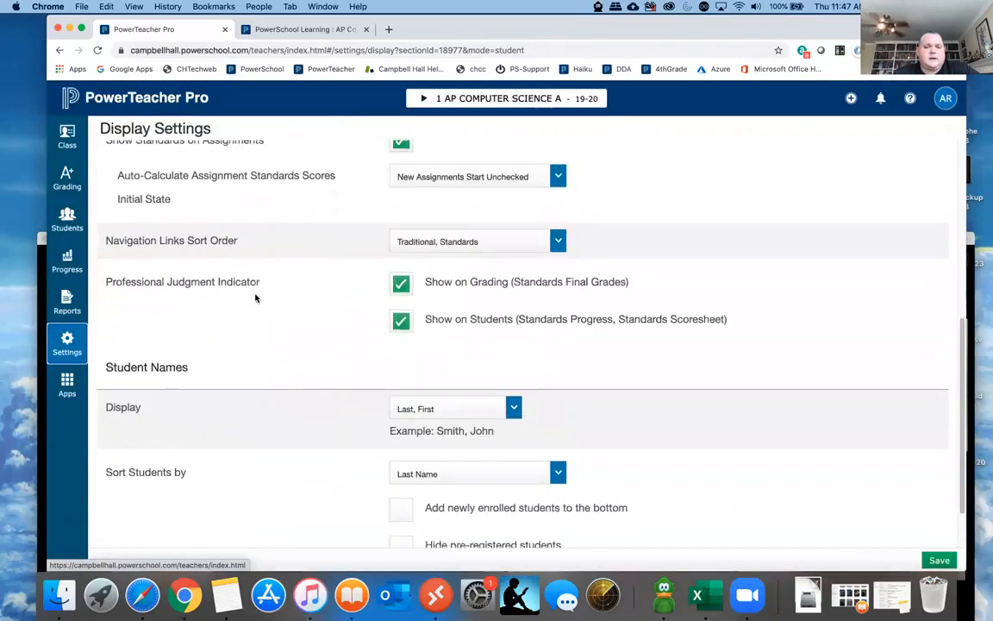
scroll(255, 298, "down", 1)
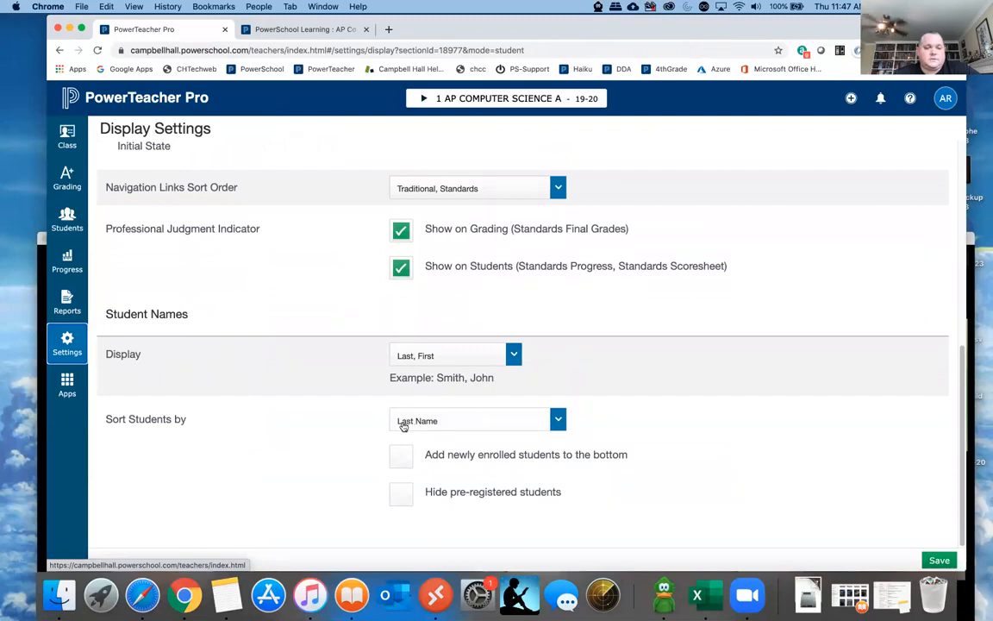
- Open the class descriptions settings and examine the custom class name and description fields for AP Computer Science A
left_click(69, 347)
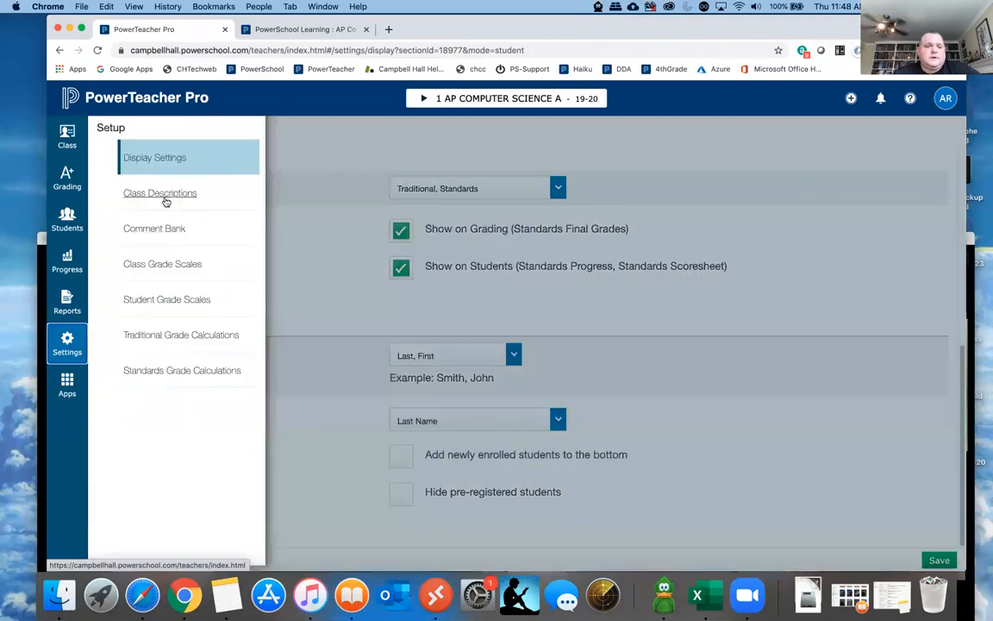
left_click(164, 196)
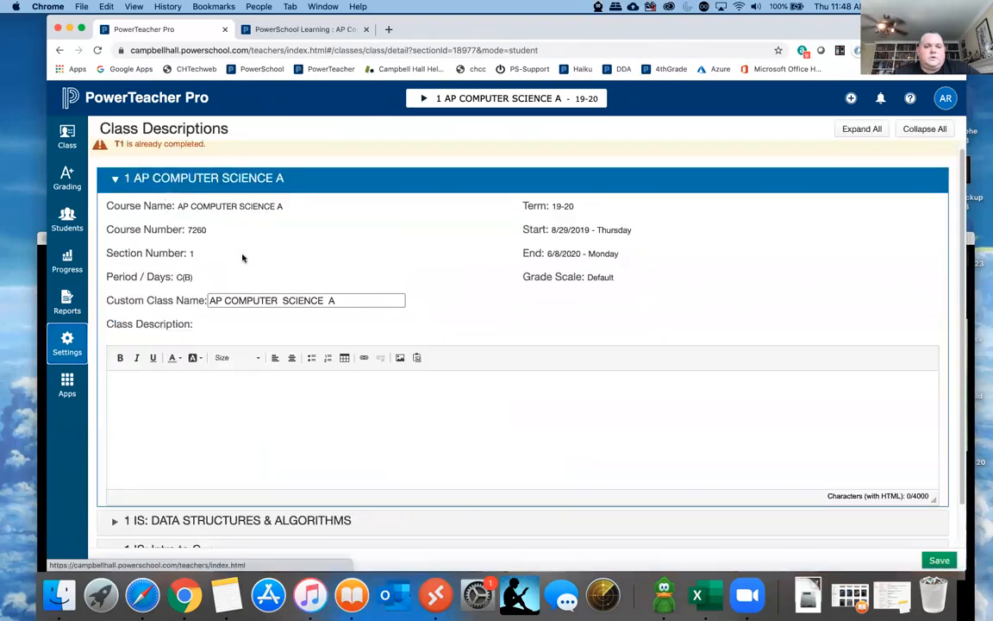
left_click(337, 300)
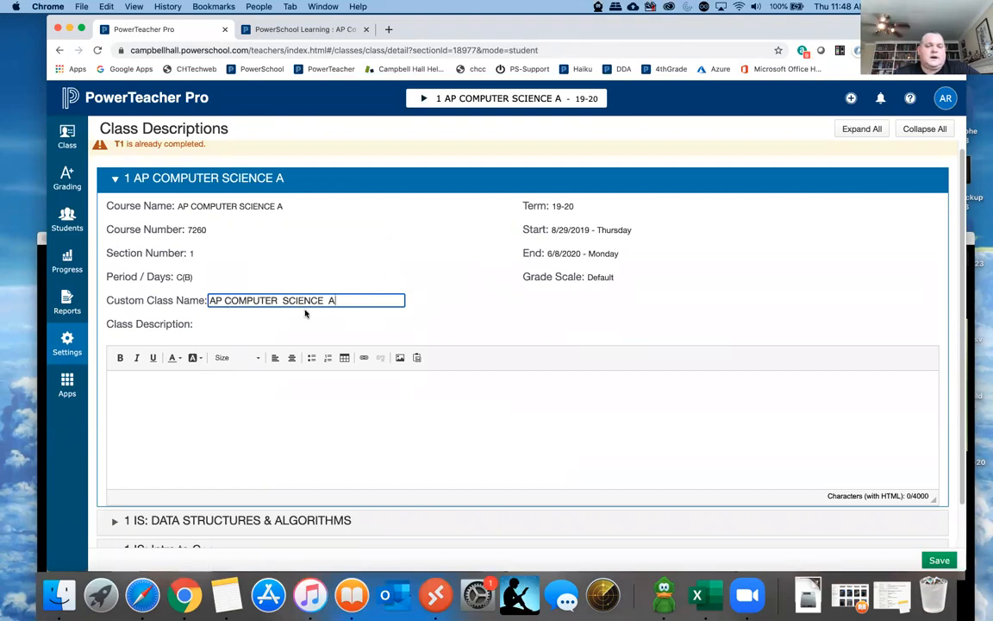
scroll(329, 284, "up", 1)
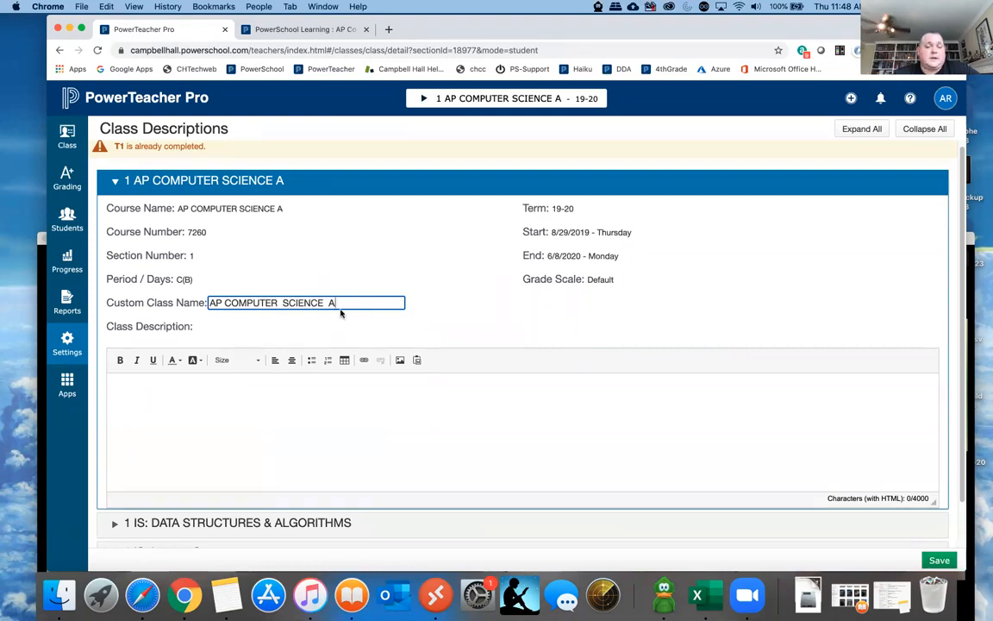
- Look through the settings pages for class grade scales, student grade scales and traditional grade calculations
left_click(67, 342)
left_click(160, 265)
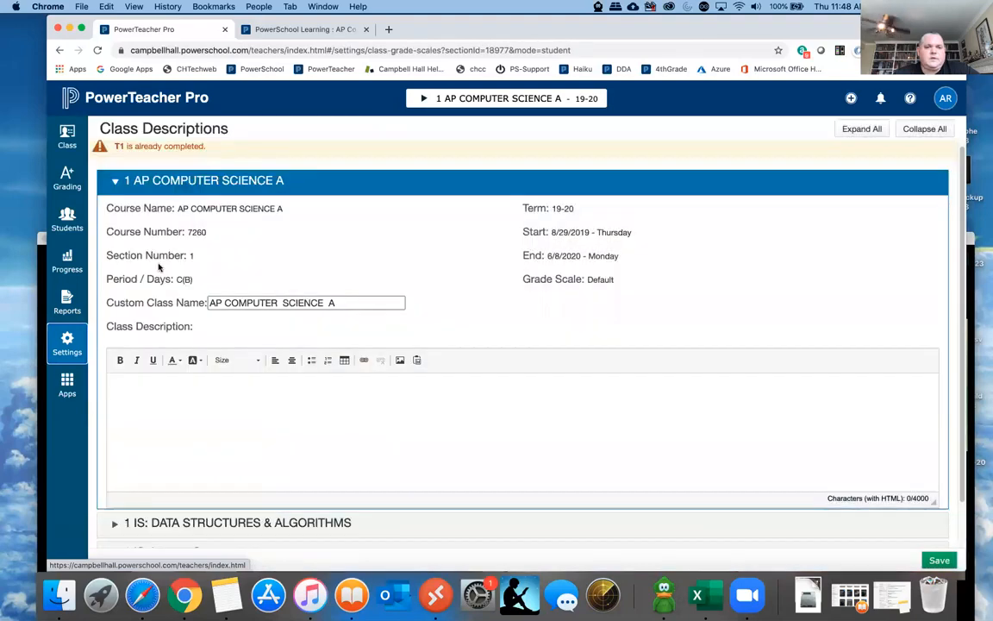
mouse_move(119, 331)
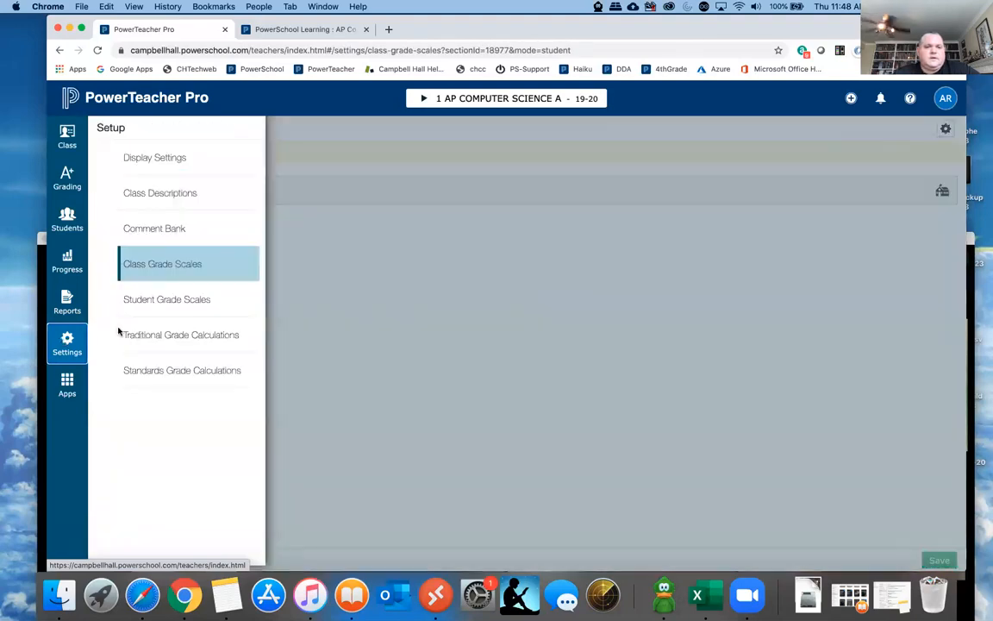
left_click(161, 302)
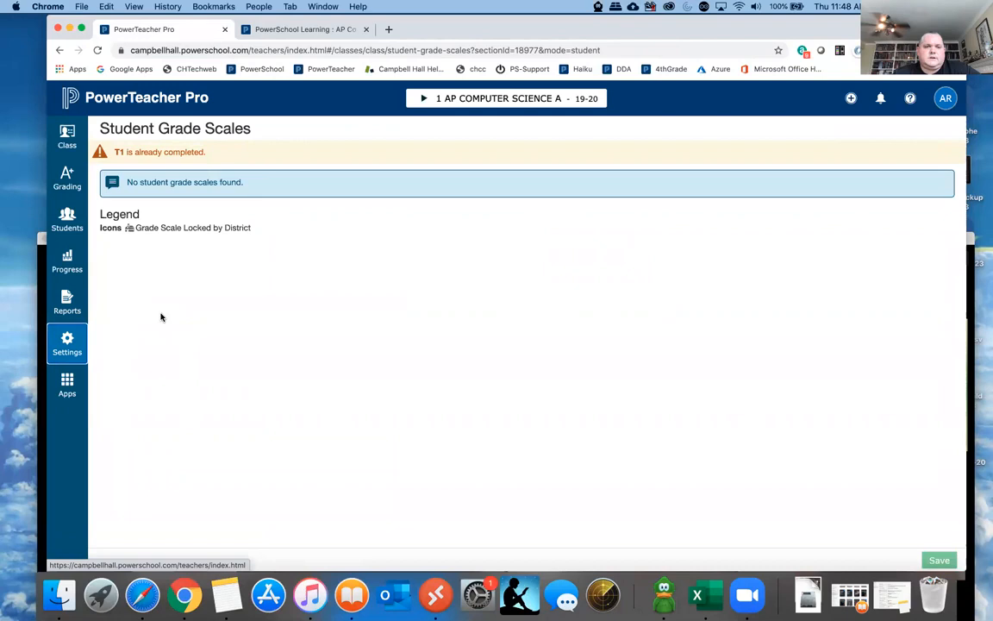
left_click(68, 338)
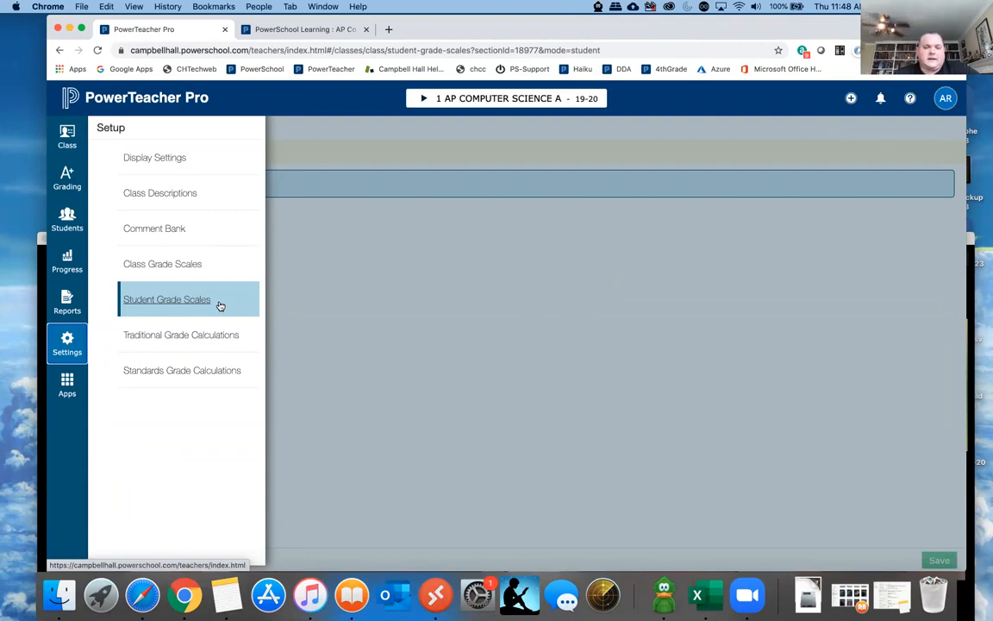
left_click(191, 337)
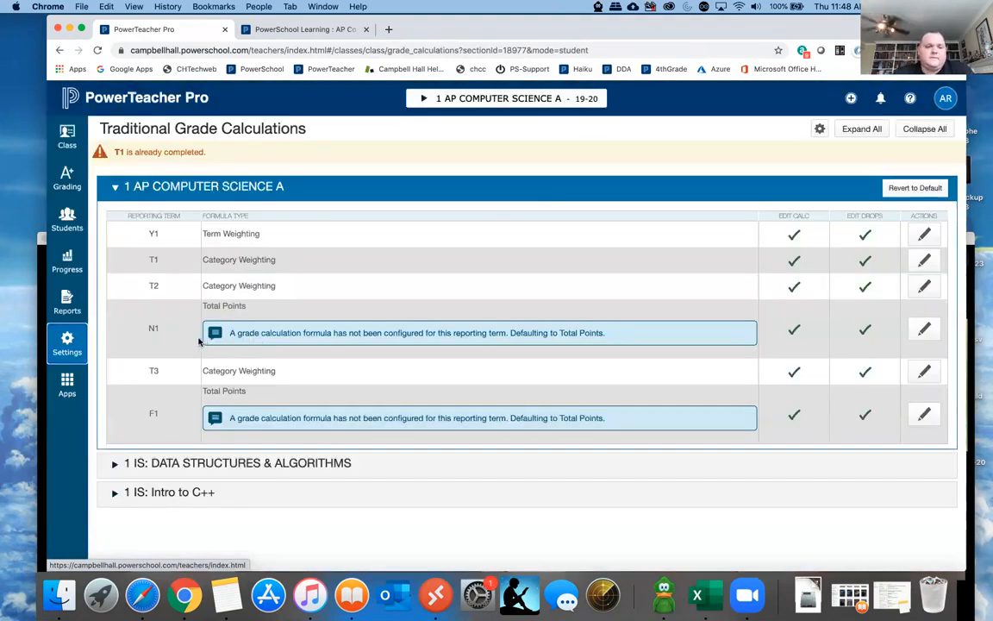
- View the linked PowerTeacher Portal app and the class's Learning links without leaving the traditional grade calculations page
left_click(68, 382)
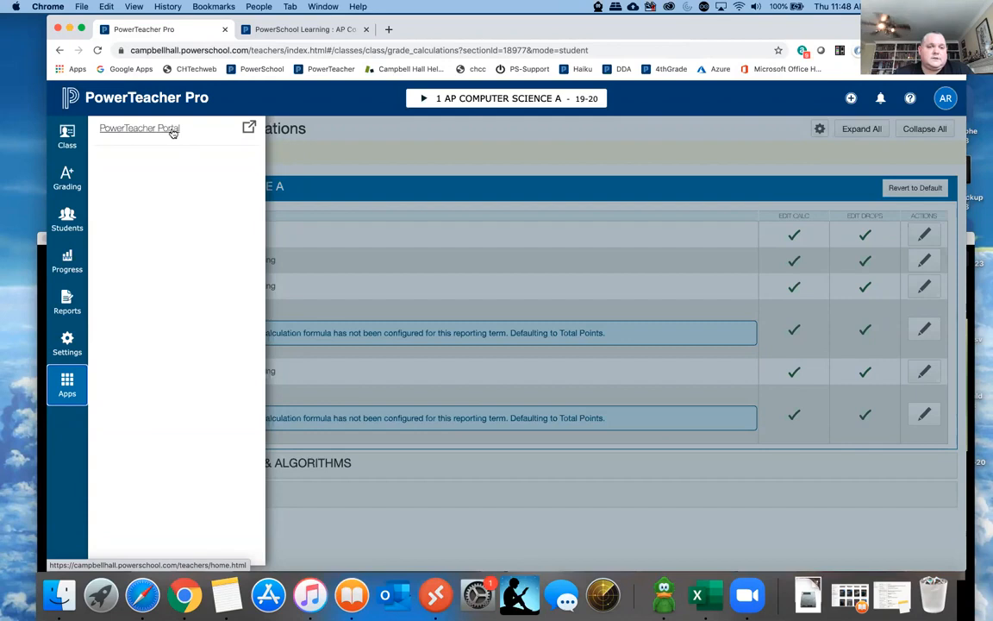
left_click(68, 394)
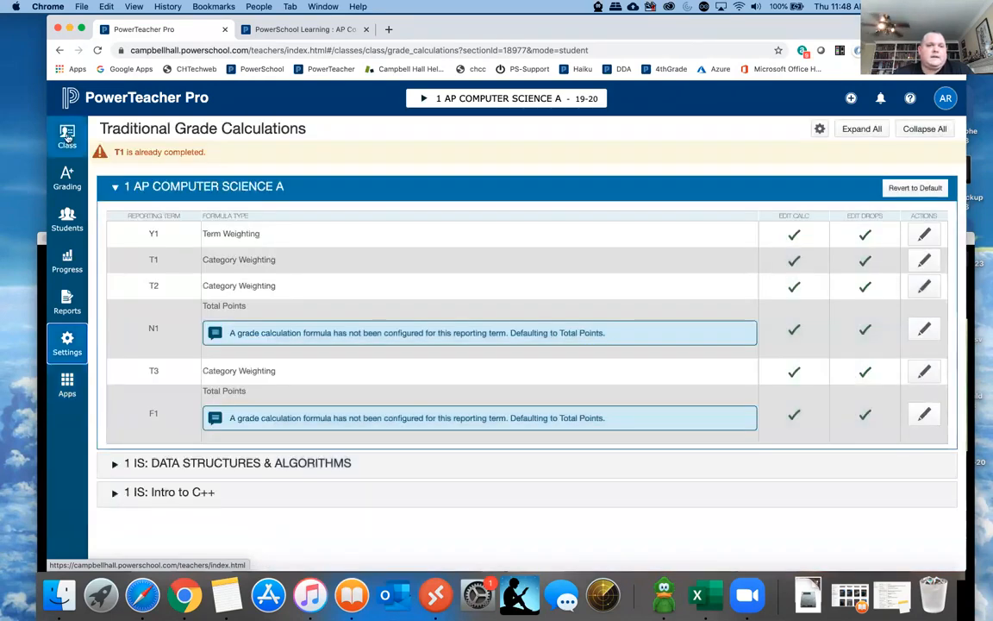
left_click(67, 136)
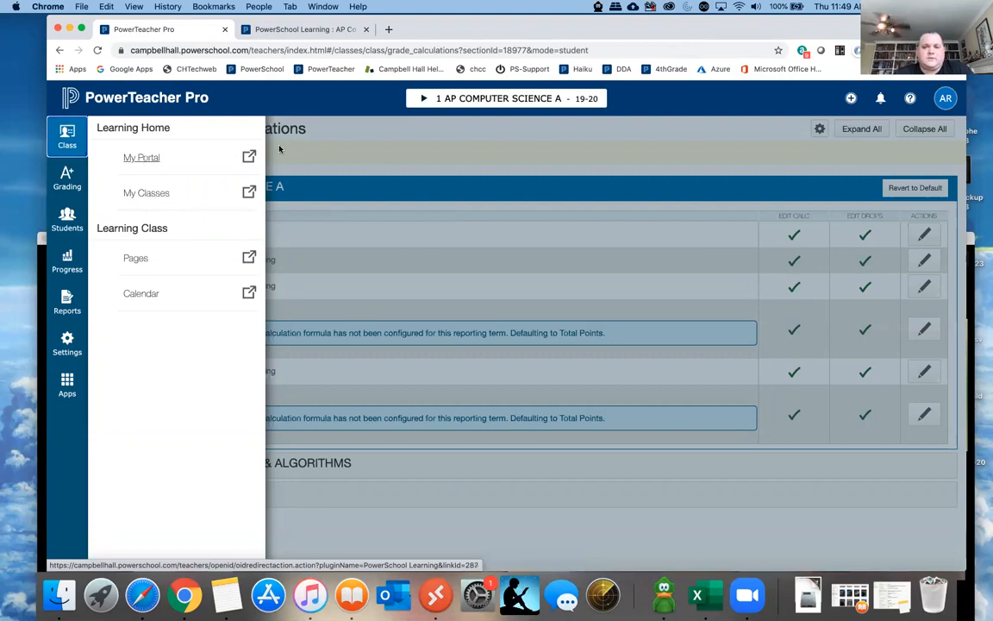
left_click(334, 123)
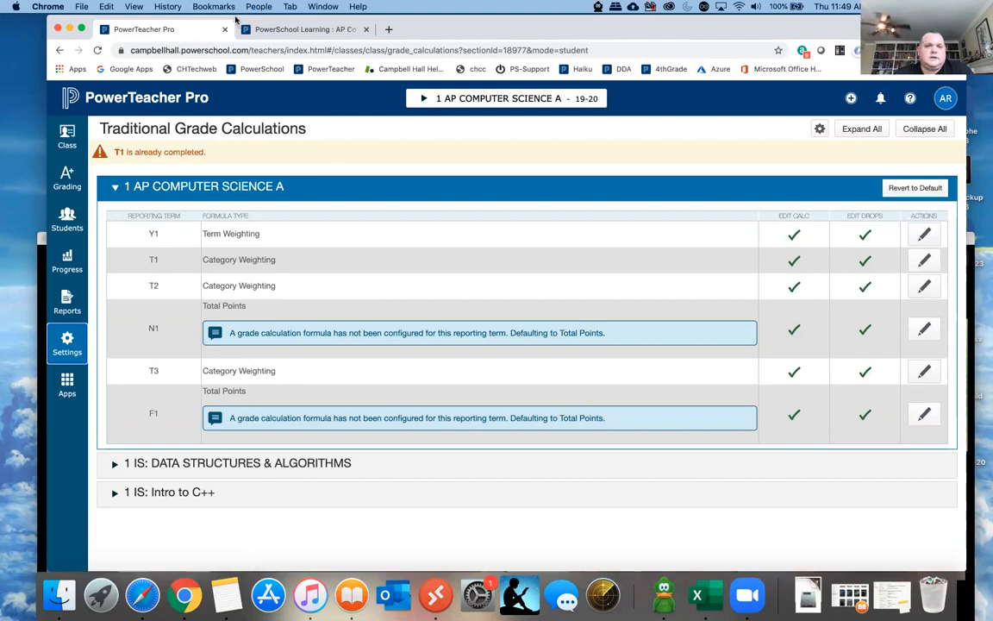
- Switch to the Zoom meeting window, bring the full participant gallery into view, and lower it to uncover the browser
left_click_drag(234, 21, 309, 21)
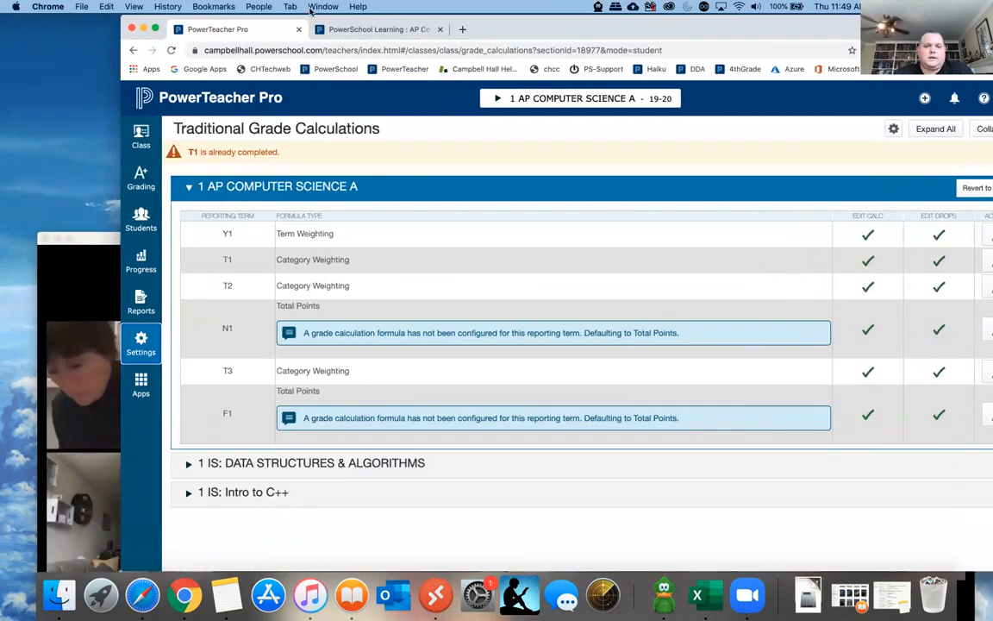
left_click(101, 273)
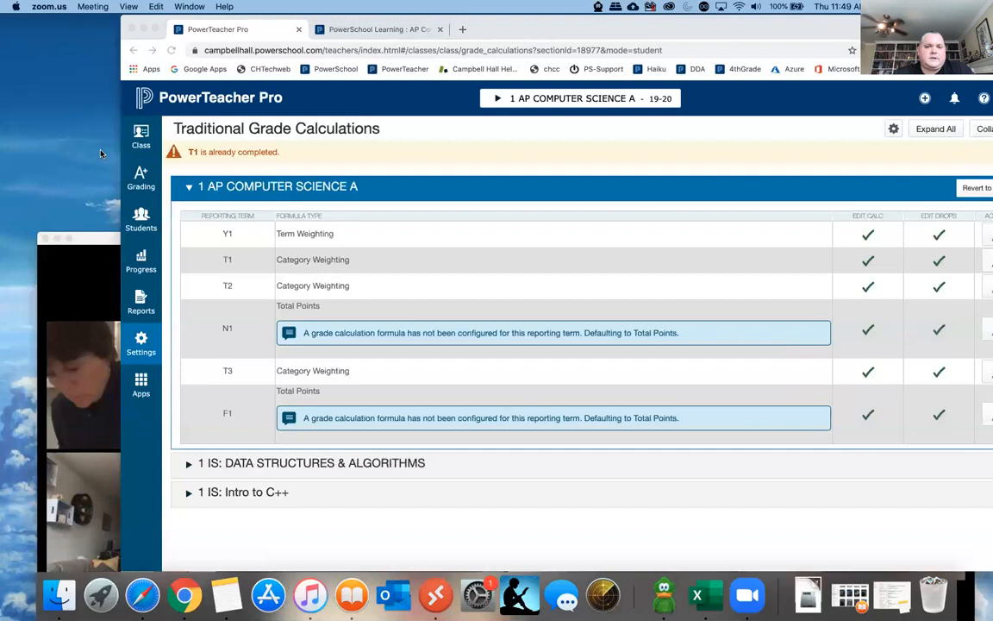
left_click_drag(99, 238, 98, 115)
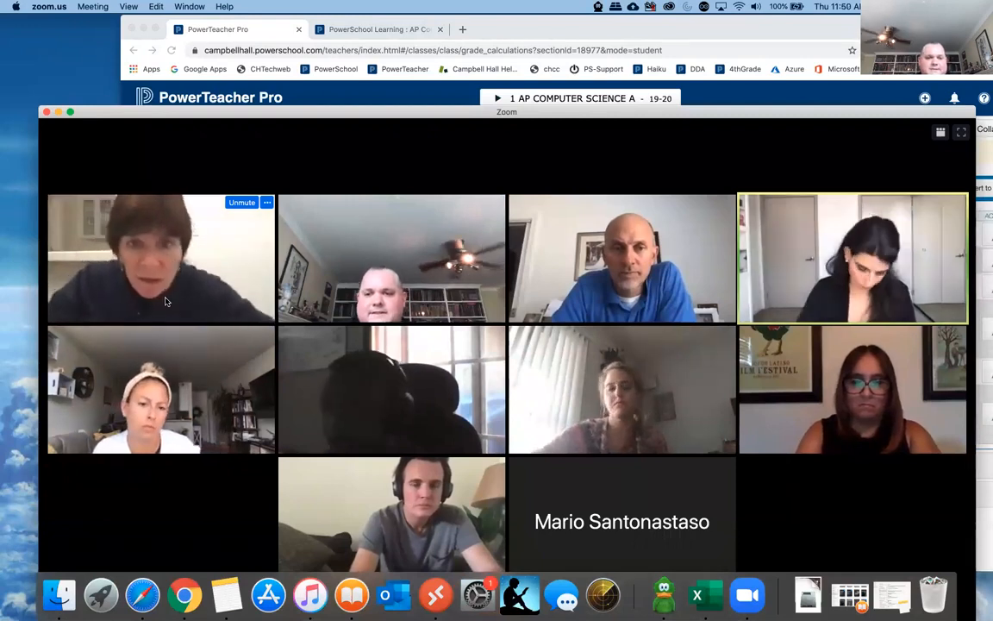
left_click_drag(201, 112, 198, 19)
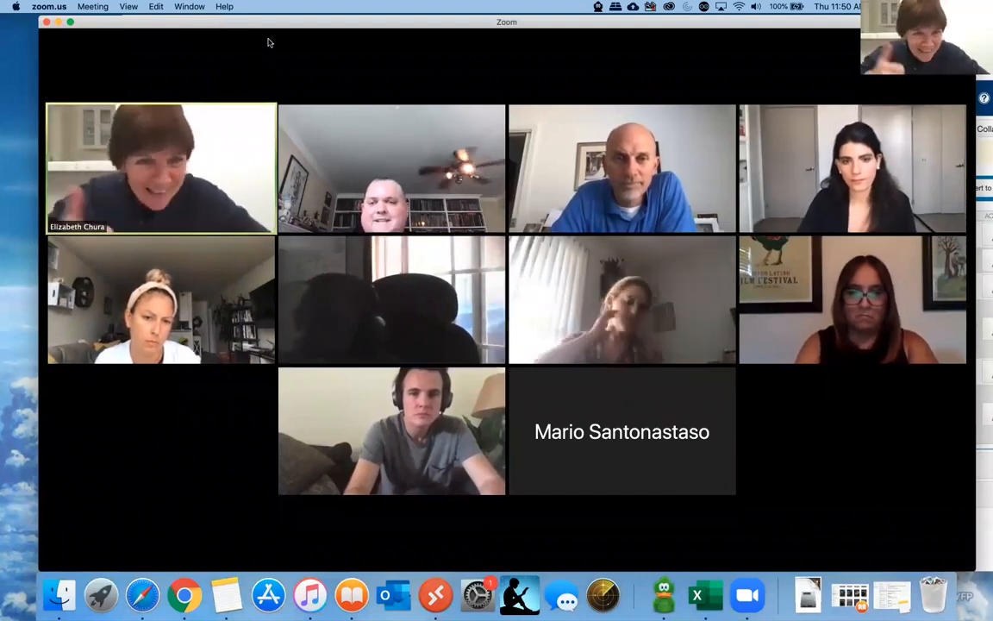
left_click_drag(268, 26, 272, 331)
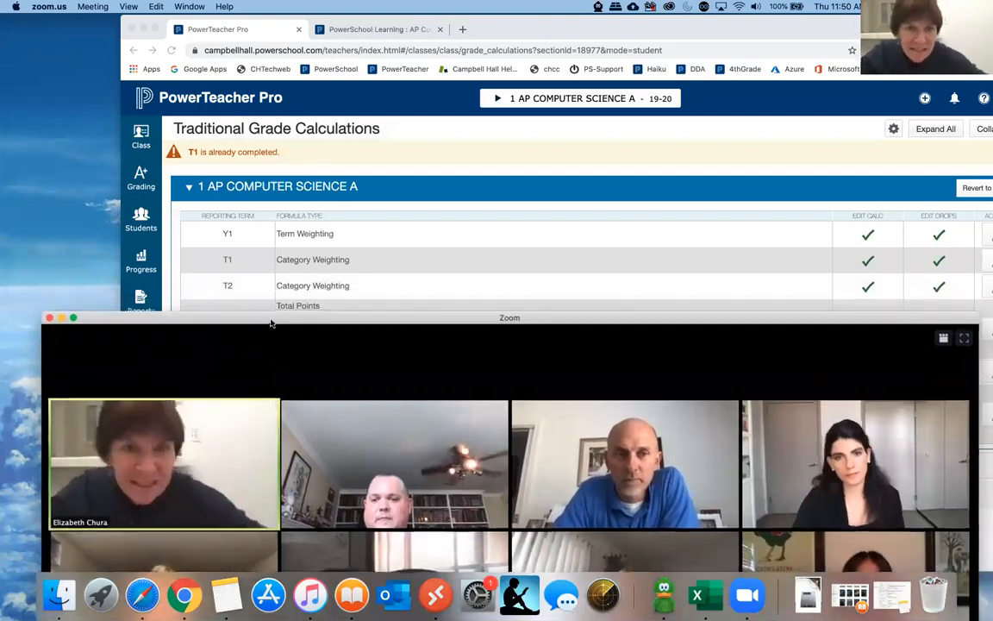
- Return to Chrome and open the demographics page of the first listed student in AP Computer Science A
left_click(217, 162)
left_click(140, 217)
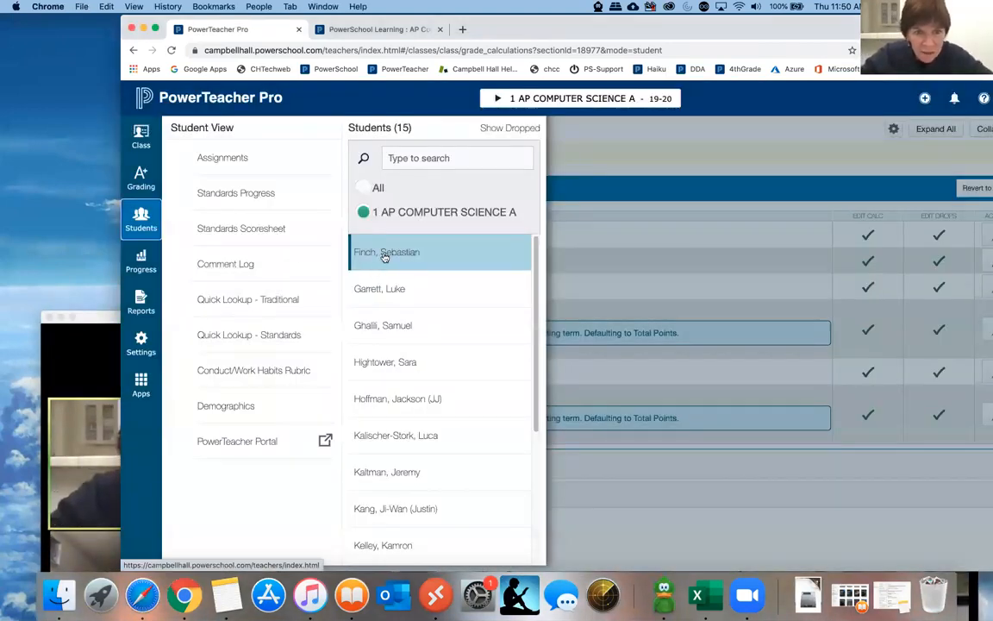
left_click(377, 254)
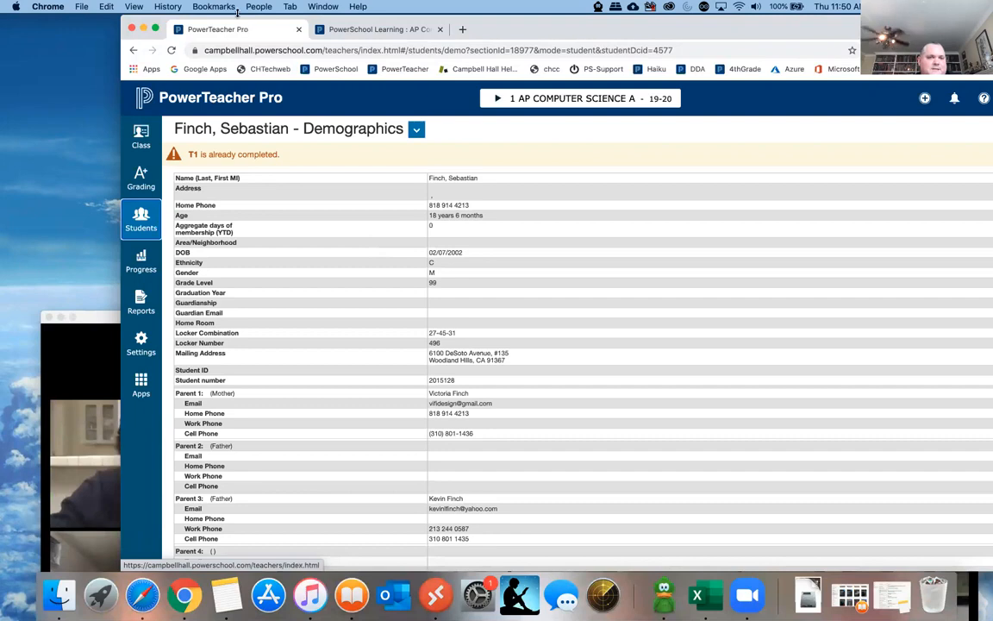
left_click_drag(241, 17, 267, 17)
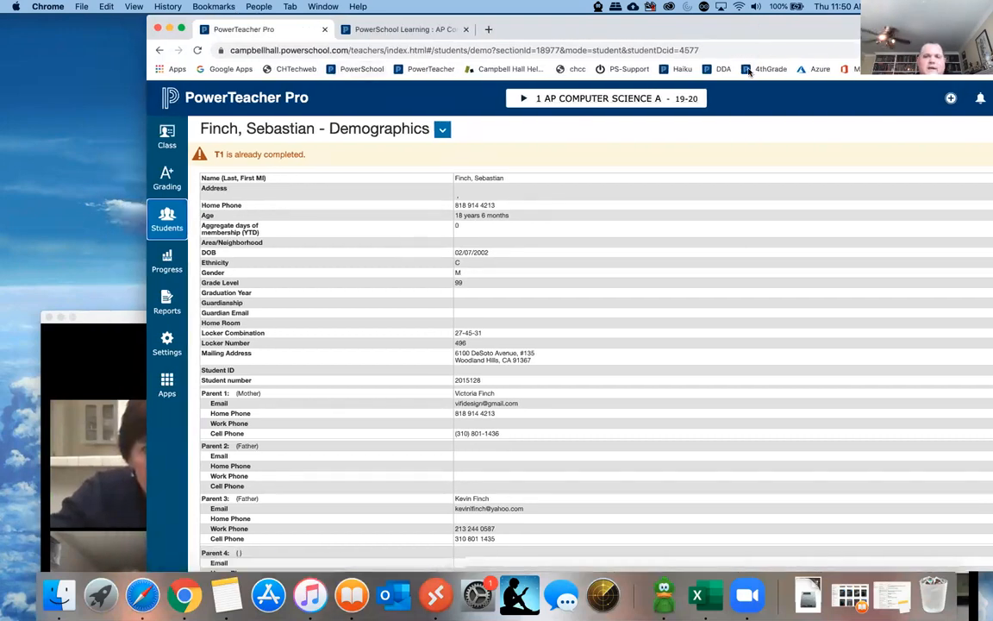
left_click_drag(756, 28, 749, 75)
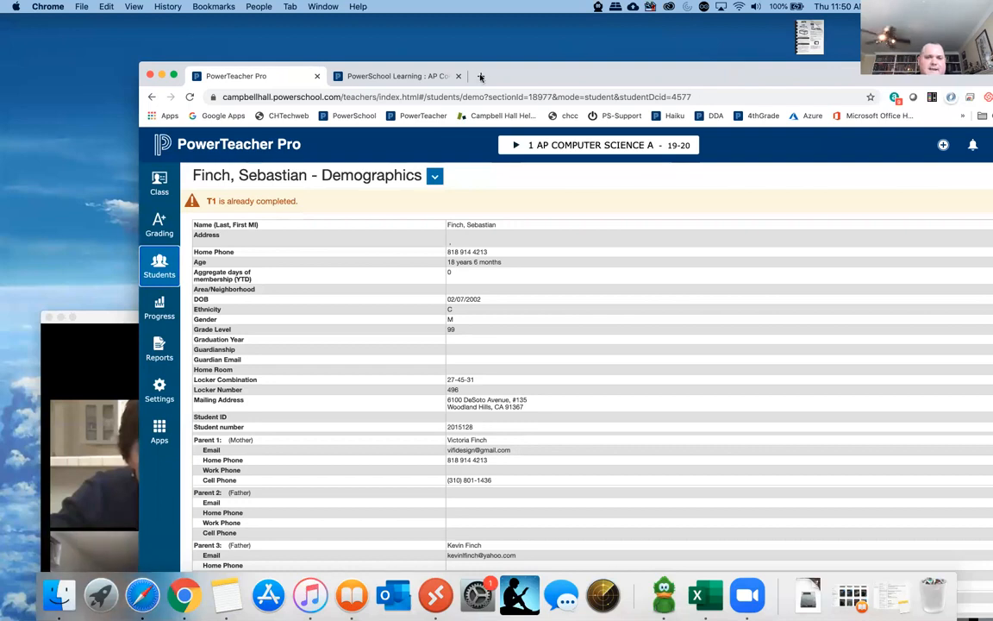
- Open the PowerTeacher Portal and go to the student information page for AP Computer Science A
left_click(159, 431)
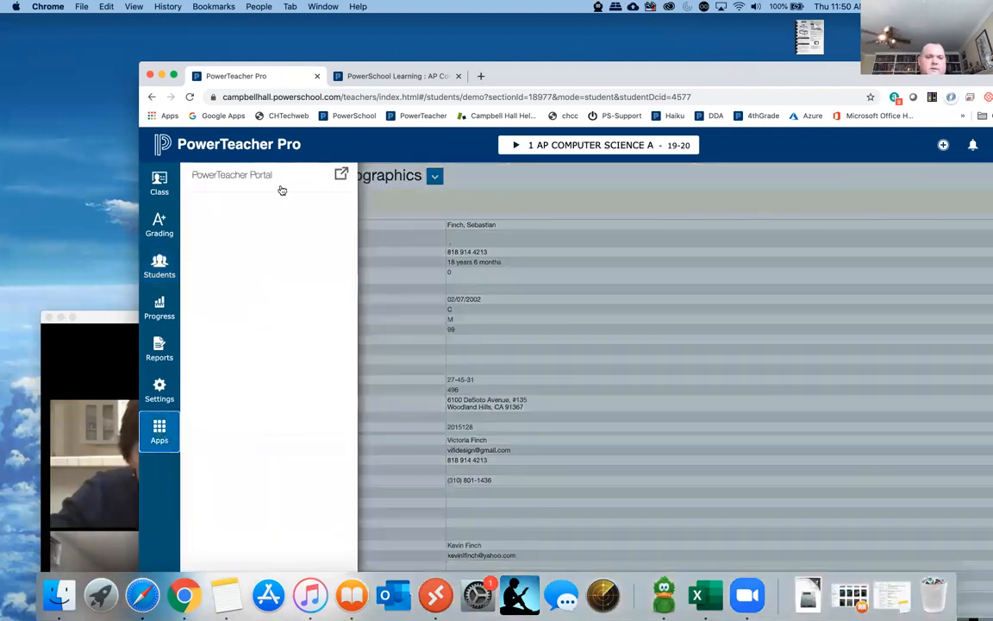
left_click(258, 176)
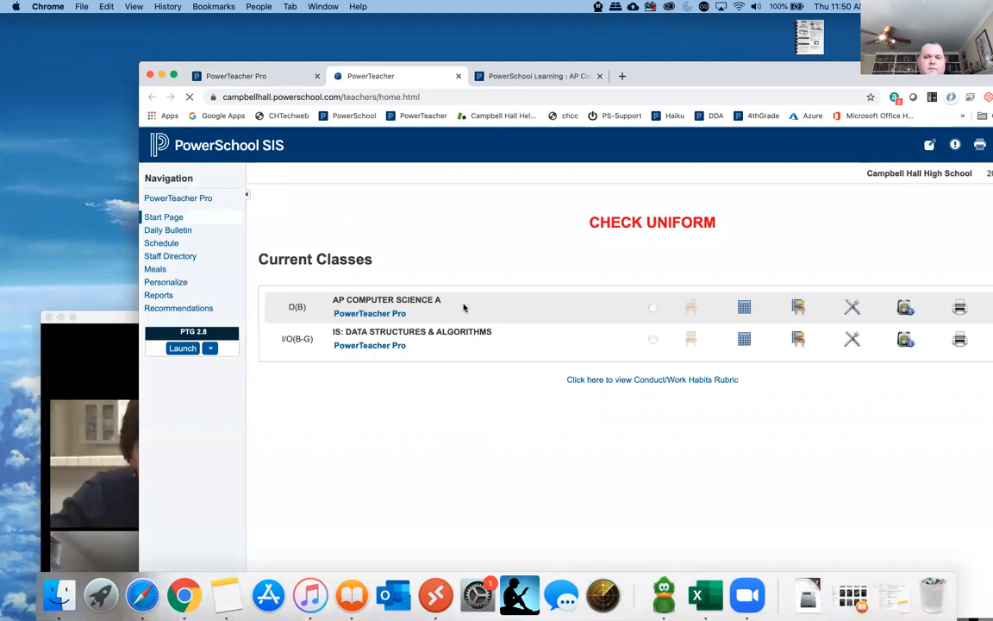
left_click_drag(644, 75, 620, 73)
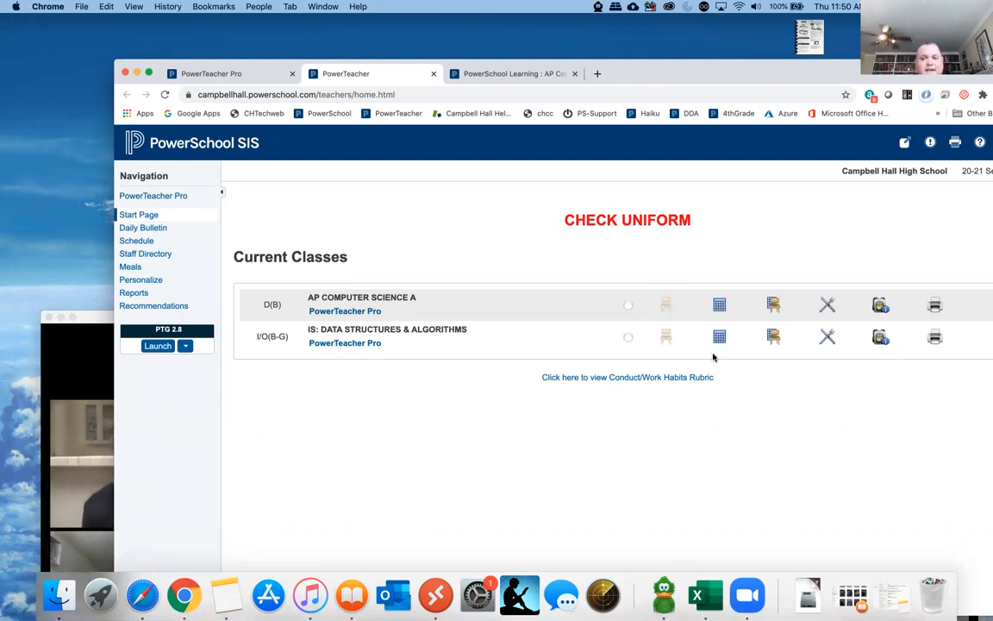
left_click(880, 307)
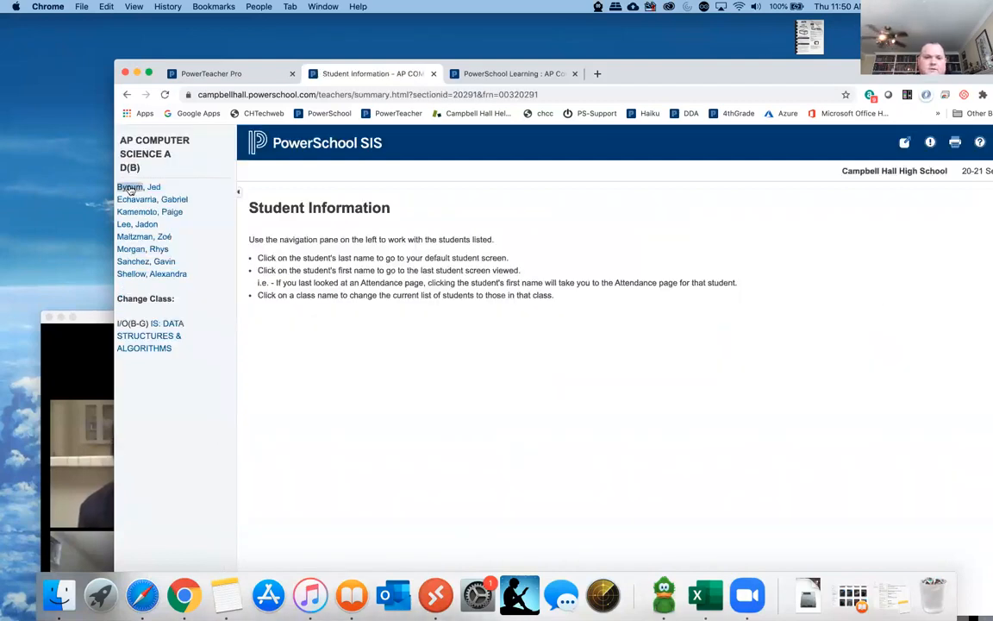
- Open the schedule of the first student in the AP Computer Science A class list
left_click(129, 187)
left_click(135, 199)
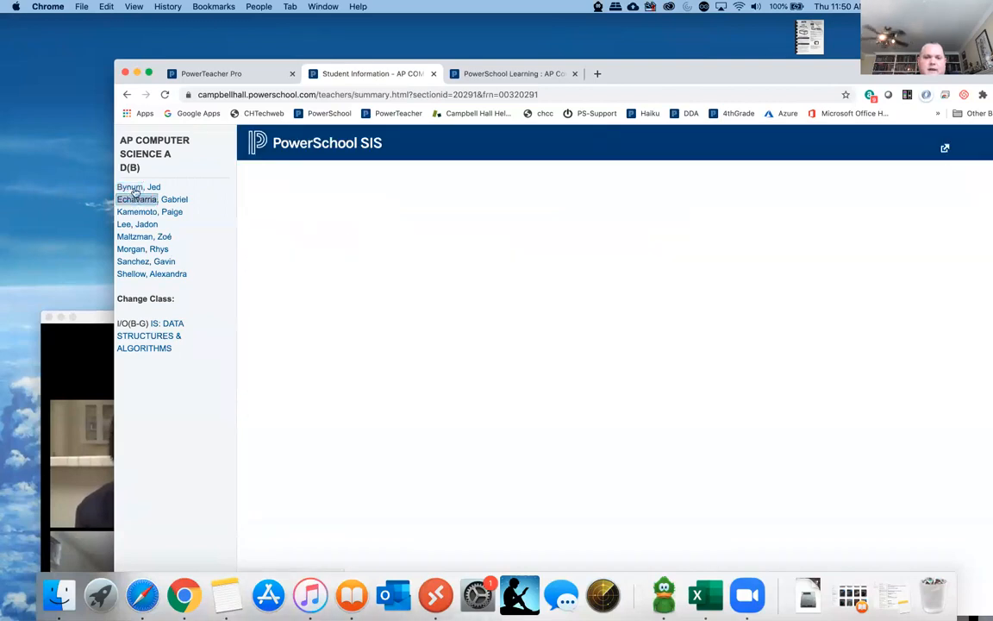
left_click(134, 188)
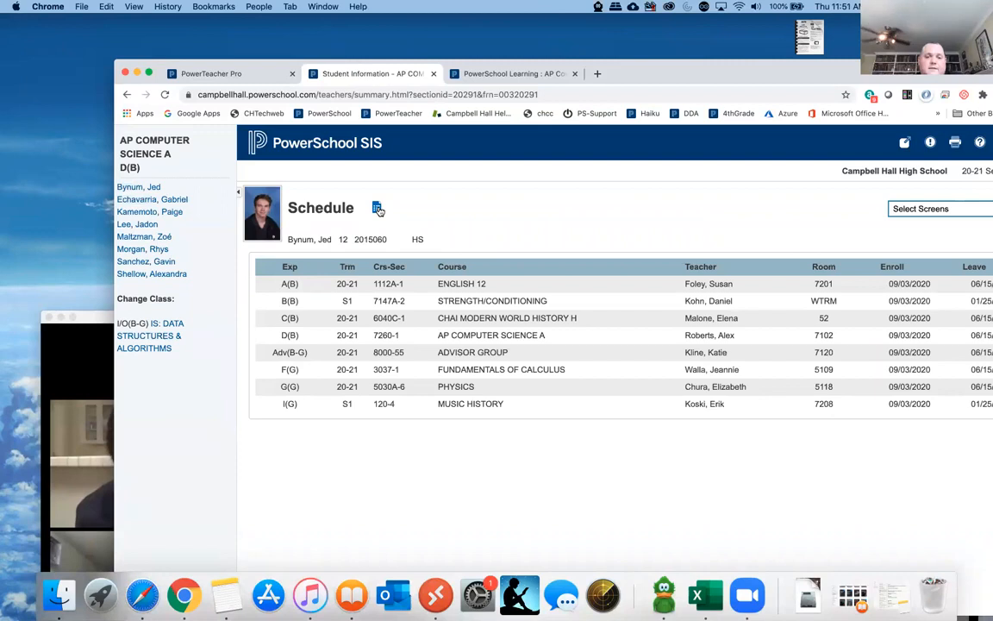
- Open the student's special education document in Special Programs and view the attached Ed Plan PDF
left_click(377, 208)
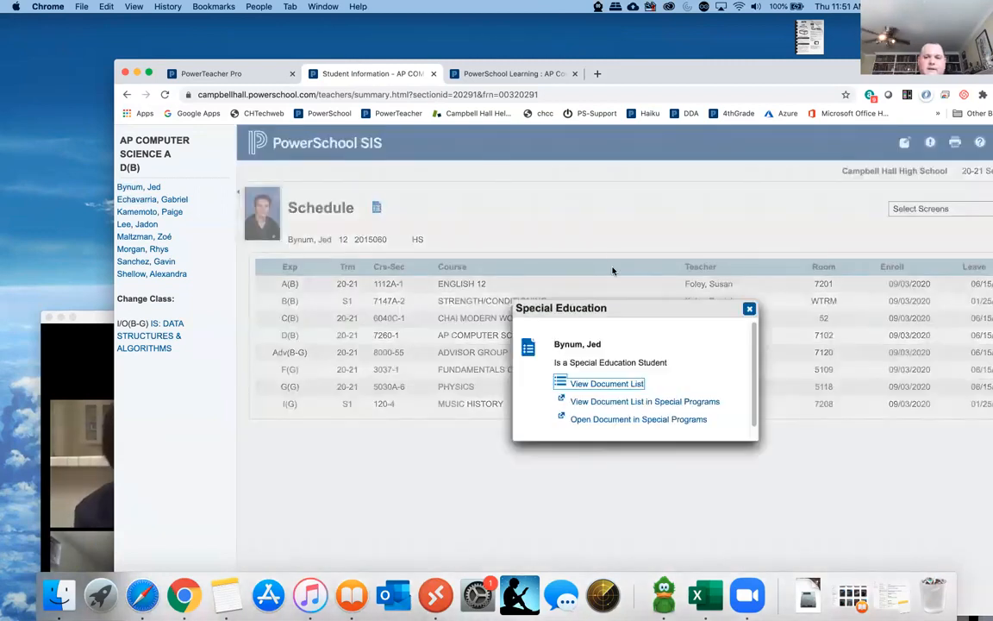
left_click(639, 421)
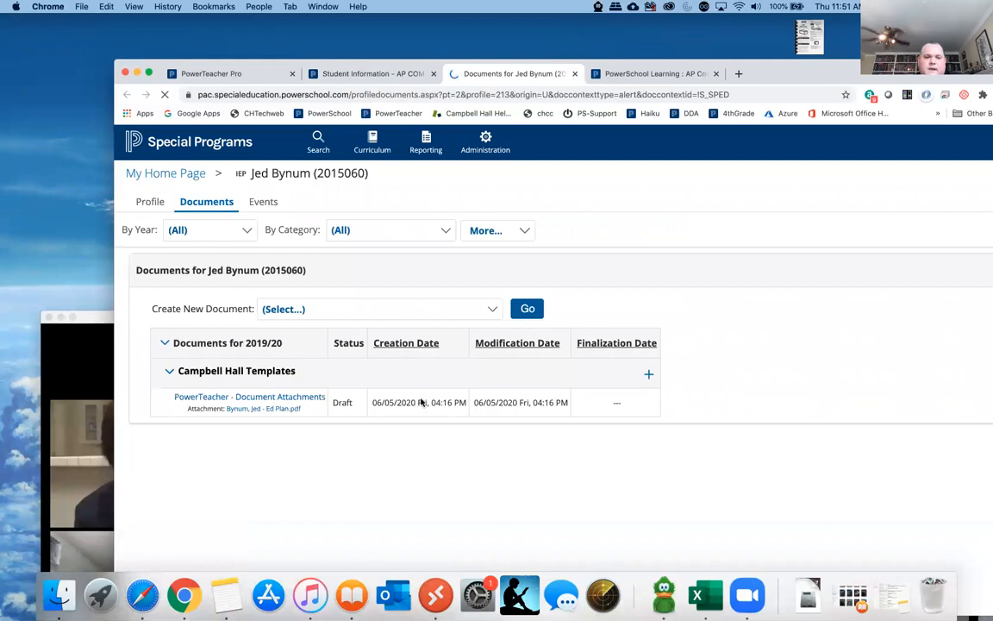
left_click(283, 409)
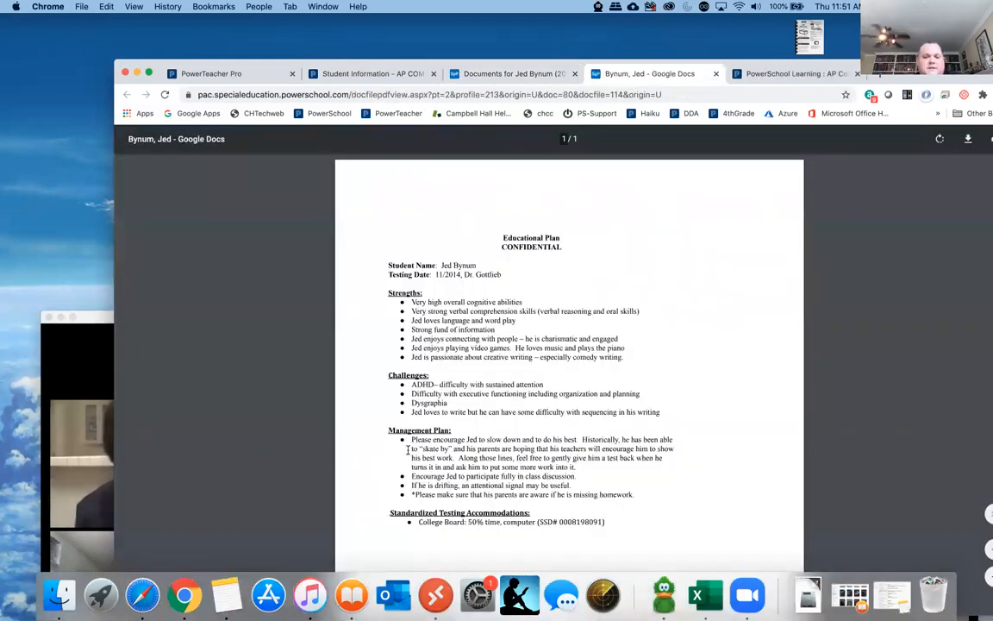
- Close the educational plan and the student's Special Programs documents, and return to the PowerTeacher Pro page
left_click_drag(233, 73, 355, 78)
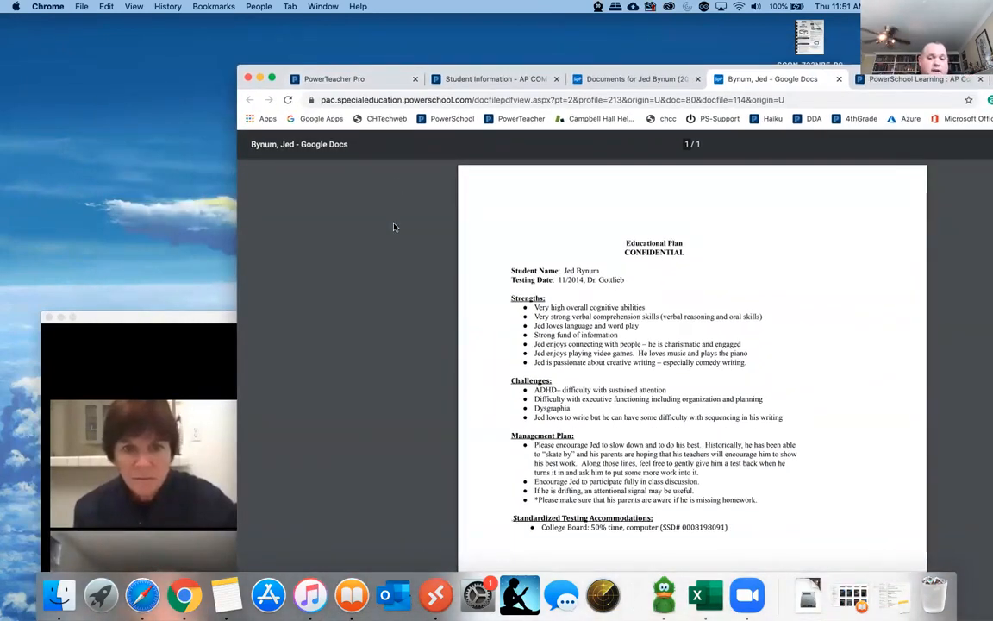
left_click(838, 80)
left_click_drag(293, 68, 333, 66)
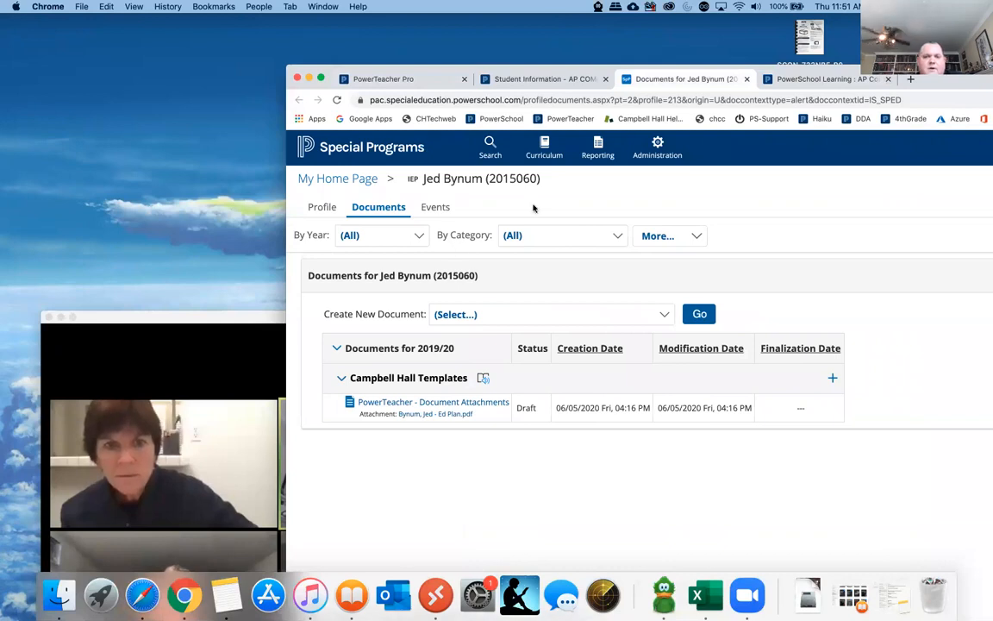
left_click(747, 79)
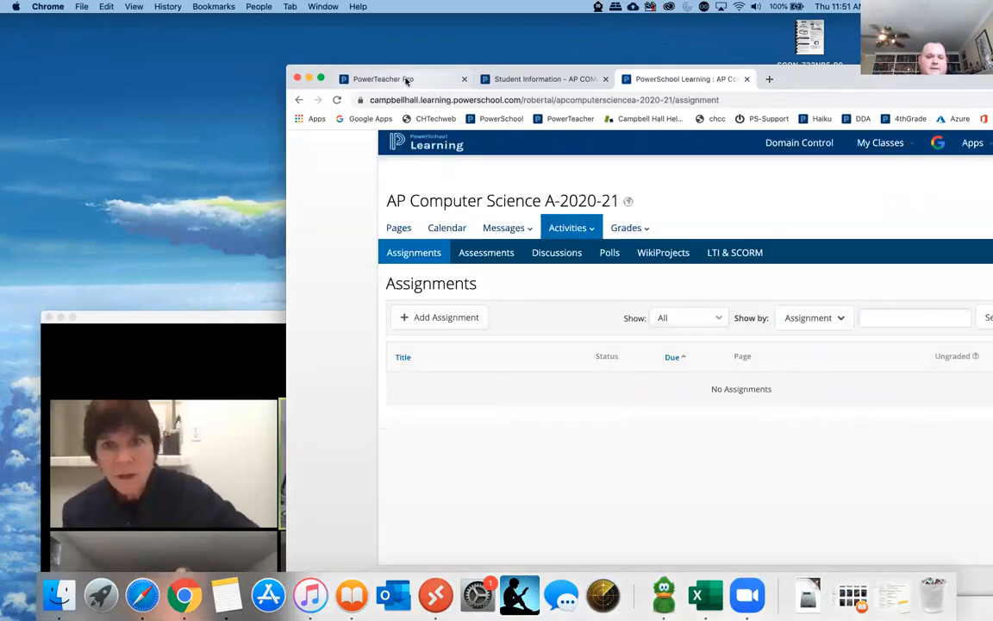
left_click(383, 79)
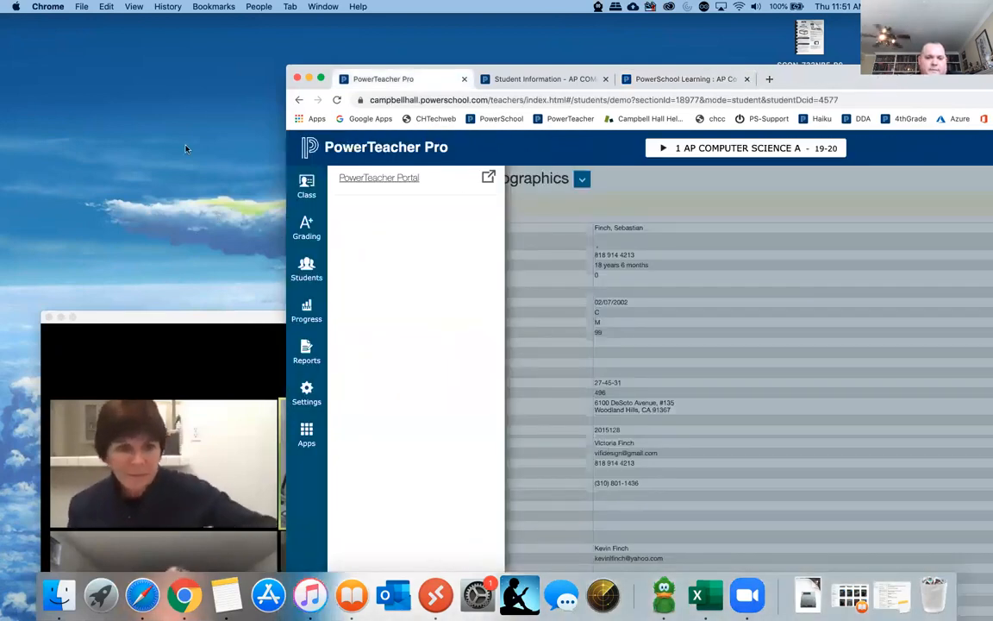
- Reposition the browser window, switch to the Zoom meeting window and move it up over the browser so the whole participant gallery fits on screen
left_click(494, 65)
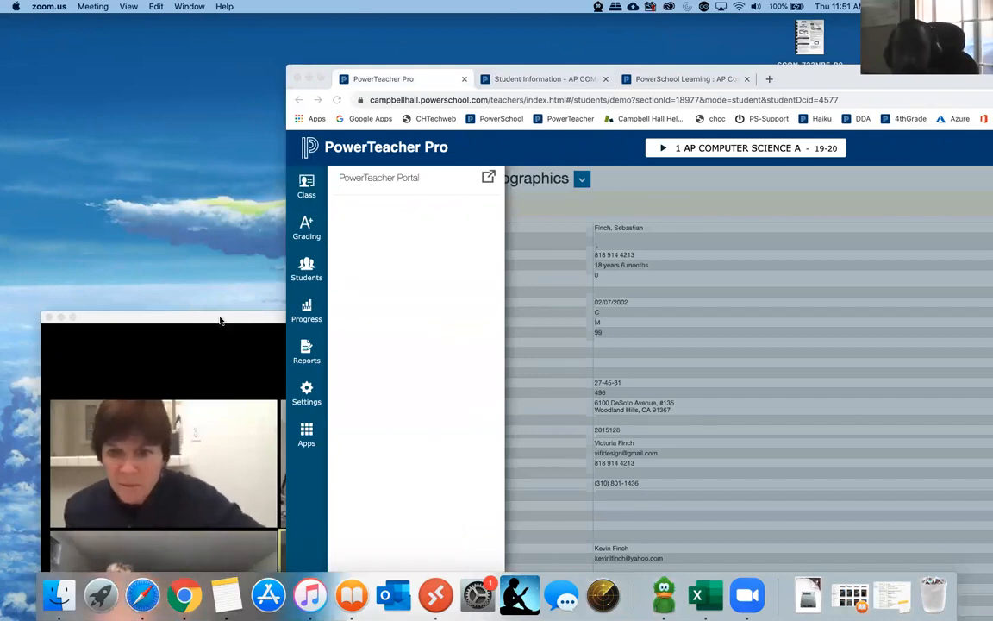
left_click_drag(833, 79, 739, 79)
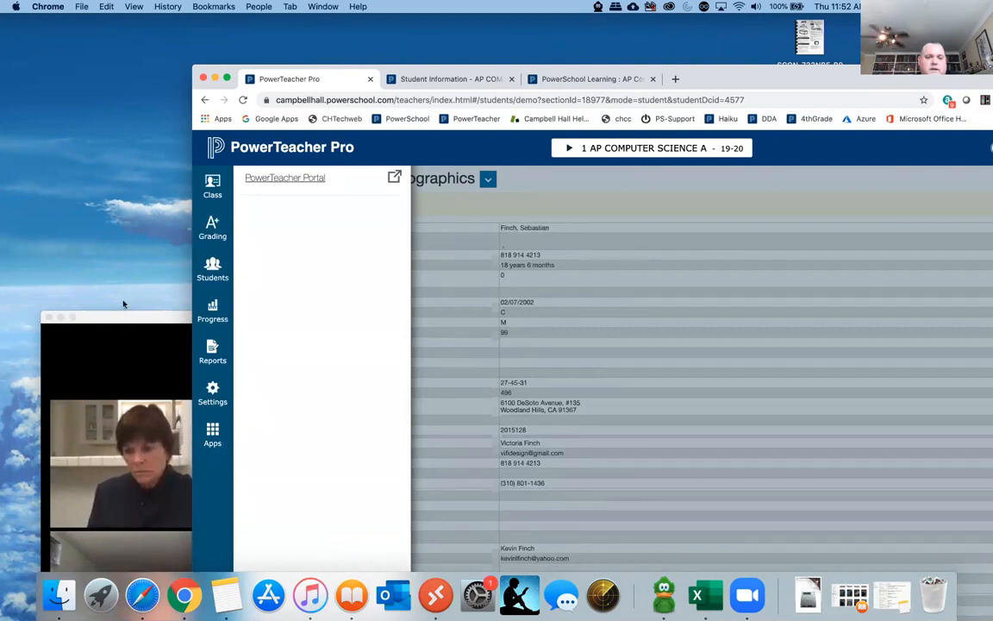
mouse_move(117, 319)
left_mouse_down()
mouse_move(122, 244)
mouse_move(106, 282)
mouse_move(125, 339)
left_mouse_up()
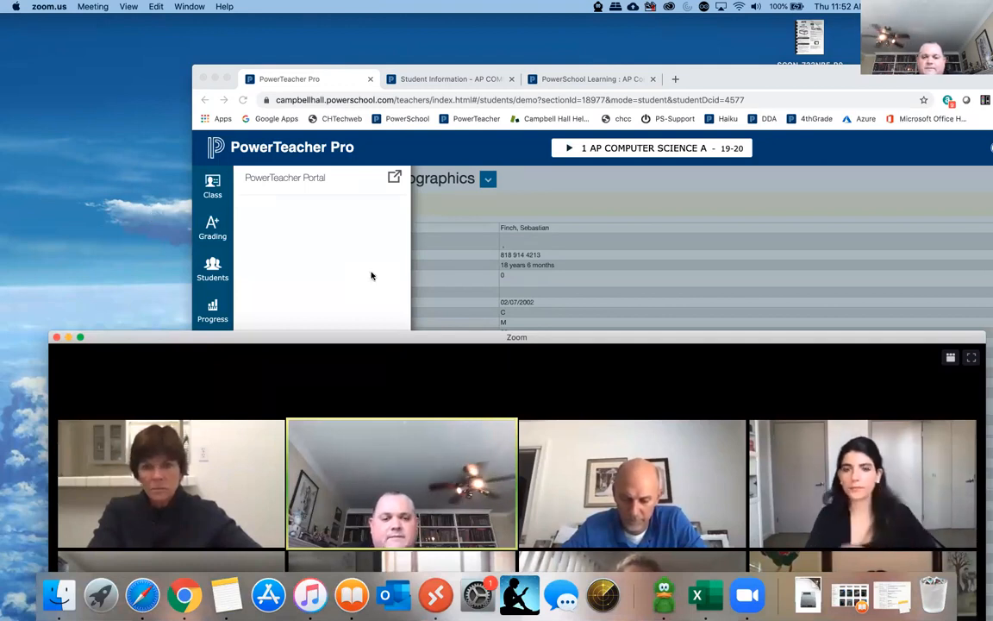
left_click_drag(430, 341, 418, 259)
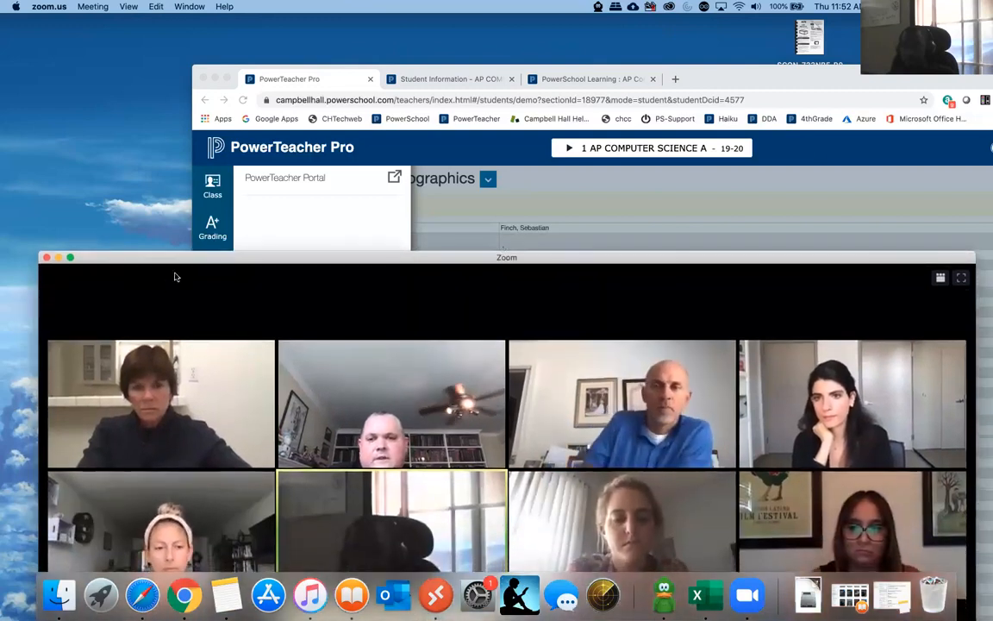
left_click_drag(179, 260, 179, 12)
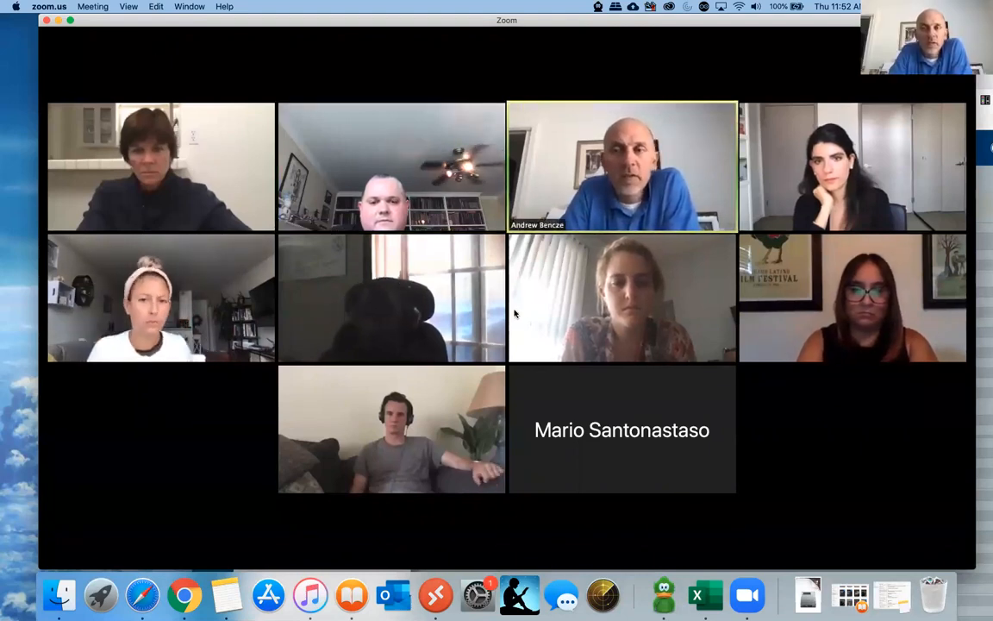
left_click_drag(619, 30, 609, 257)
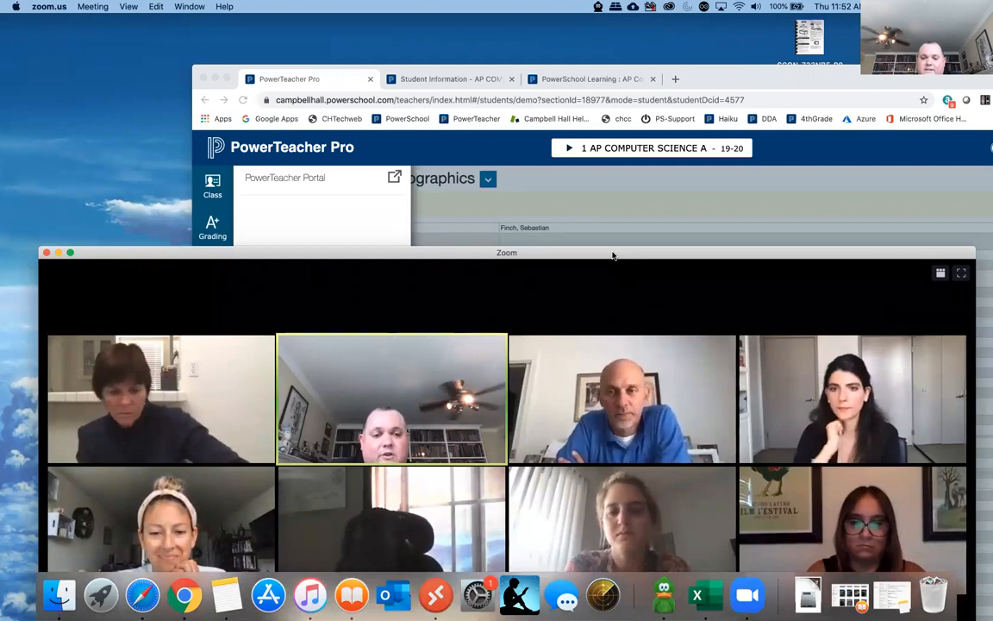
left_click_drag(613, 255, 610, 70)
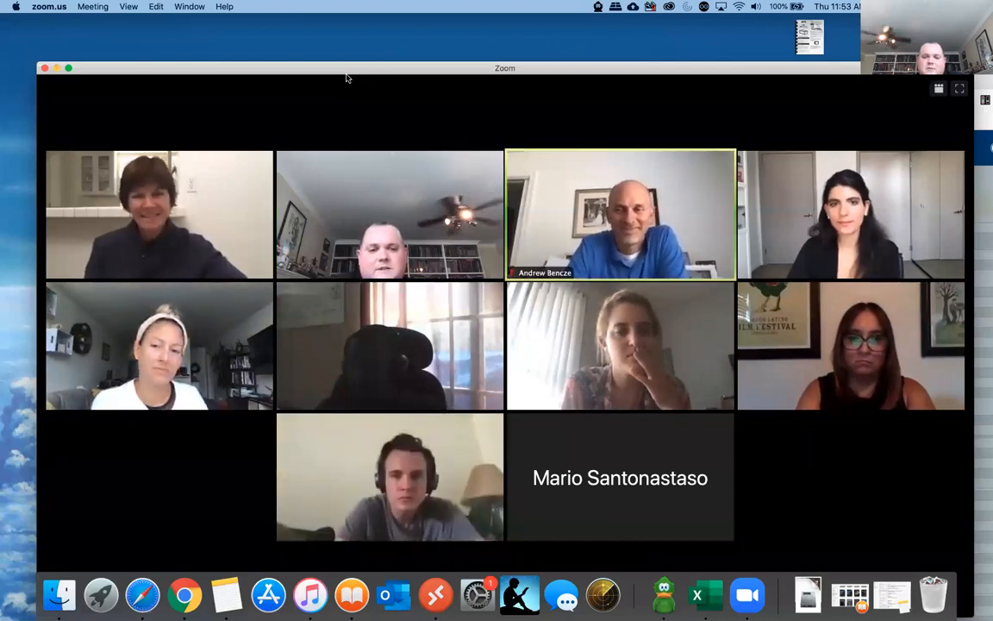
left_click_drag(605, 72, 588, 25)
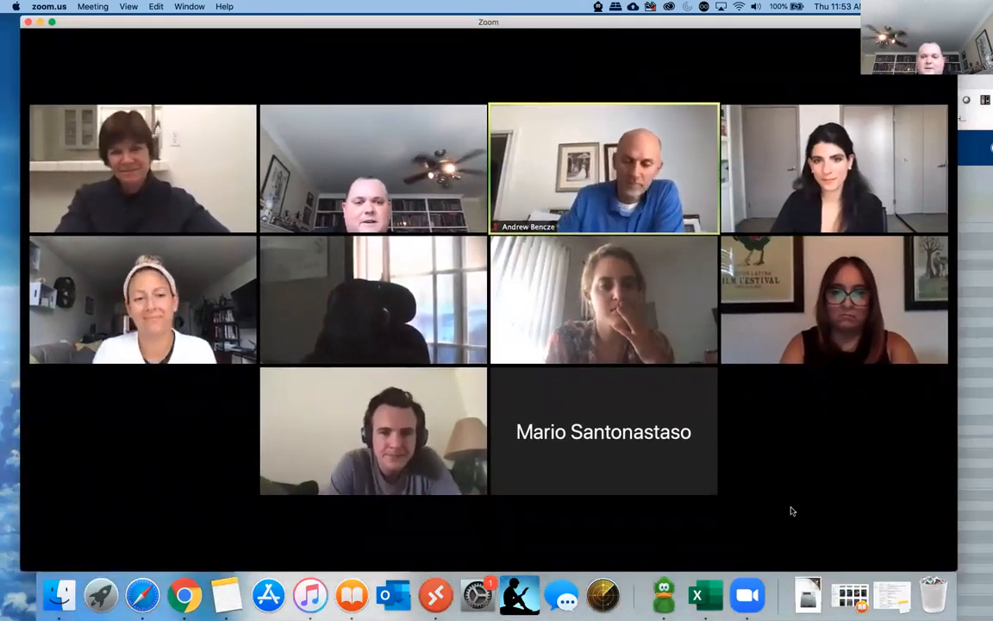